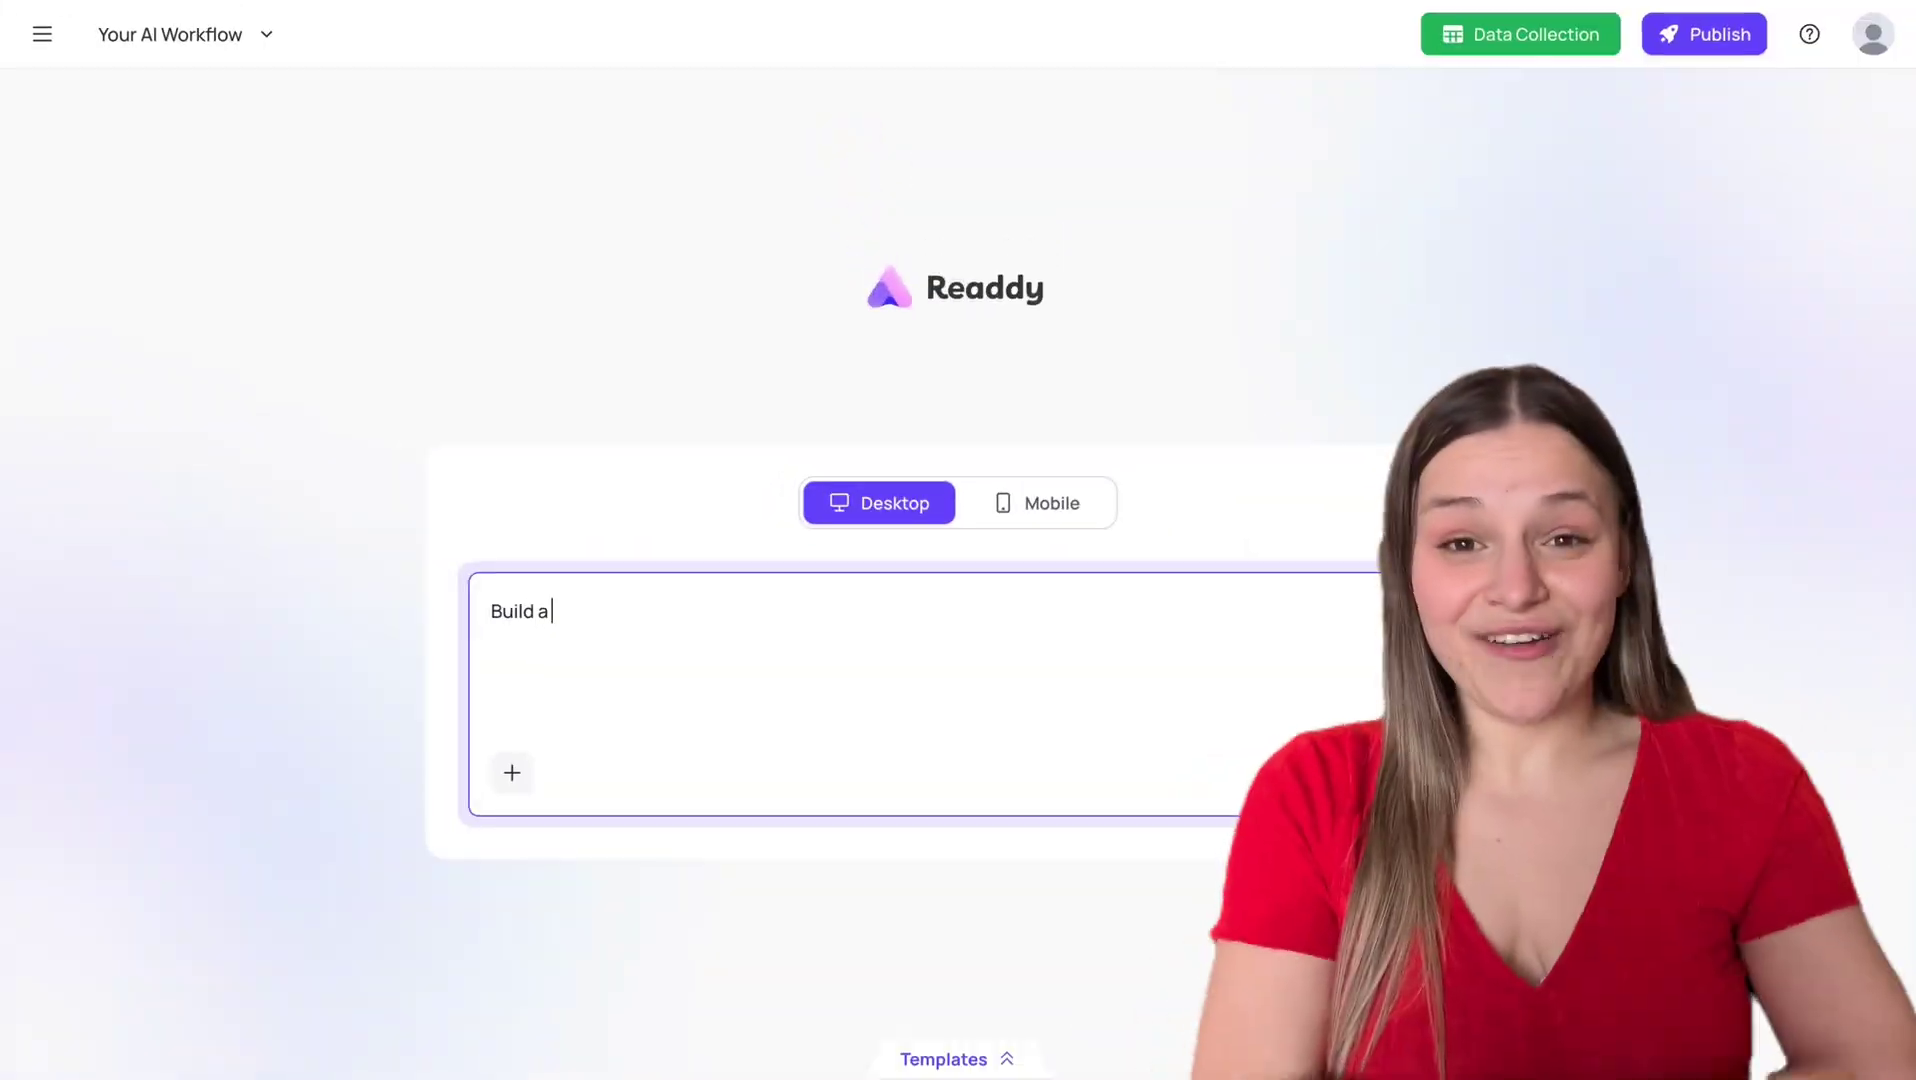
# Step: Submit the prompt "Build a website for my online digital agency" and generate the website from the resulting brief
pyautogui.write('nline digital ')
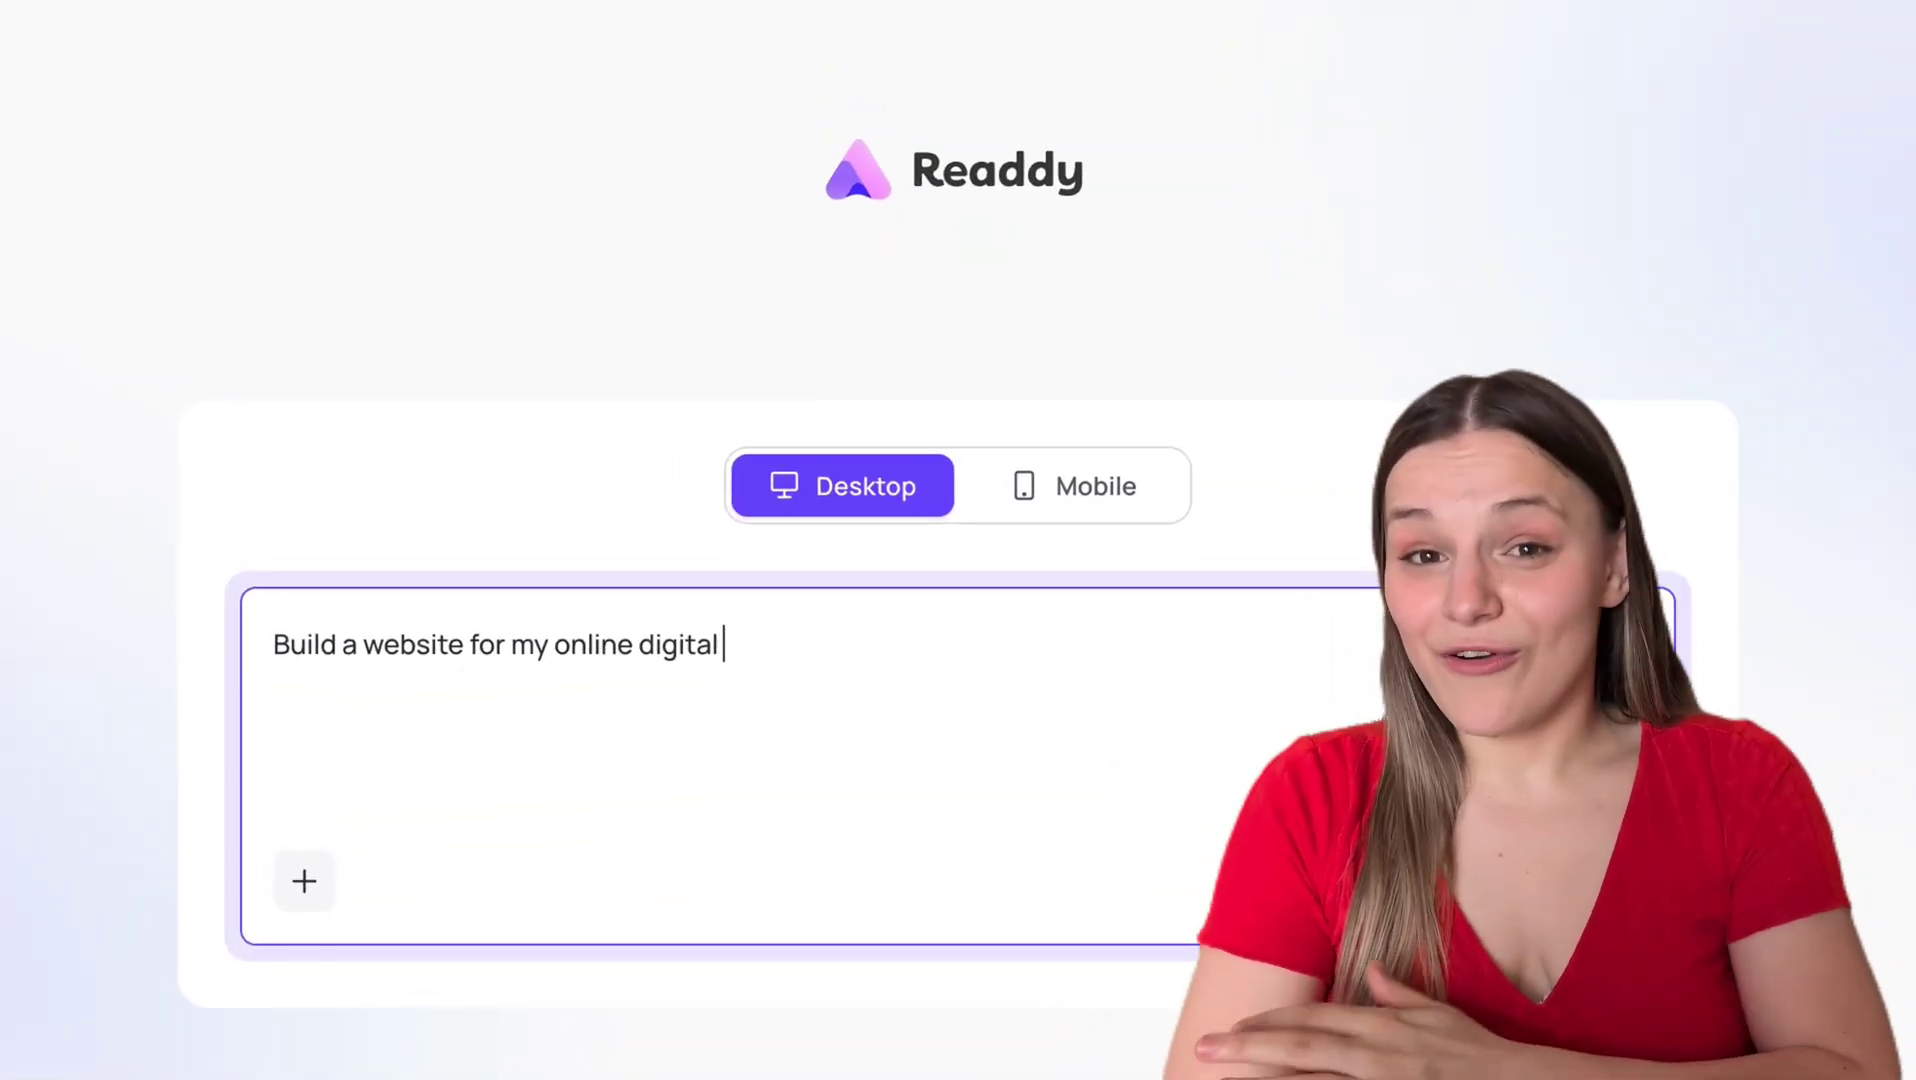
pyautogui.write('agency')
pyautogui.press('Return')
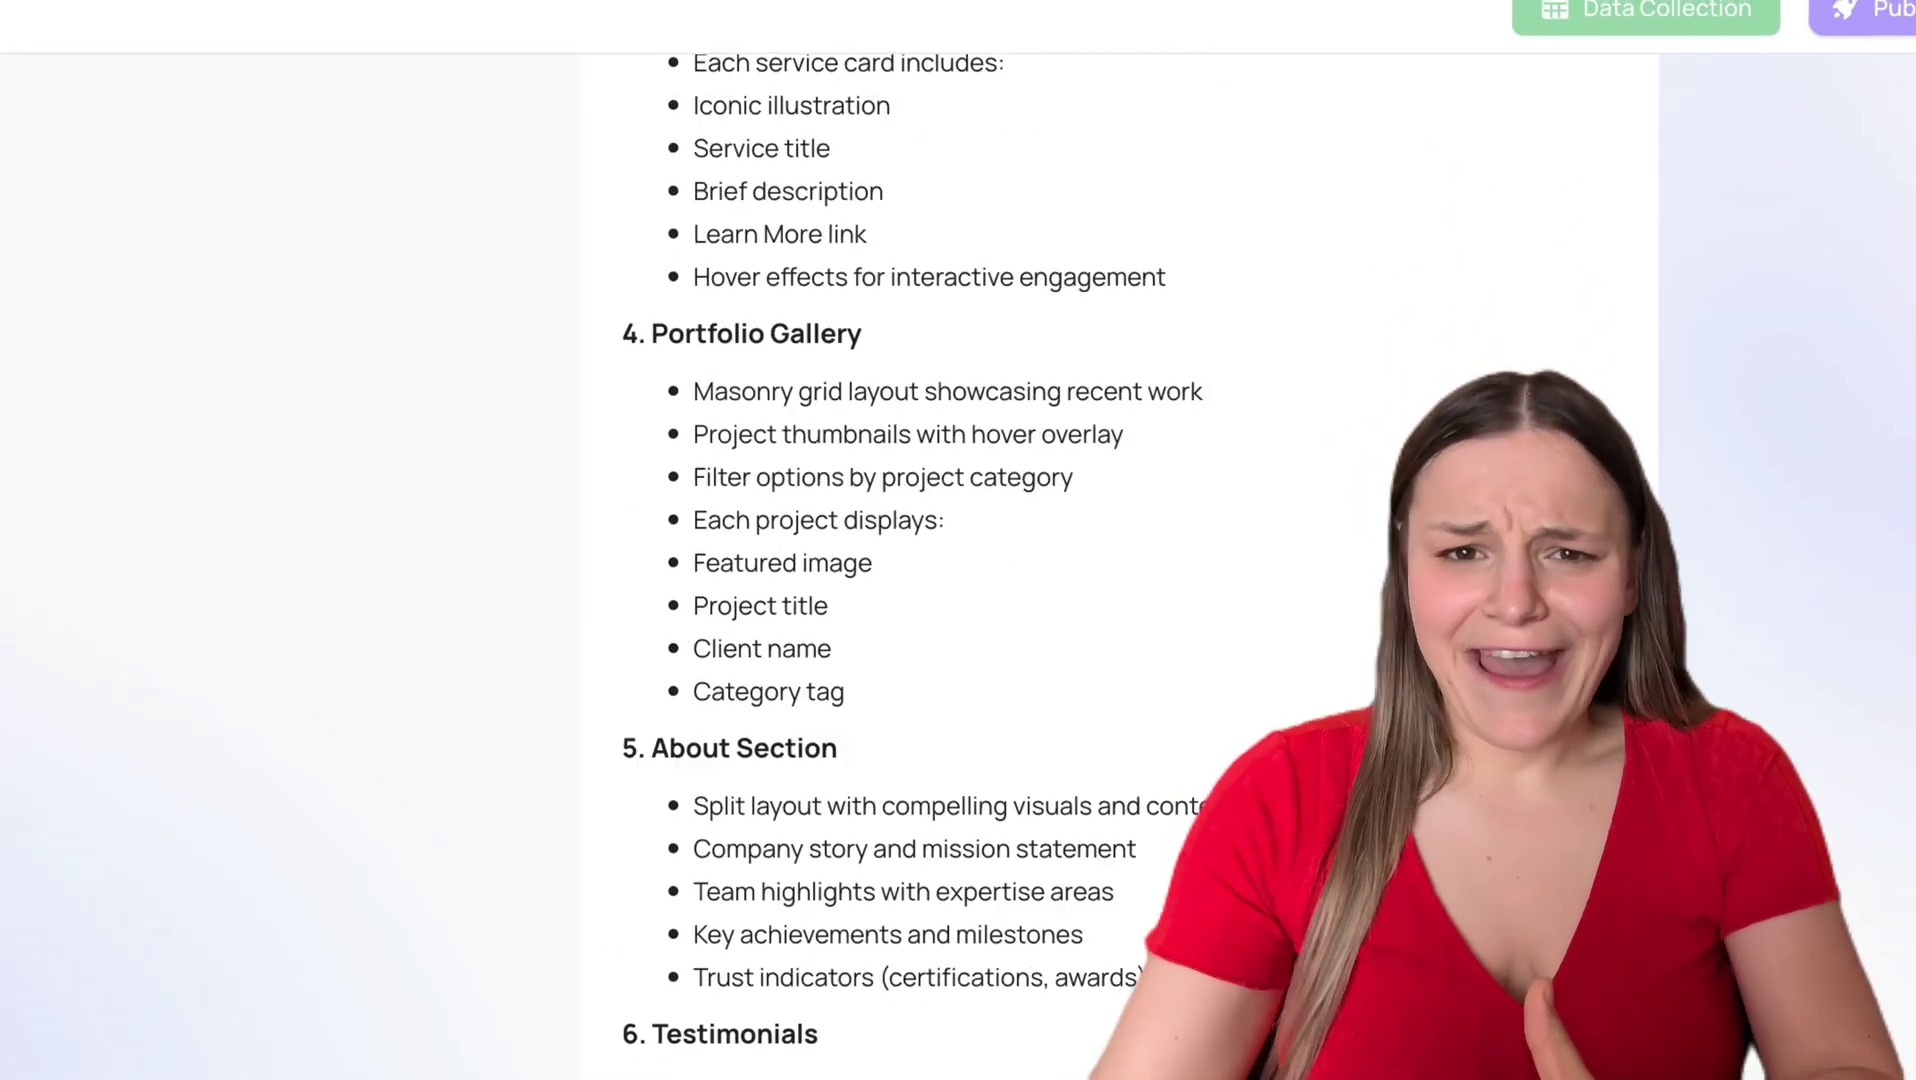
pyautogui.click(1091, 982)
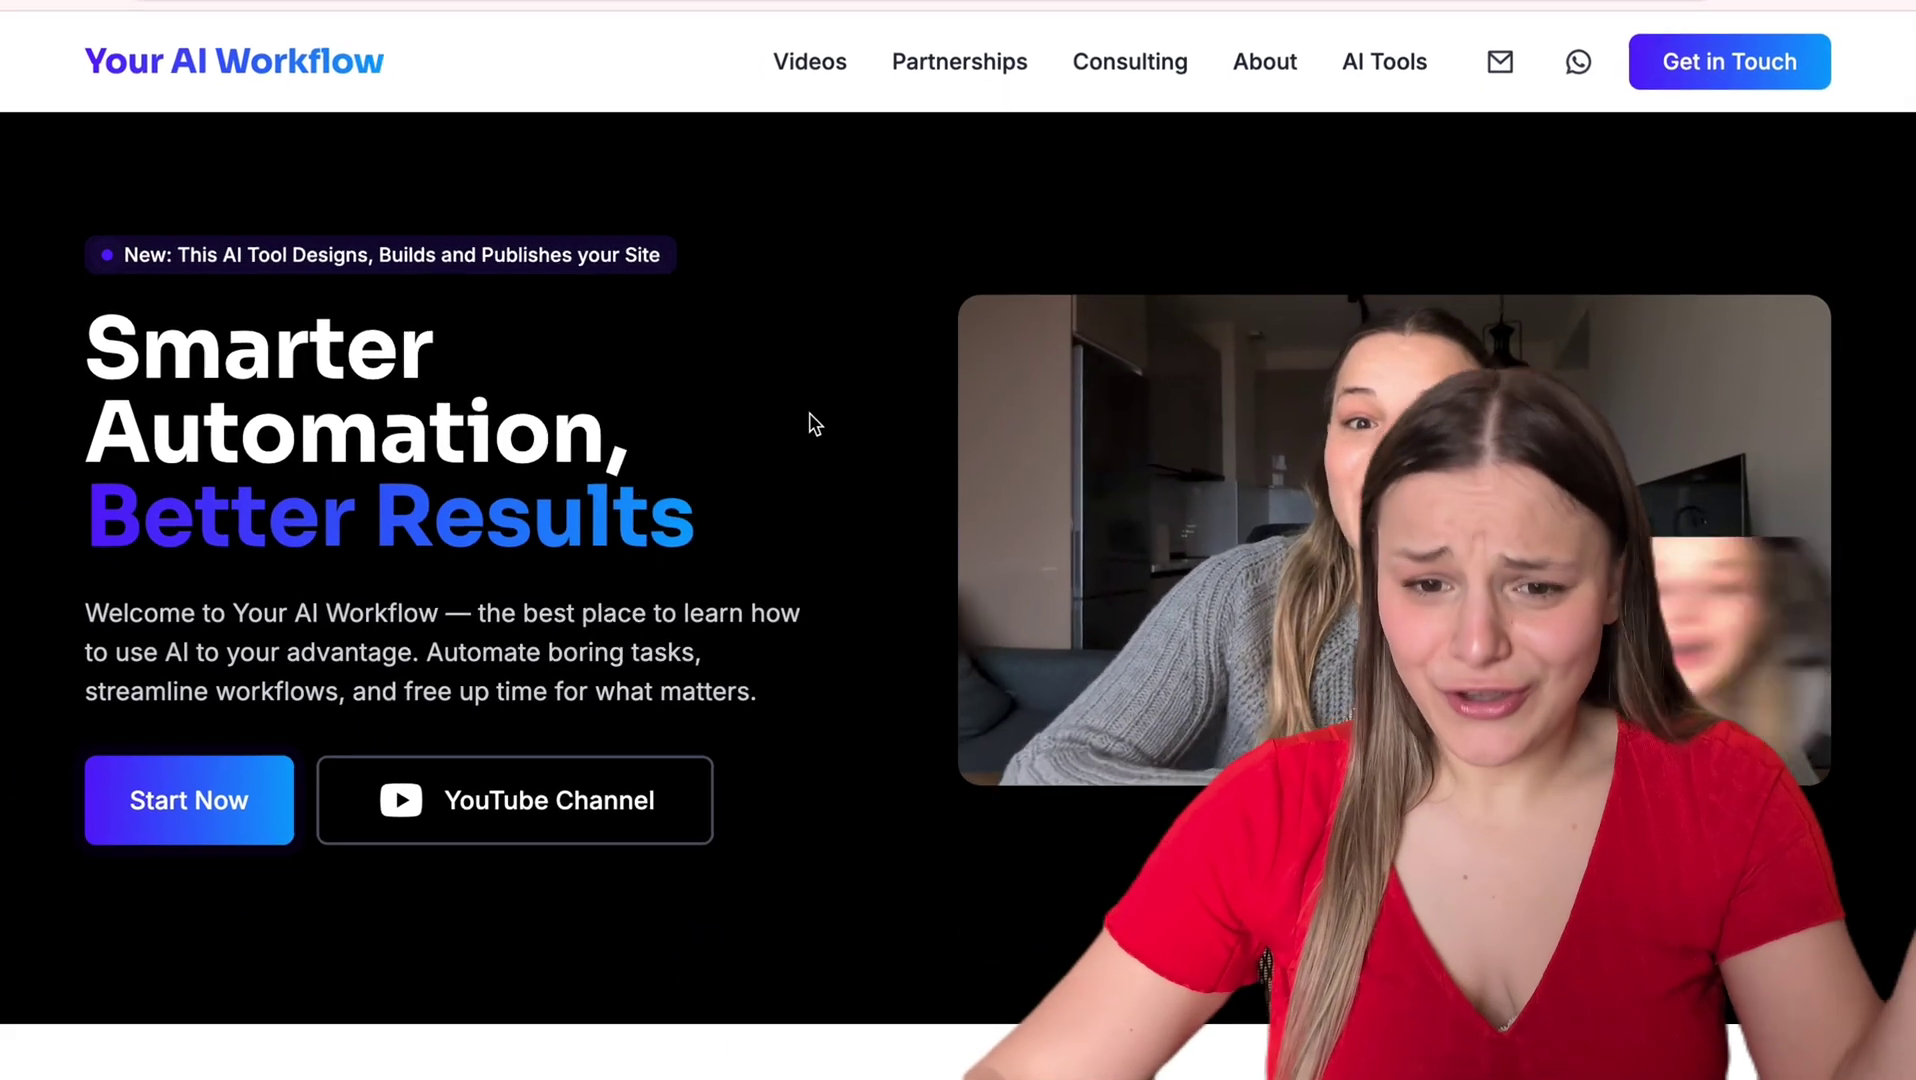
# Step: Check the contact form behind the Start Now call to action in the finished website's hero section
pyautogui.click(222, 836)
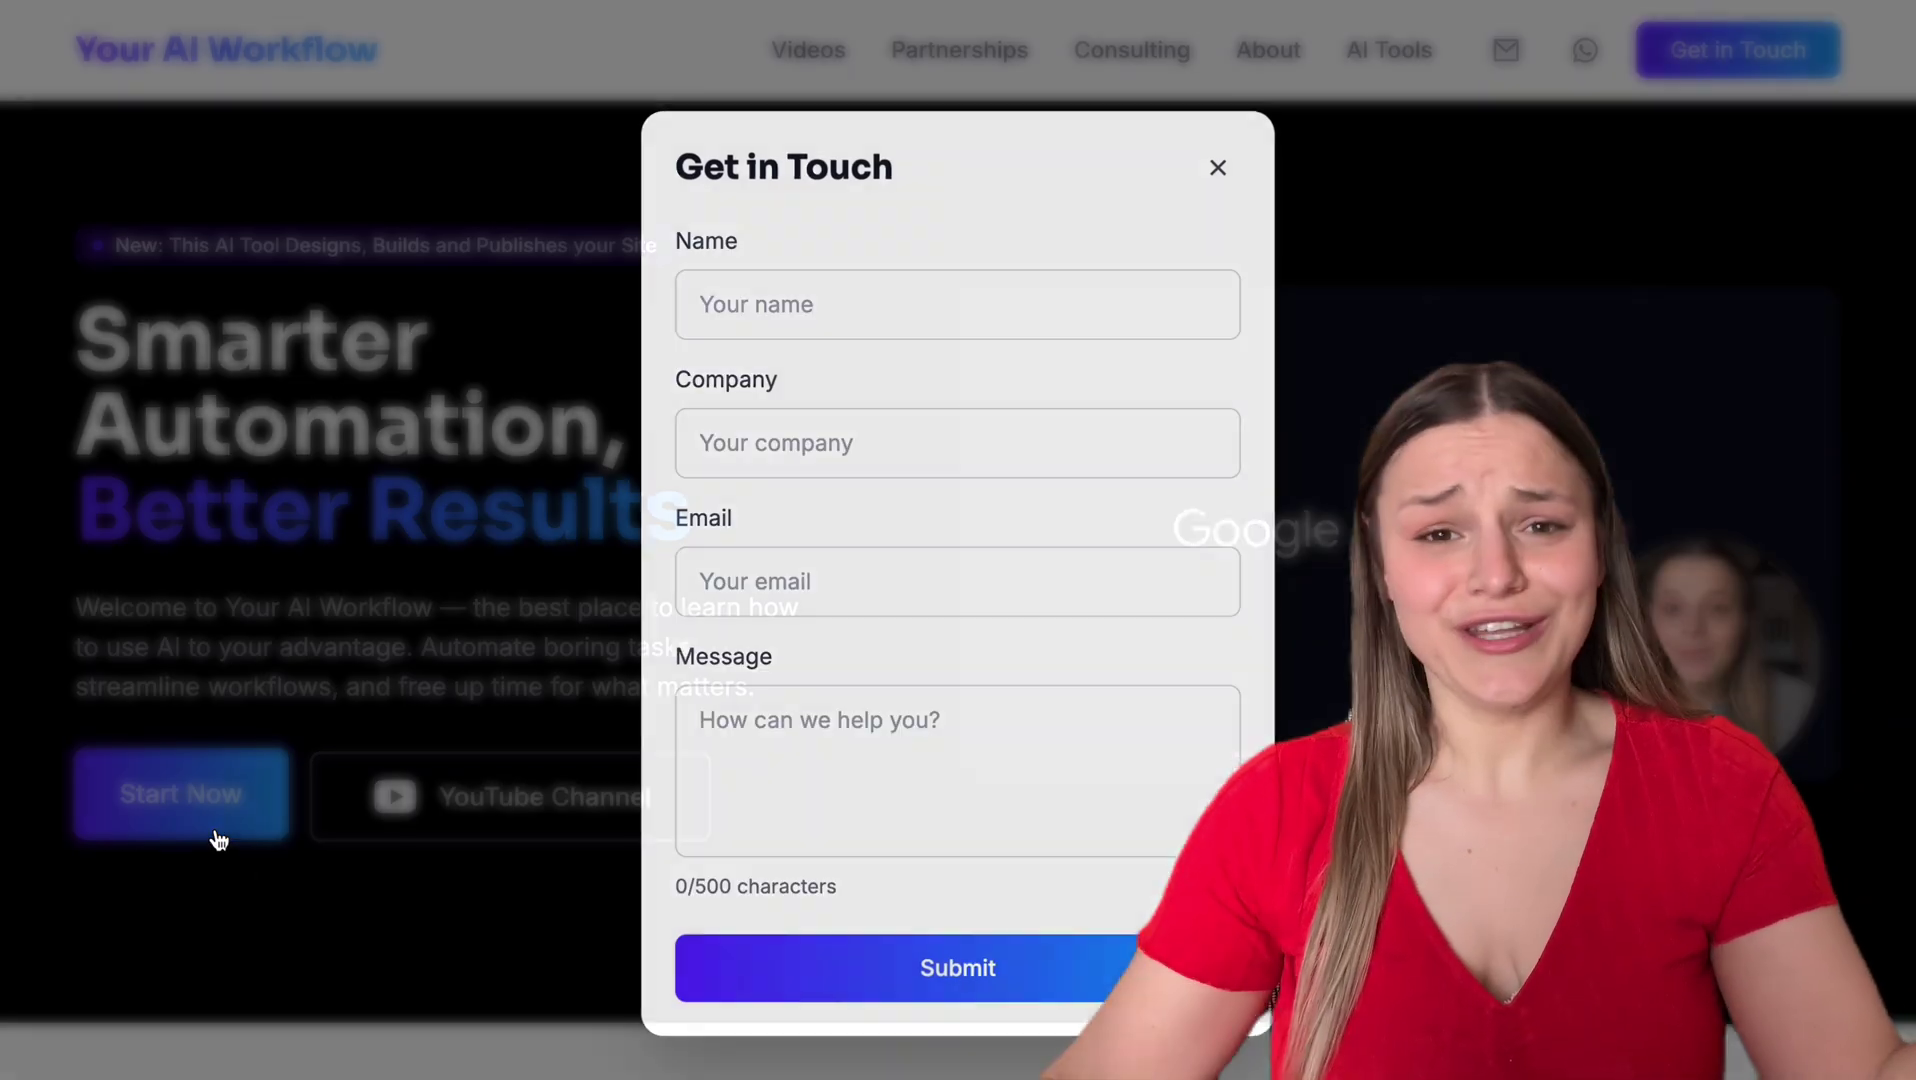
pyautogui.click(333, 1015)
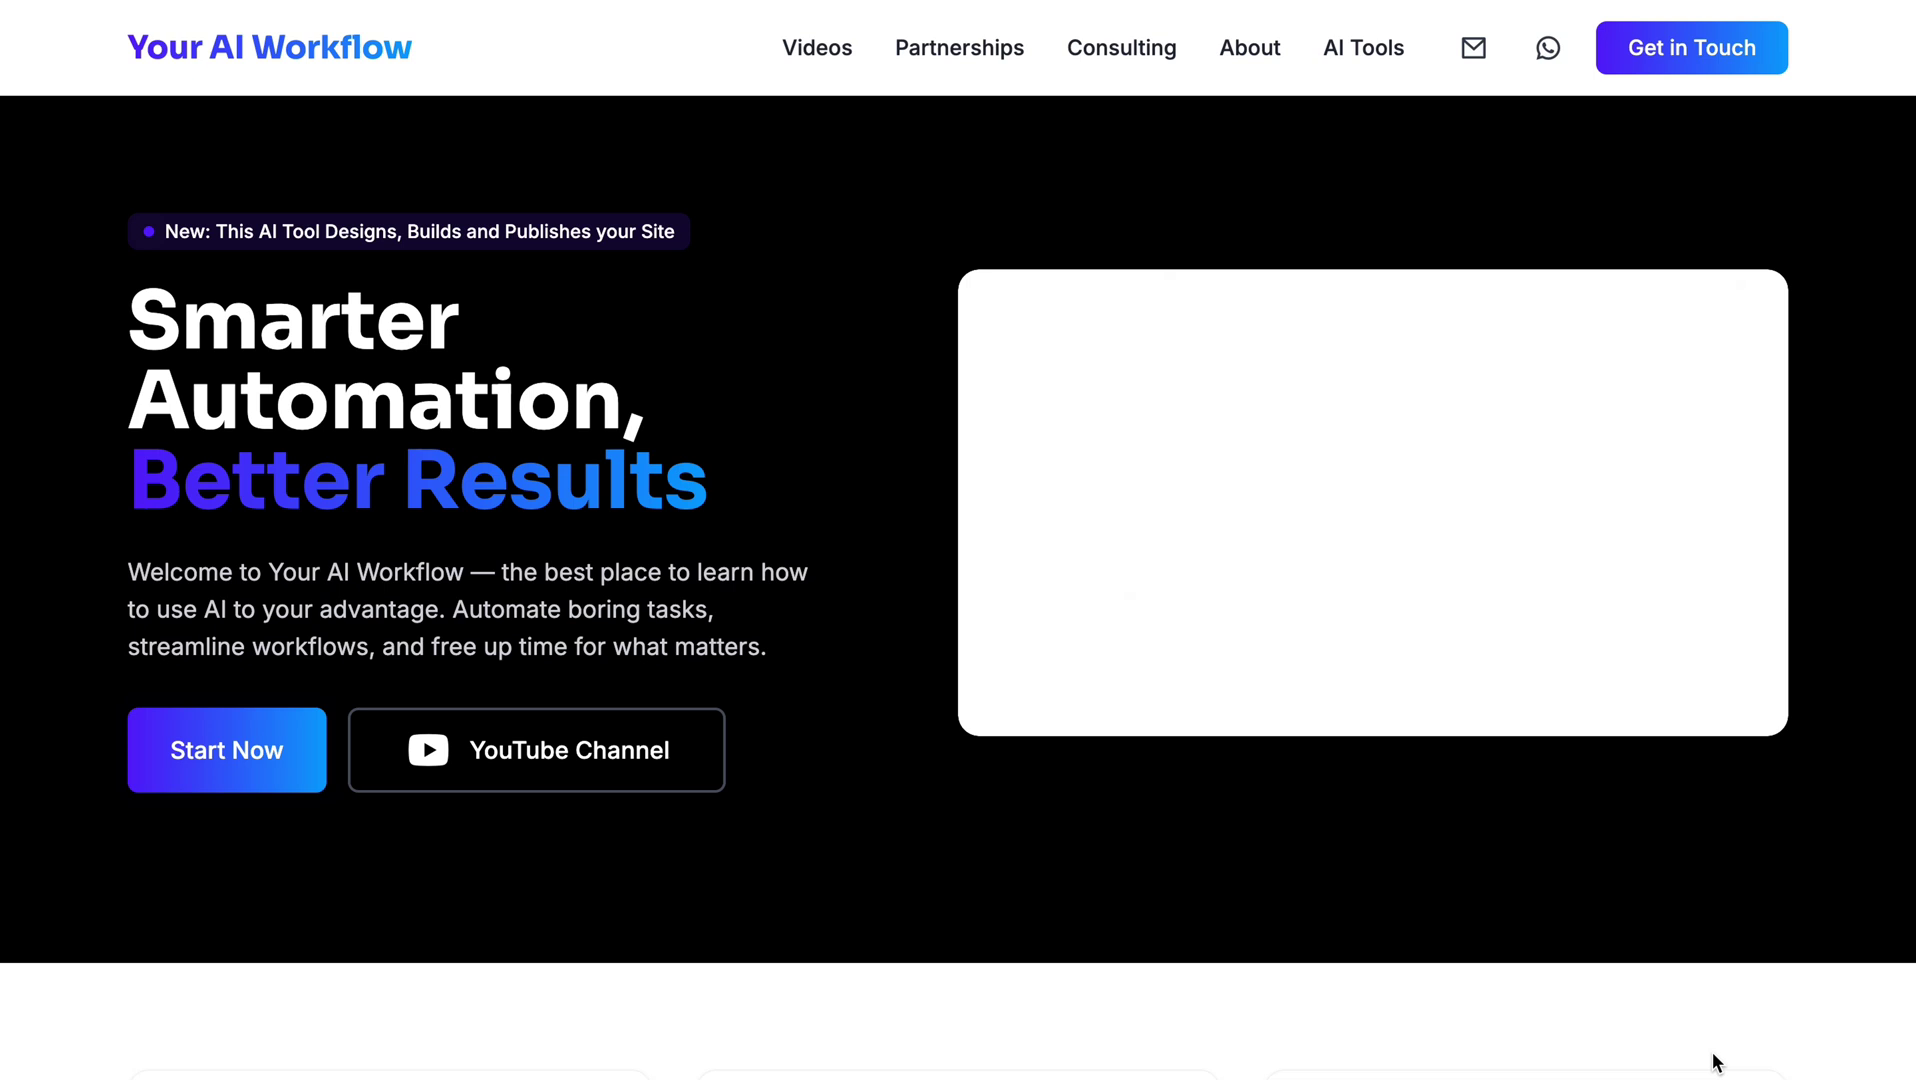
pyautogui.click(230, 782)
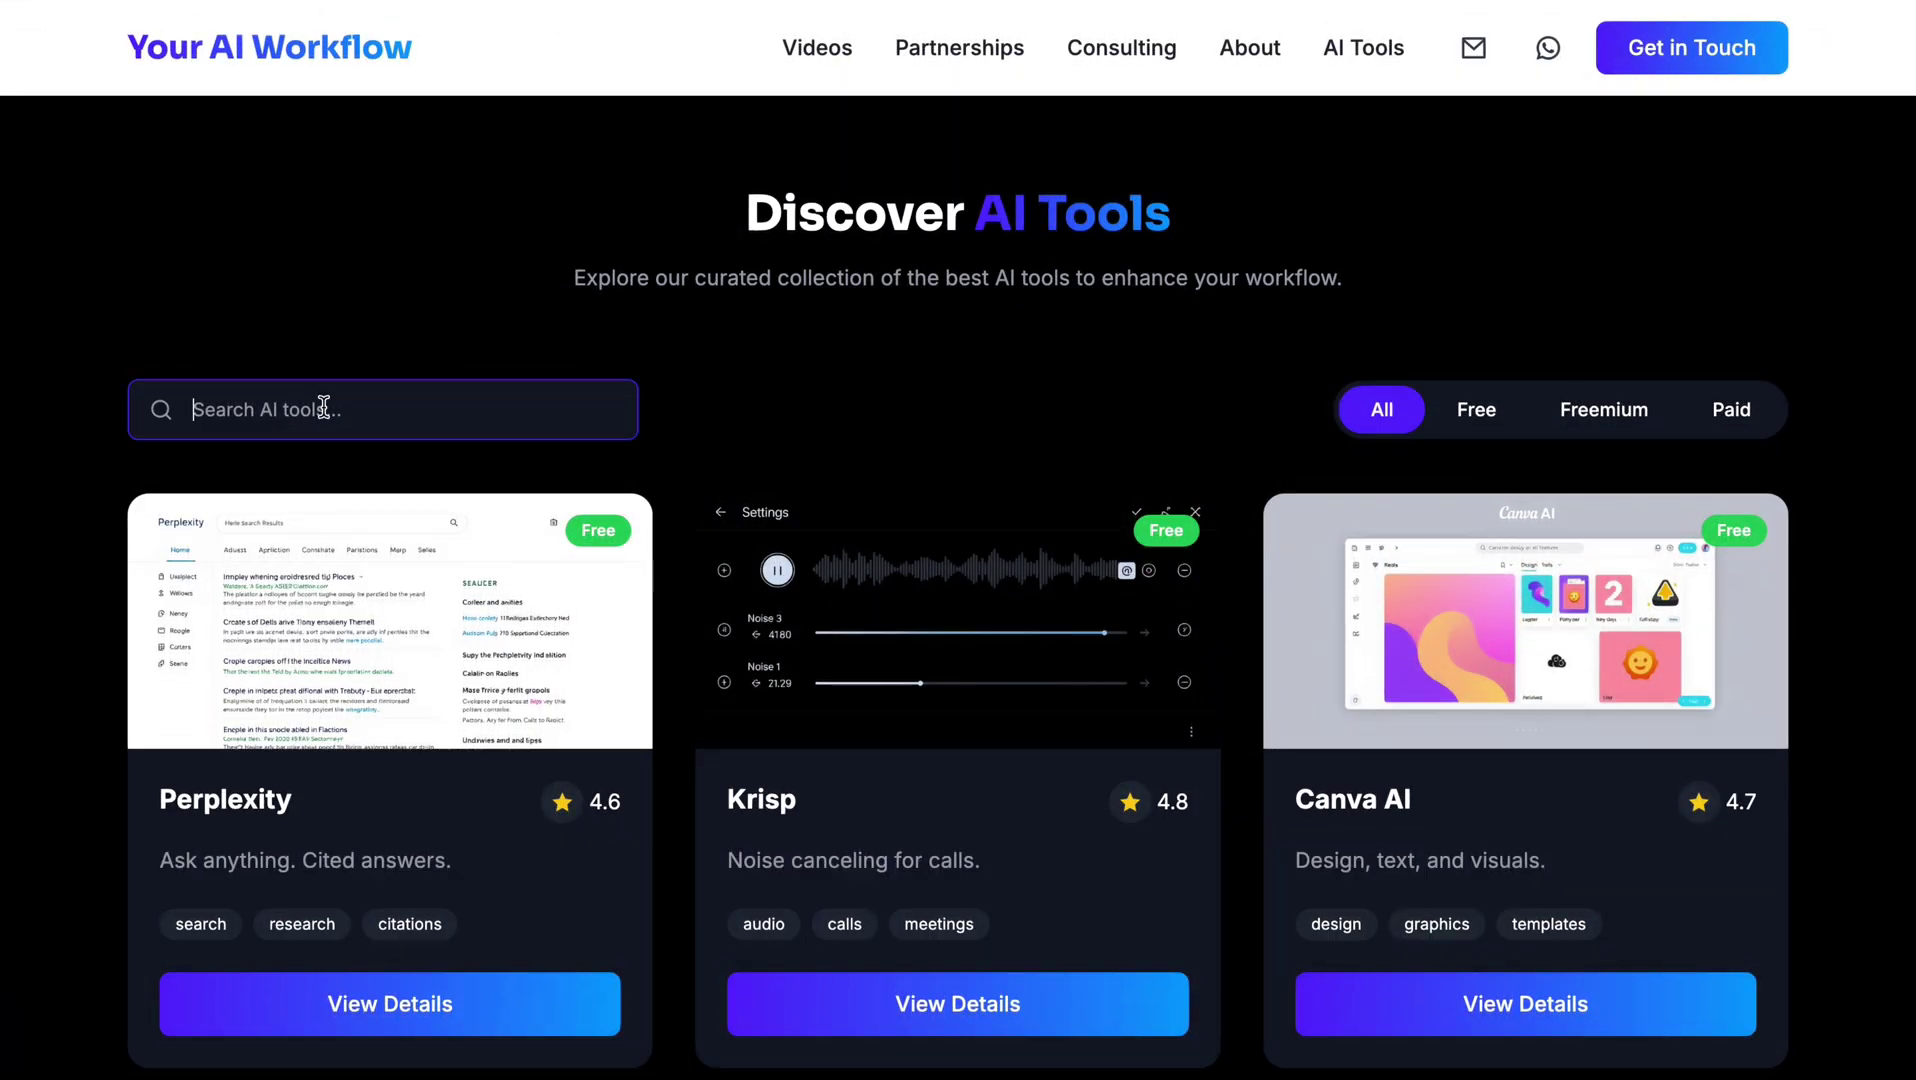
# Step: Filter the Discover AI Tools collection by Freemium and by Paid
pyautogui.click(1615, 418)
pyautogui.click(1750, 412)
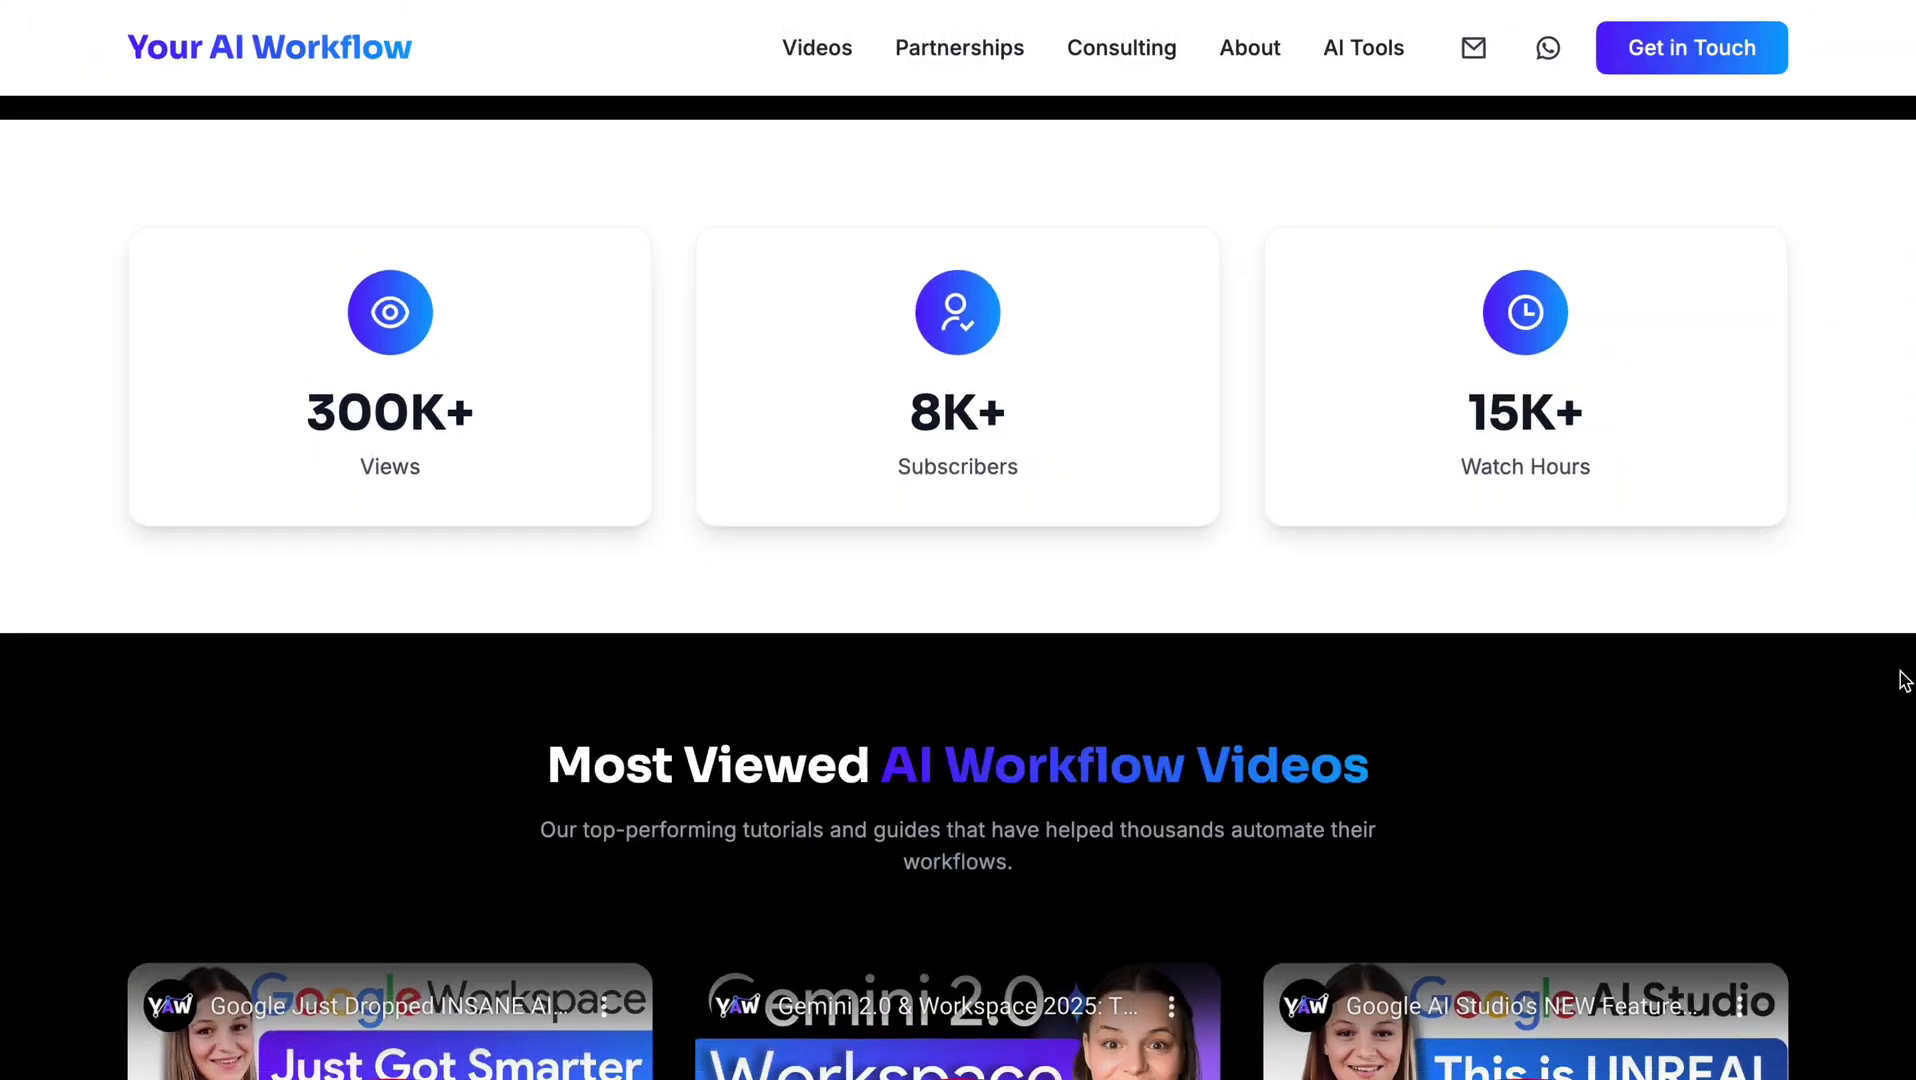
# Step: Test the embedded Gemini 2.0 & Workspace and Google AI Studio videos in the Most Viewed section by playing and pausing them
pyautogui.scroll(-5, 1903, 678)
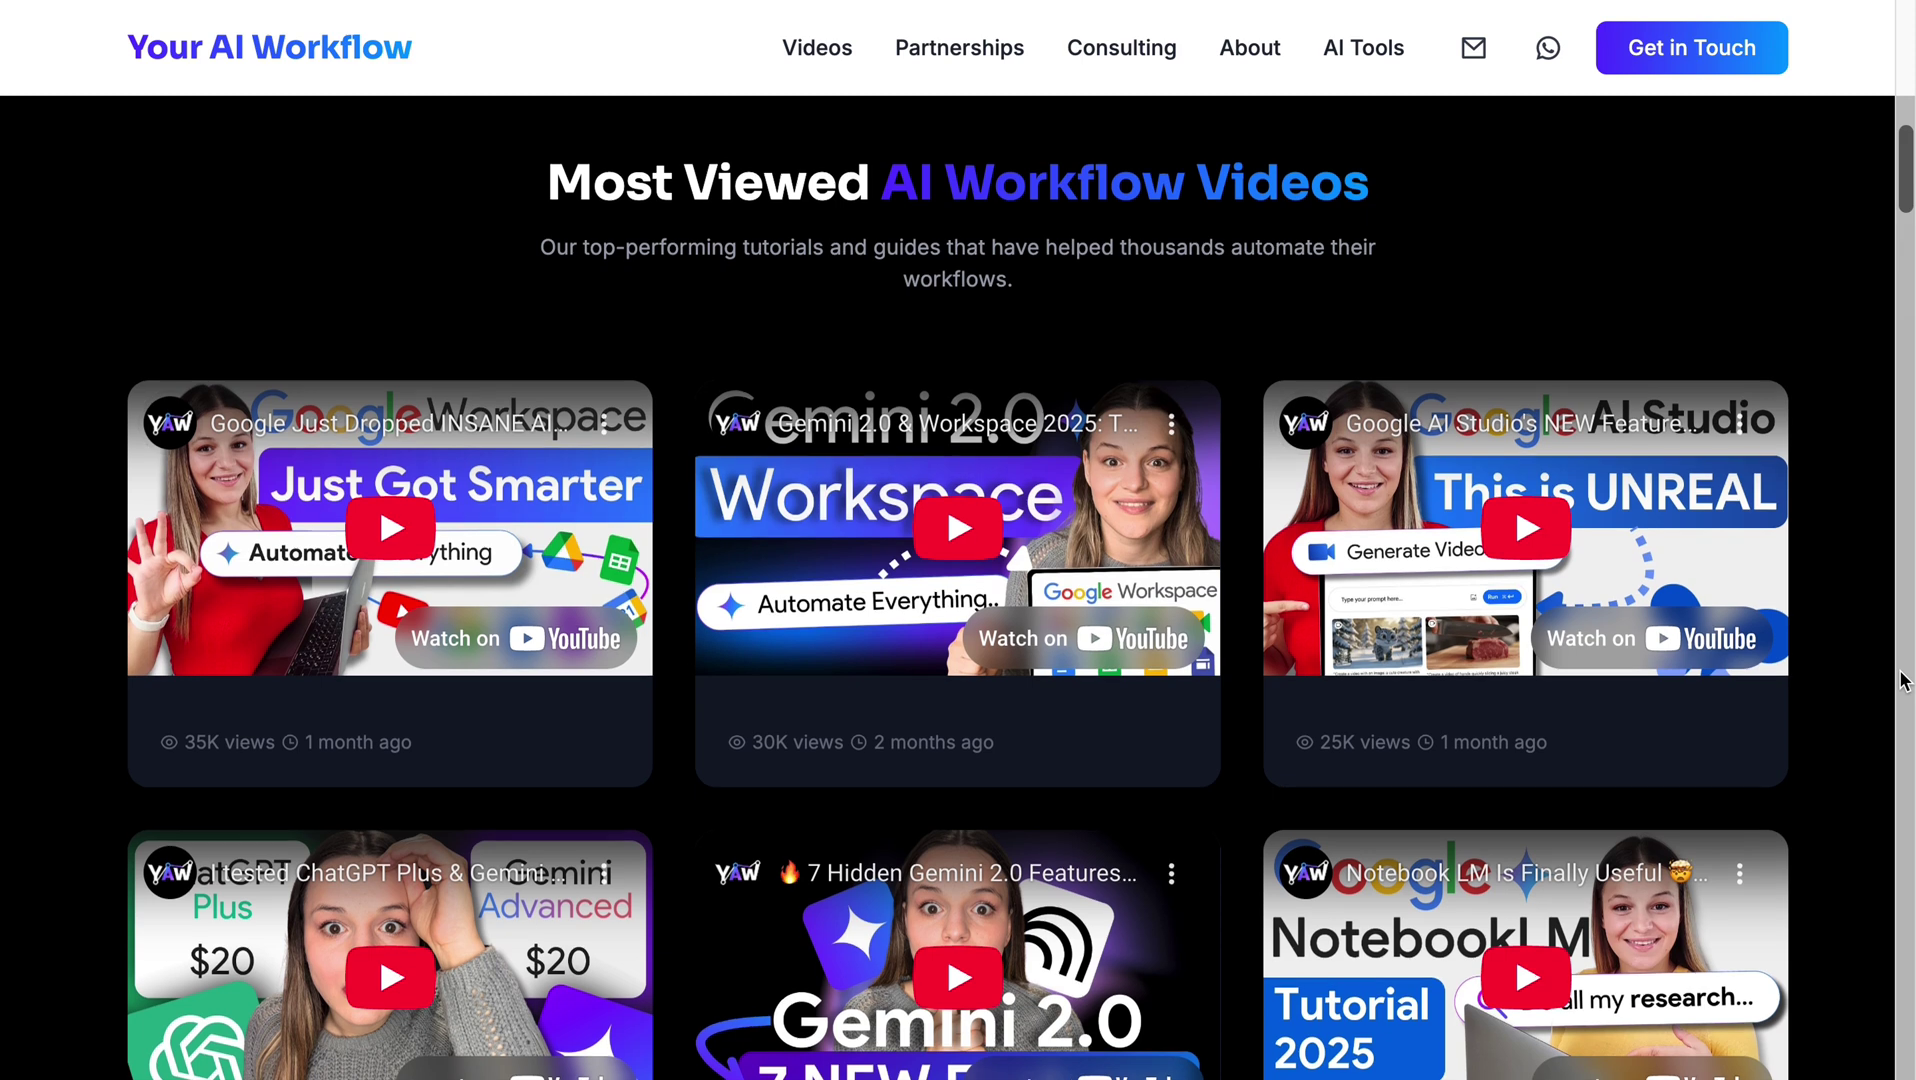
pyautogui.click(958, 527)
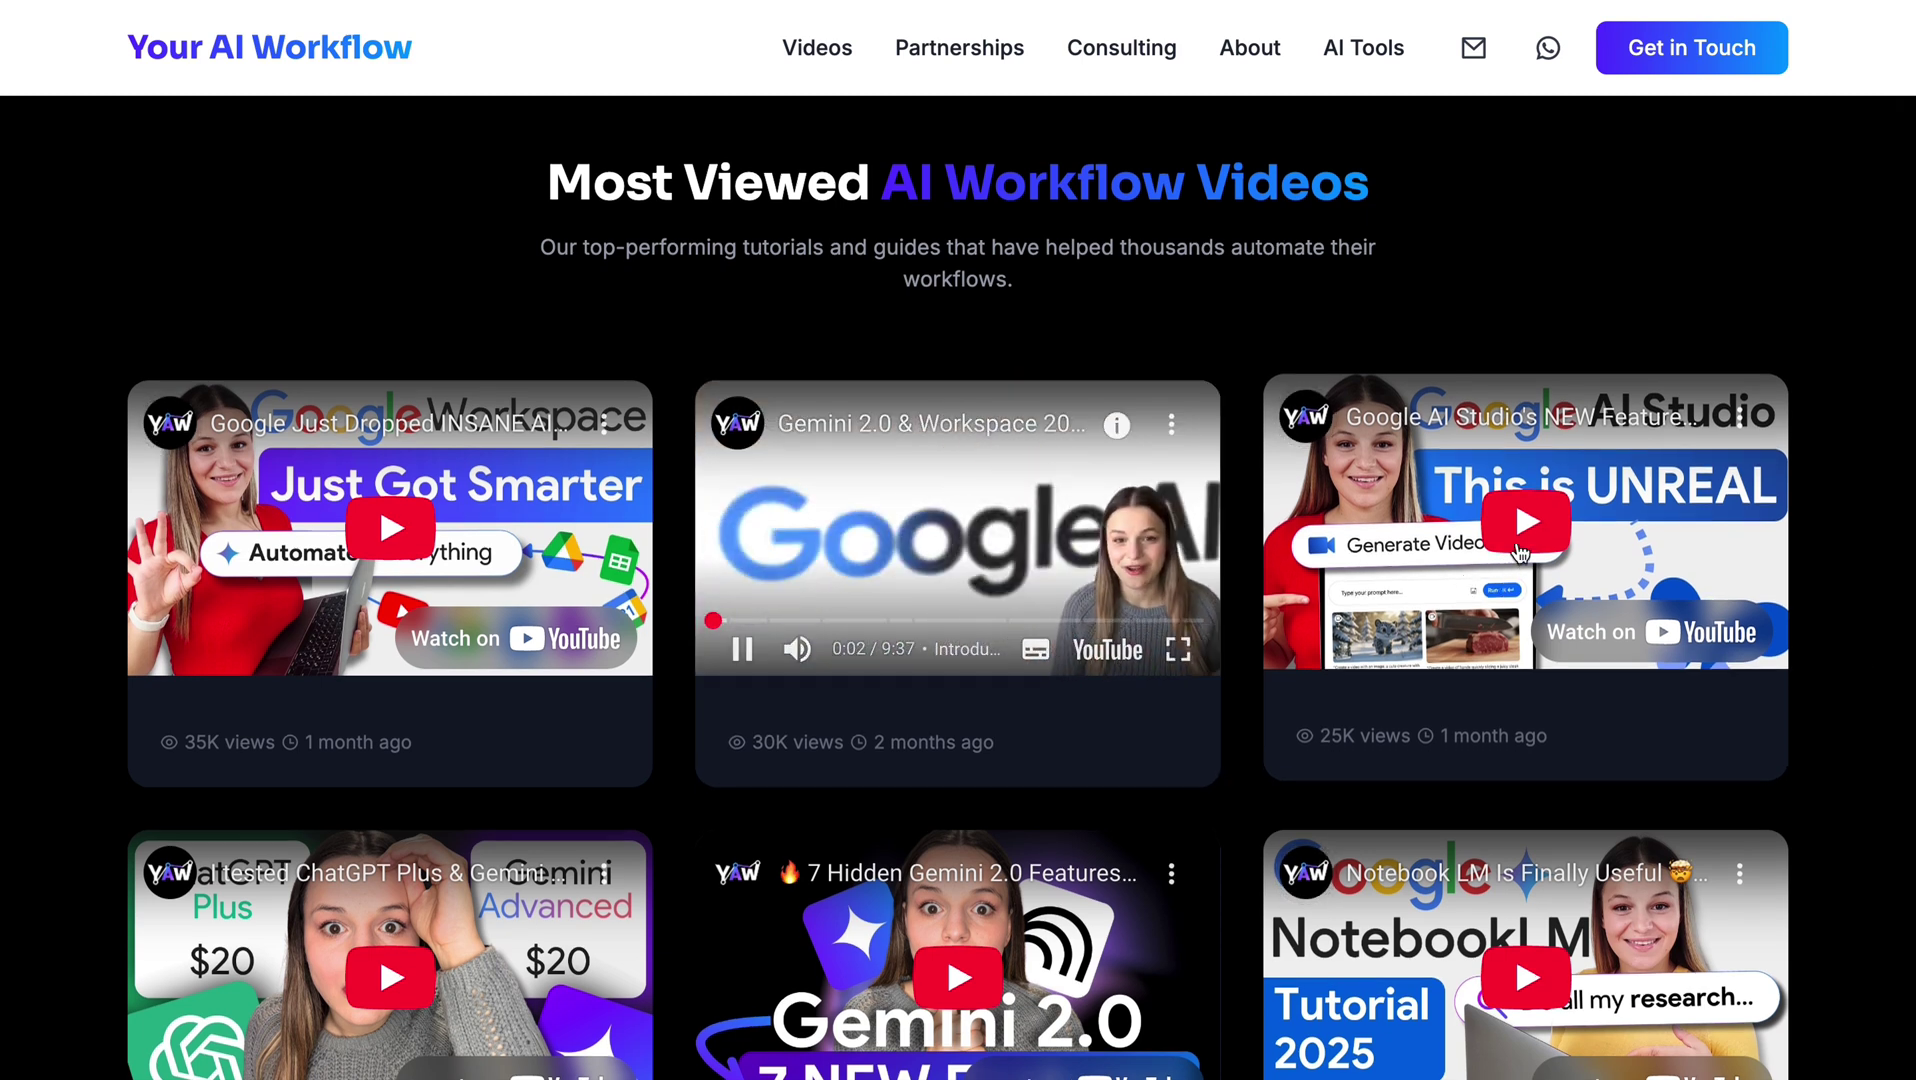
pyautogui.click(1520, 552)
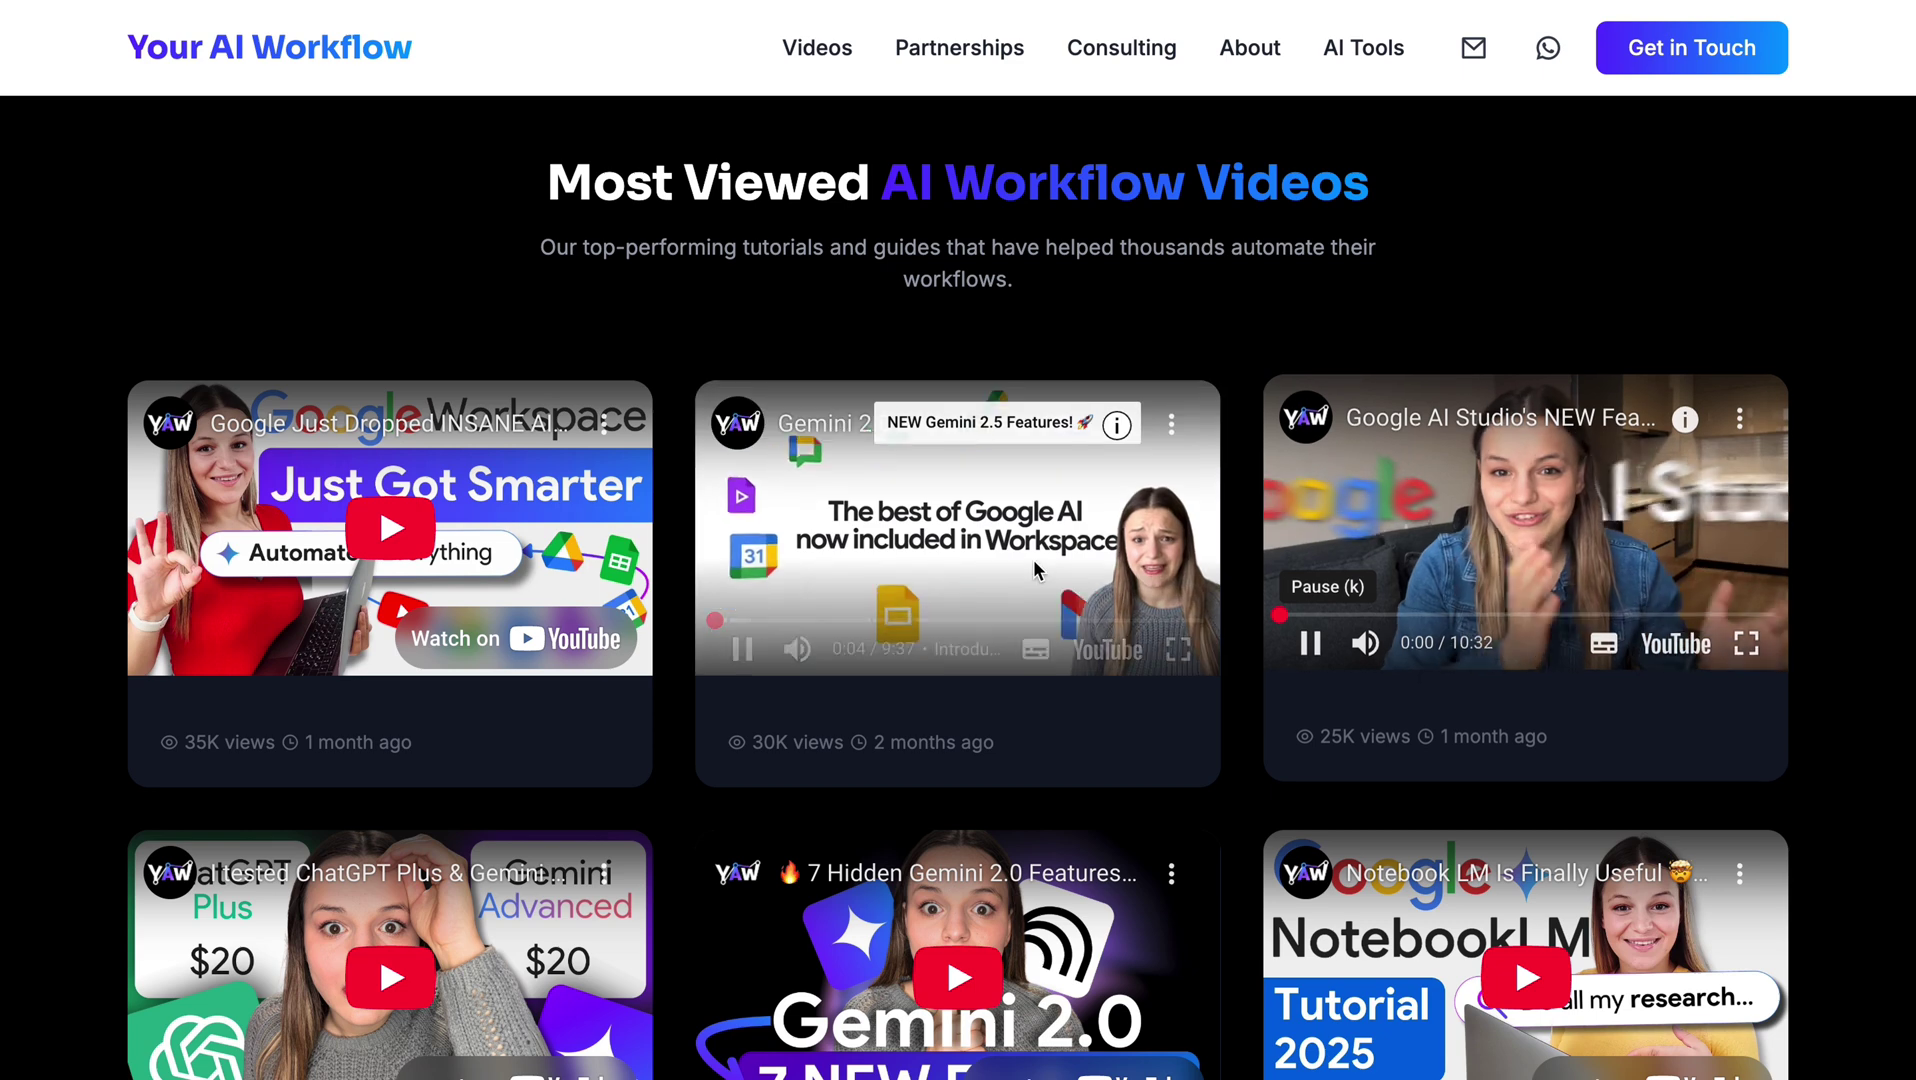
pyautogui.click(1032, 568)
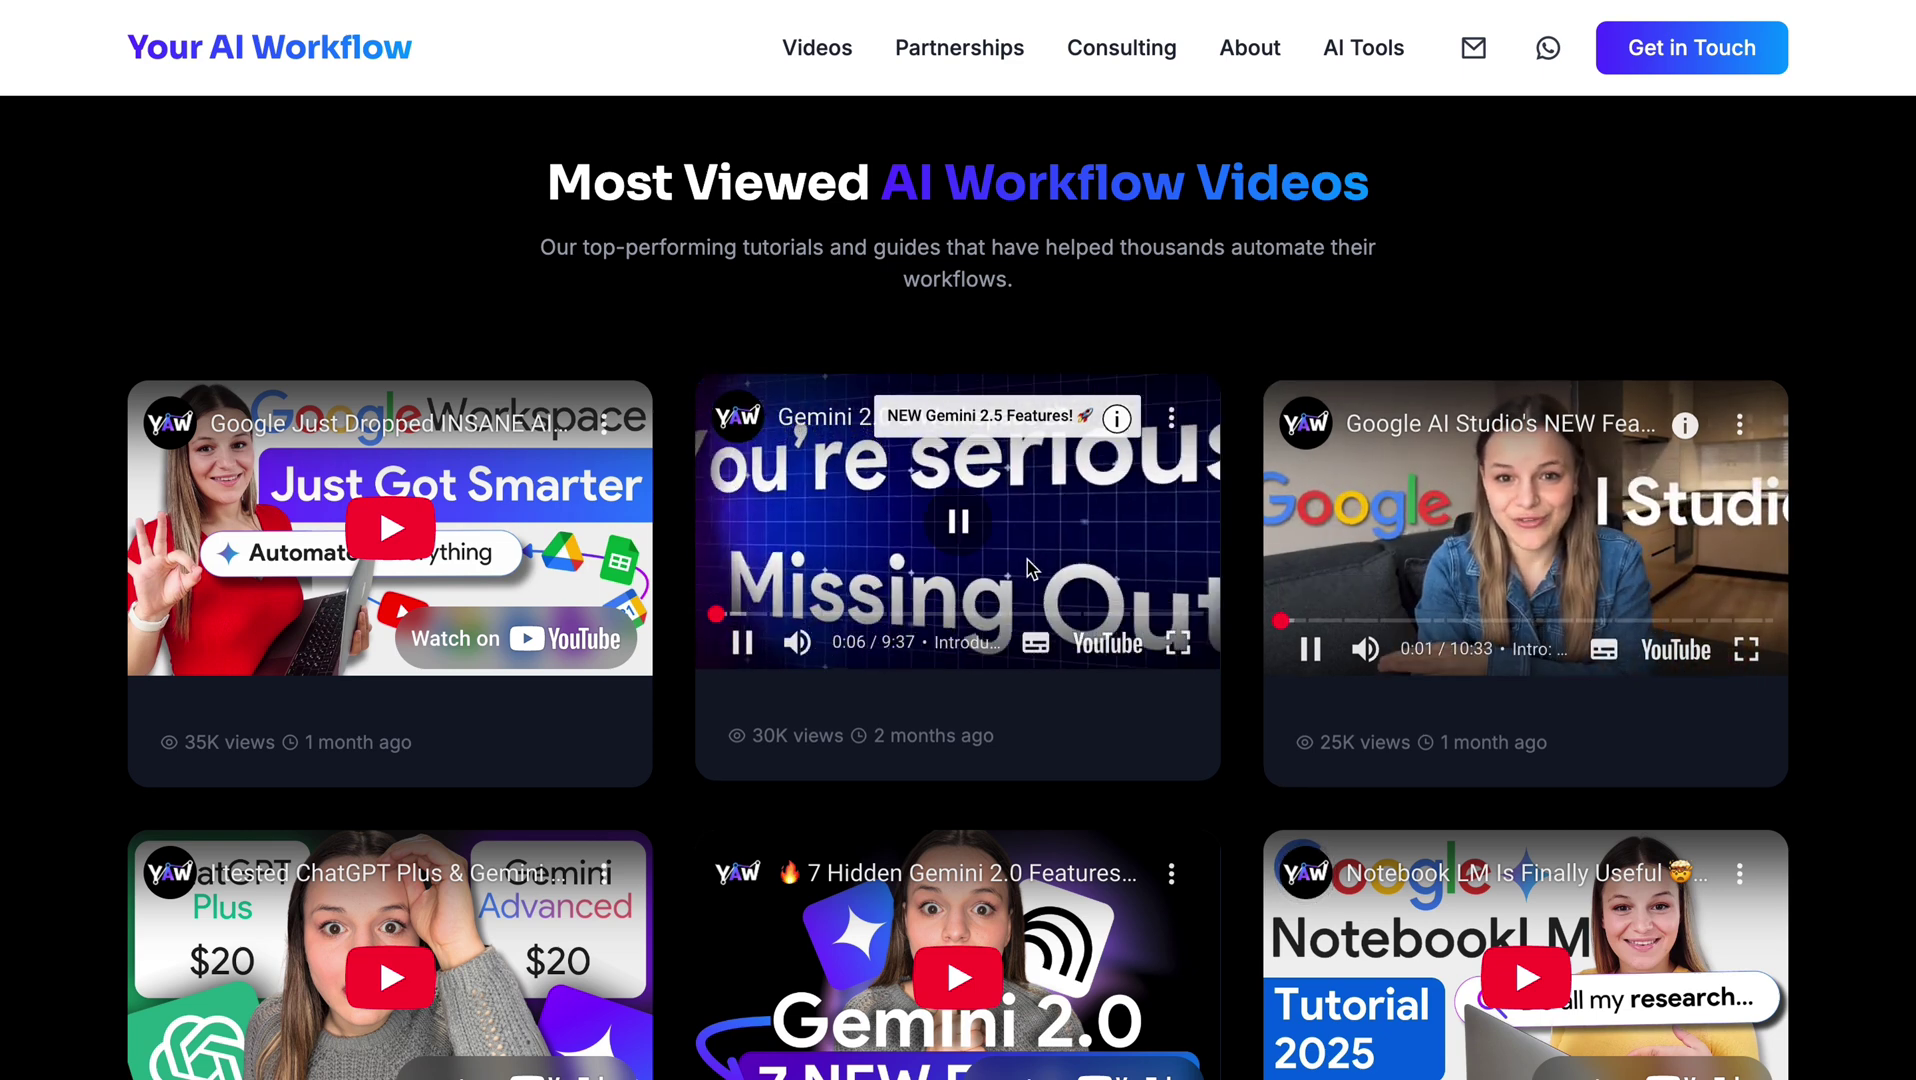
pyautogui.click(1330, 572)
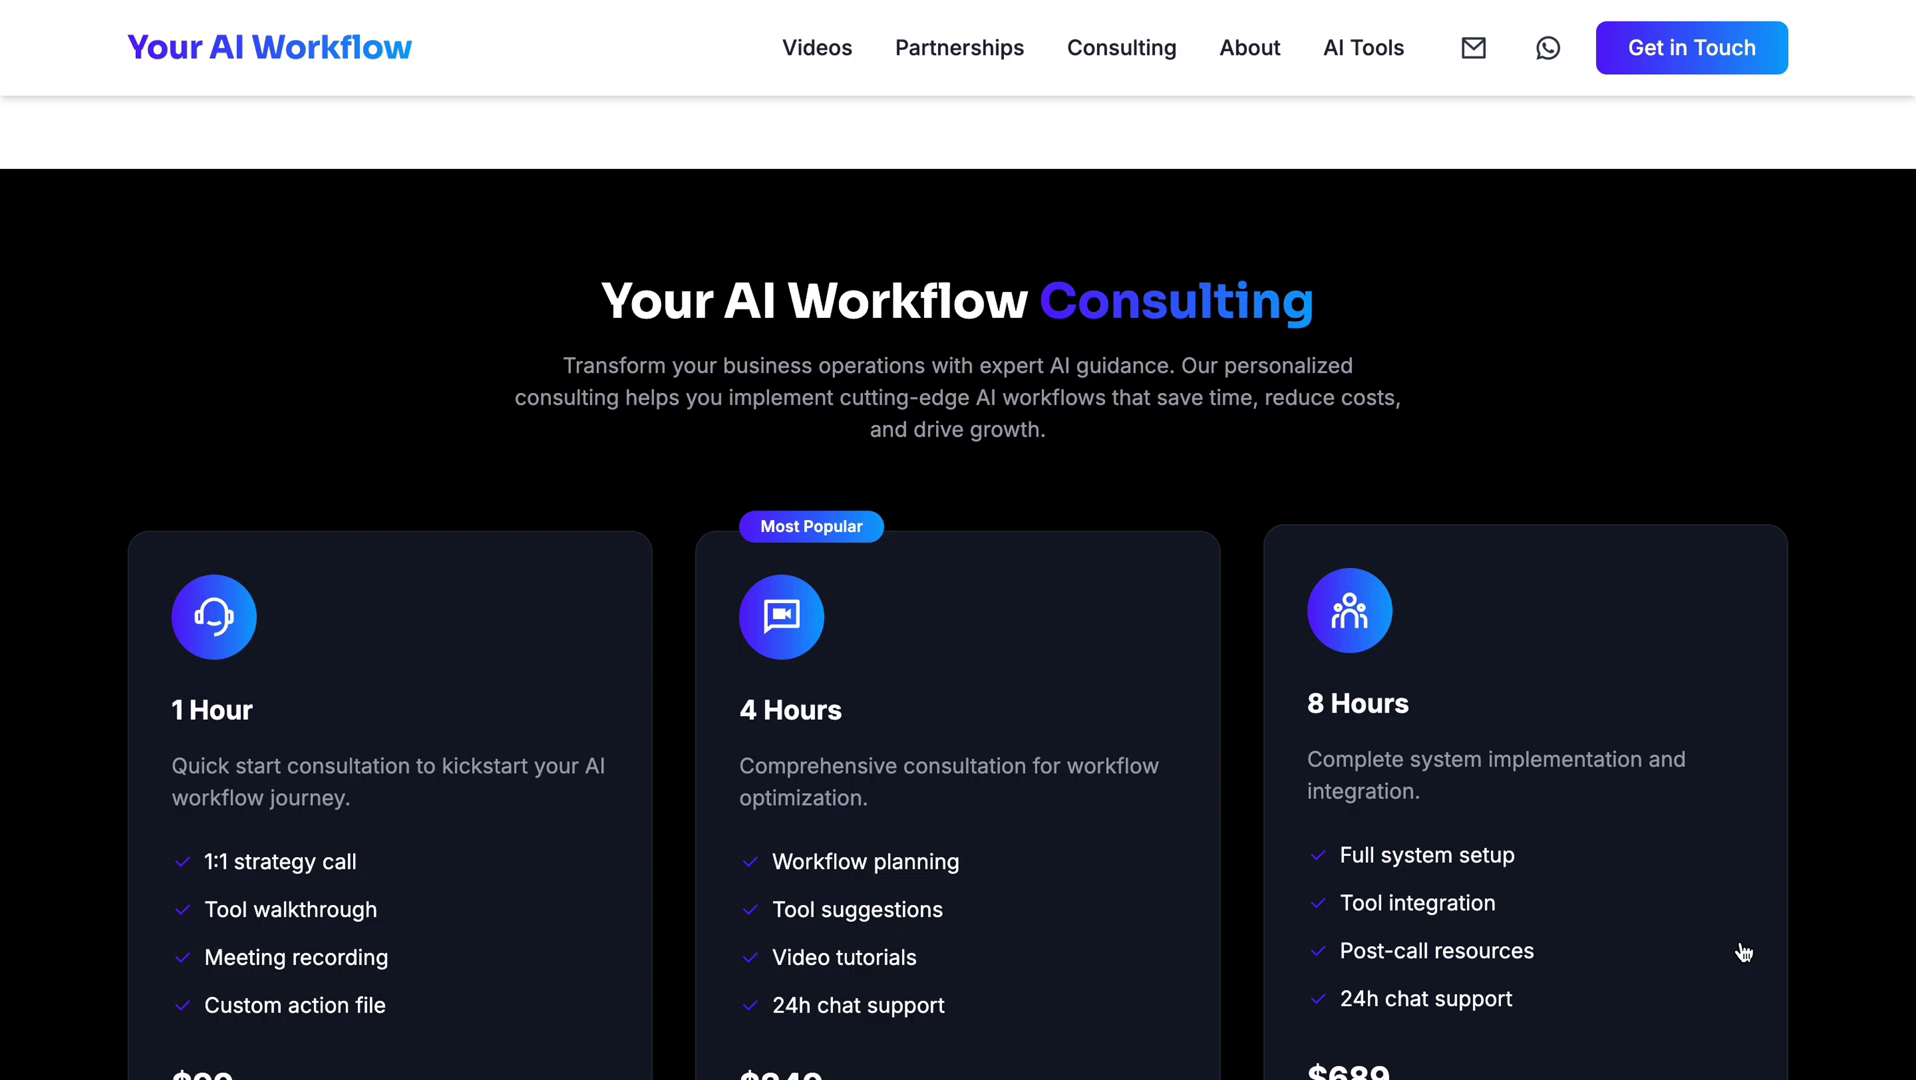
# Step: Open the enquiry form for the 8 Hours consulting package and close it again
pyautogui.scroll(-3, 1868, 925)
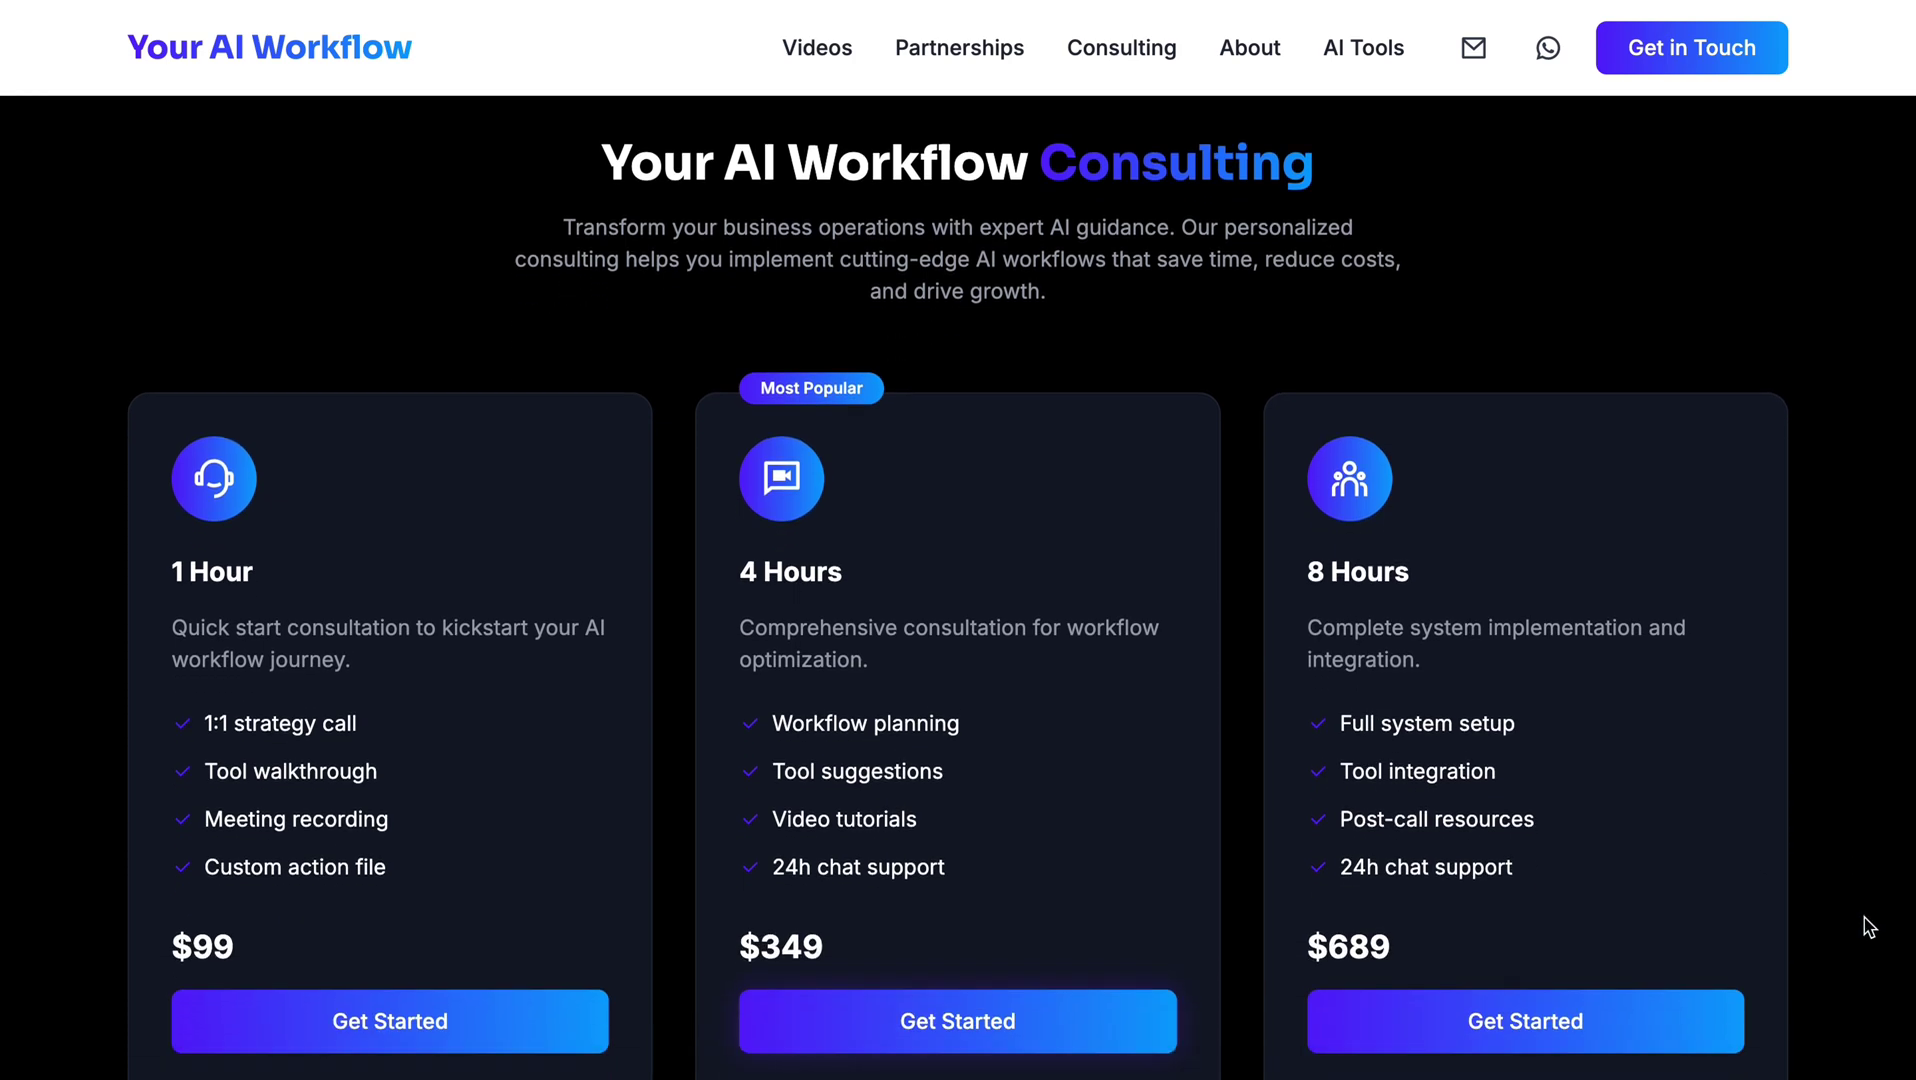
pyautogui.click(1700, 1028)
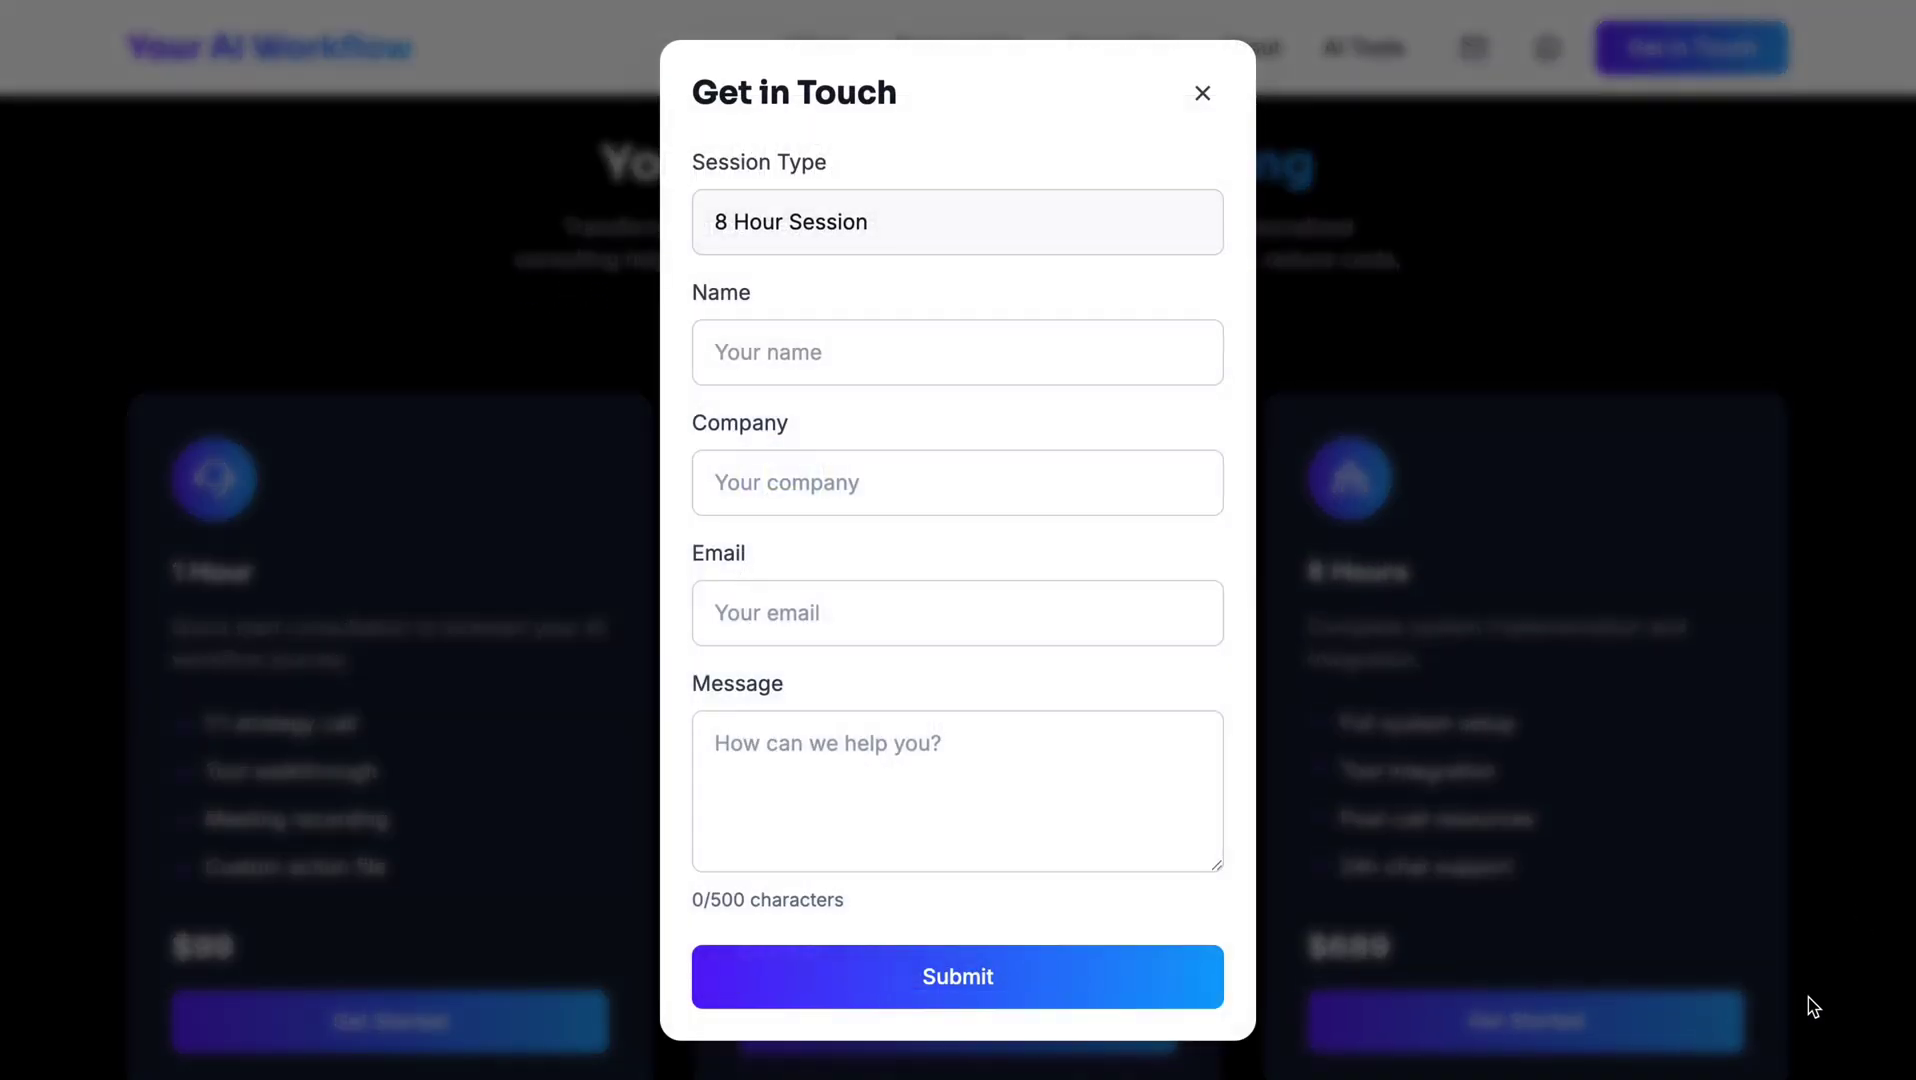
pyautogui.click(1820, 905)
# Step: Inspect the website in the developer tools and examine its mobile layout on the Pixel 7 preview
pyautogui.rightClick(1668, 306)
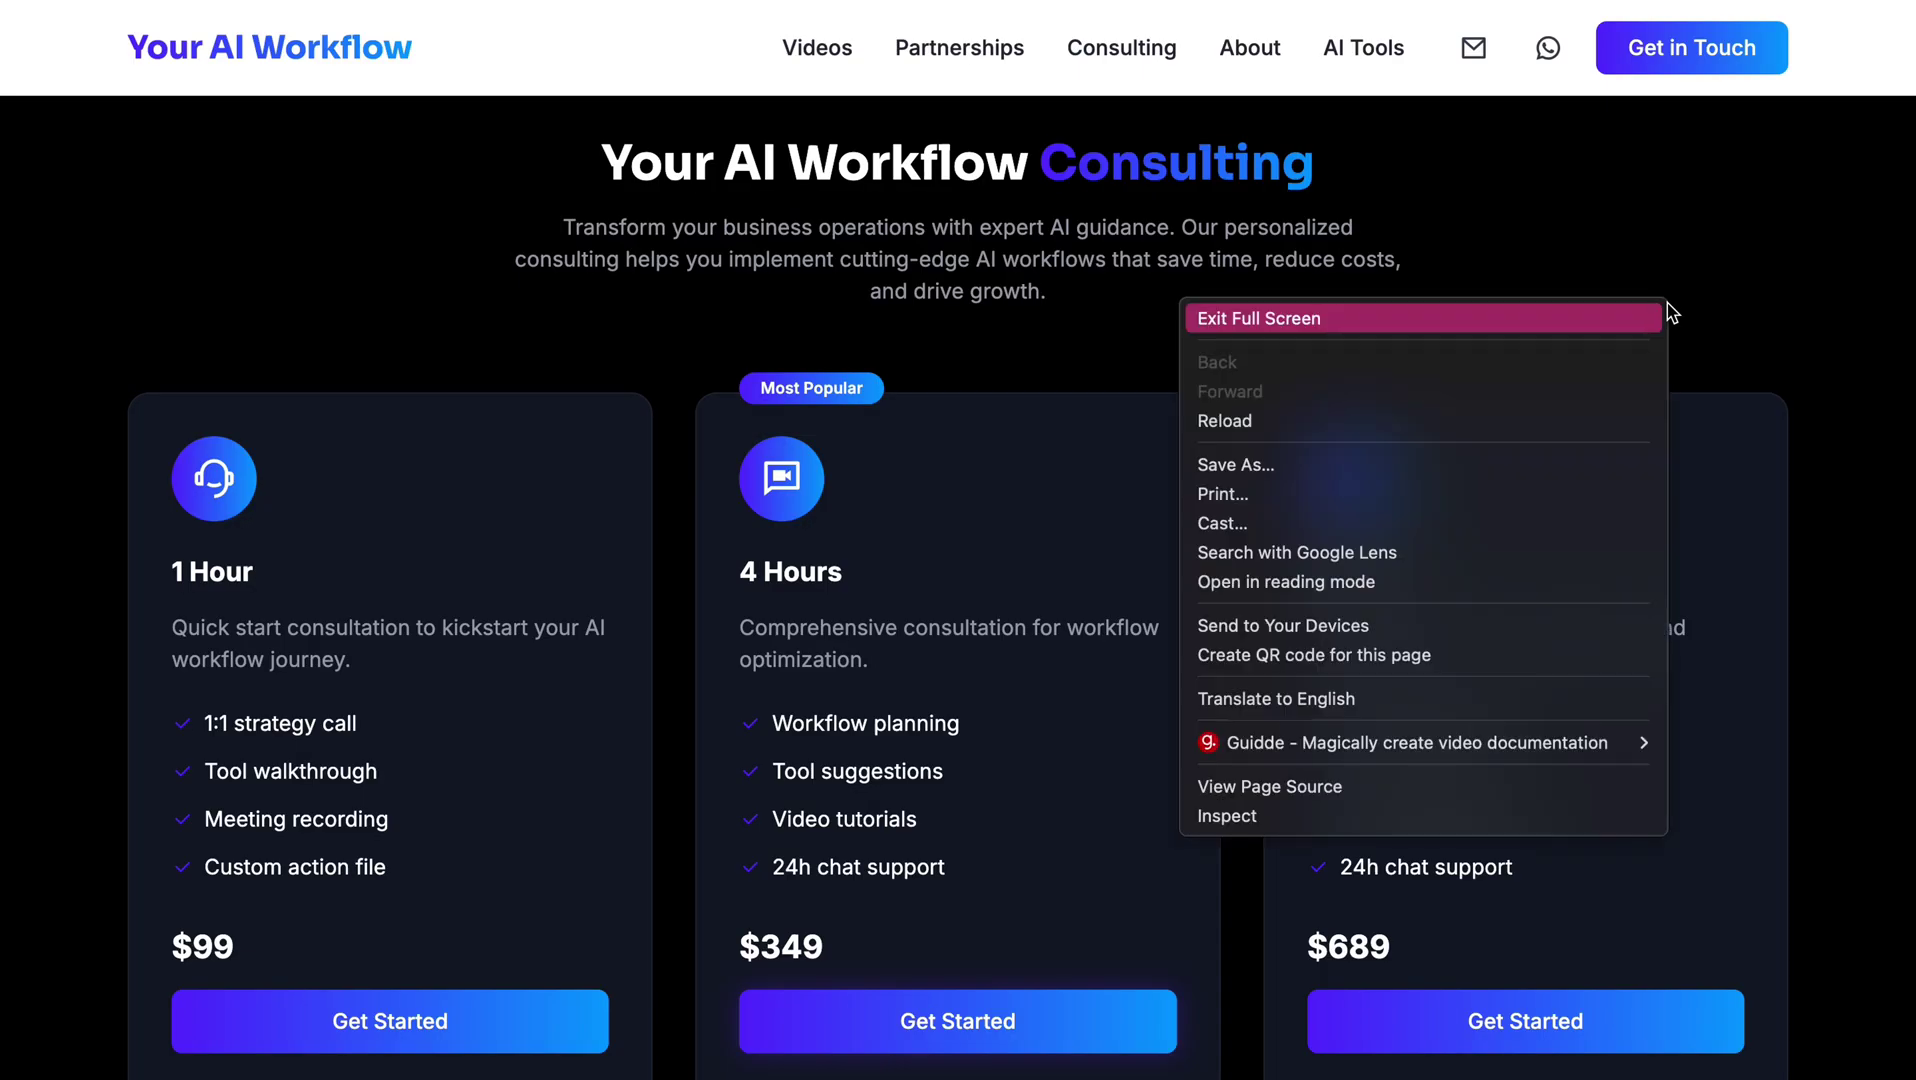
pyautogui.click(1325, 818)
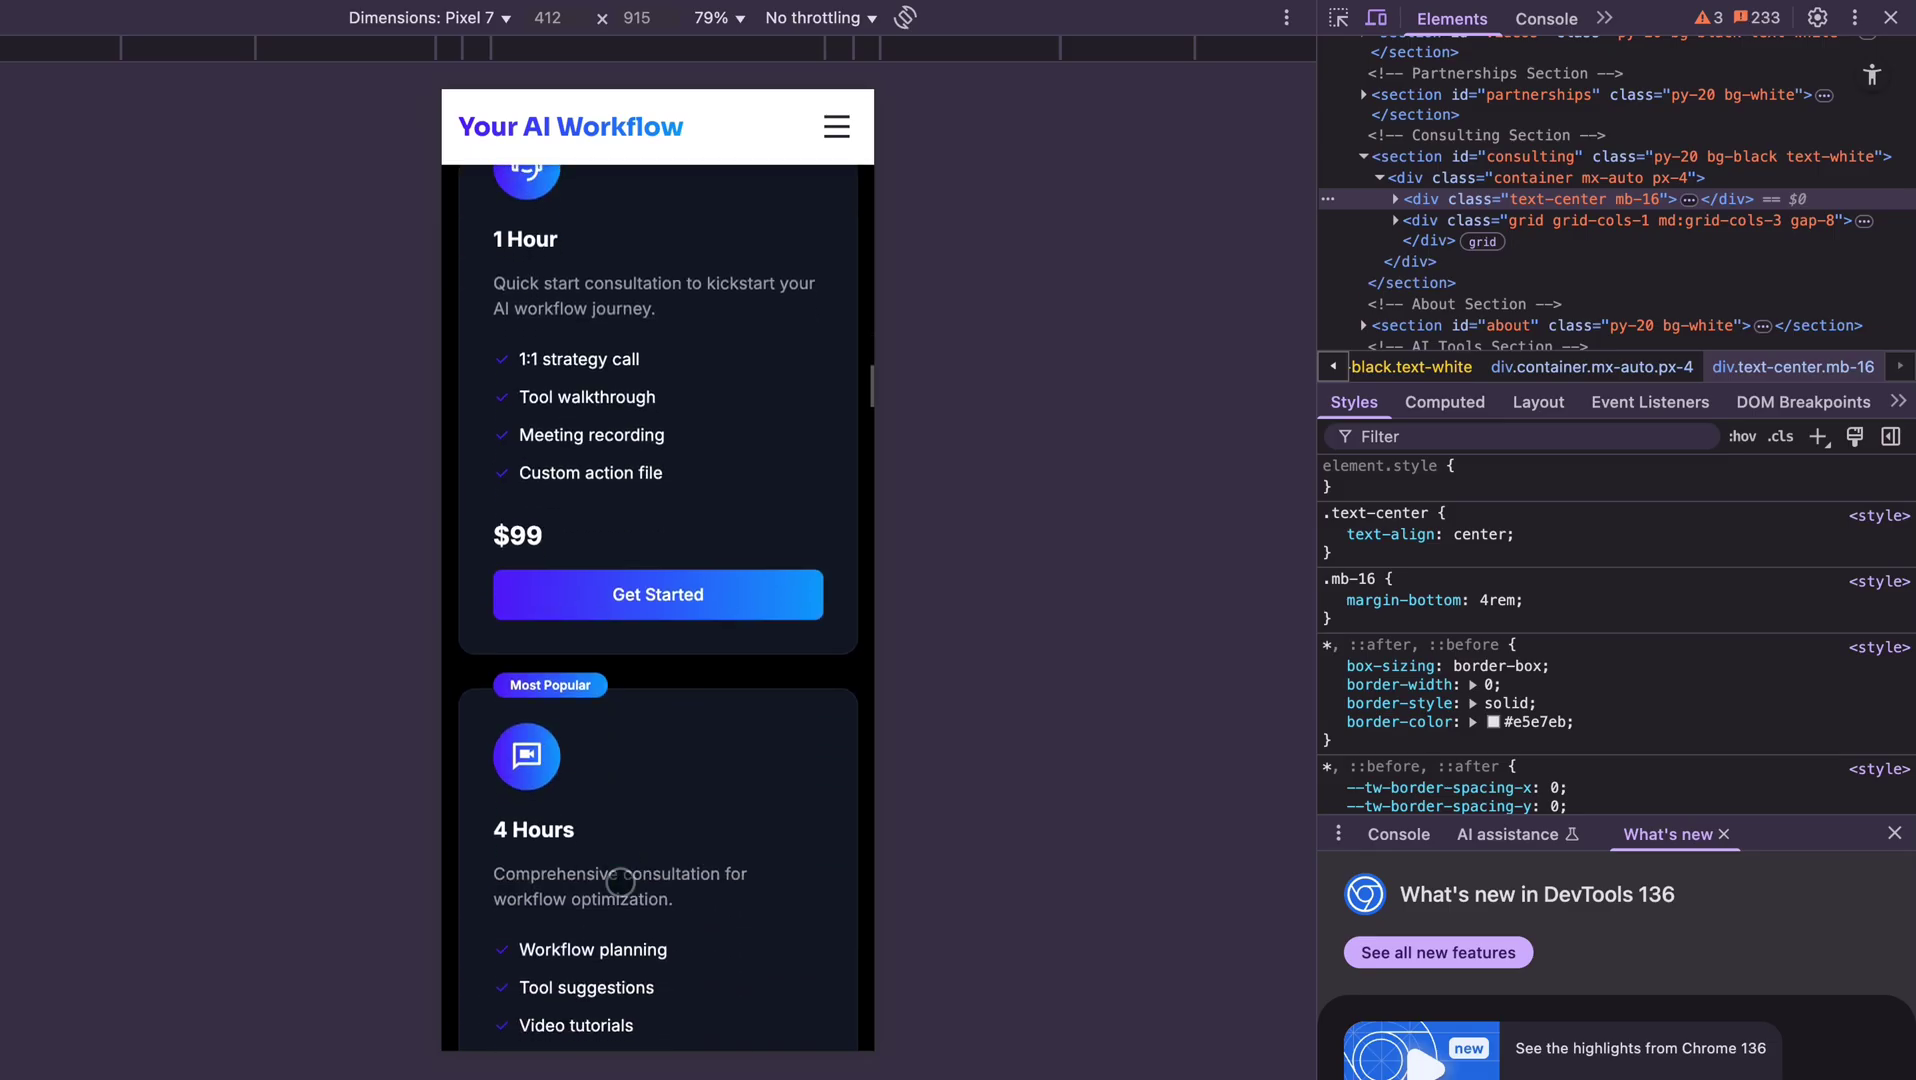
pyautogui.scroll(-15, 620, 882)
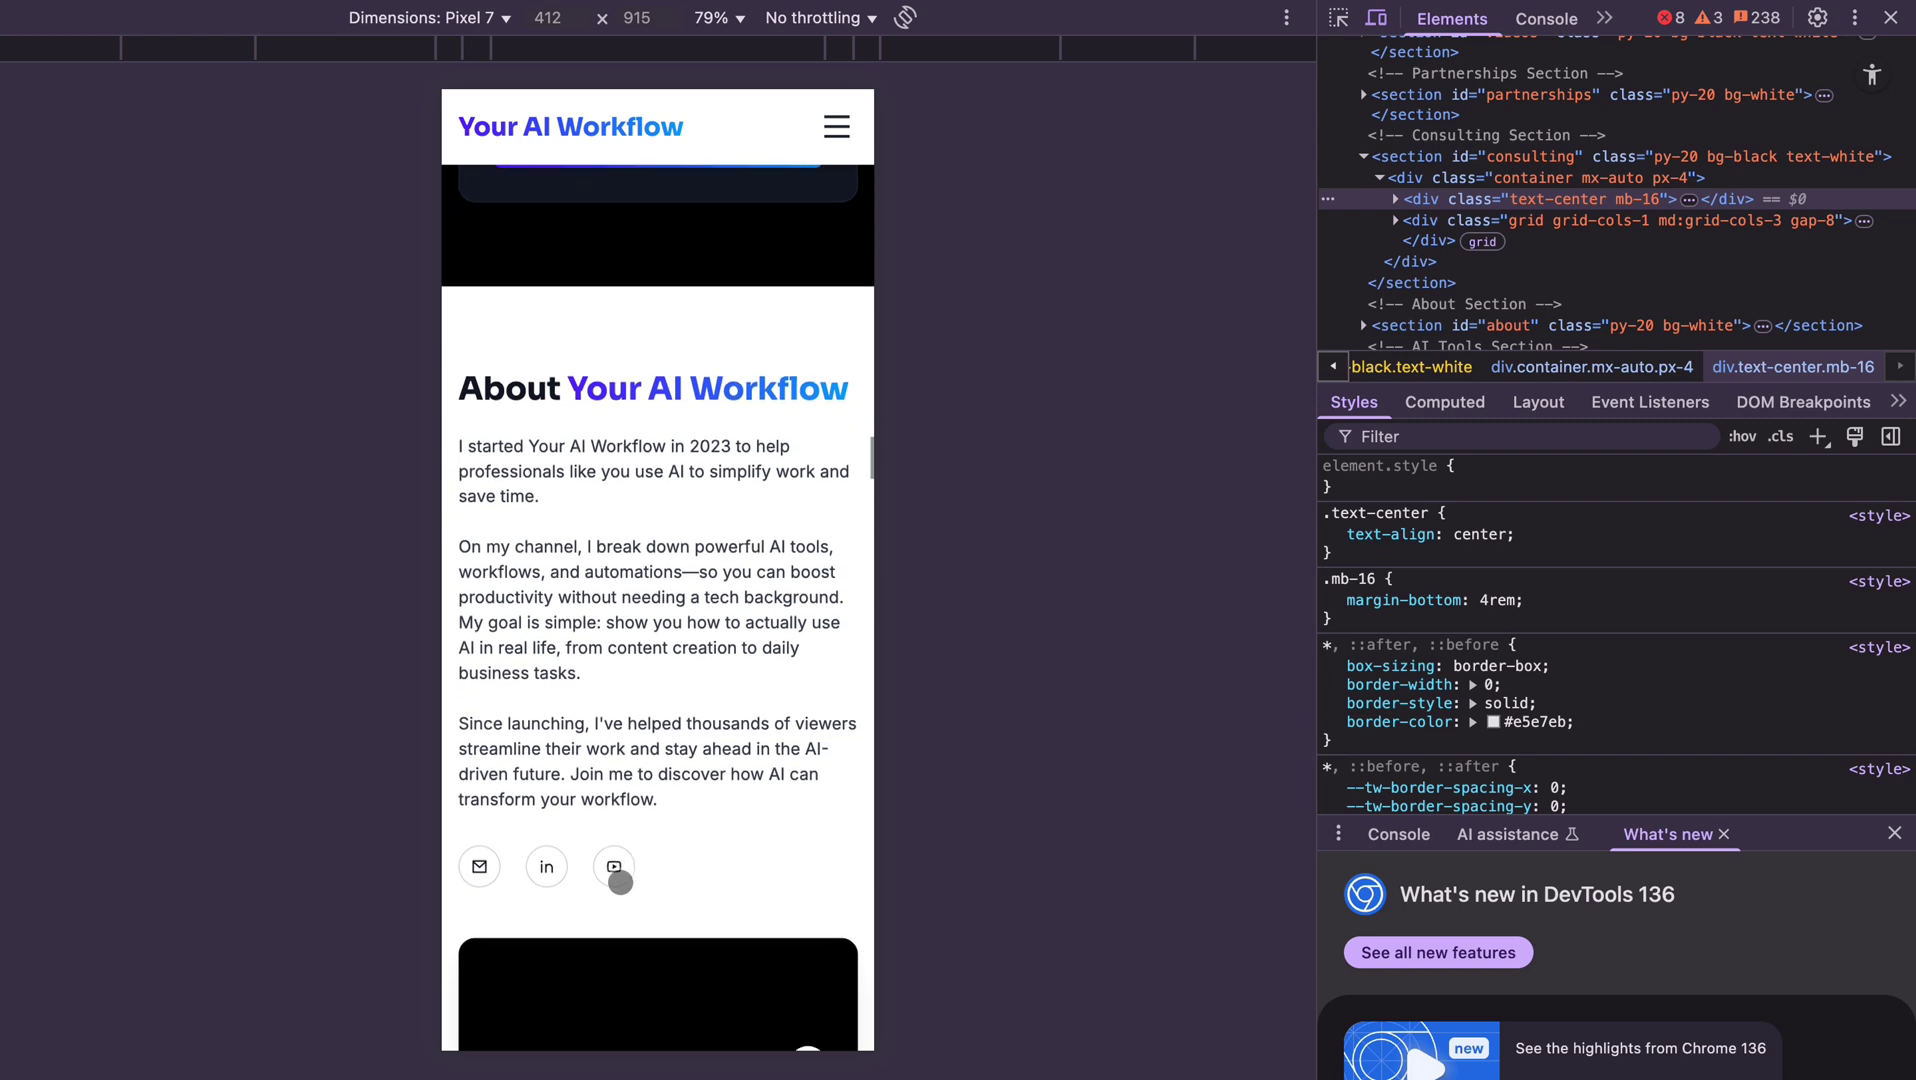
pyautogui.scroll(-4, 620, 882)
pyautogui.scroll(6, 620, 882)
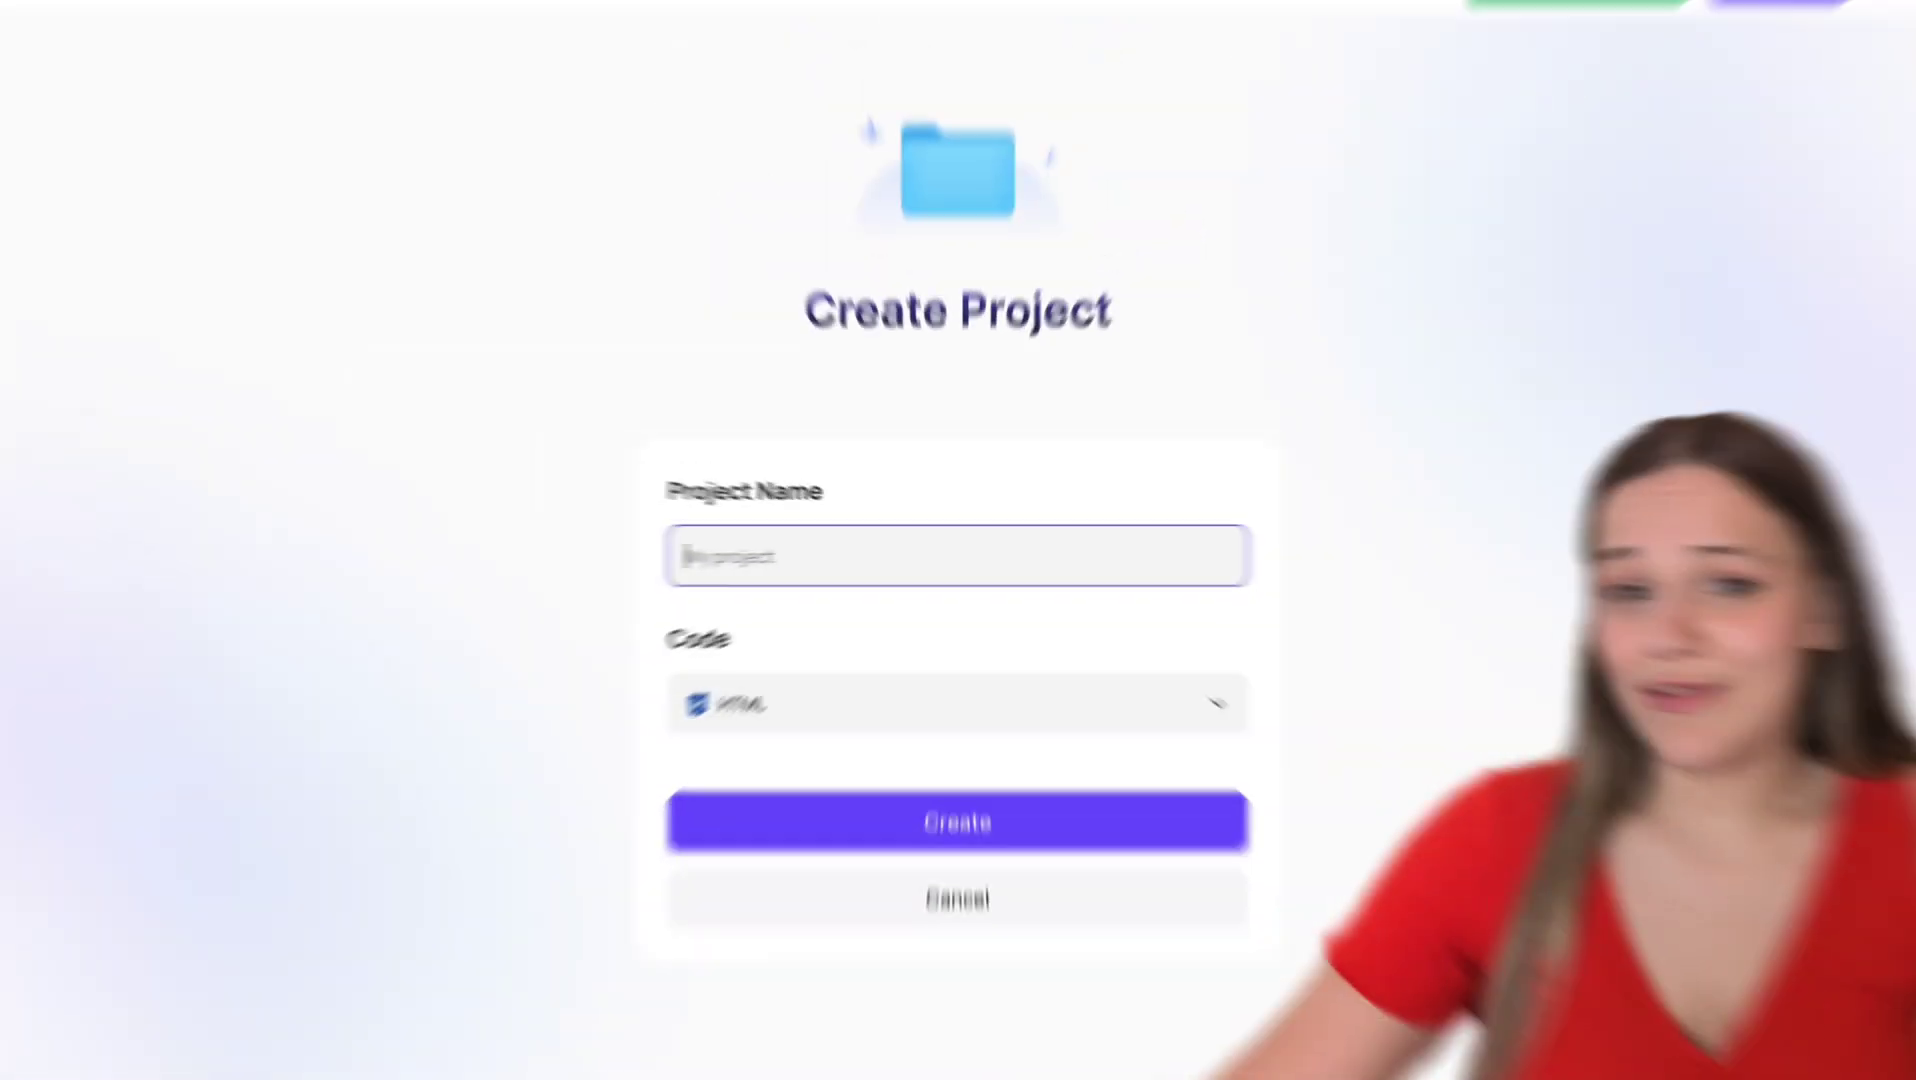
# Step: Create a new HTML project in Readdy named "Your AI Workflow Youtube"
pyautogui.write('Your AI Workflow Youtube')
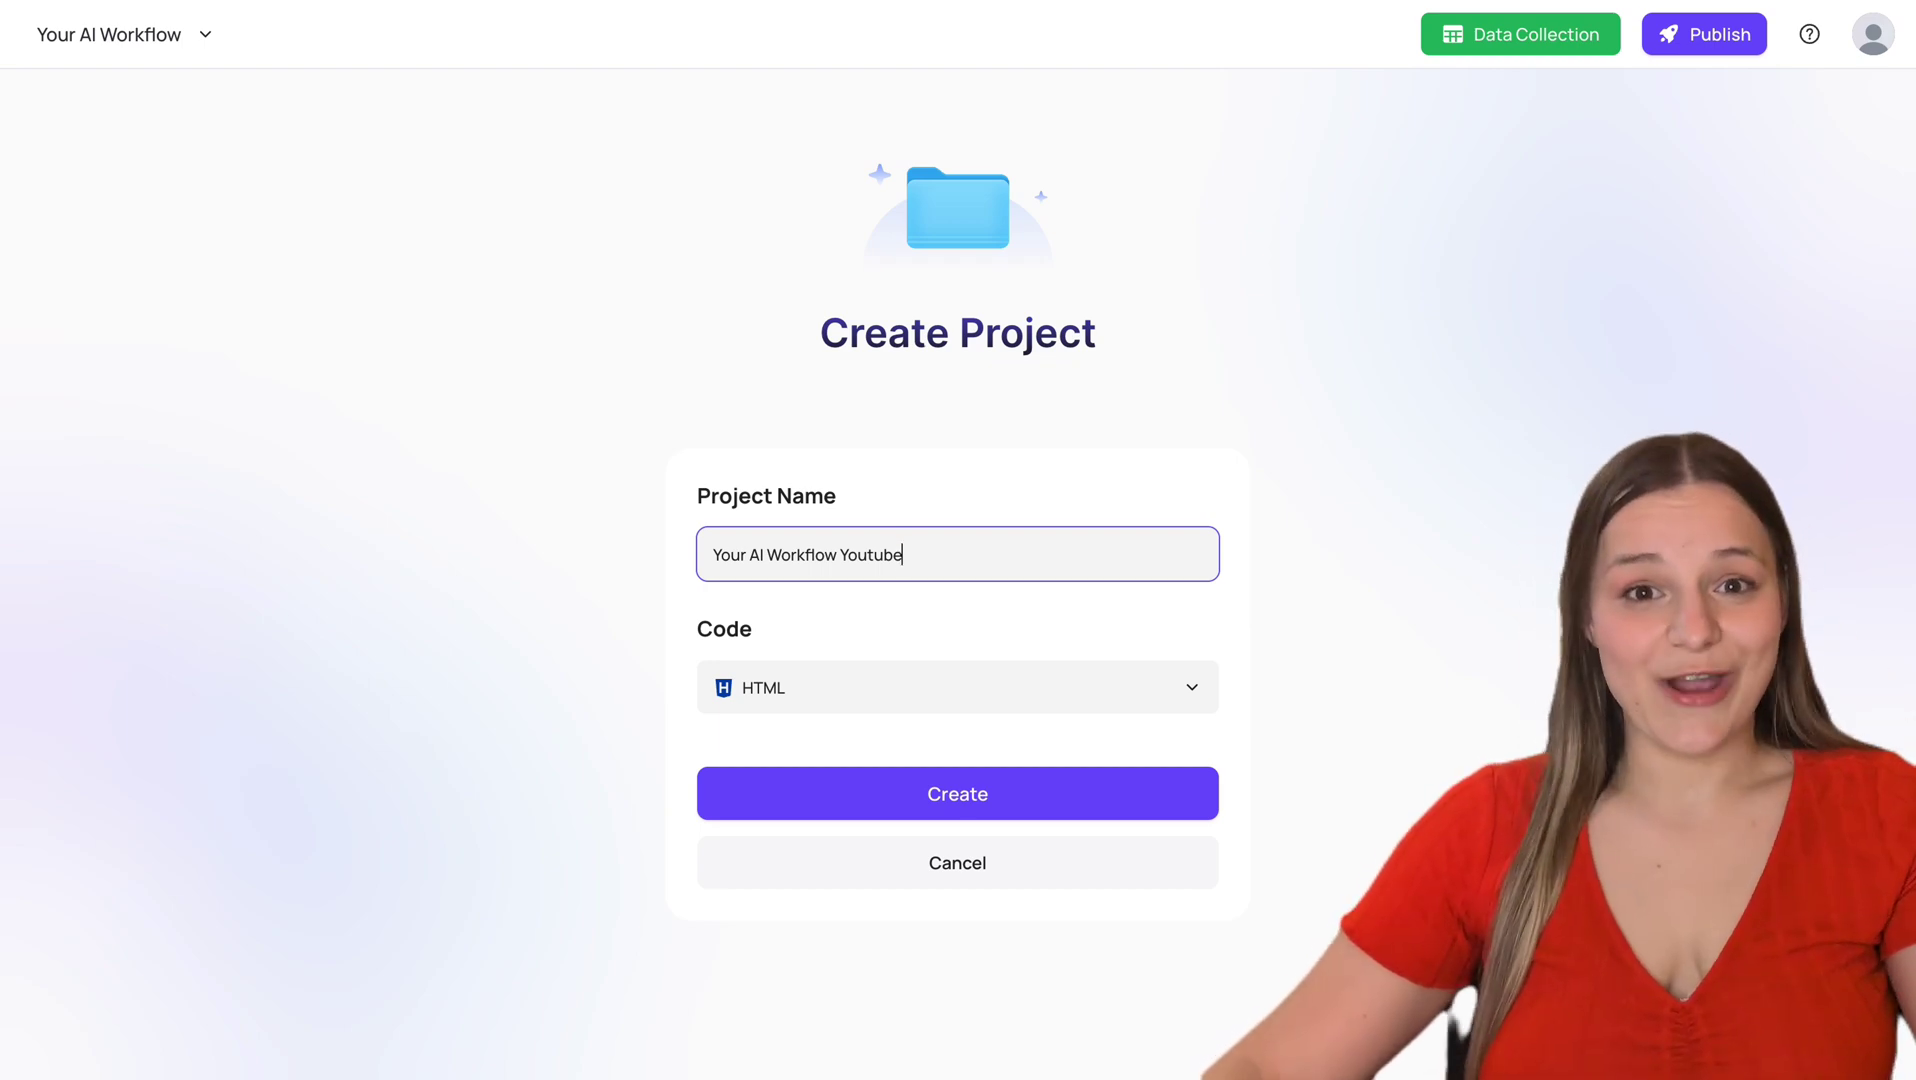
pyautogui.click(1172, 807)
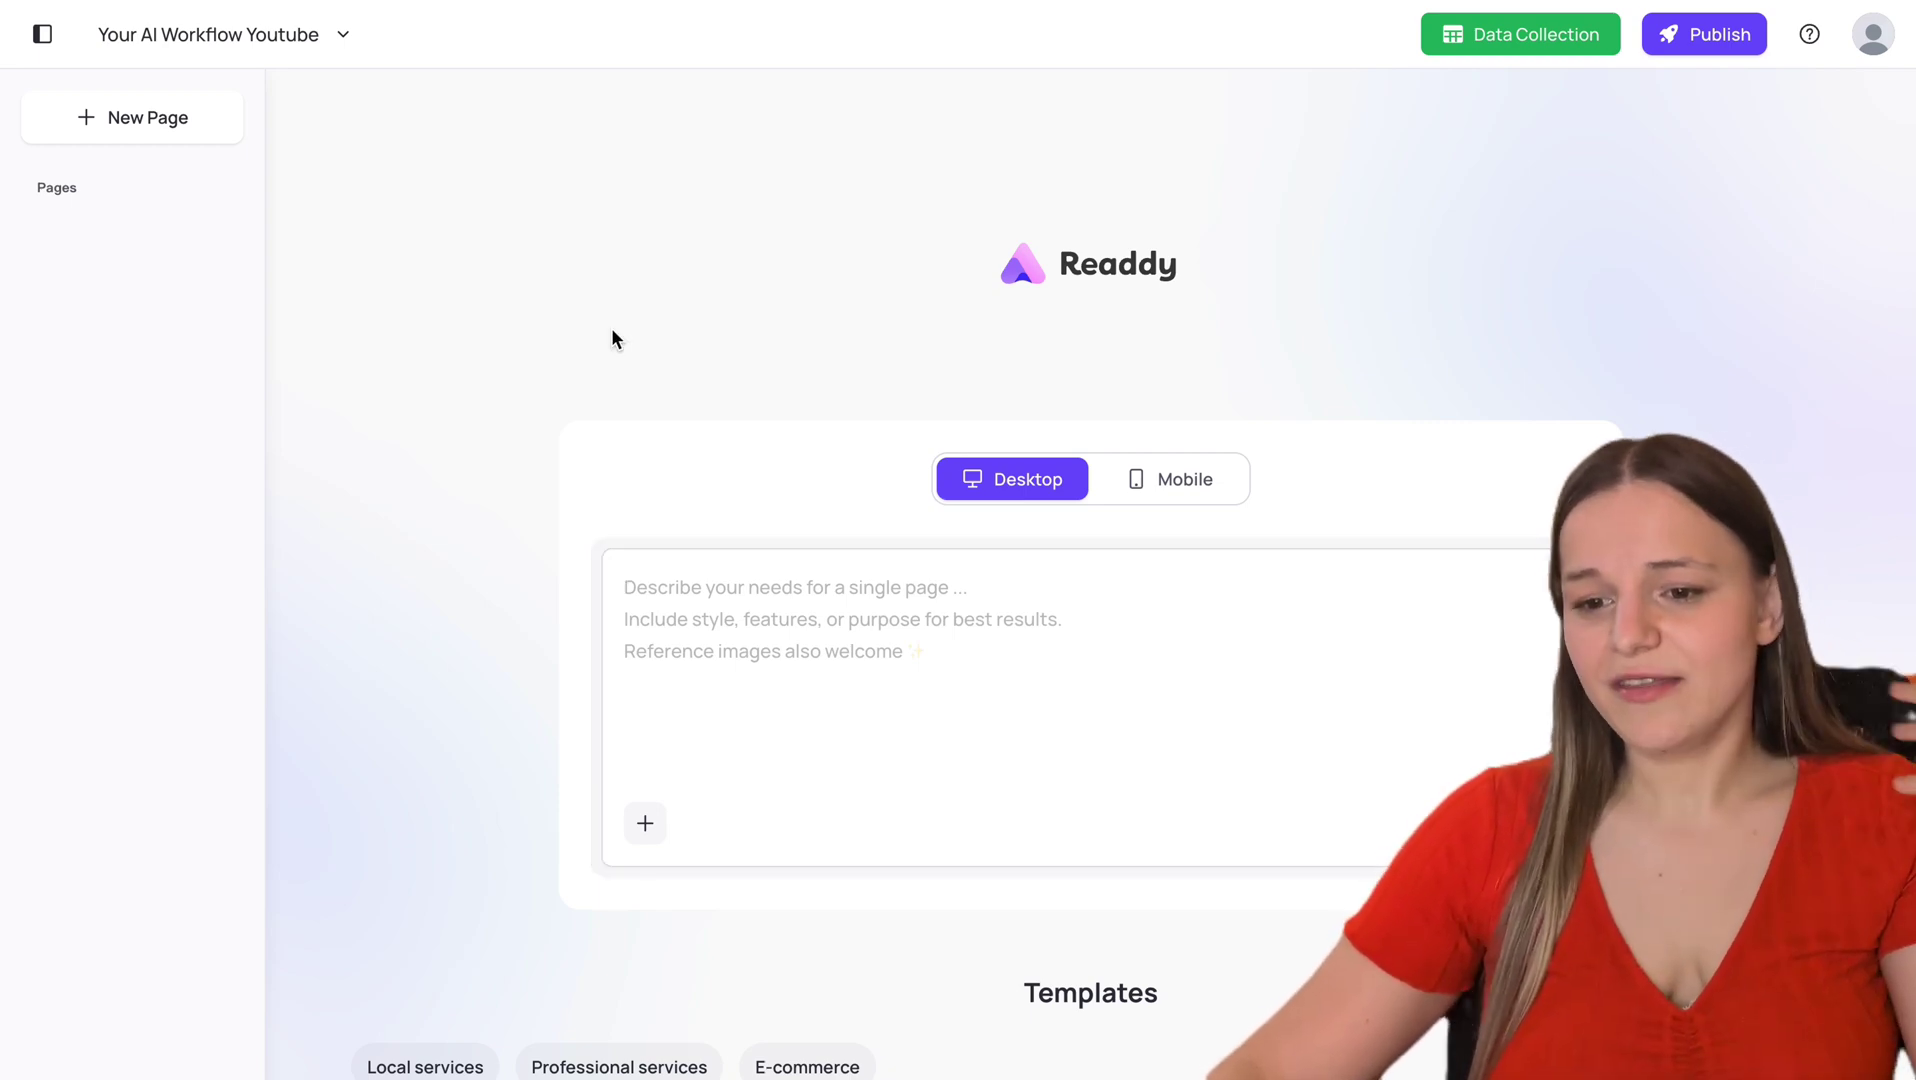
# Step: Browse the website templates offered for the new project
pyautogui.scroll(-8, 611, 333)
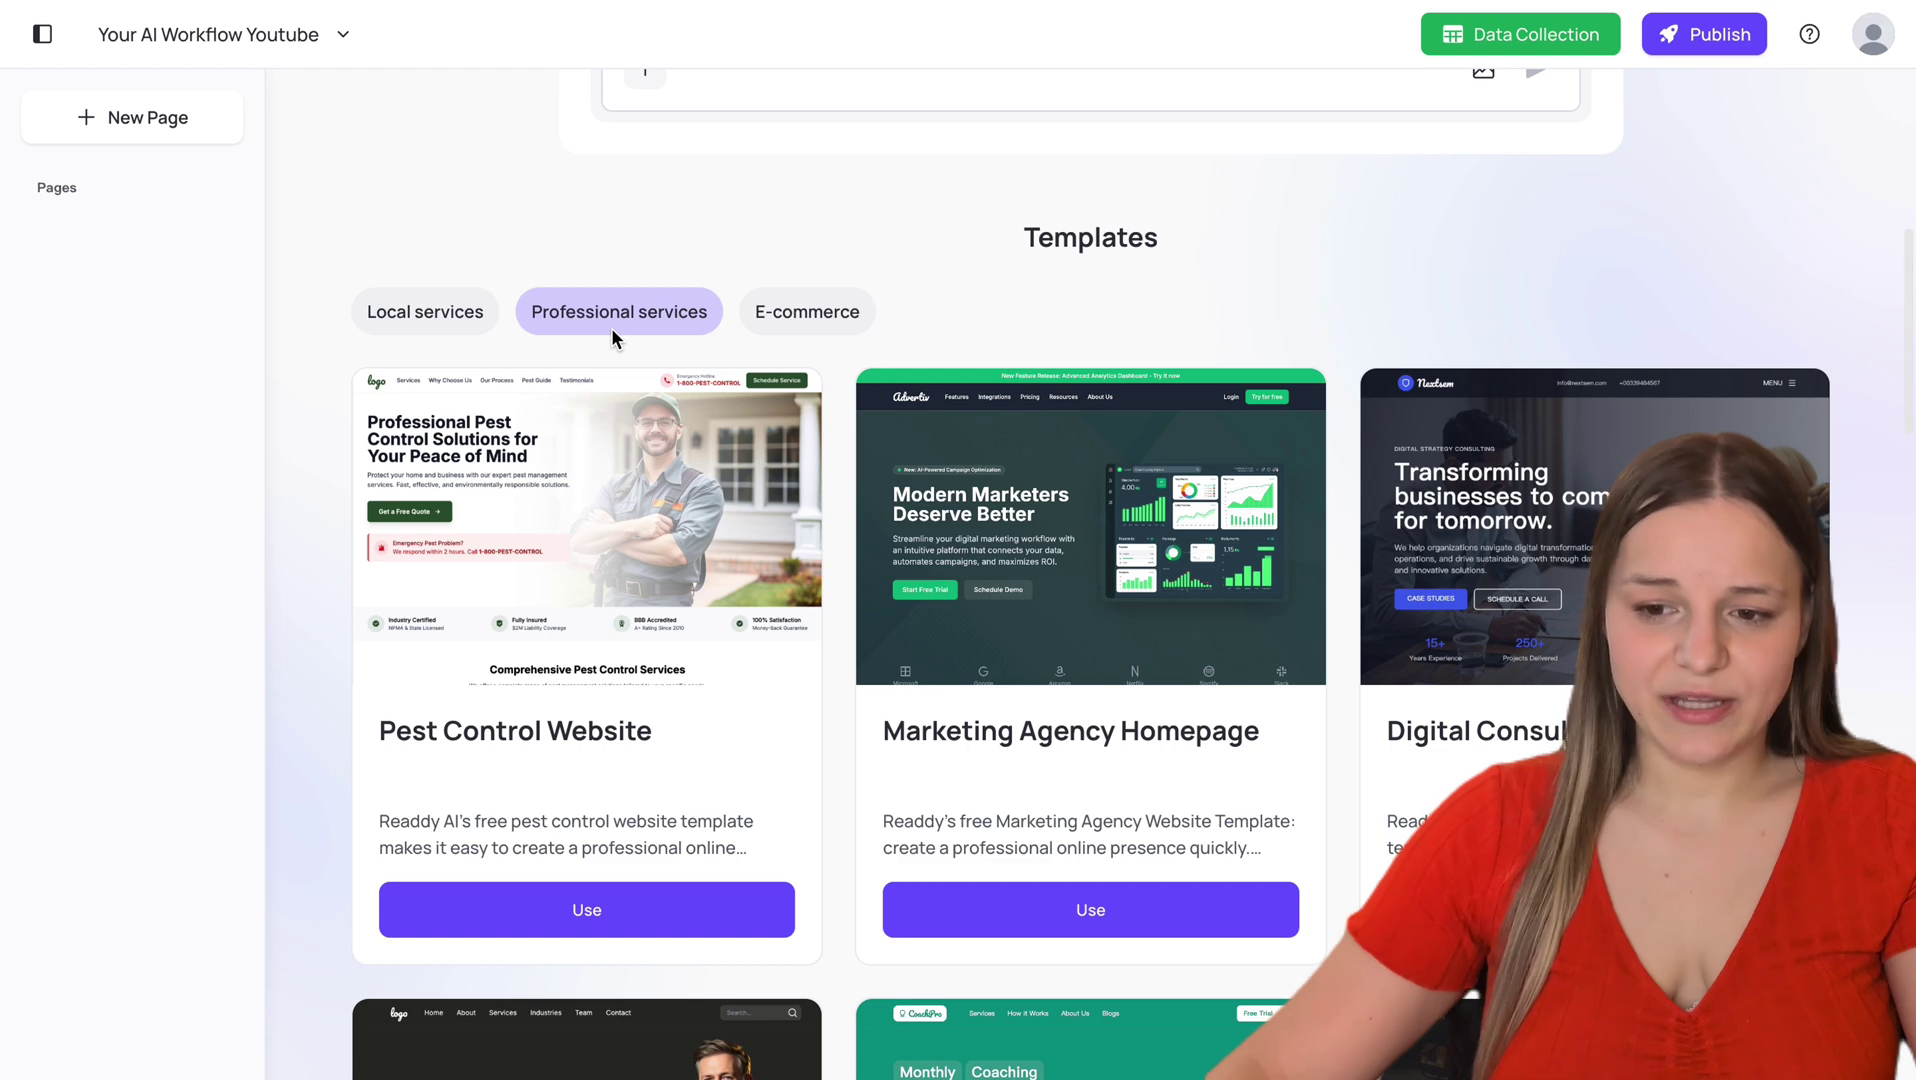
pyautogui.scroll(-1, 611, 330)
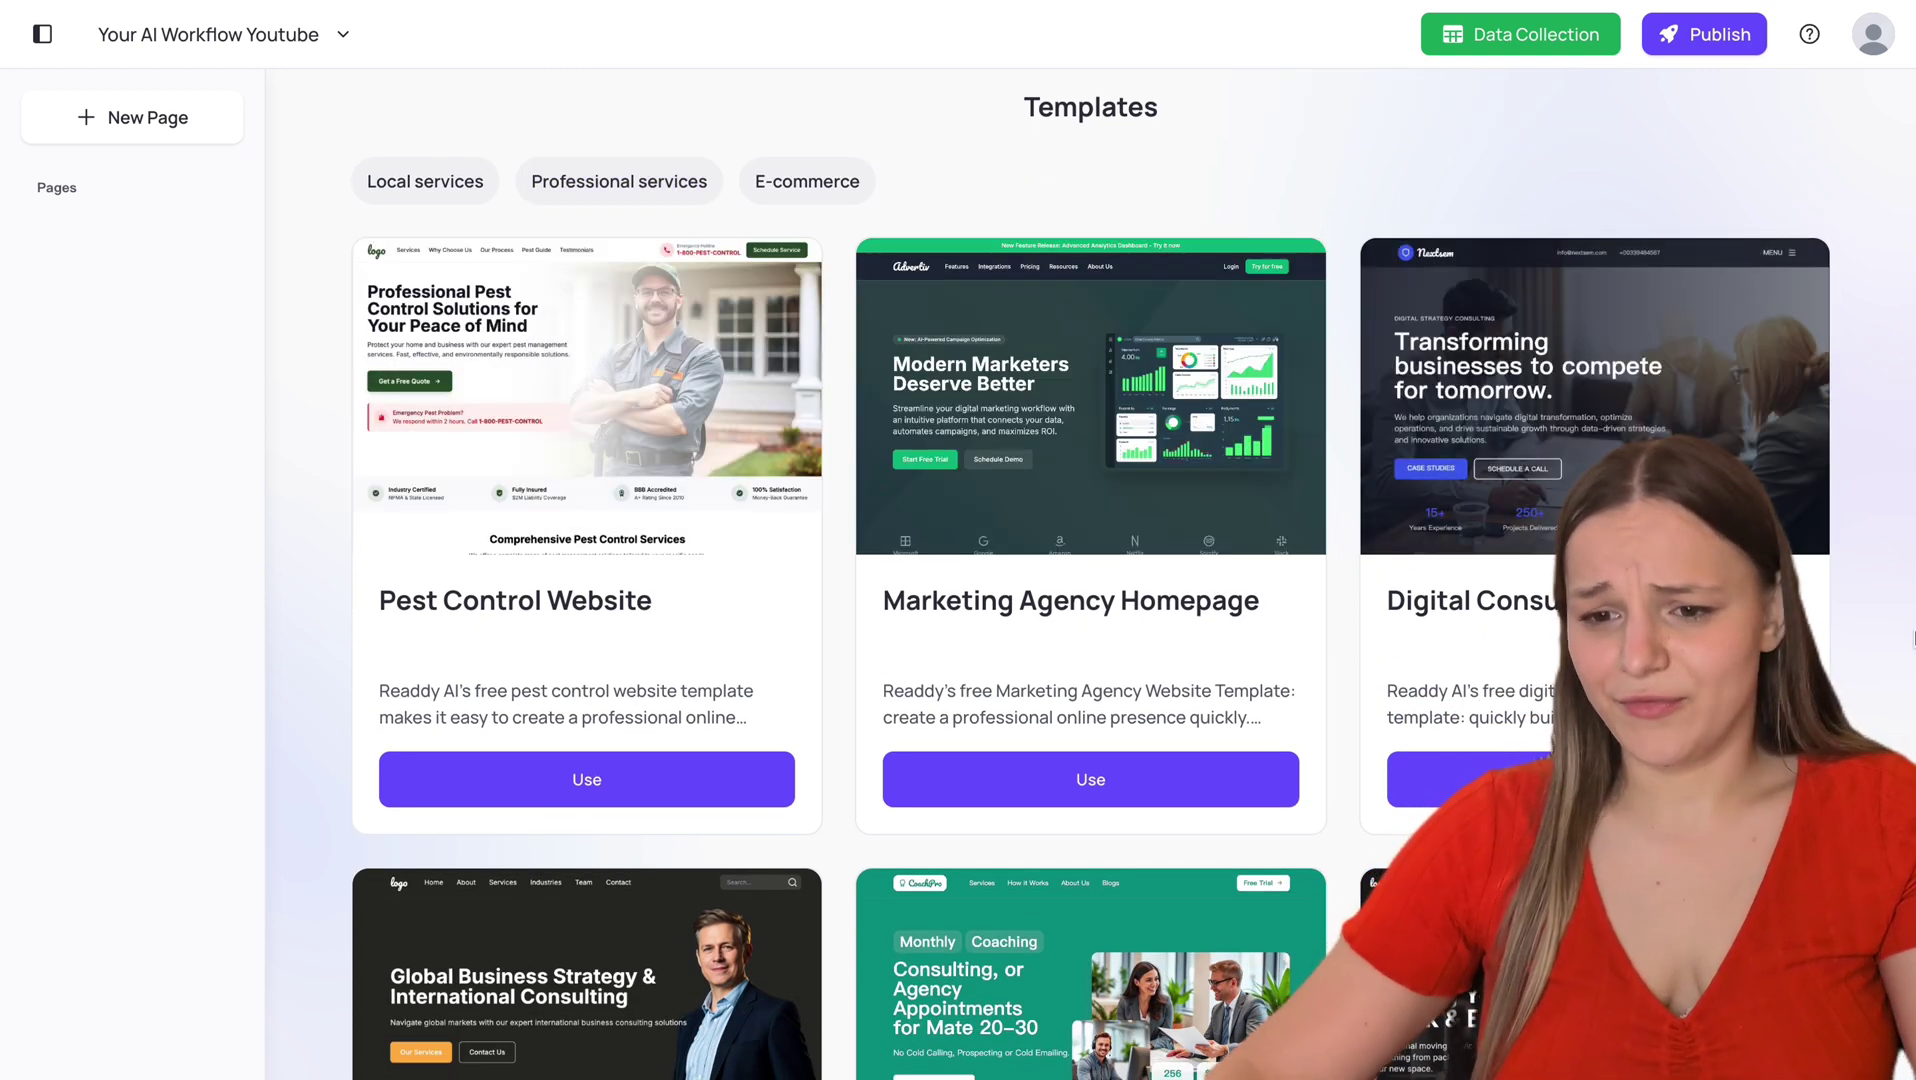
pyautogui.scroll(-5, 1912, 637)
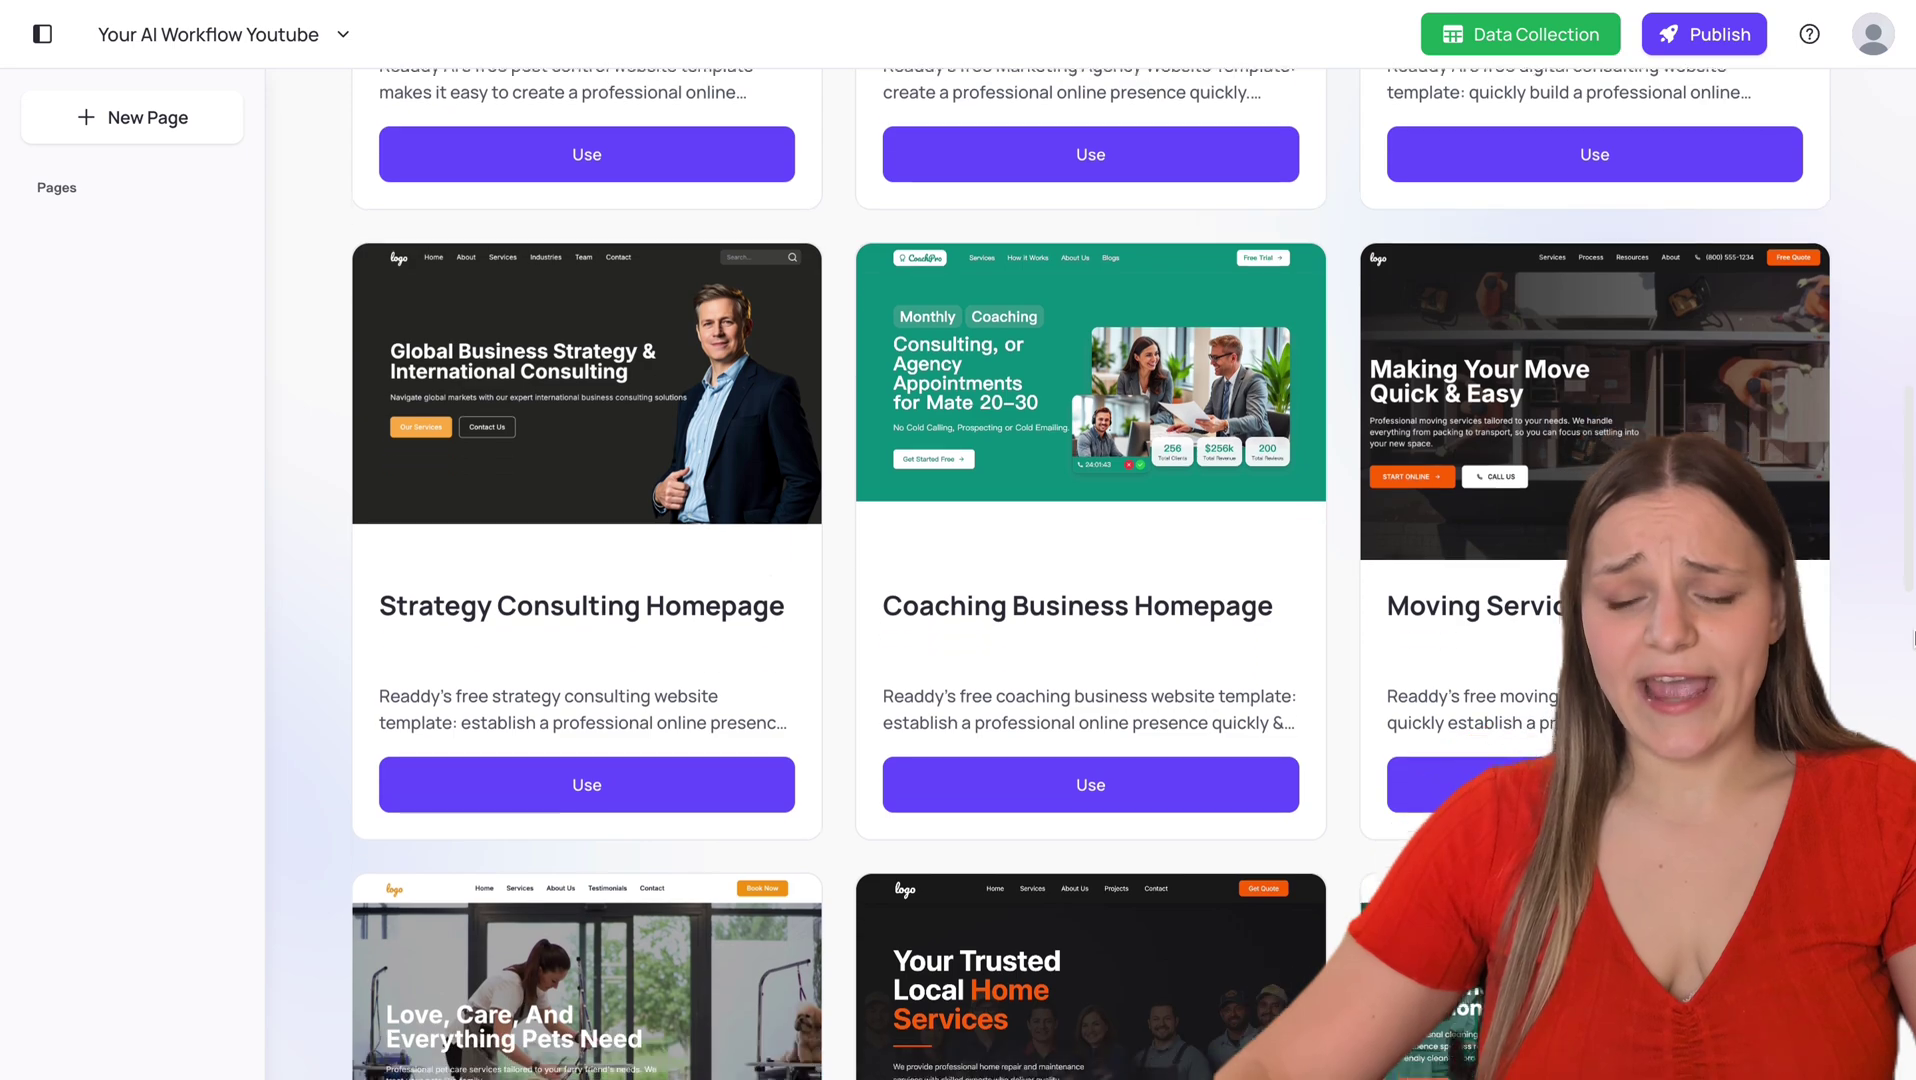
pyautogui.scroll(-10, 1912, 637)
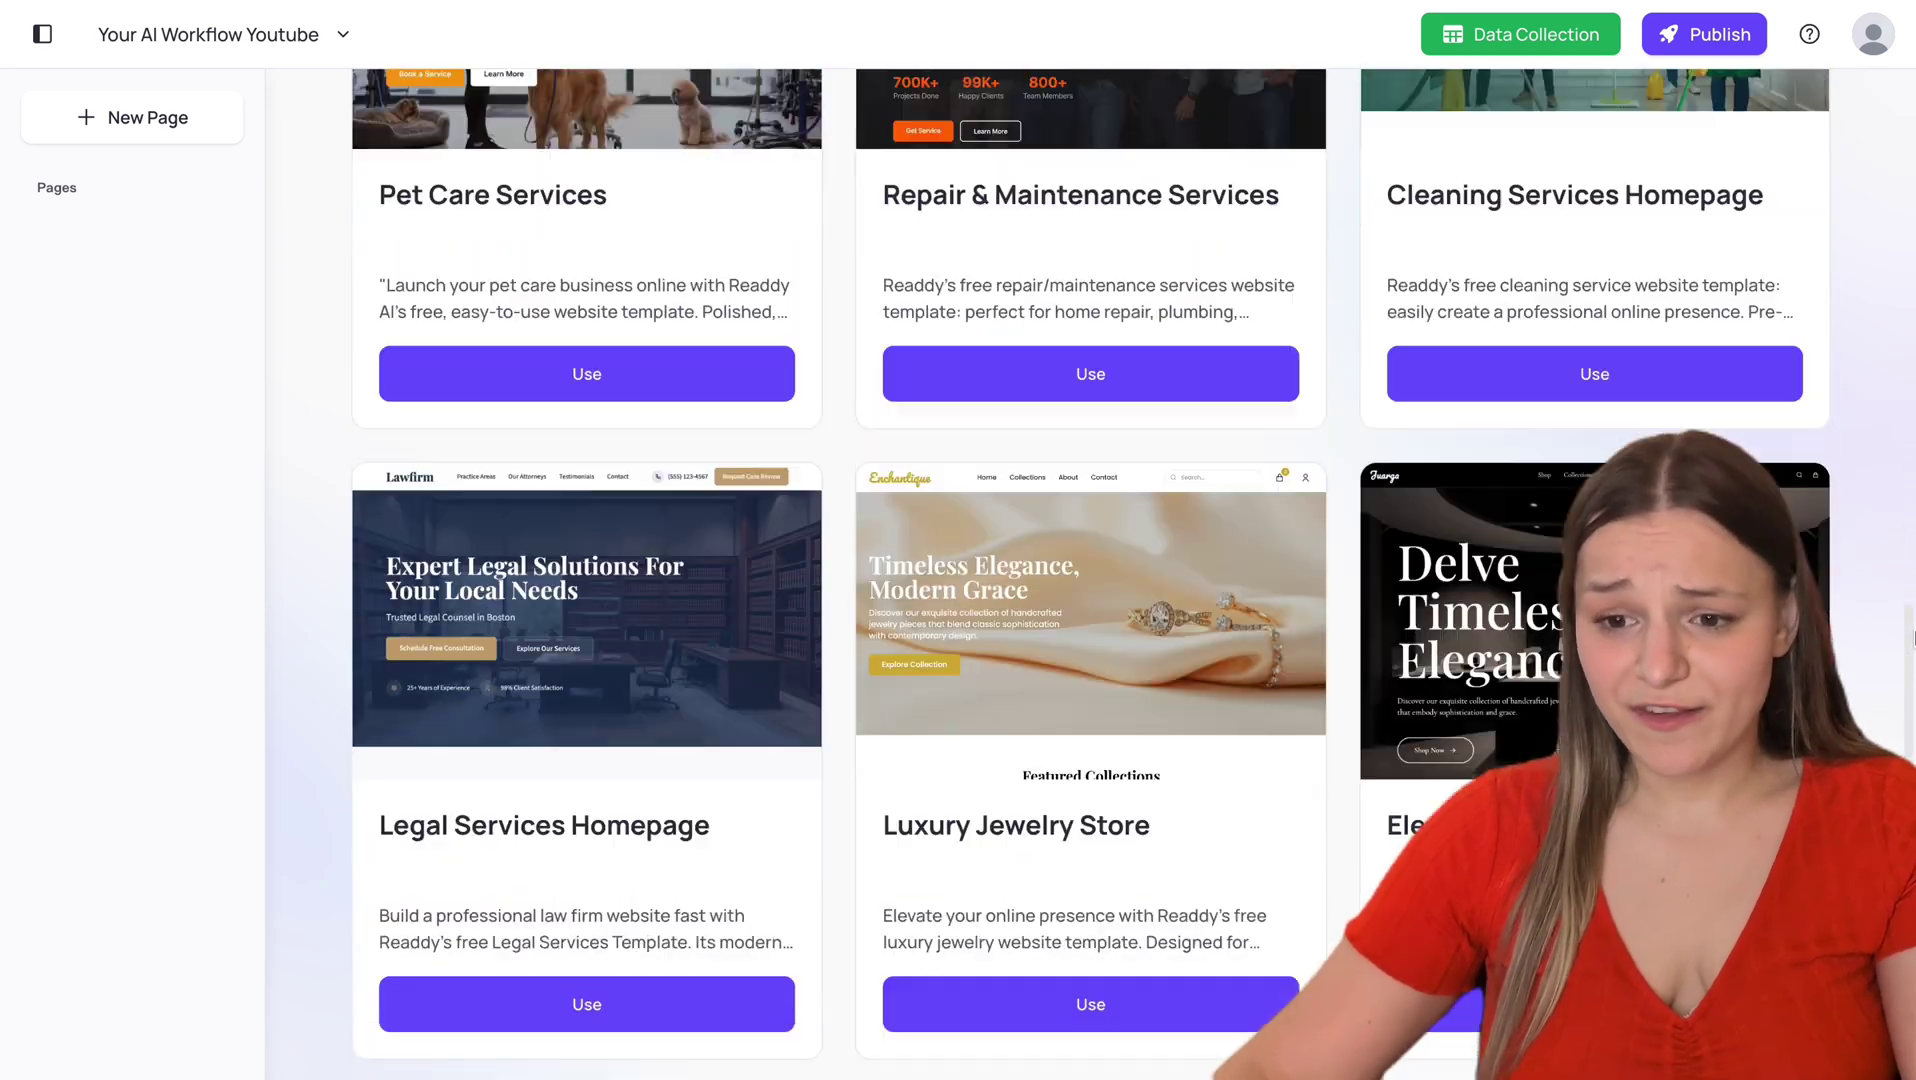
pyautogui.scroll(-7, 1912, 637)
pyautogui.scroll(20, 1912, 637)
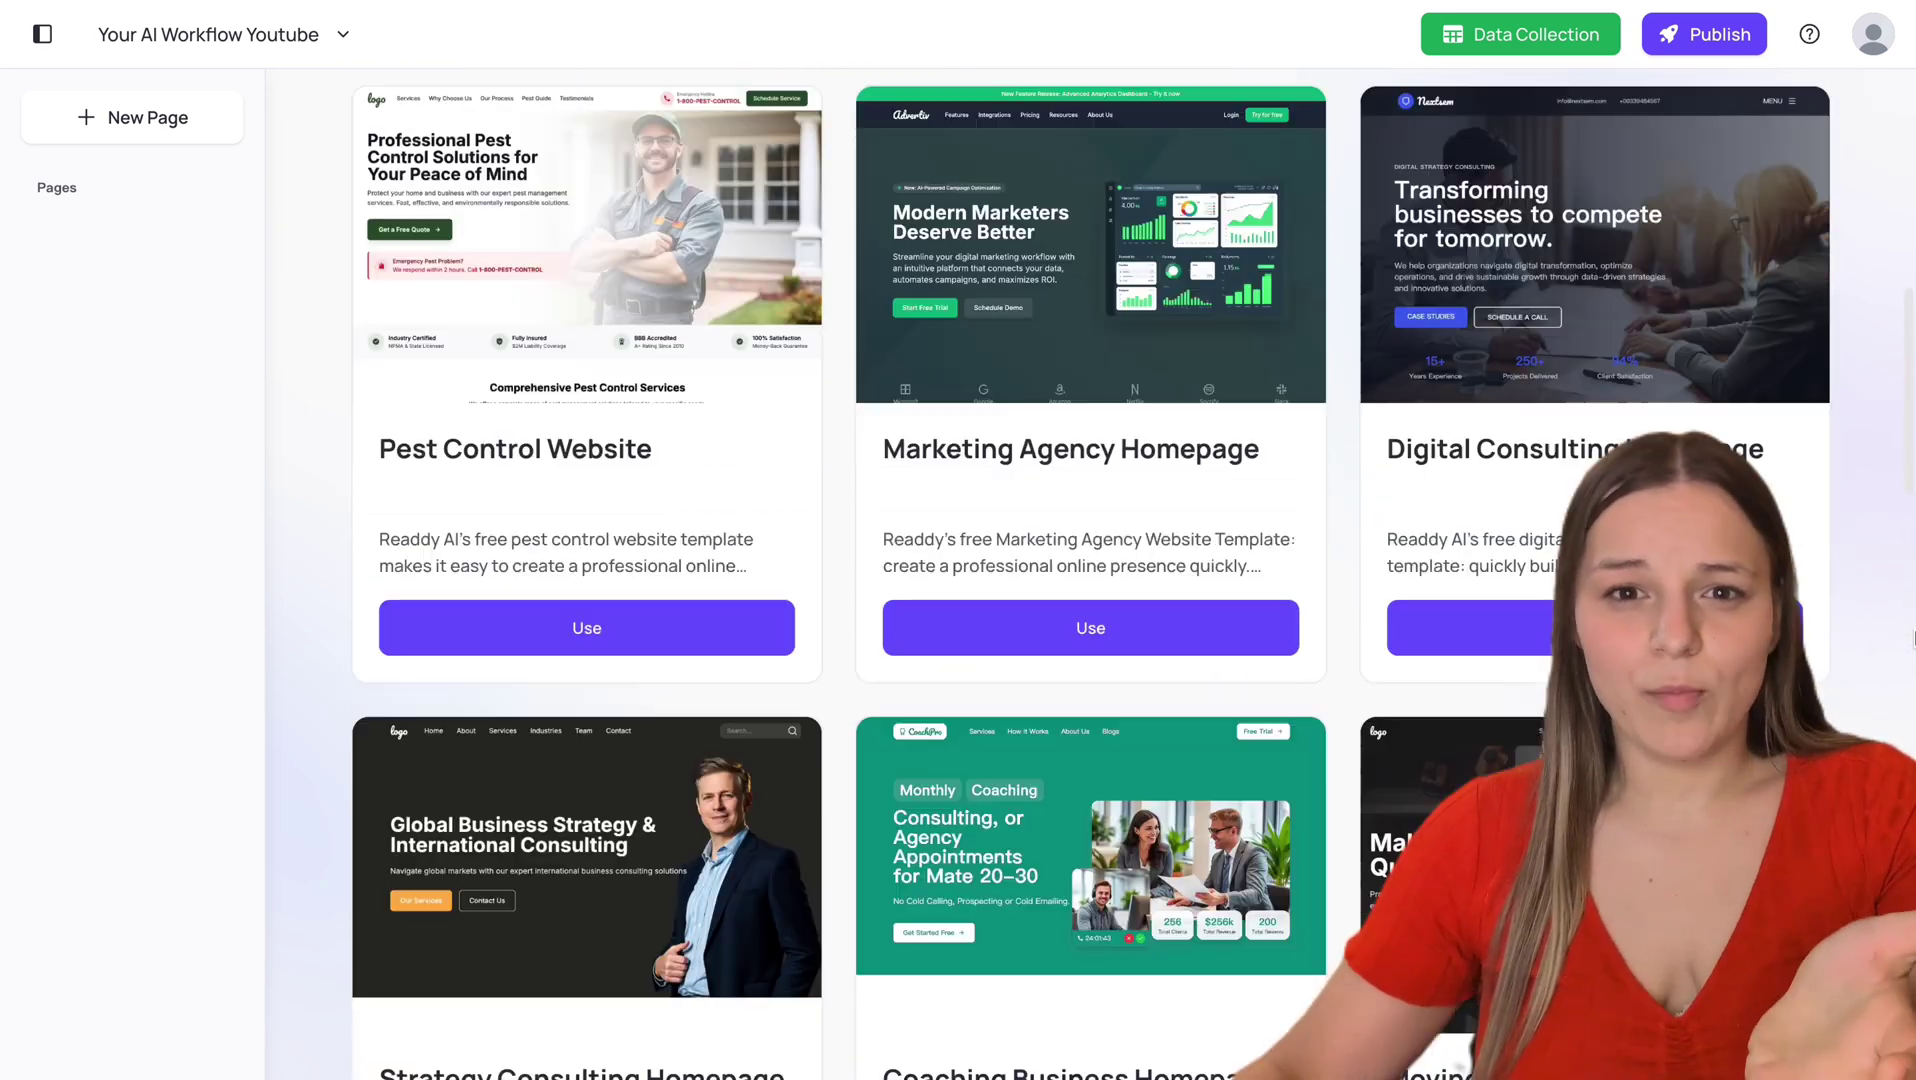
# Step: Return to the page description prompt and try the Mobile format for the page
pyautogui.click(892, 653)
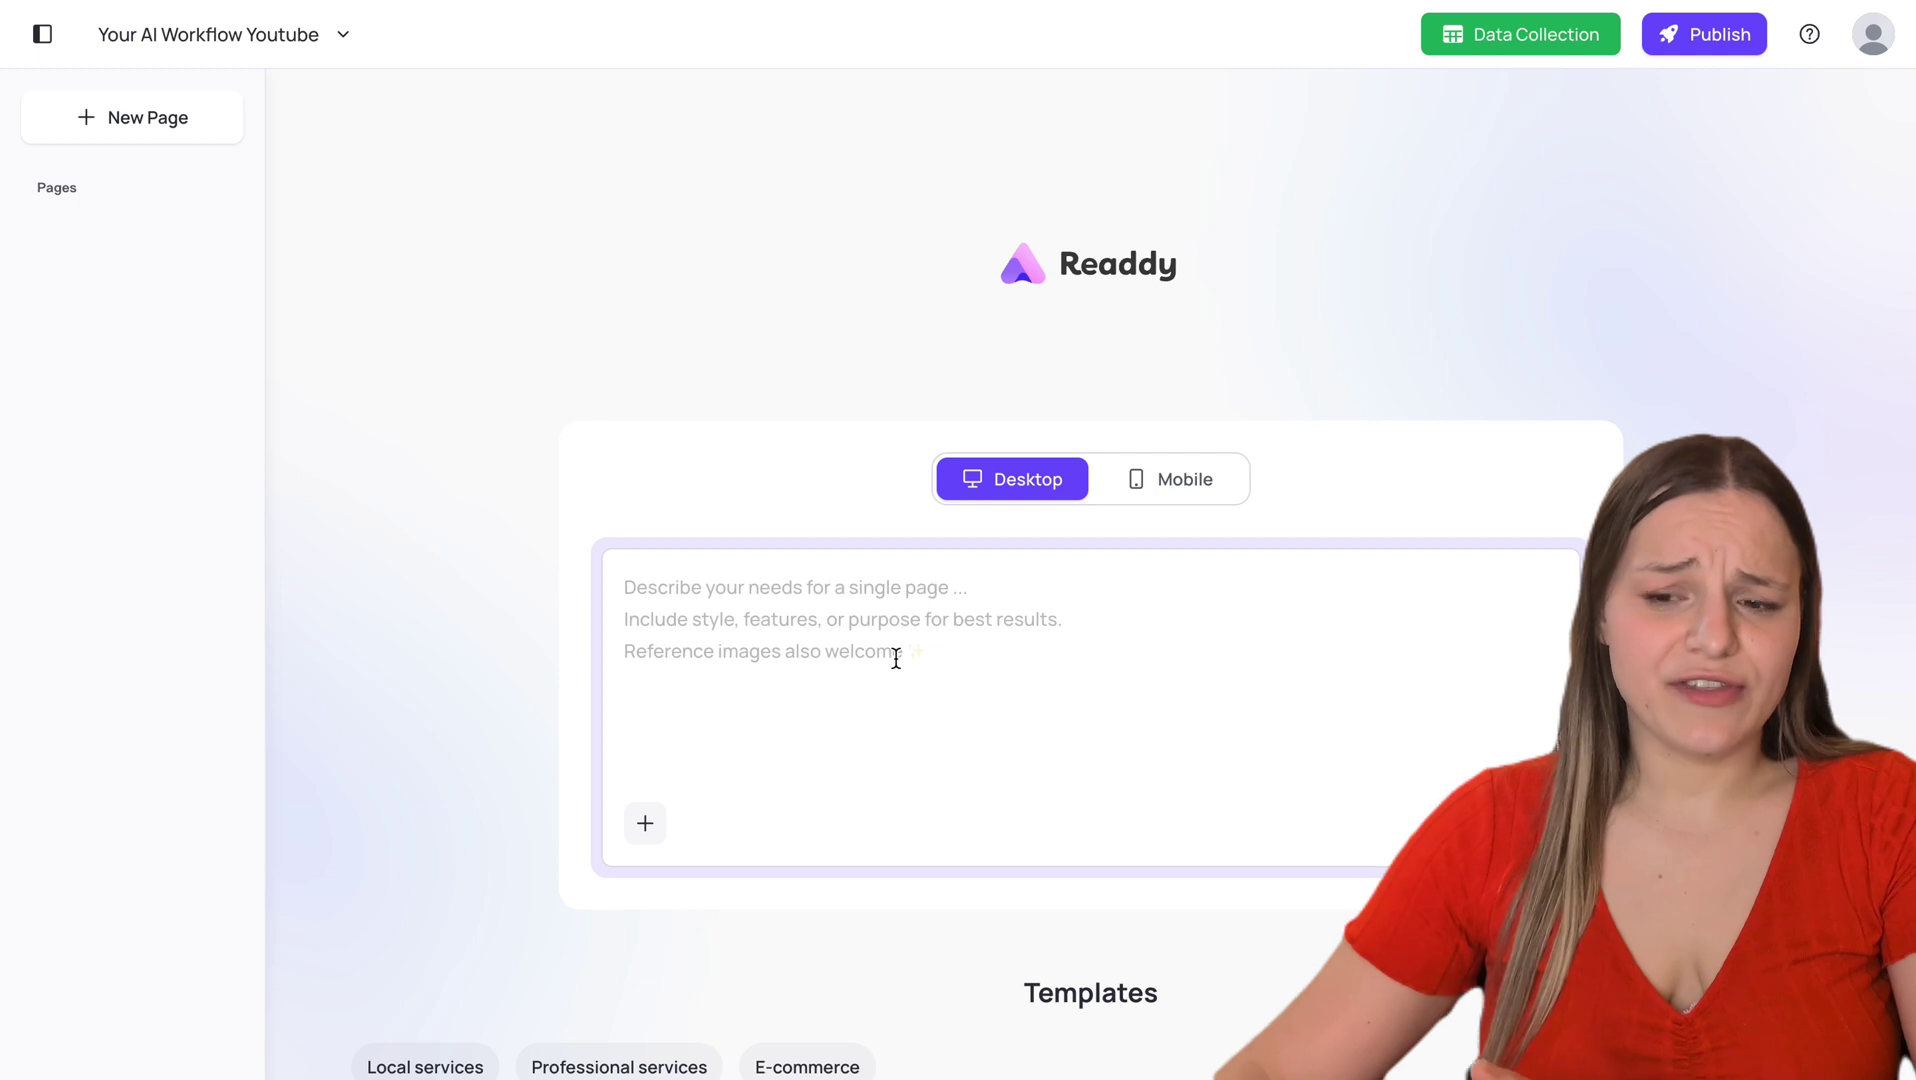
pyautogui.click(896, 658)
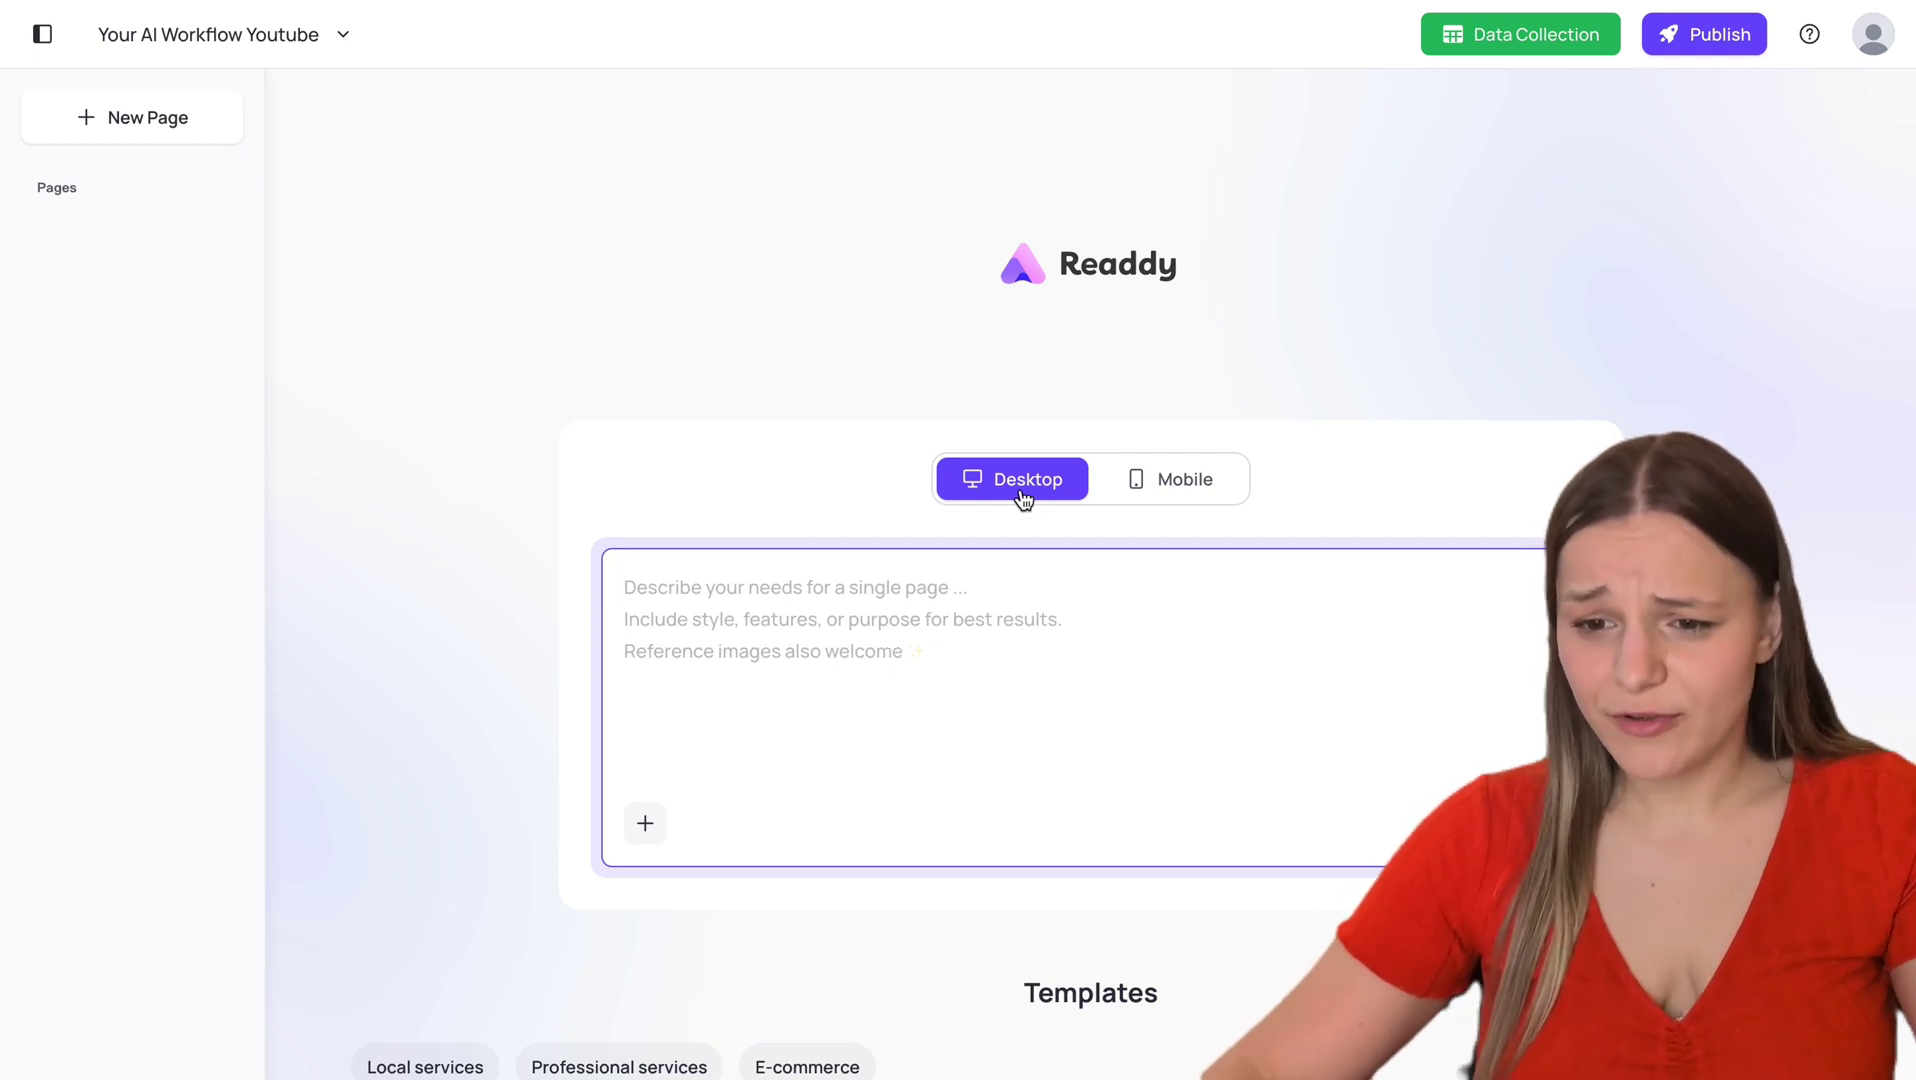
pyautogui.click(1178, 480)
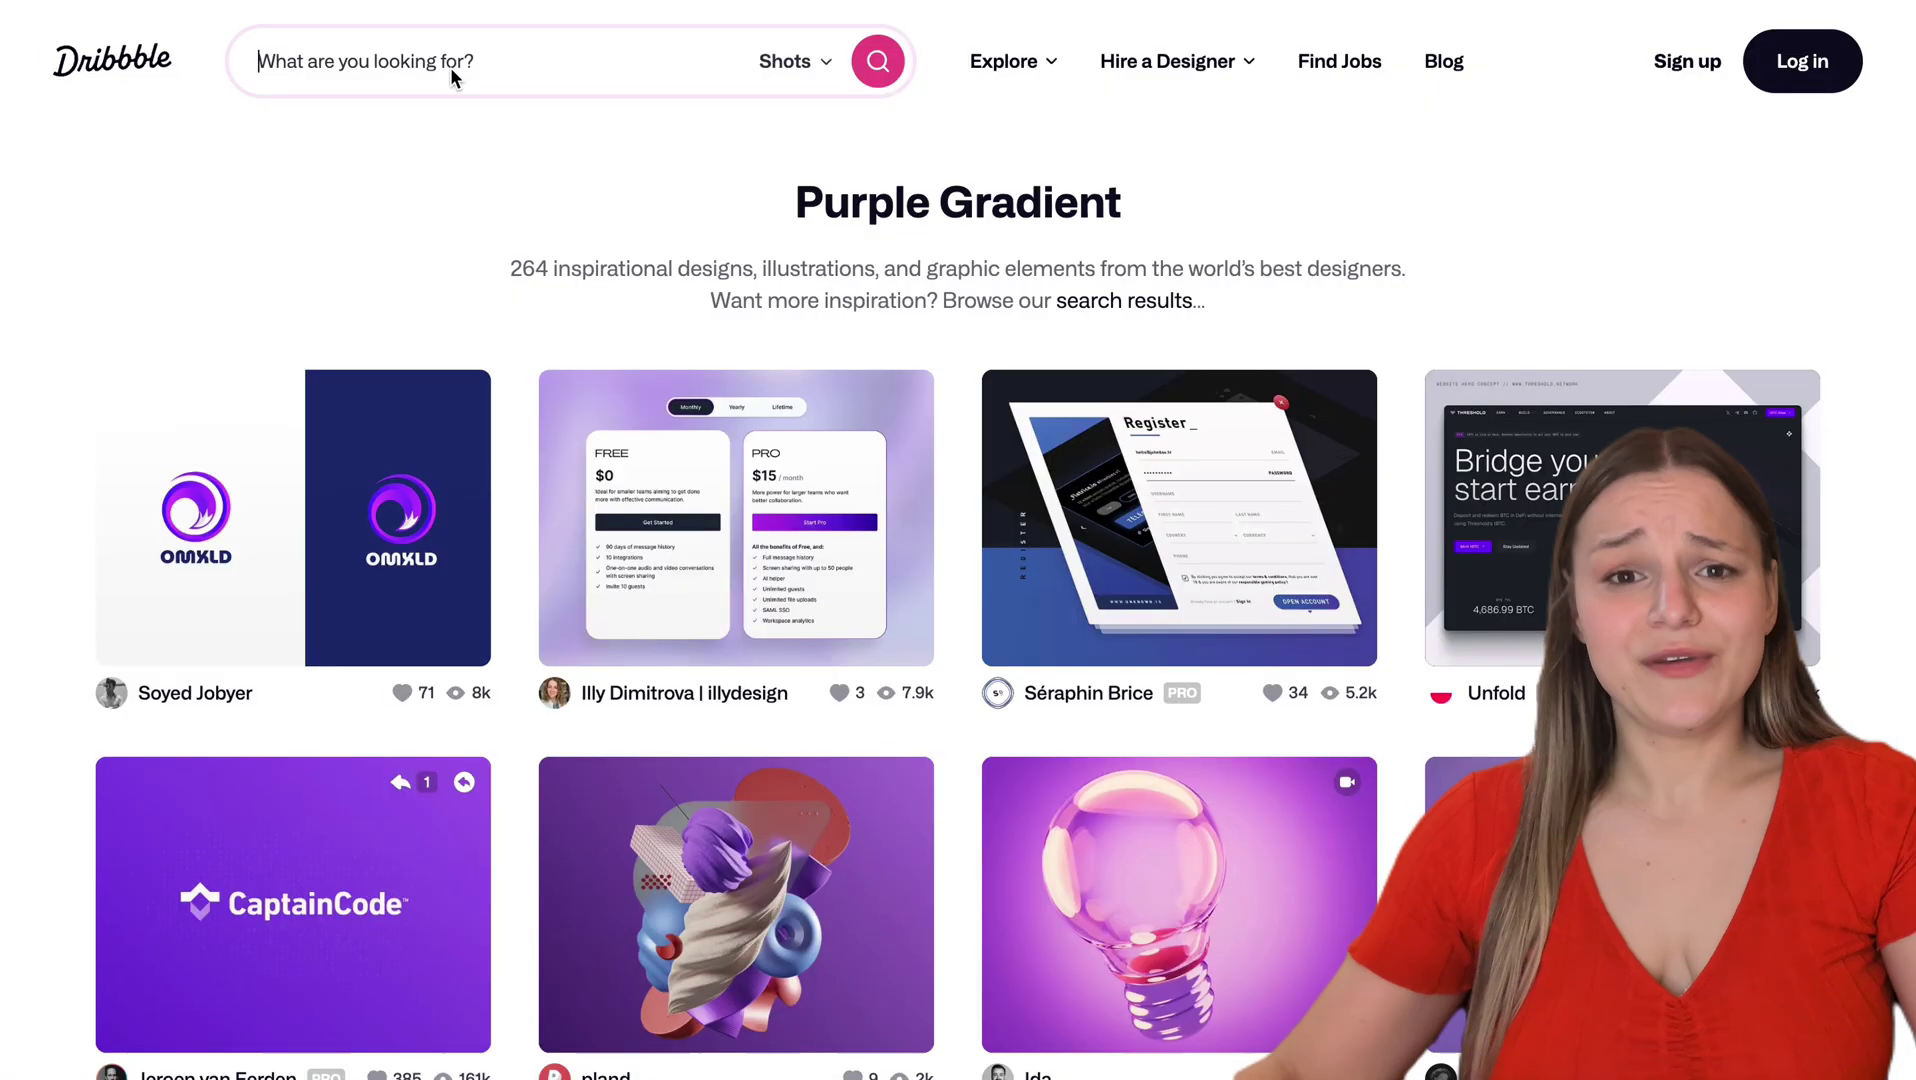
# Step: Switch to Dribbble and examine the "Bridge your Bitcoin and start earning" shot among the Purple Gradient designs
pyautogui.click(451, 67)
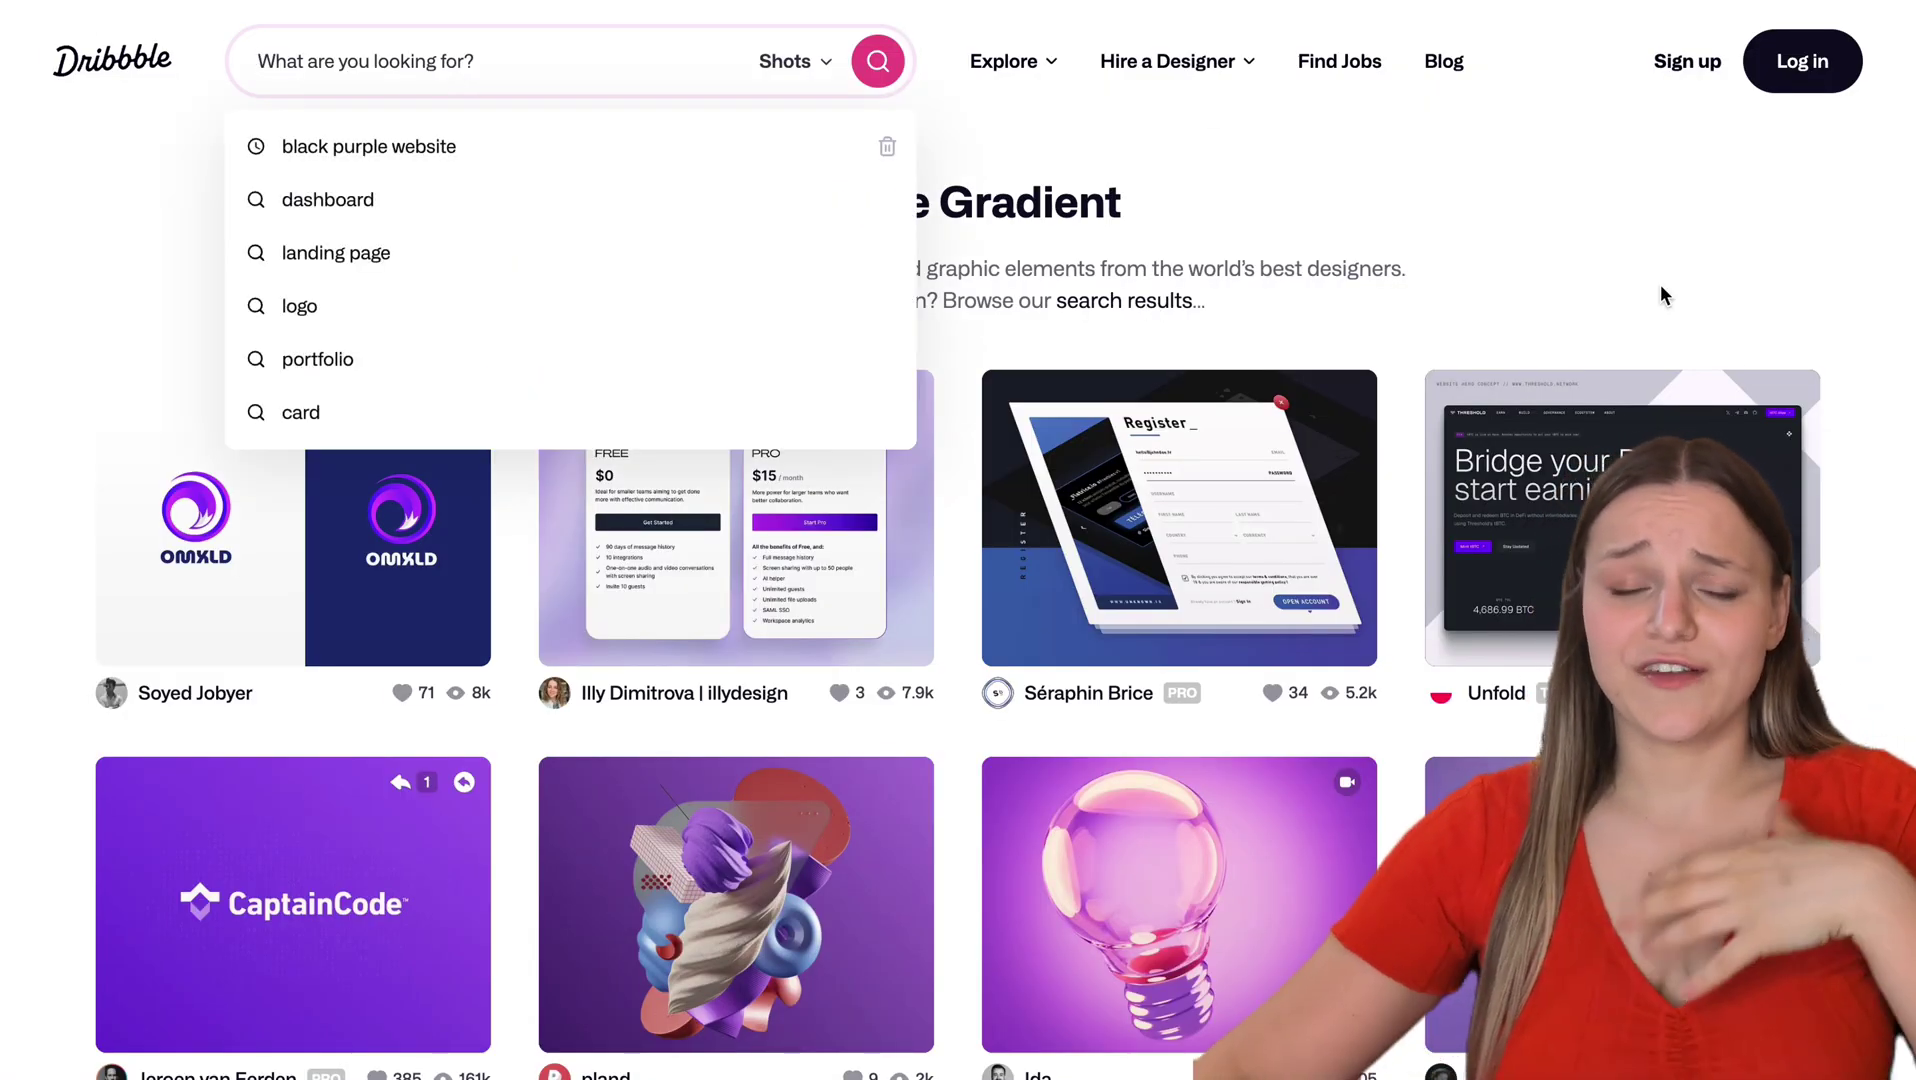
pyautogui.click(1545, 455)
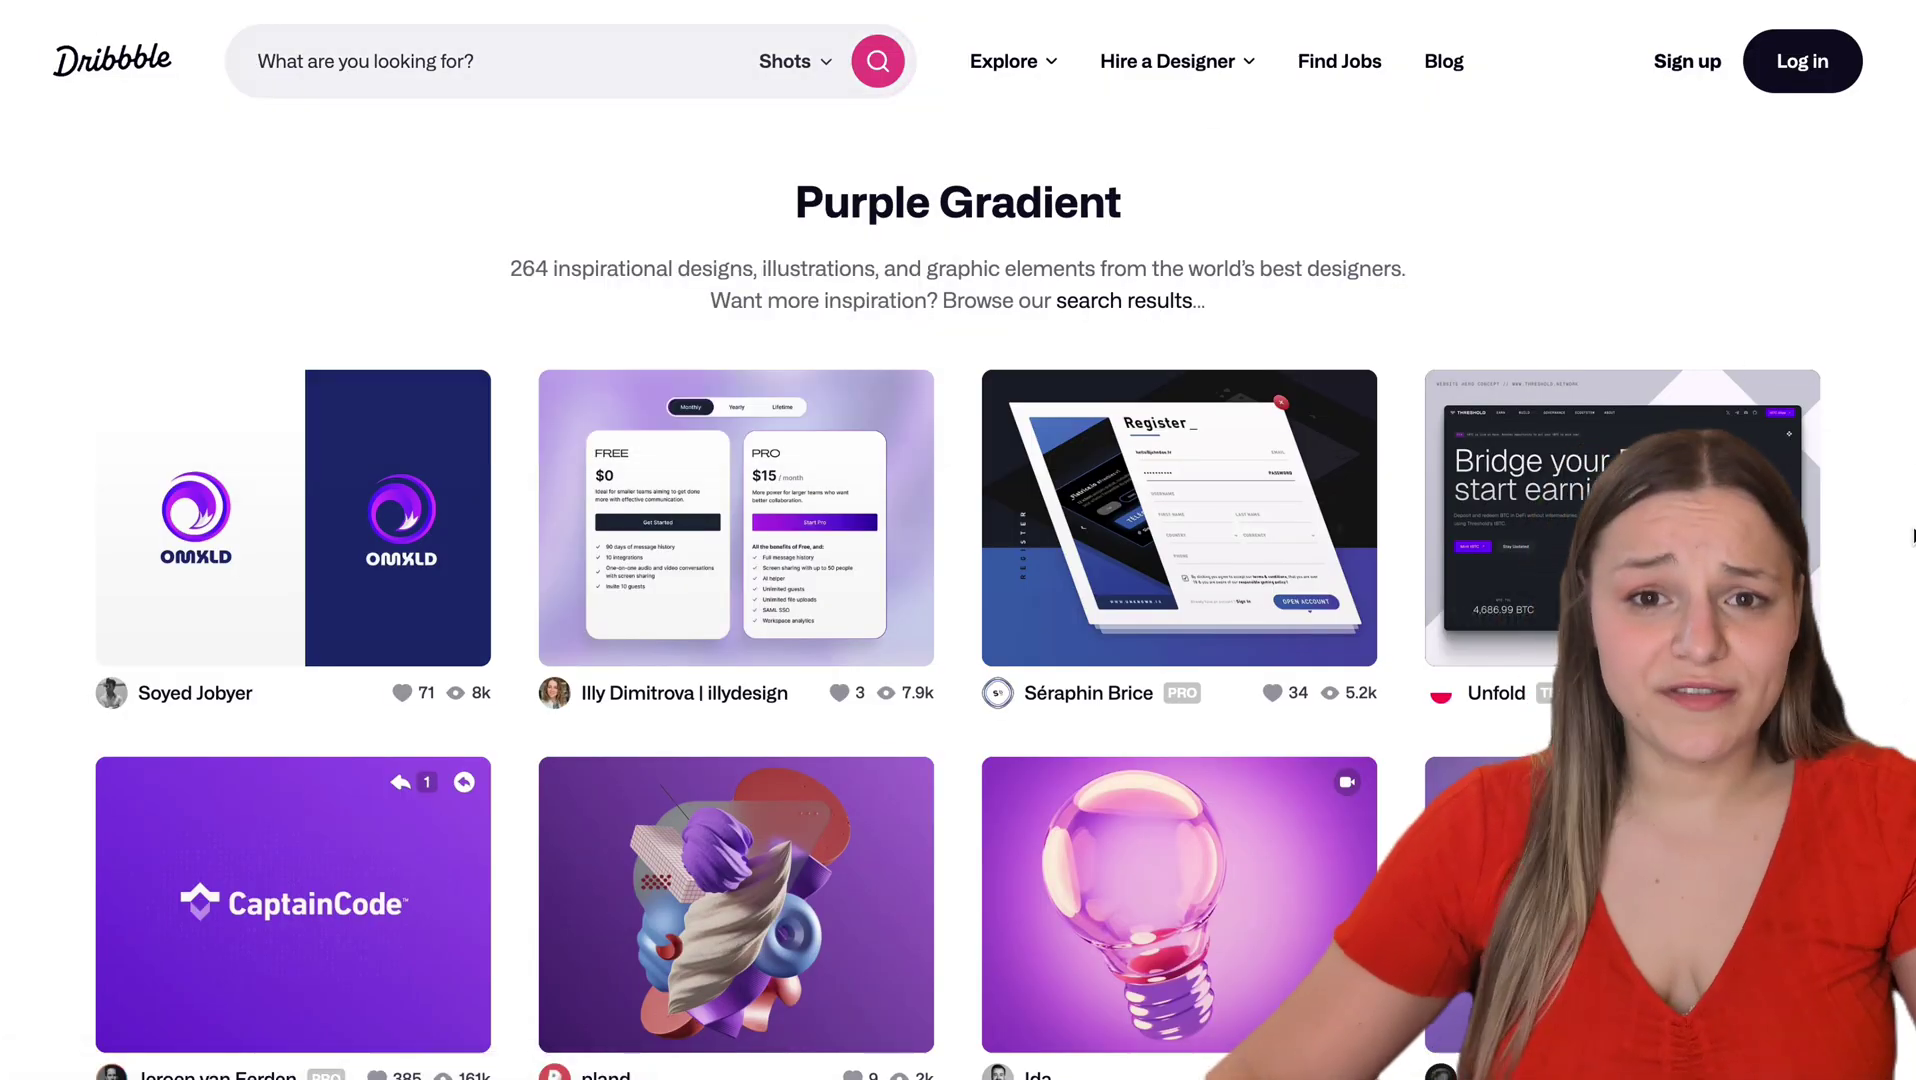
pyautogui.click(1545, 455)
pyautogui.scroll(-5, 1540, 442)
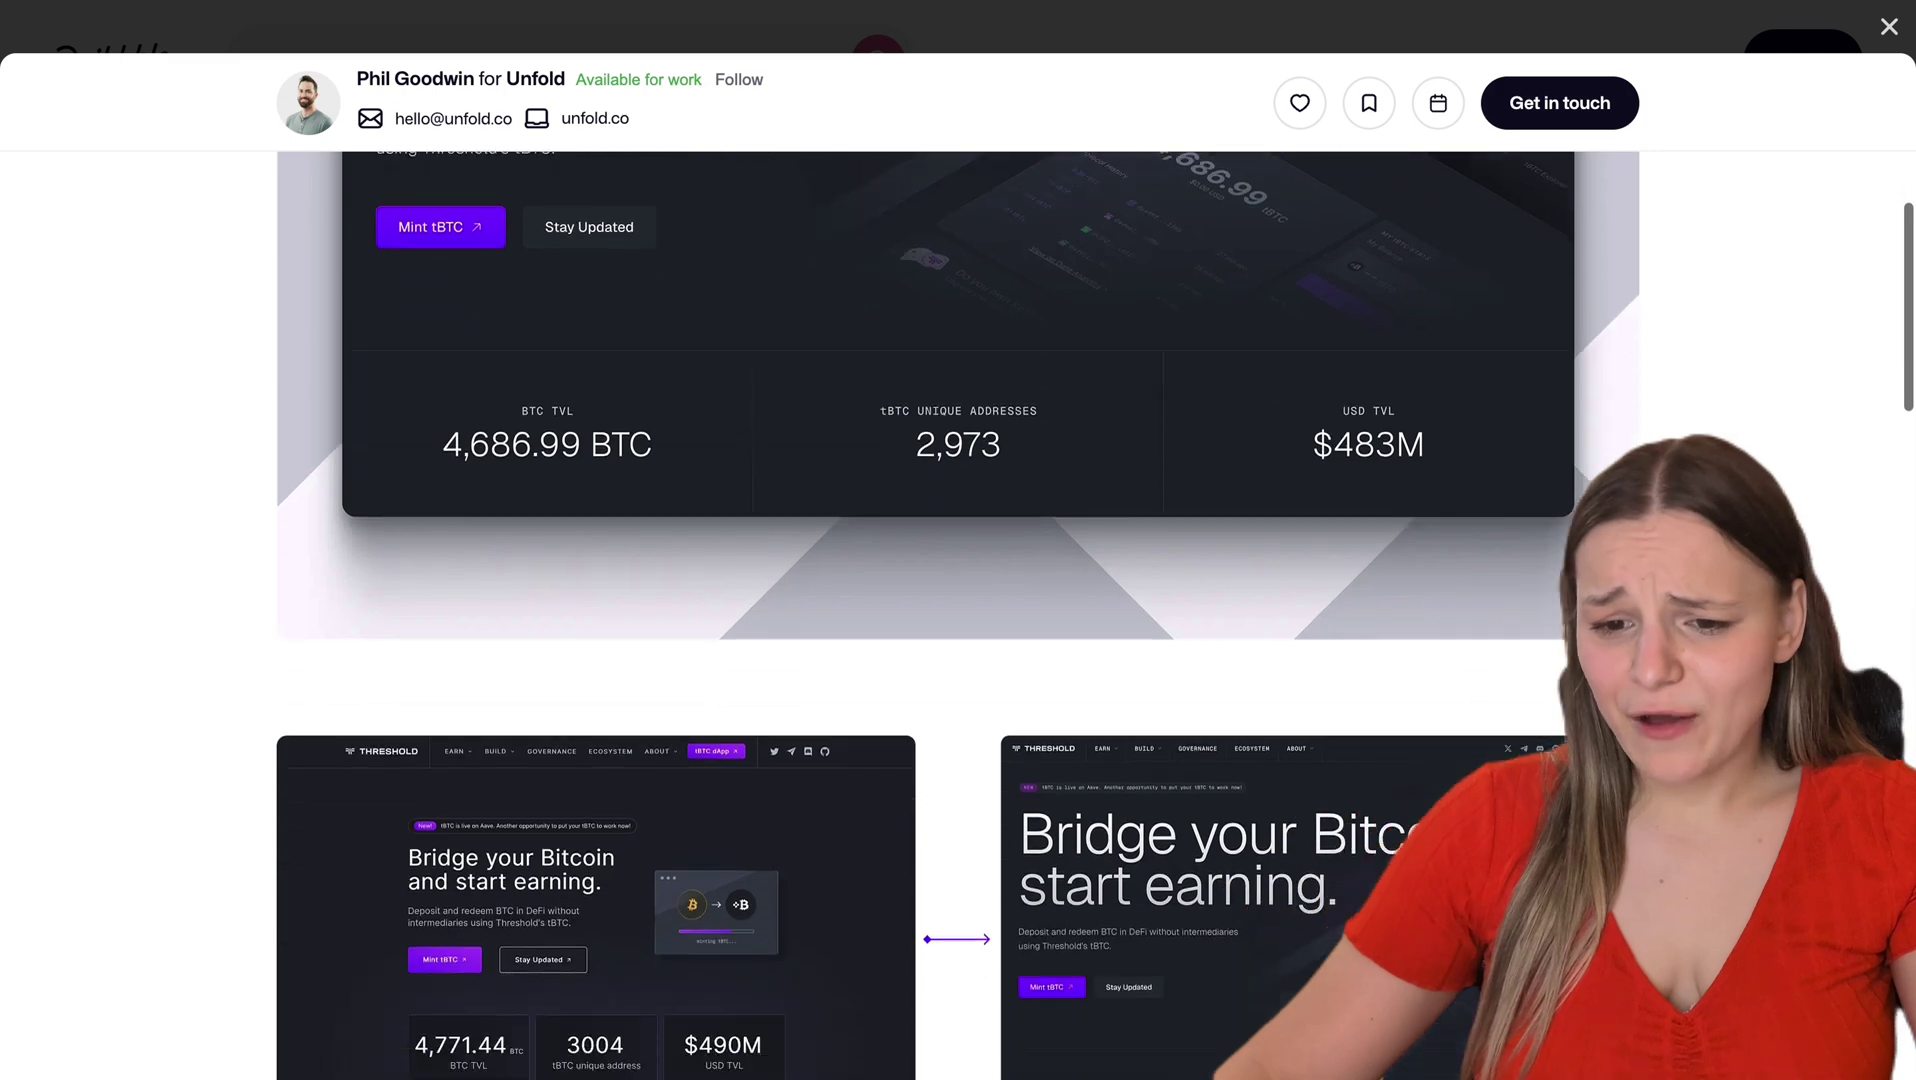
pyautogui.scroll(-8, 958, 600)
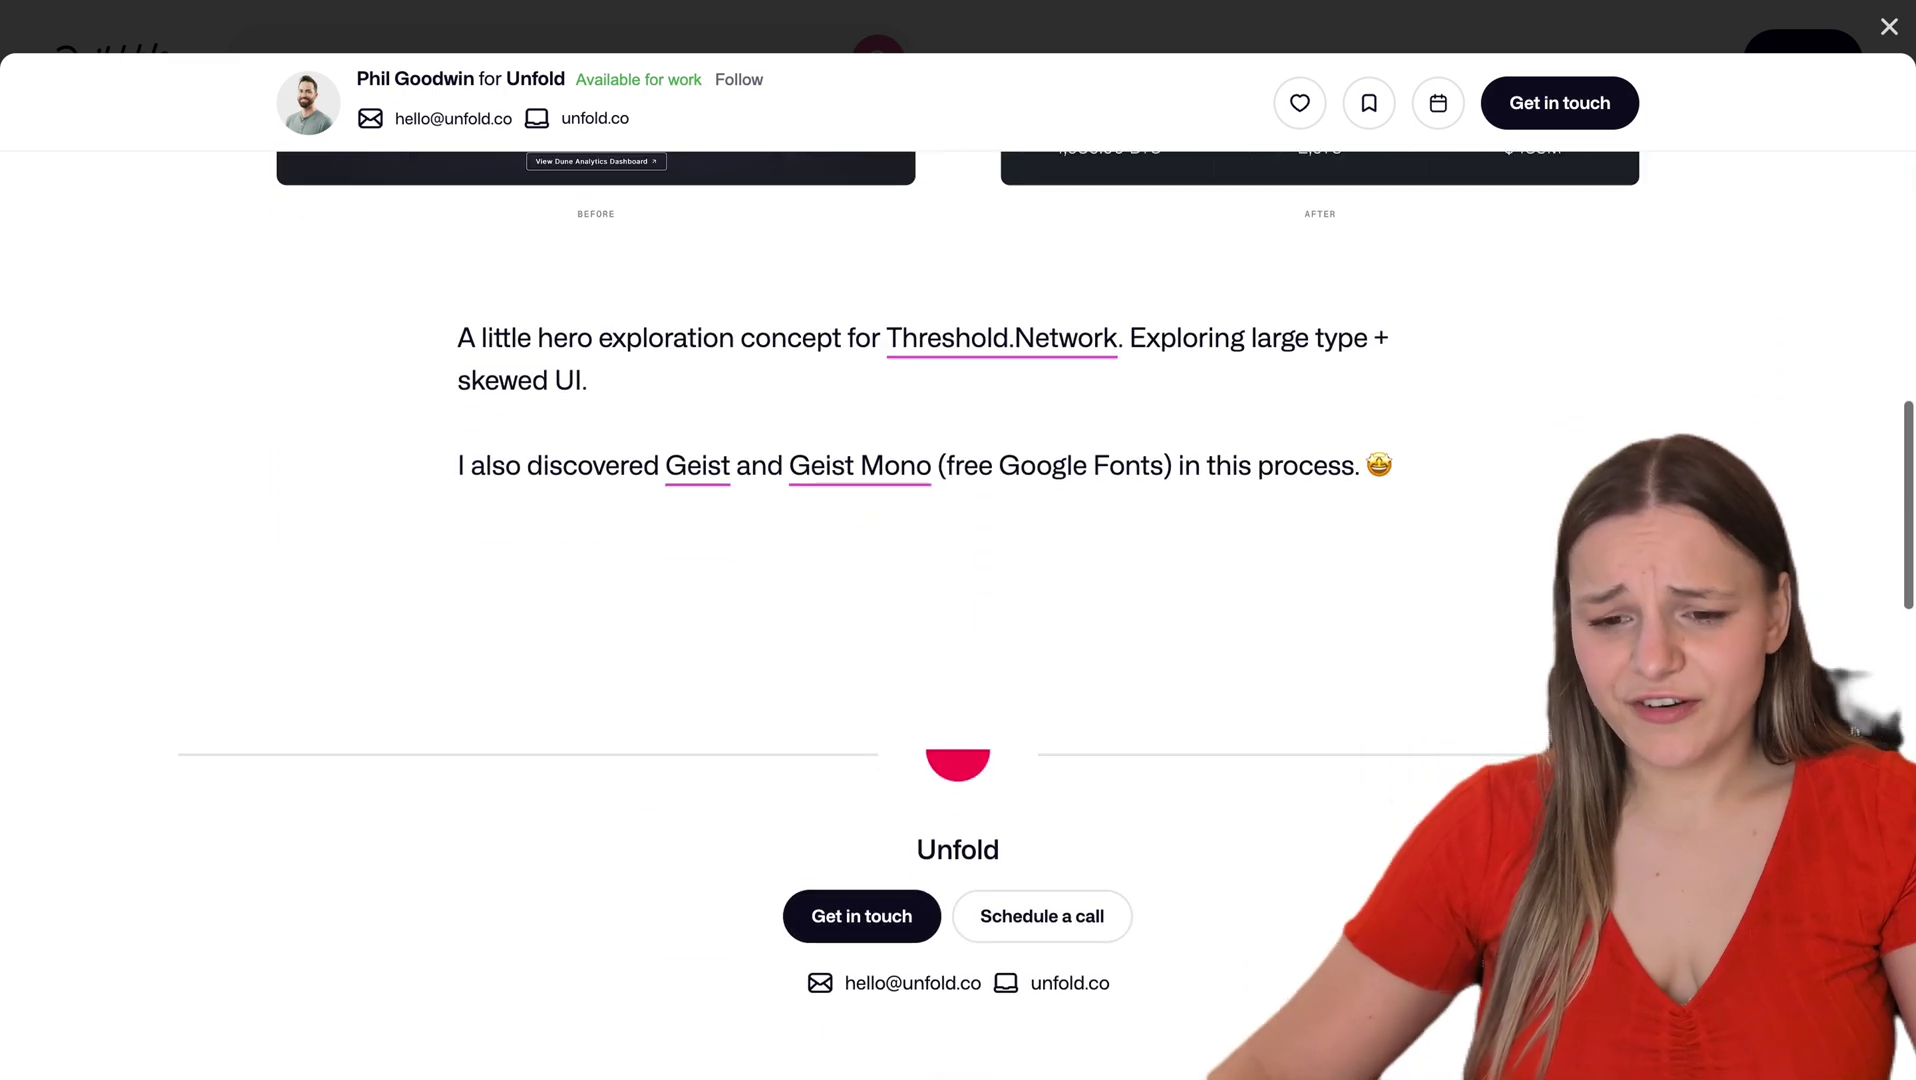
pyautogui.scroll(-5, 958, 600)
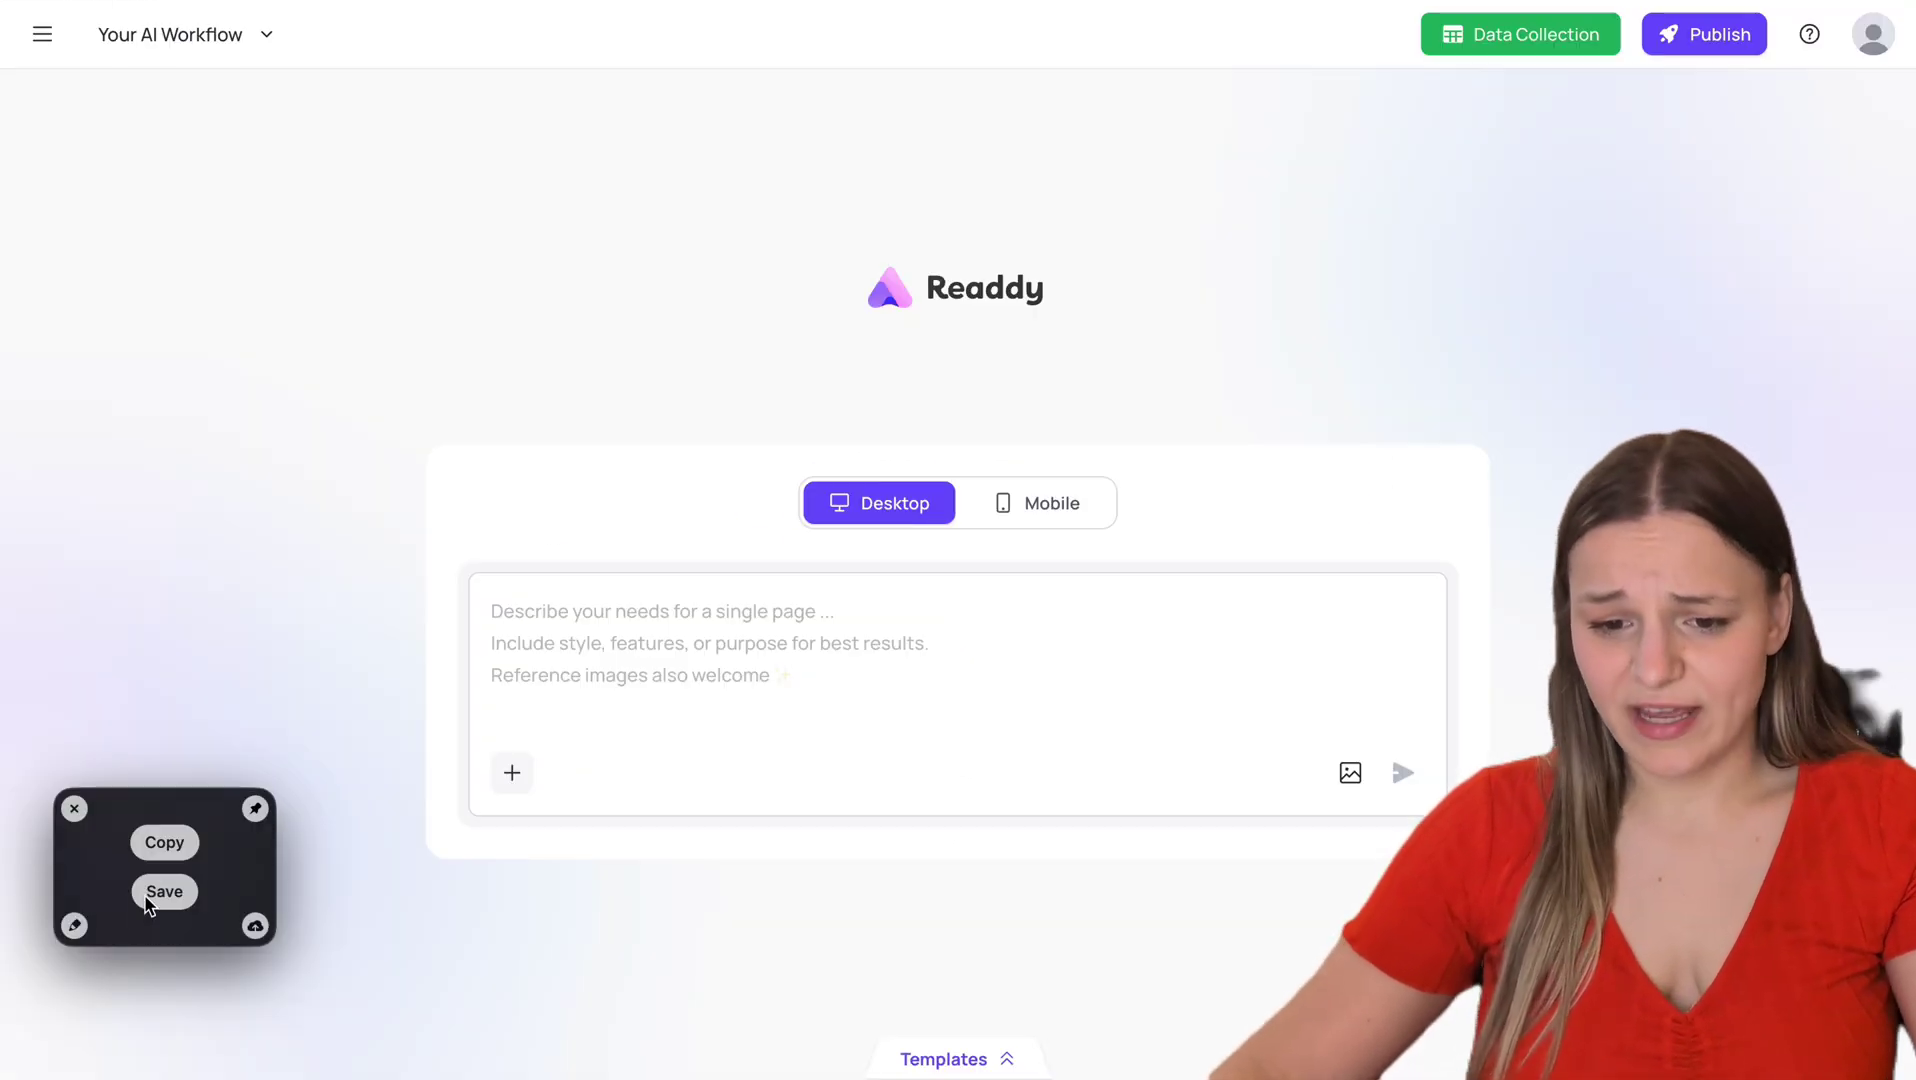
# Step: Attach the captured design screenshot to the Readdy page prompt and reference its Layout and Color
pyautogui.moveTo(155, 895); pyautogui.dragTo(804, 686)
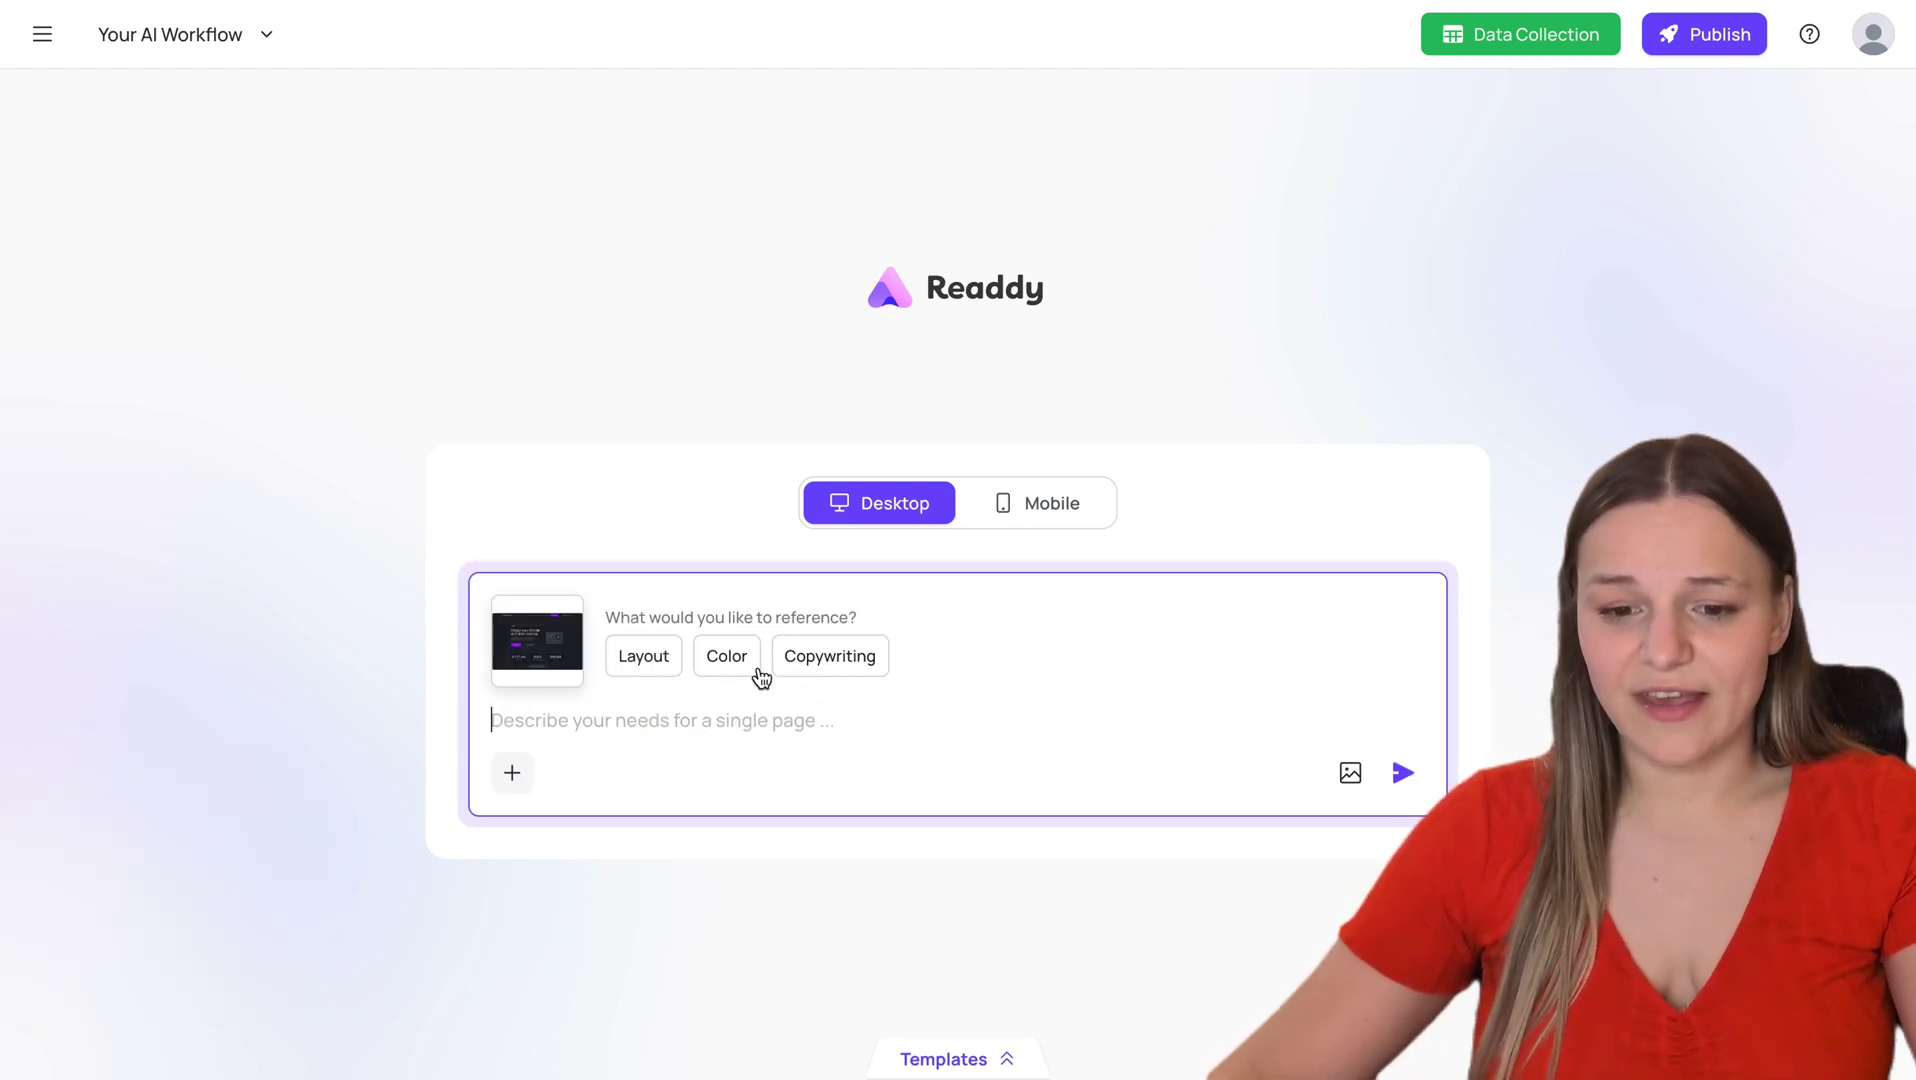
pyautogui.click(641, 656)
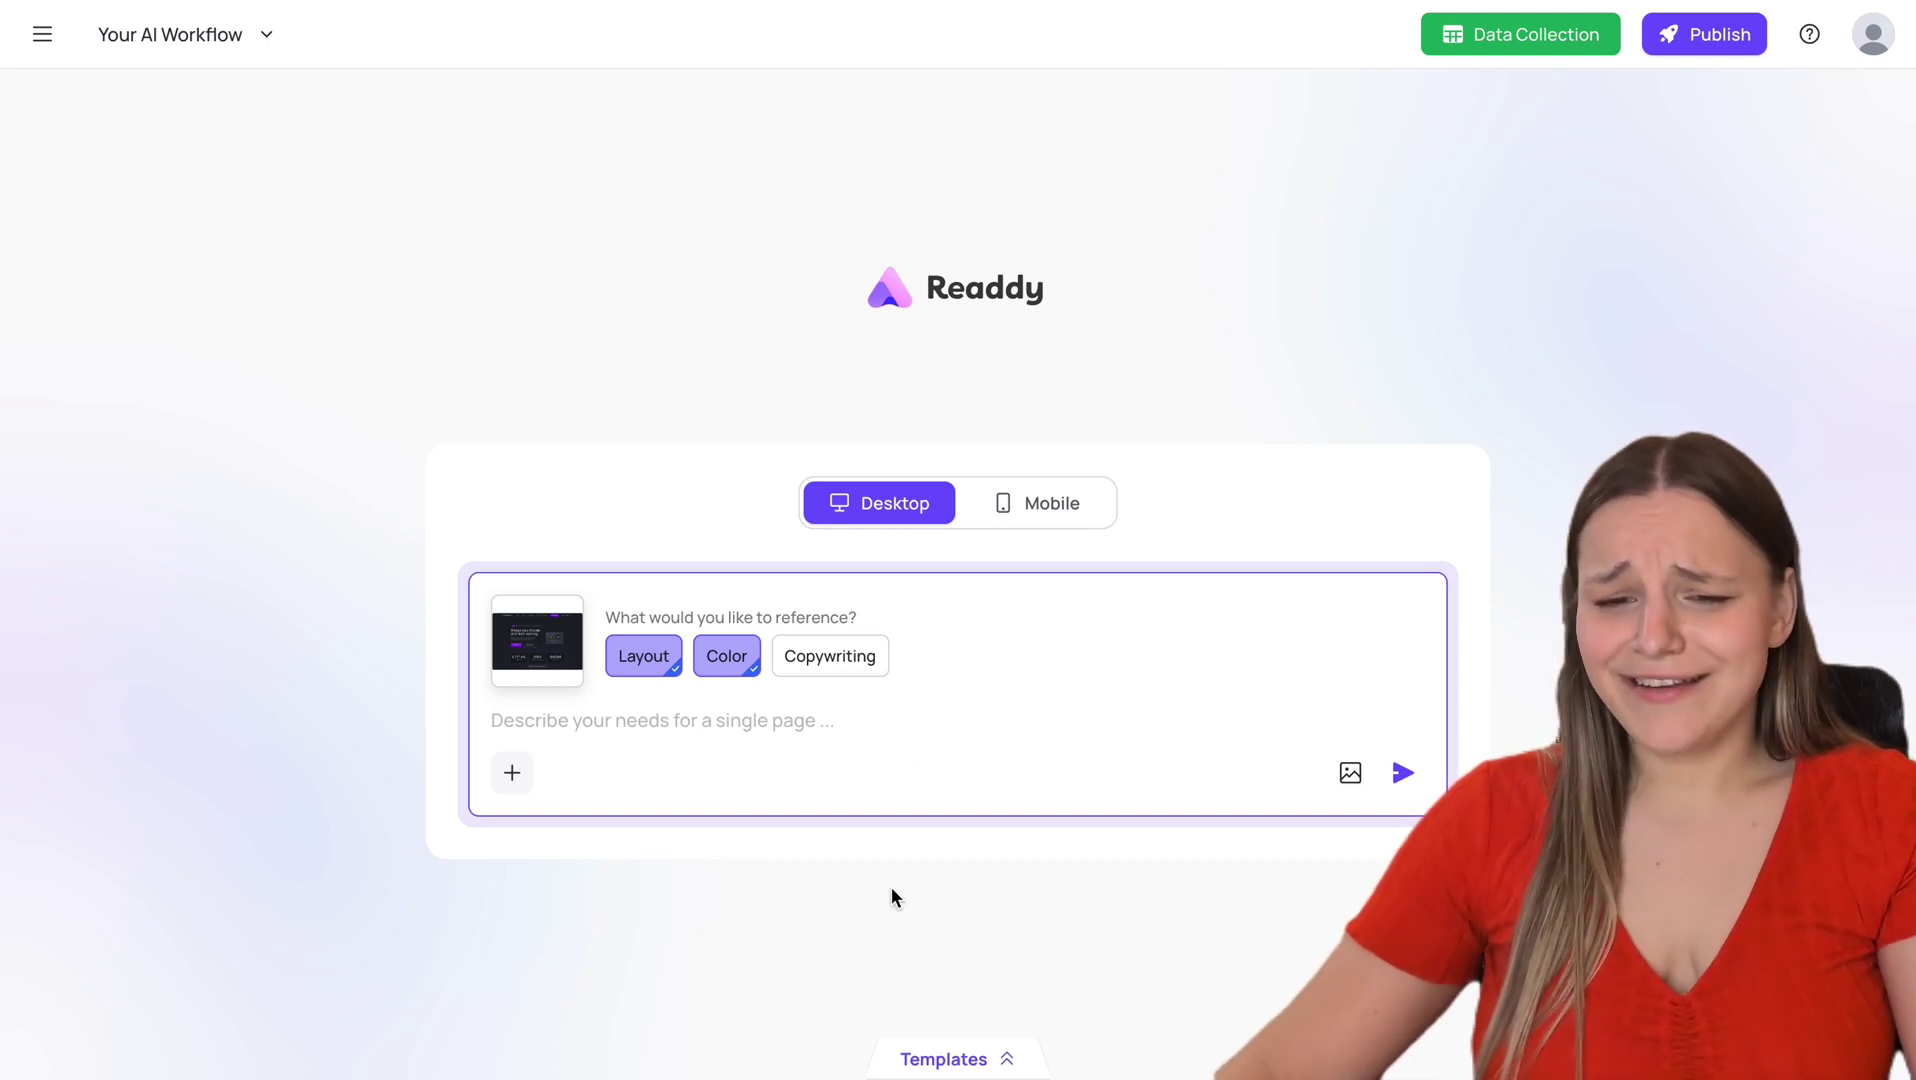
# Step: Switch to ChatGPT and review the "Your AI Workflow" one-page website prompt, from Design Style through Contract Form Popup
pyautogui.hotkey('alt', 'Tab')
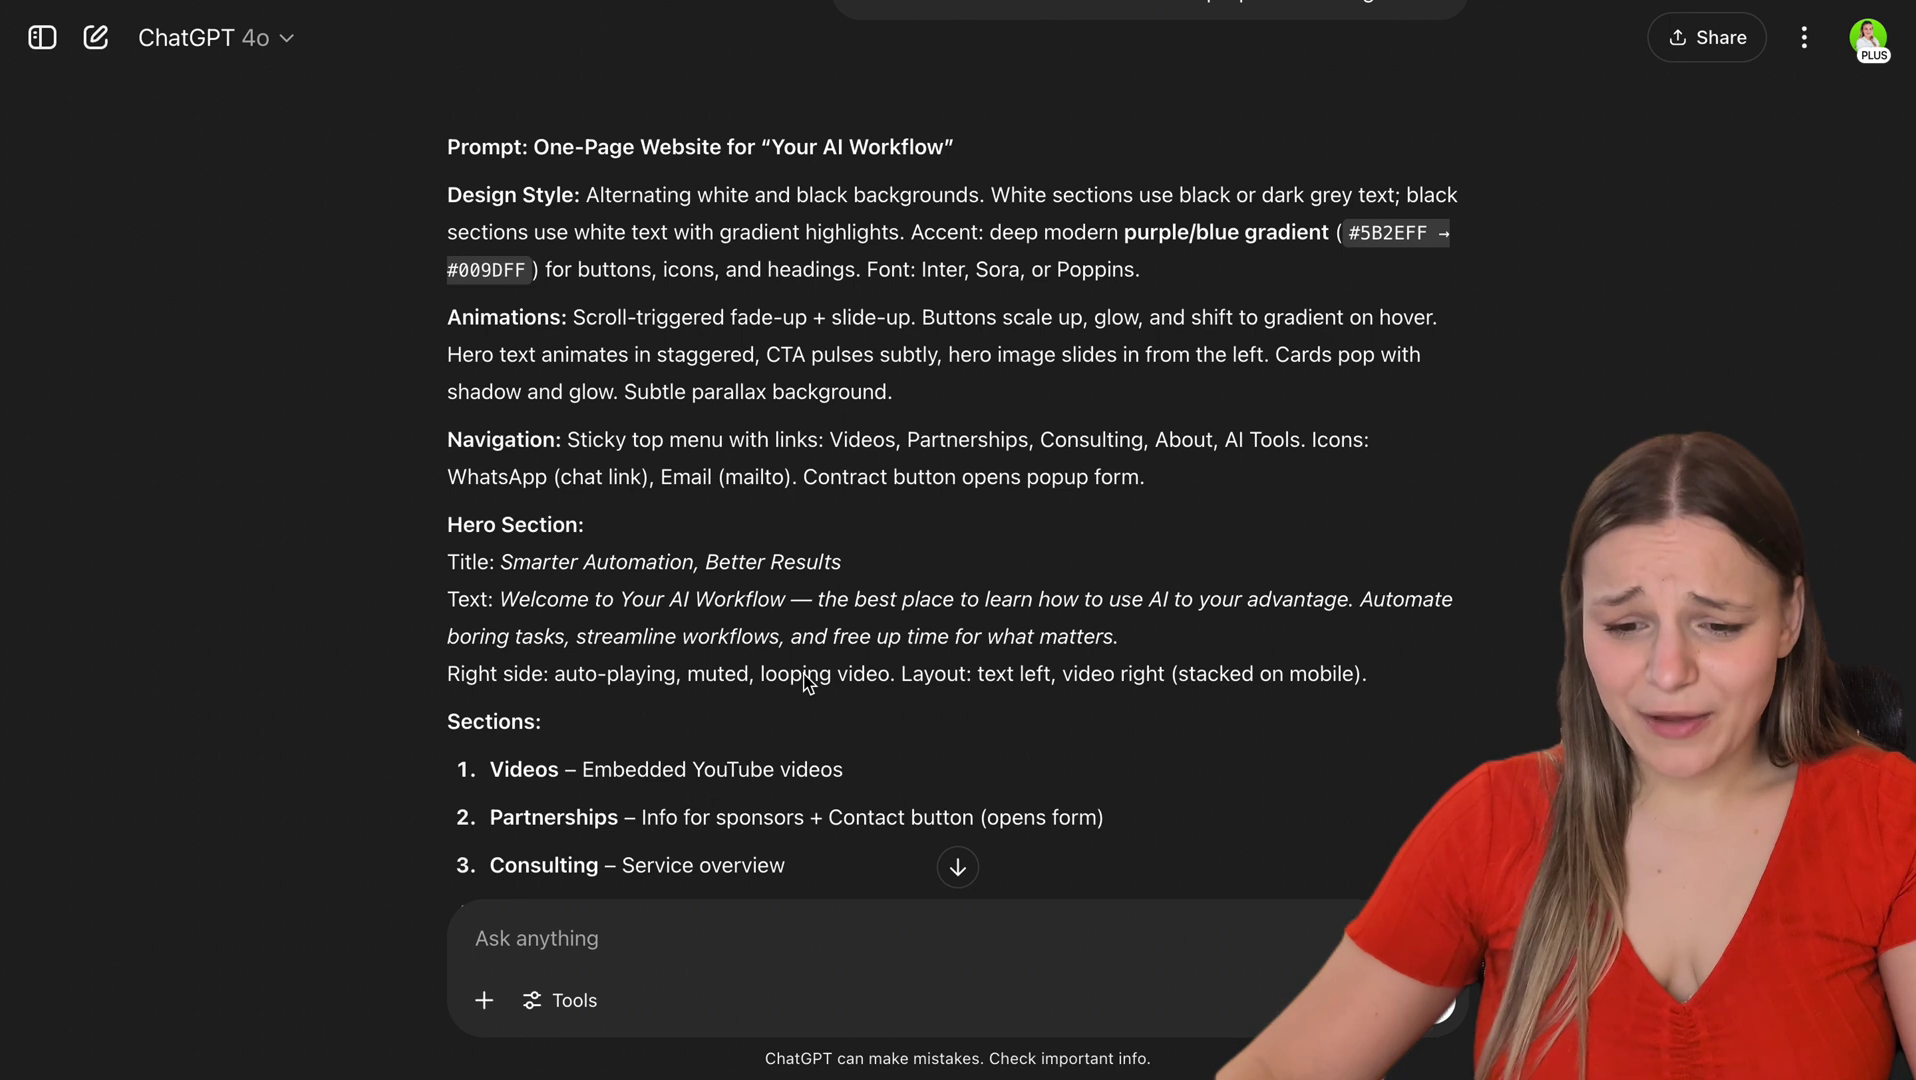
pyautogui.scroll(-5, 805, 685)
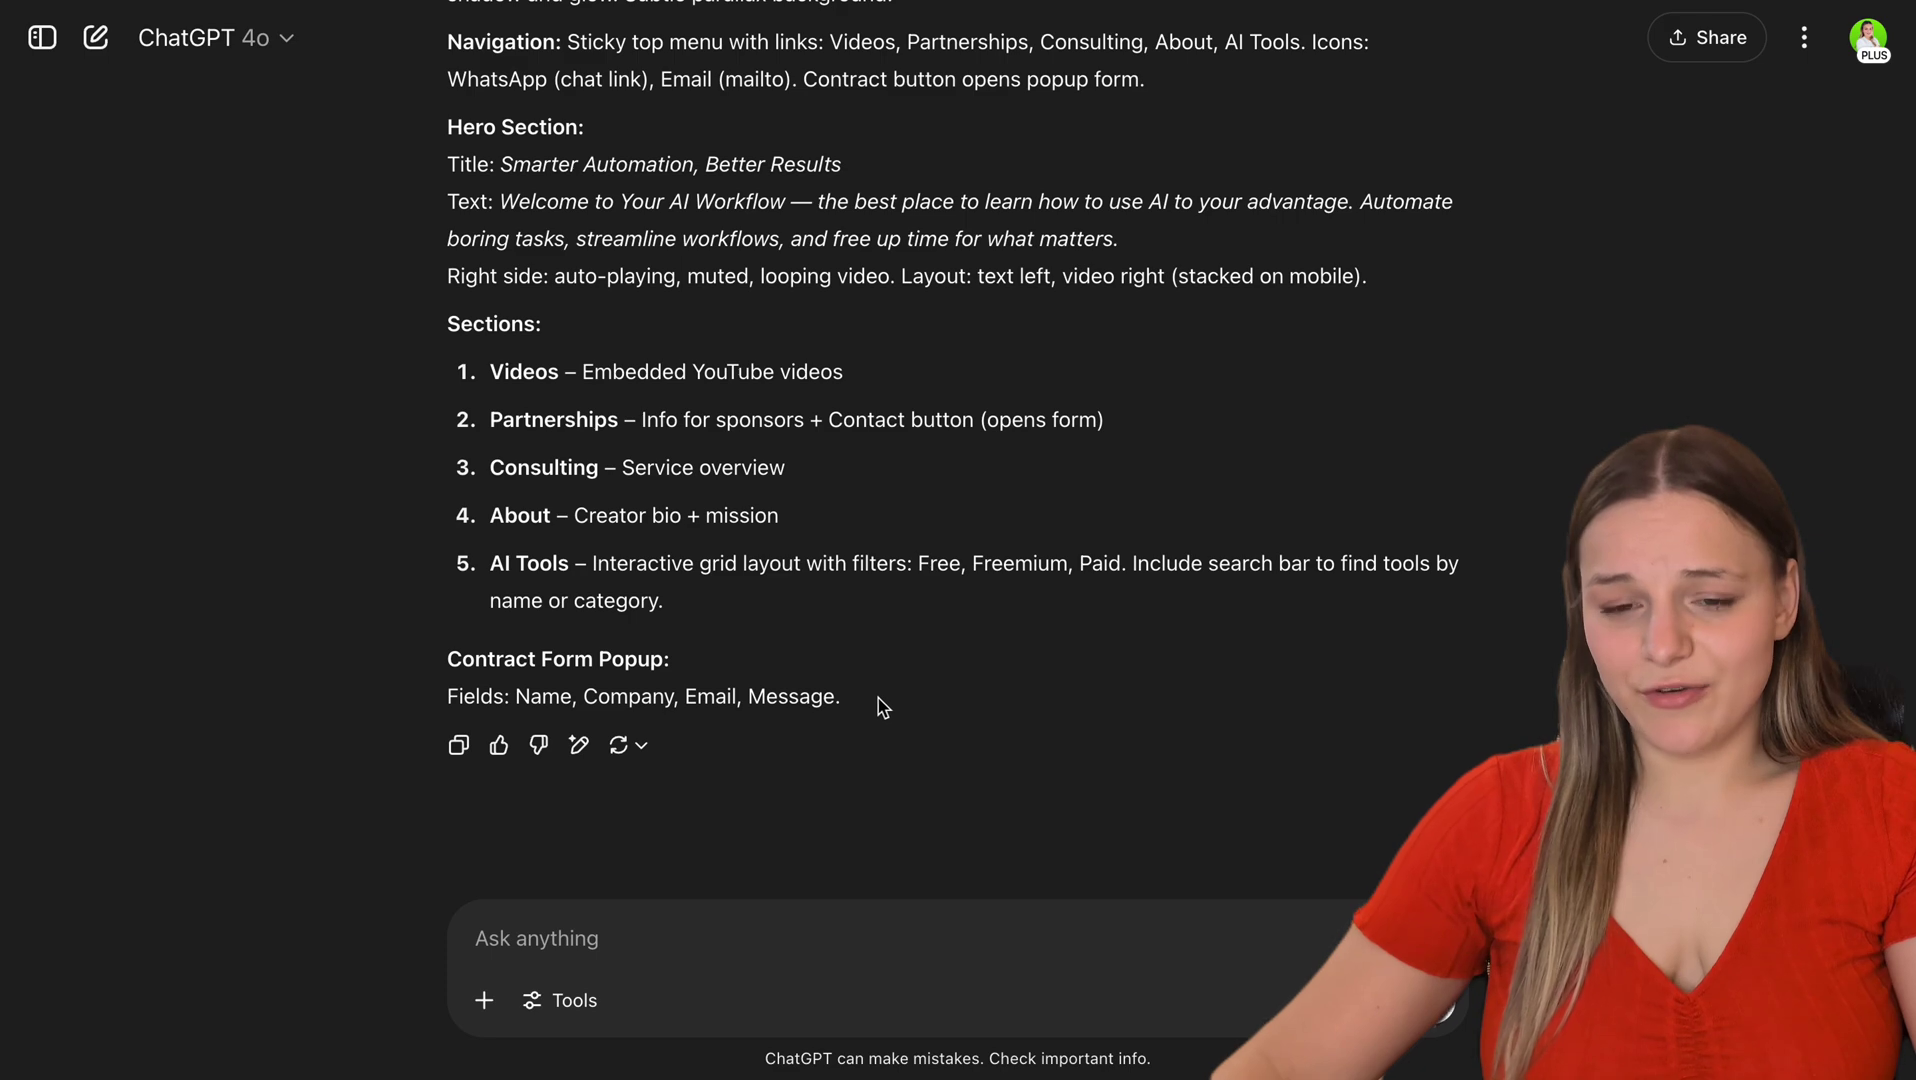
pyautogui.scroll(5, 1008, 624)
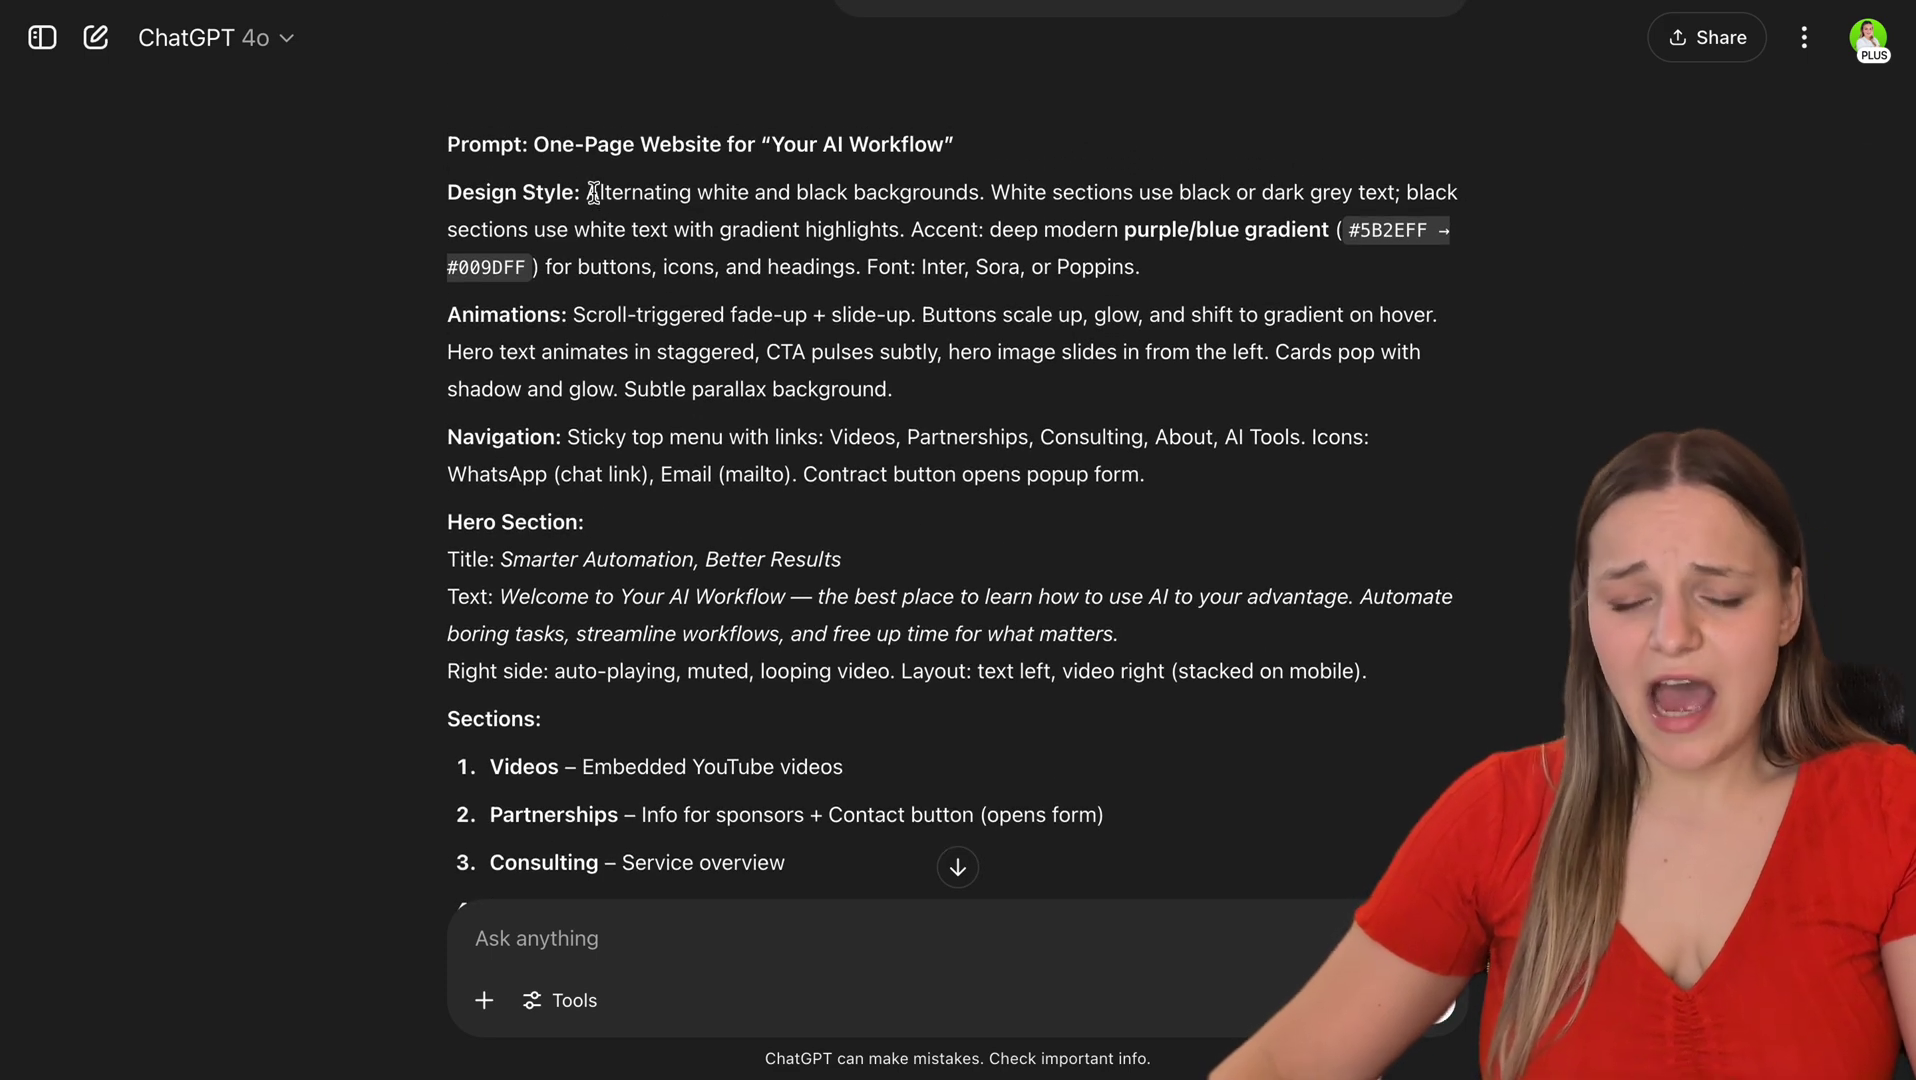
pyautogui.moveTo(593, 192); pyautogui.dragTo(988, 252)
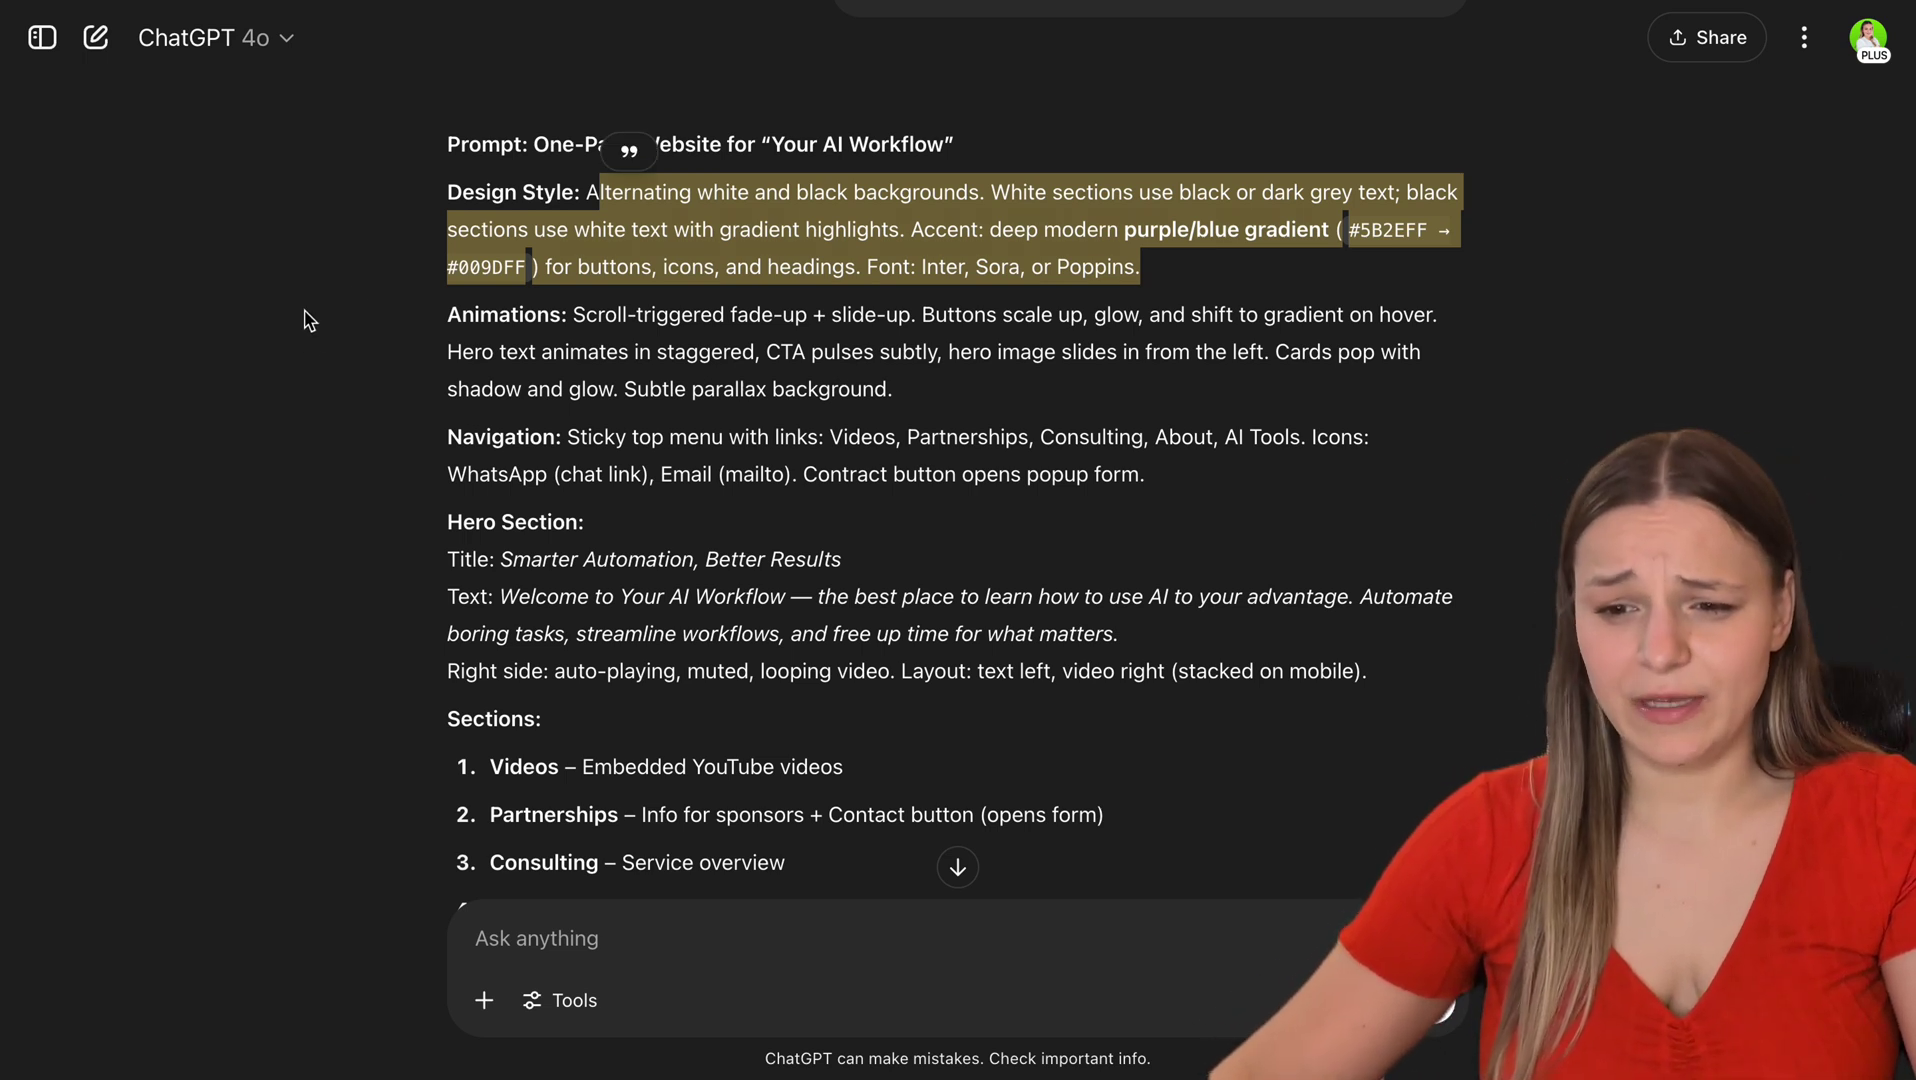
pyautogui.moveTo(430, 370); pyautogui.dragTo(1119, 522)
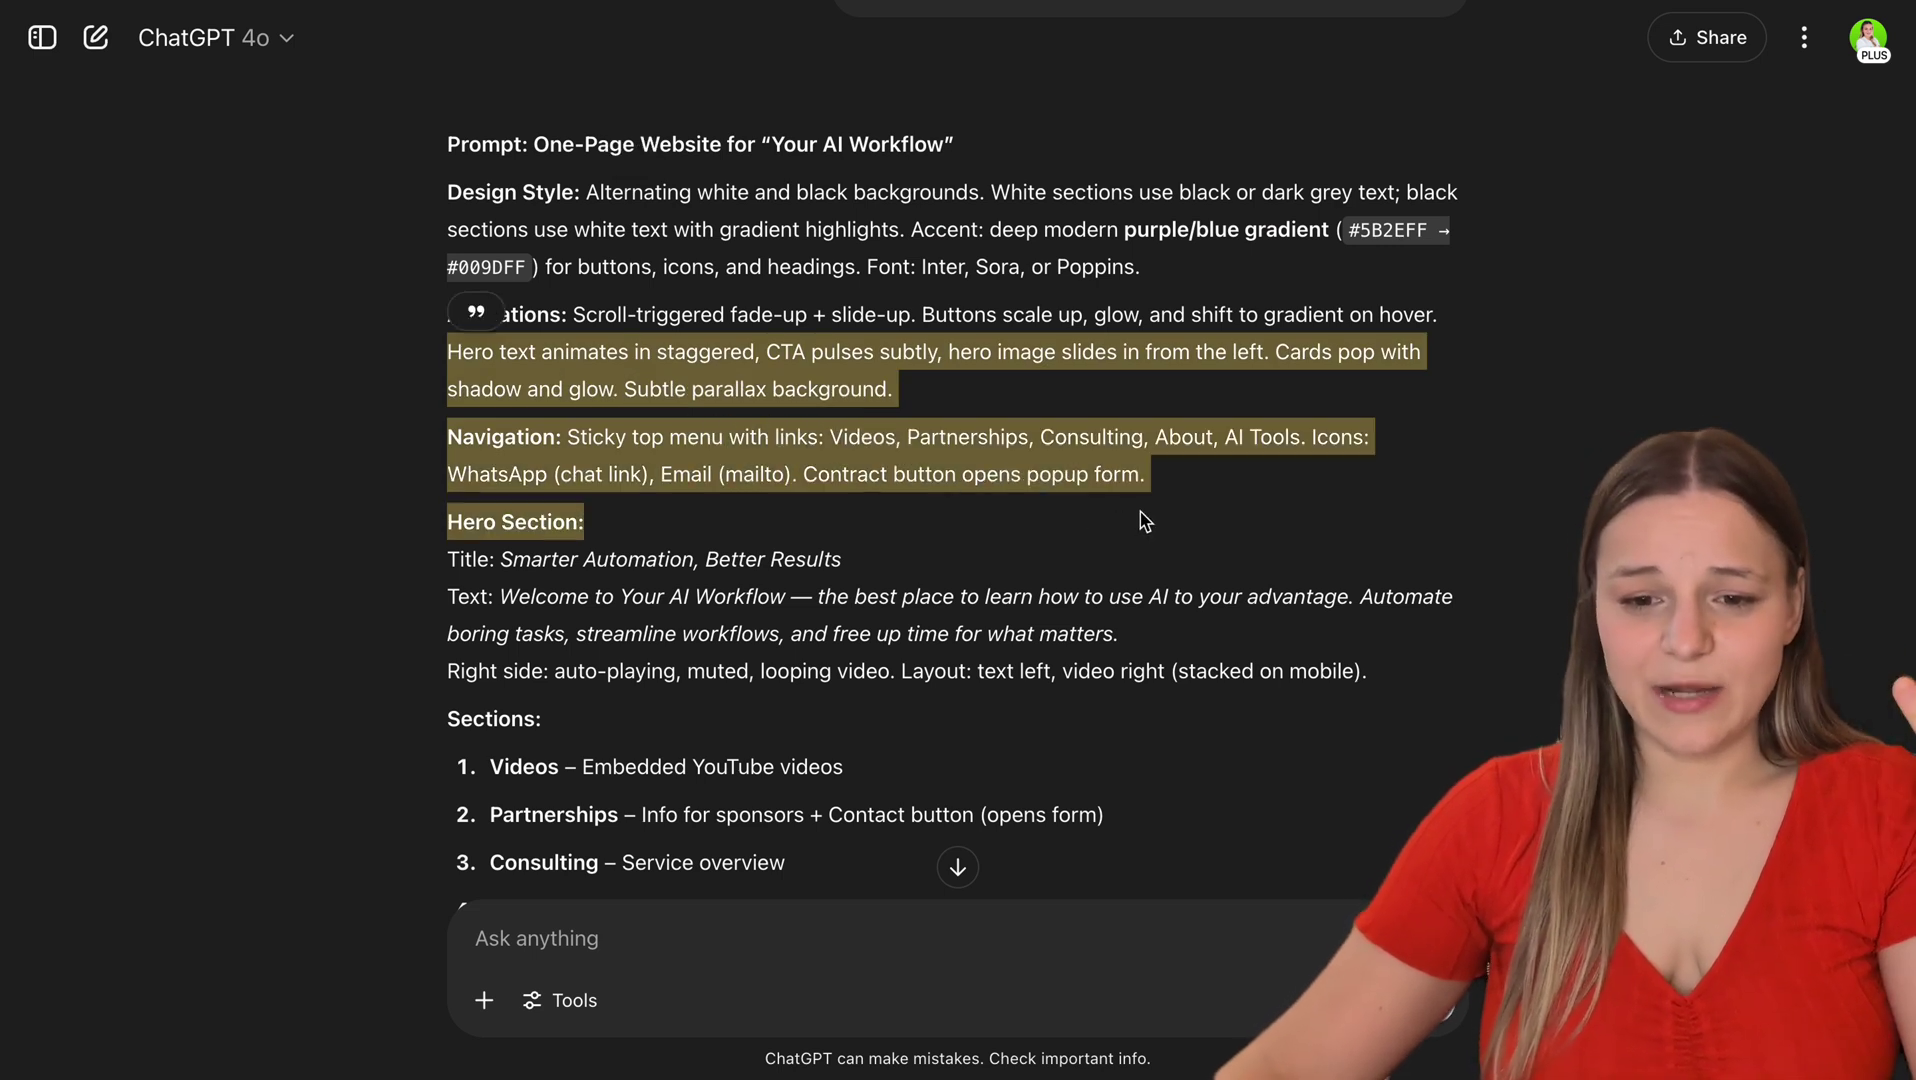
pyautogui.click(1145, 521)
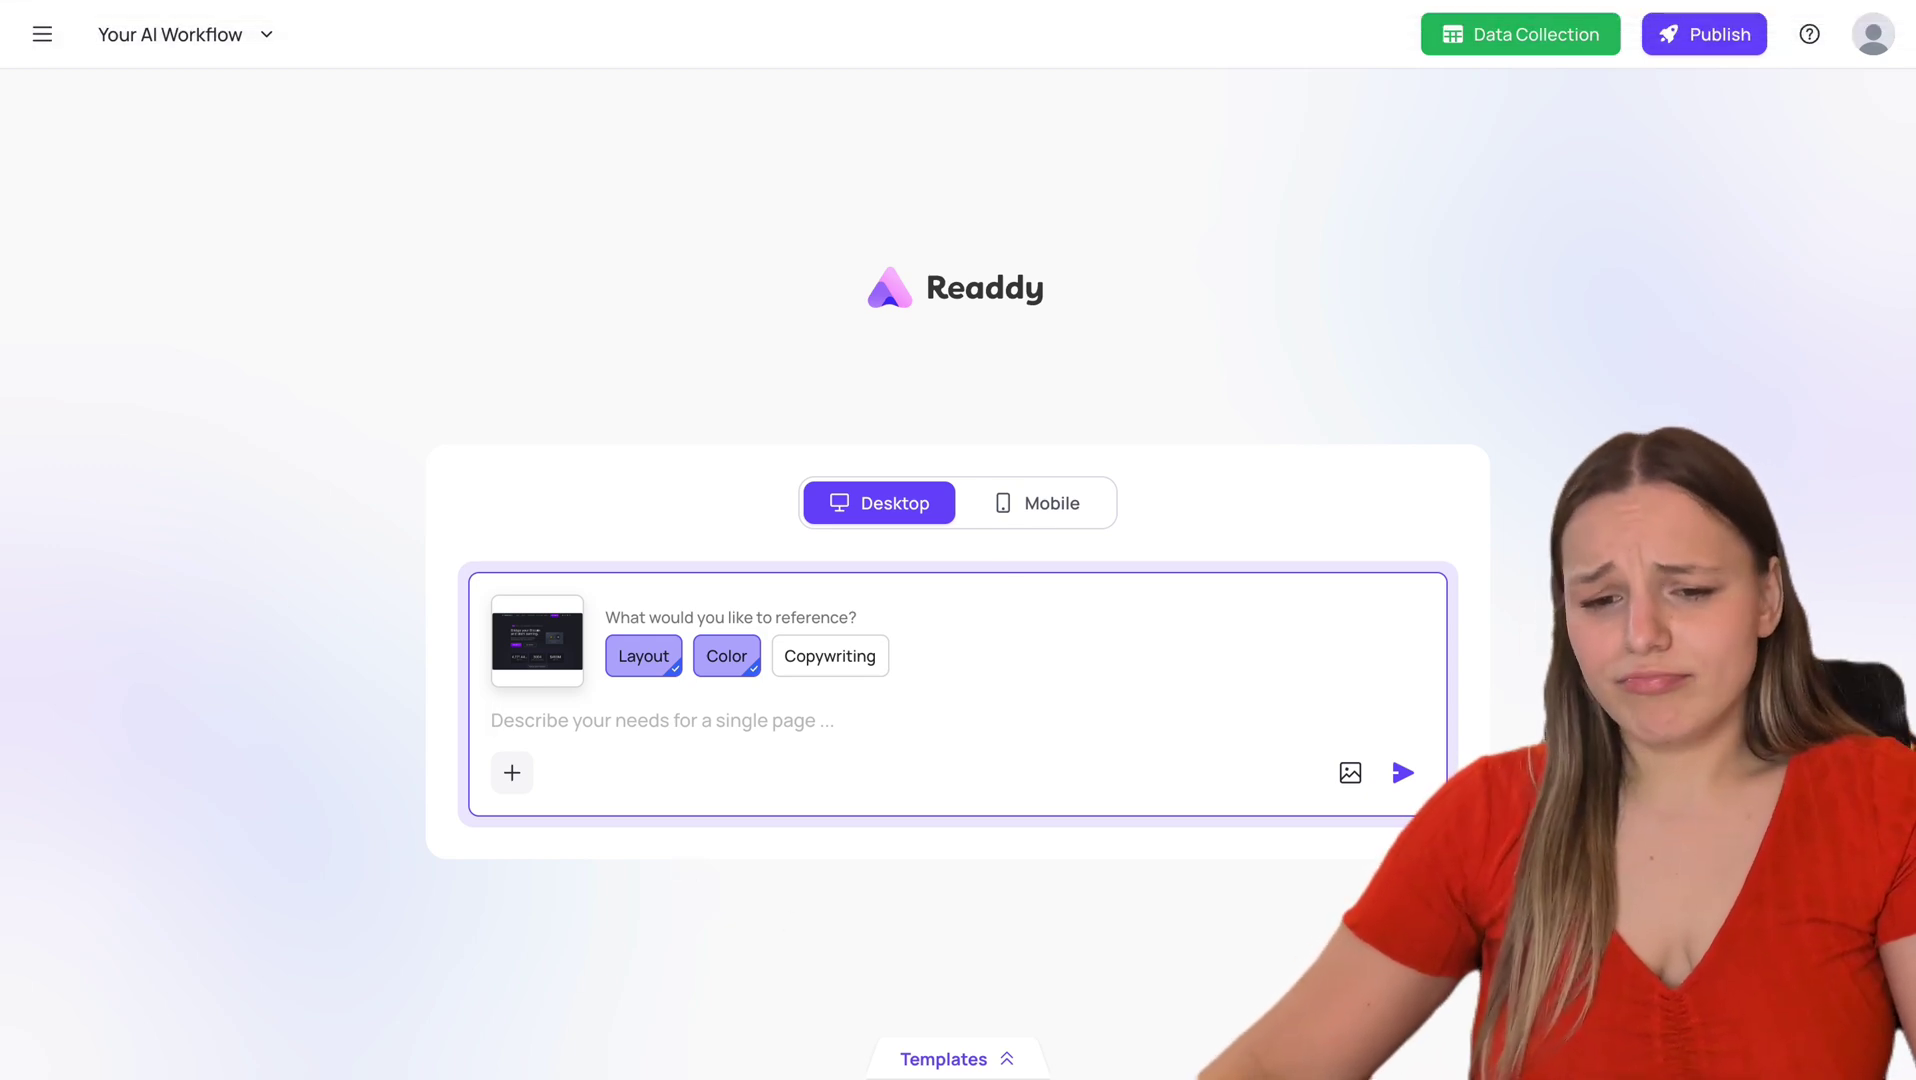
# Step: Copy the full website prompt from ChatGPT into the Readdy page description and submit it with the design reference
pyautogui.hotkey('ctrl', 'Tab')
pyautogui.scroll(-5, 480, 820)
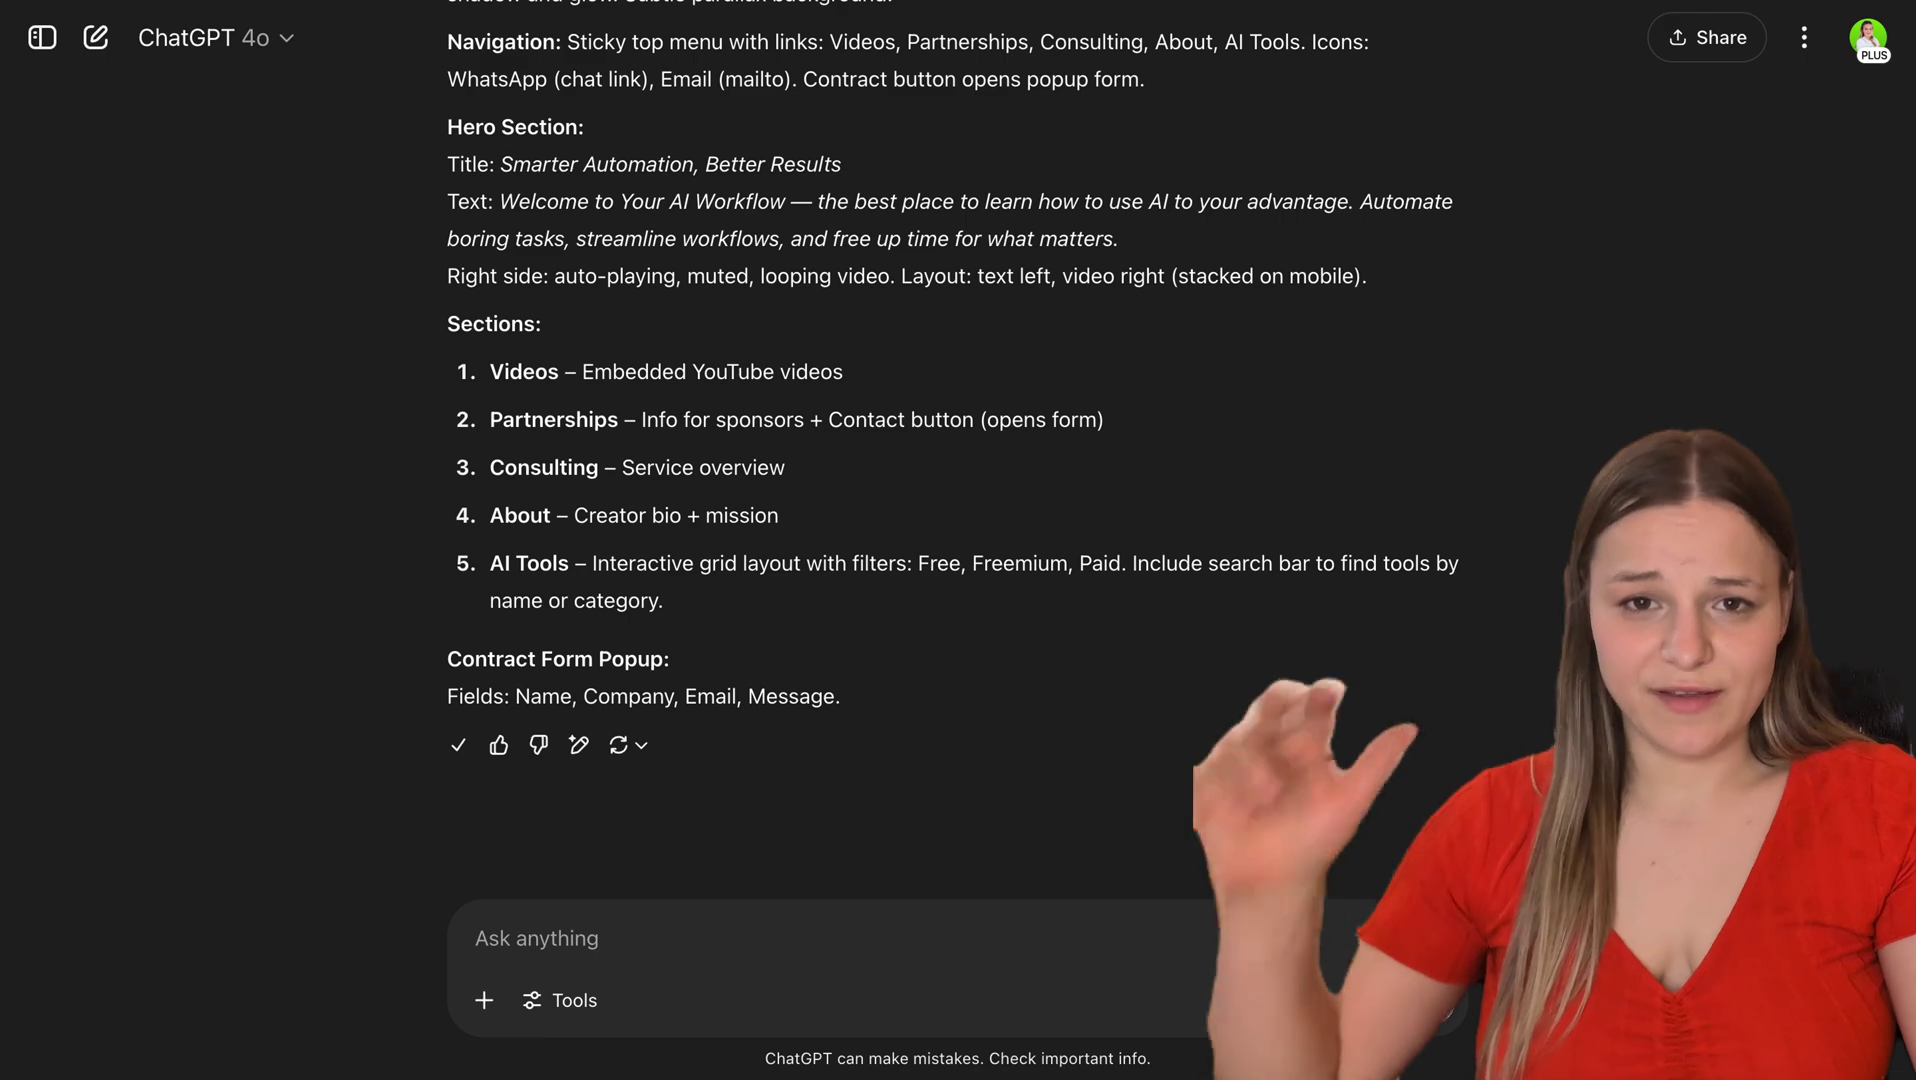
pyautogui.hotkey('ctrl', 'Tab')
pyautogui.hotkey('ctrl', 'v')
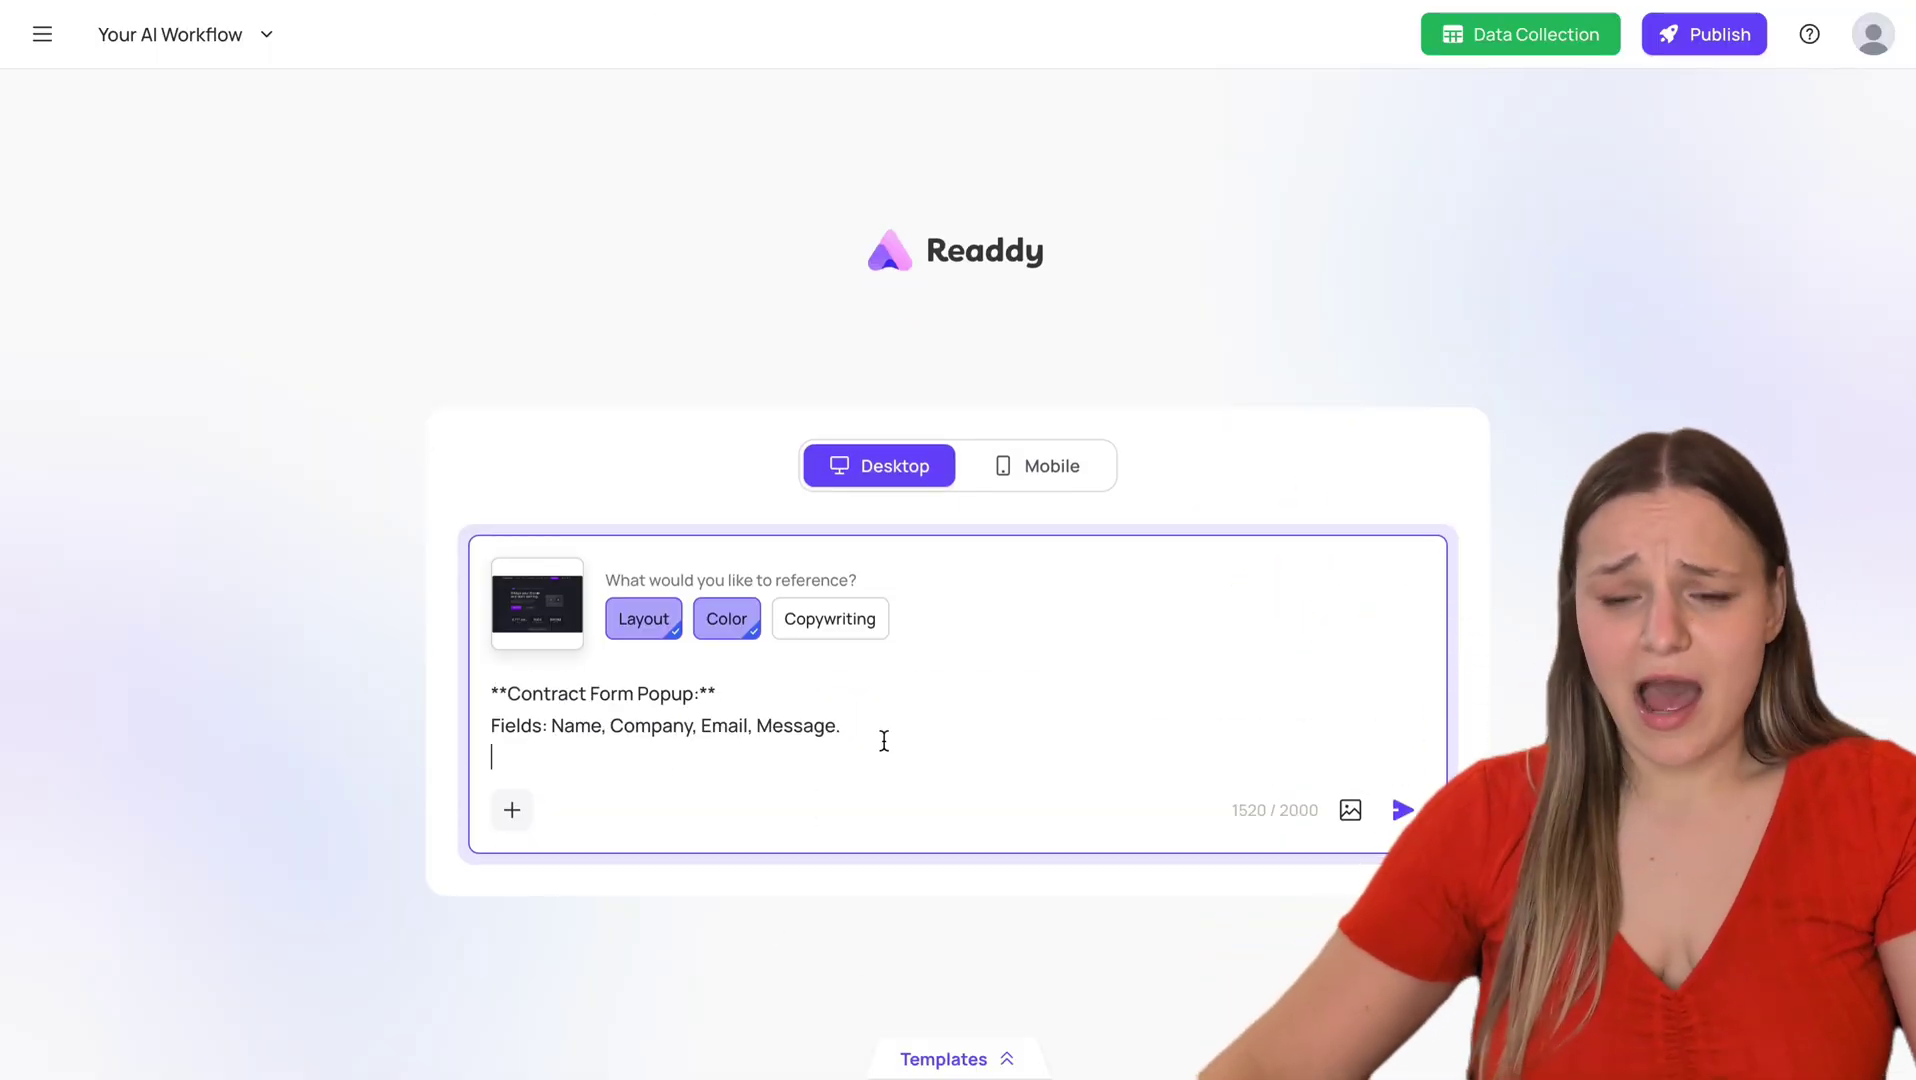
pyautogui.scroll(10, 884, 740)
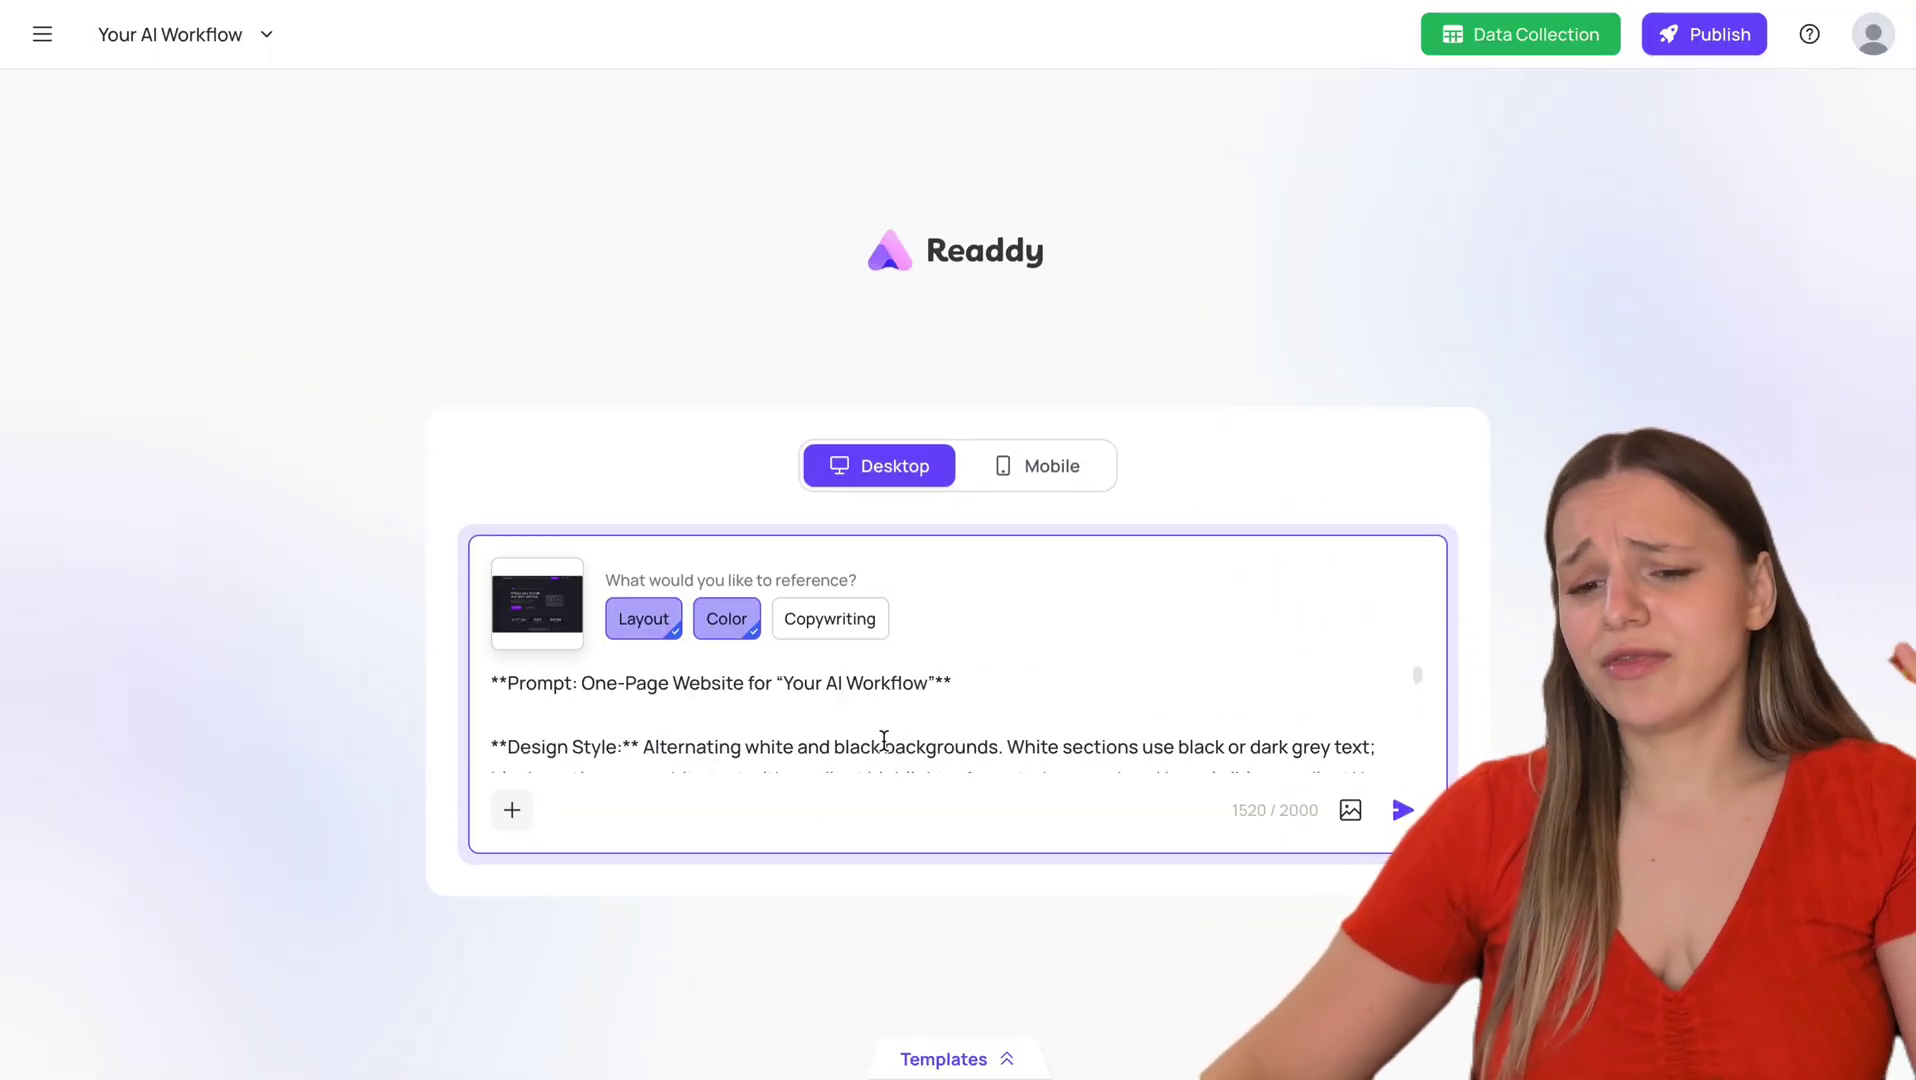
pyautogui.click(1396, 808)
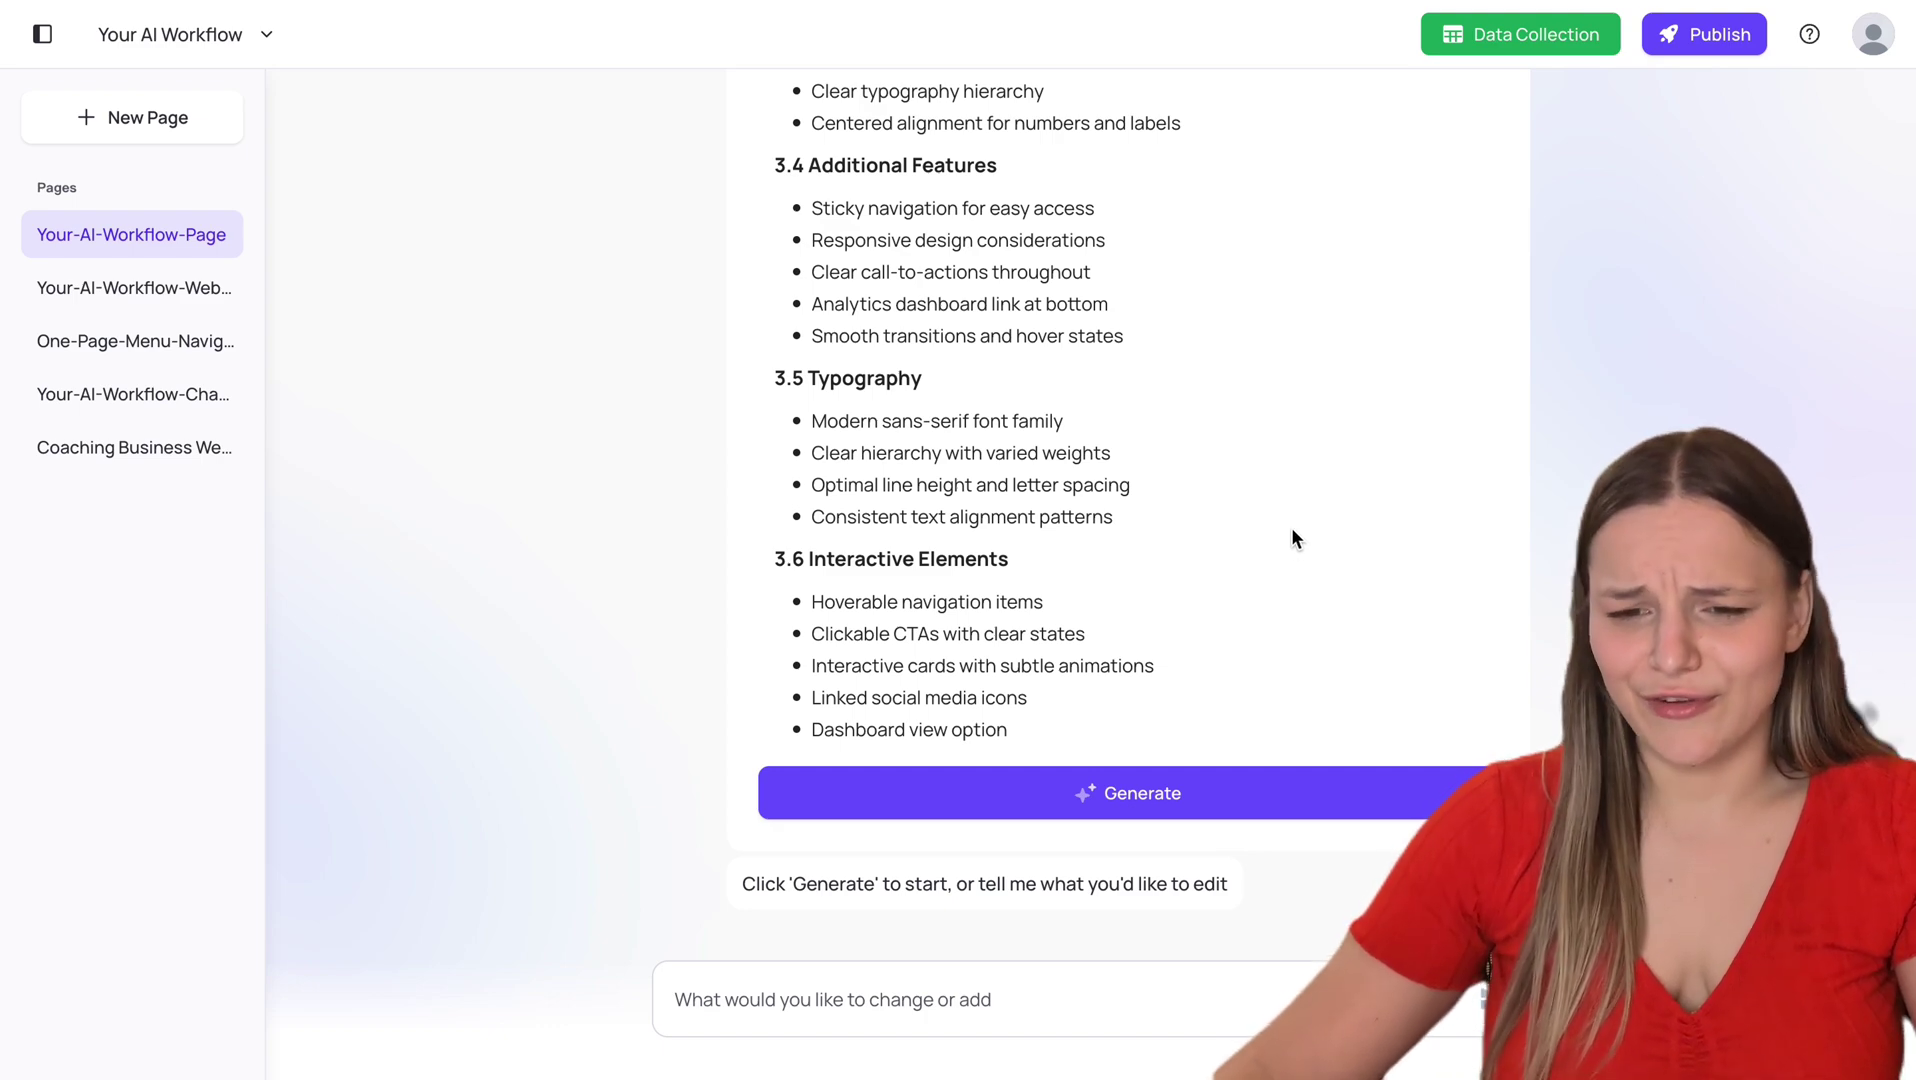
# Step: Review the generated page plan in Readdy, copy it to ChatGPT and ask for adjustments according to our needs
pyautogui.scroll(10, 1290, 527)
pyautogui.scroll(-3, 1290, 527)
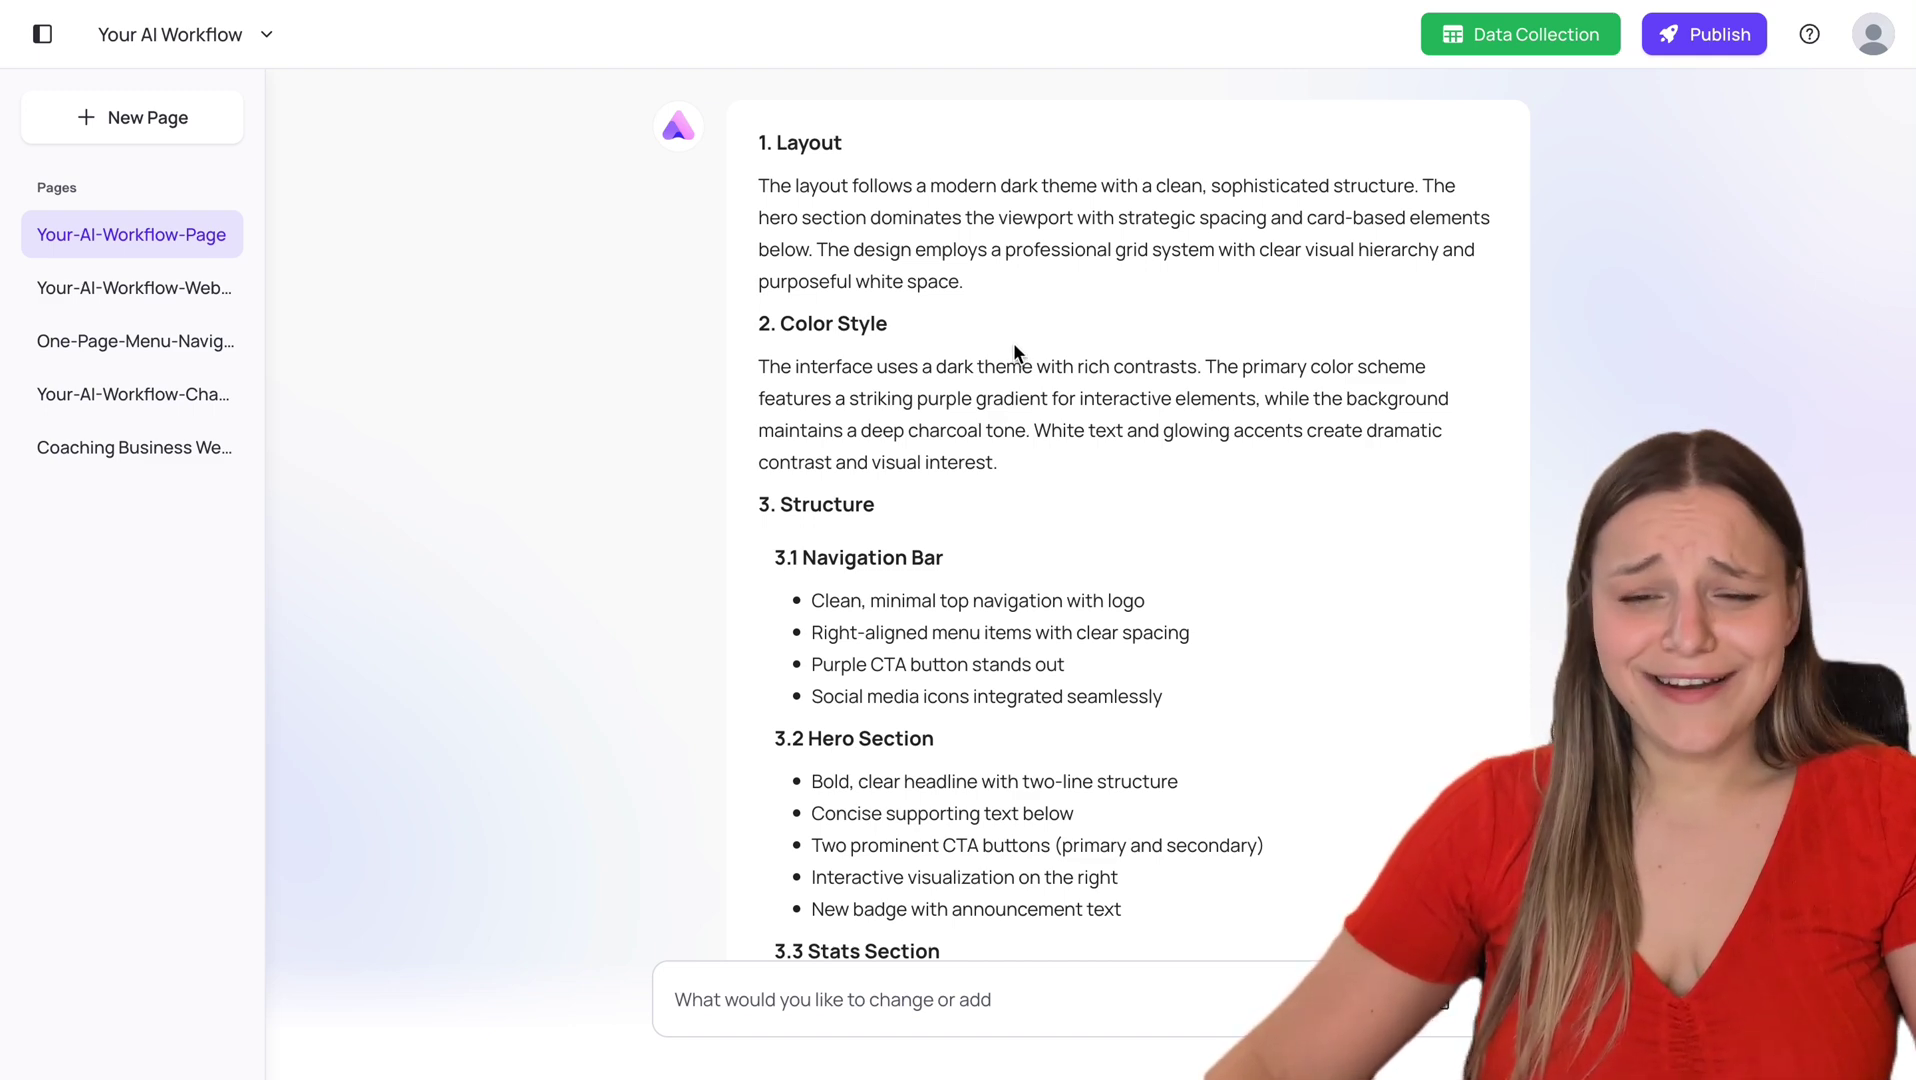
pyautogui.scroll(-10, 1013, 341)
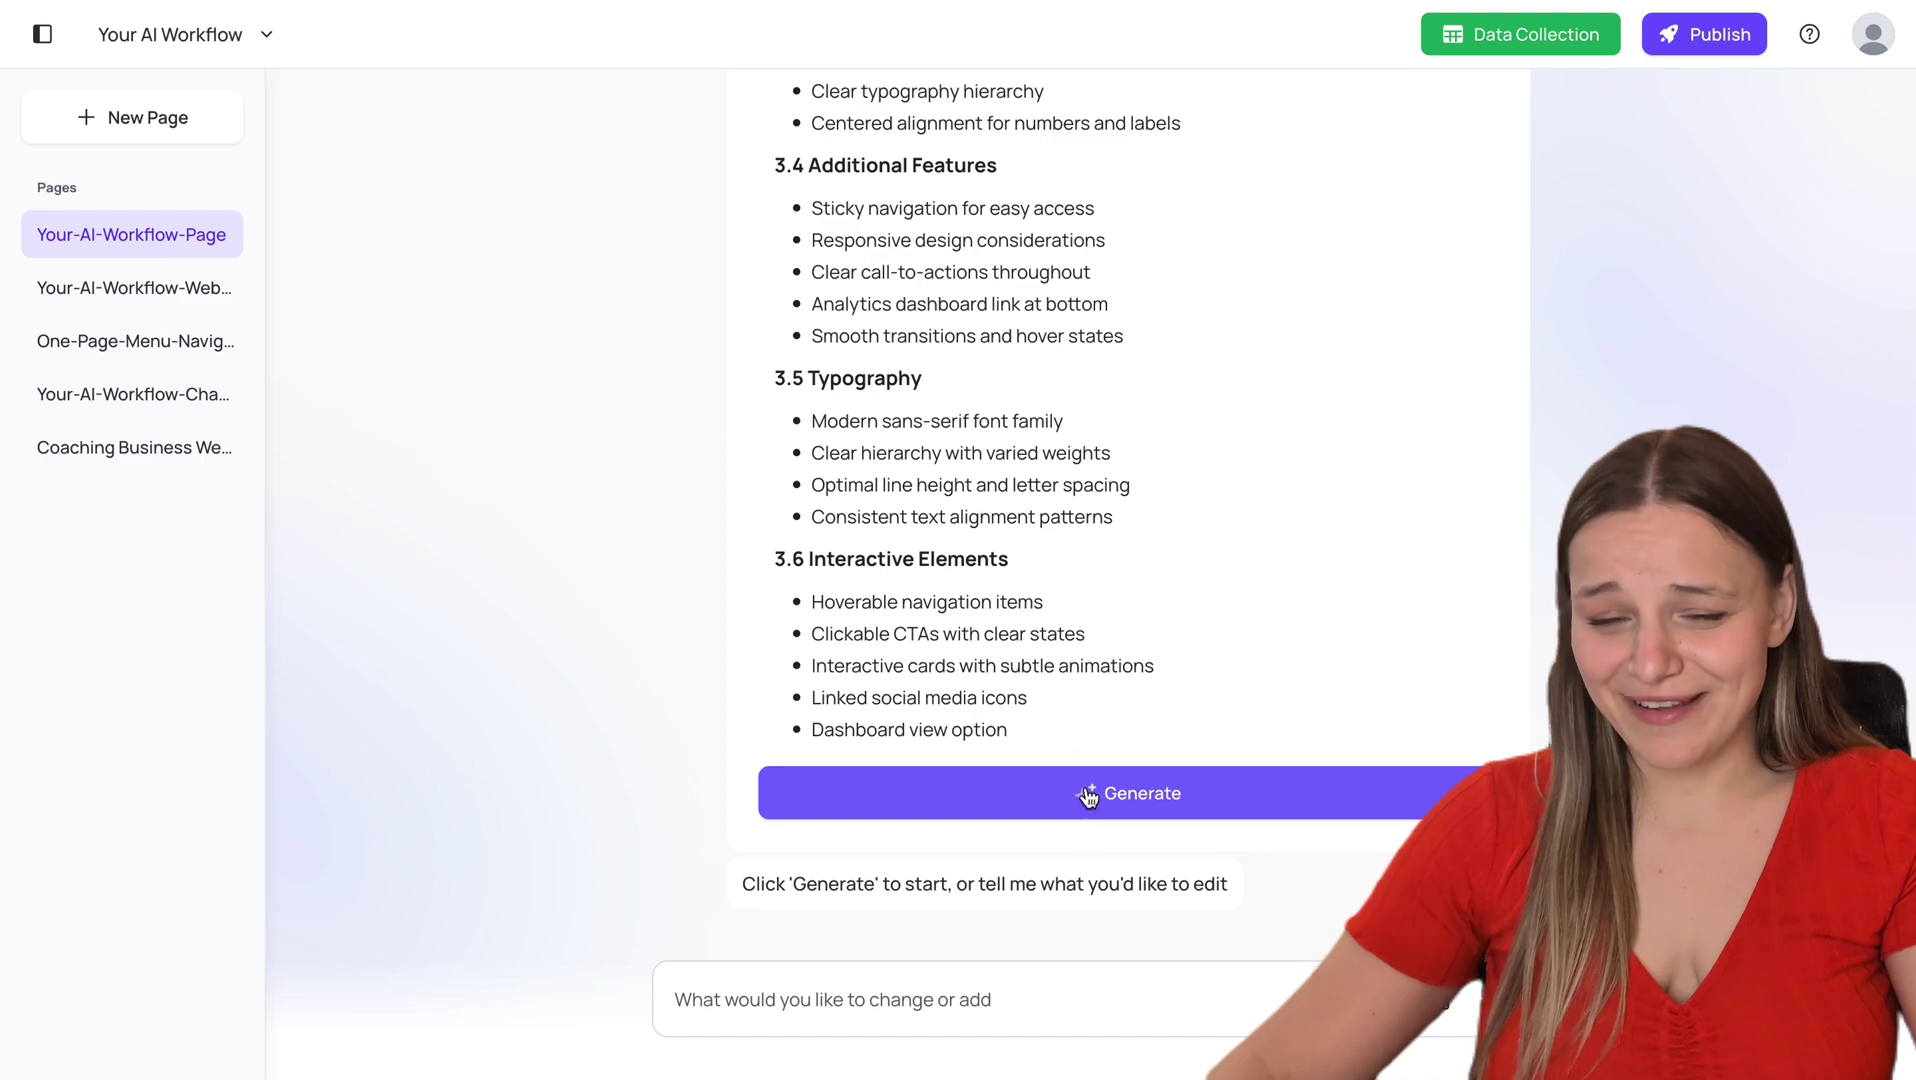
pyautogui.moveTo(1060, 690); pyautogui.dragTo(958, 303)
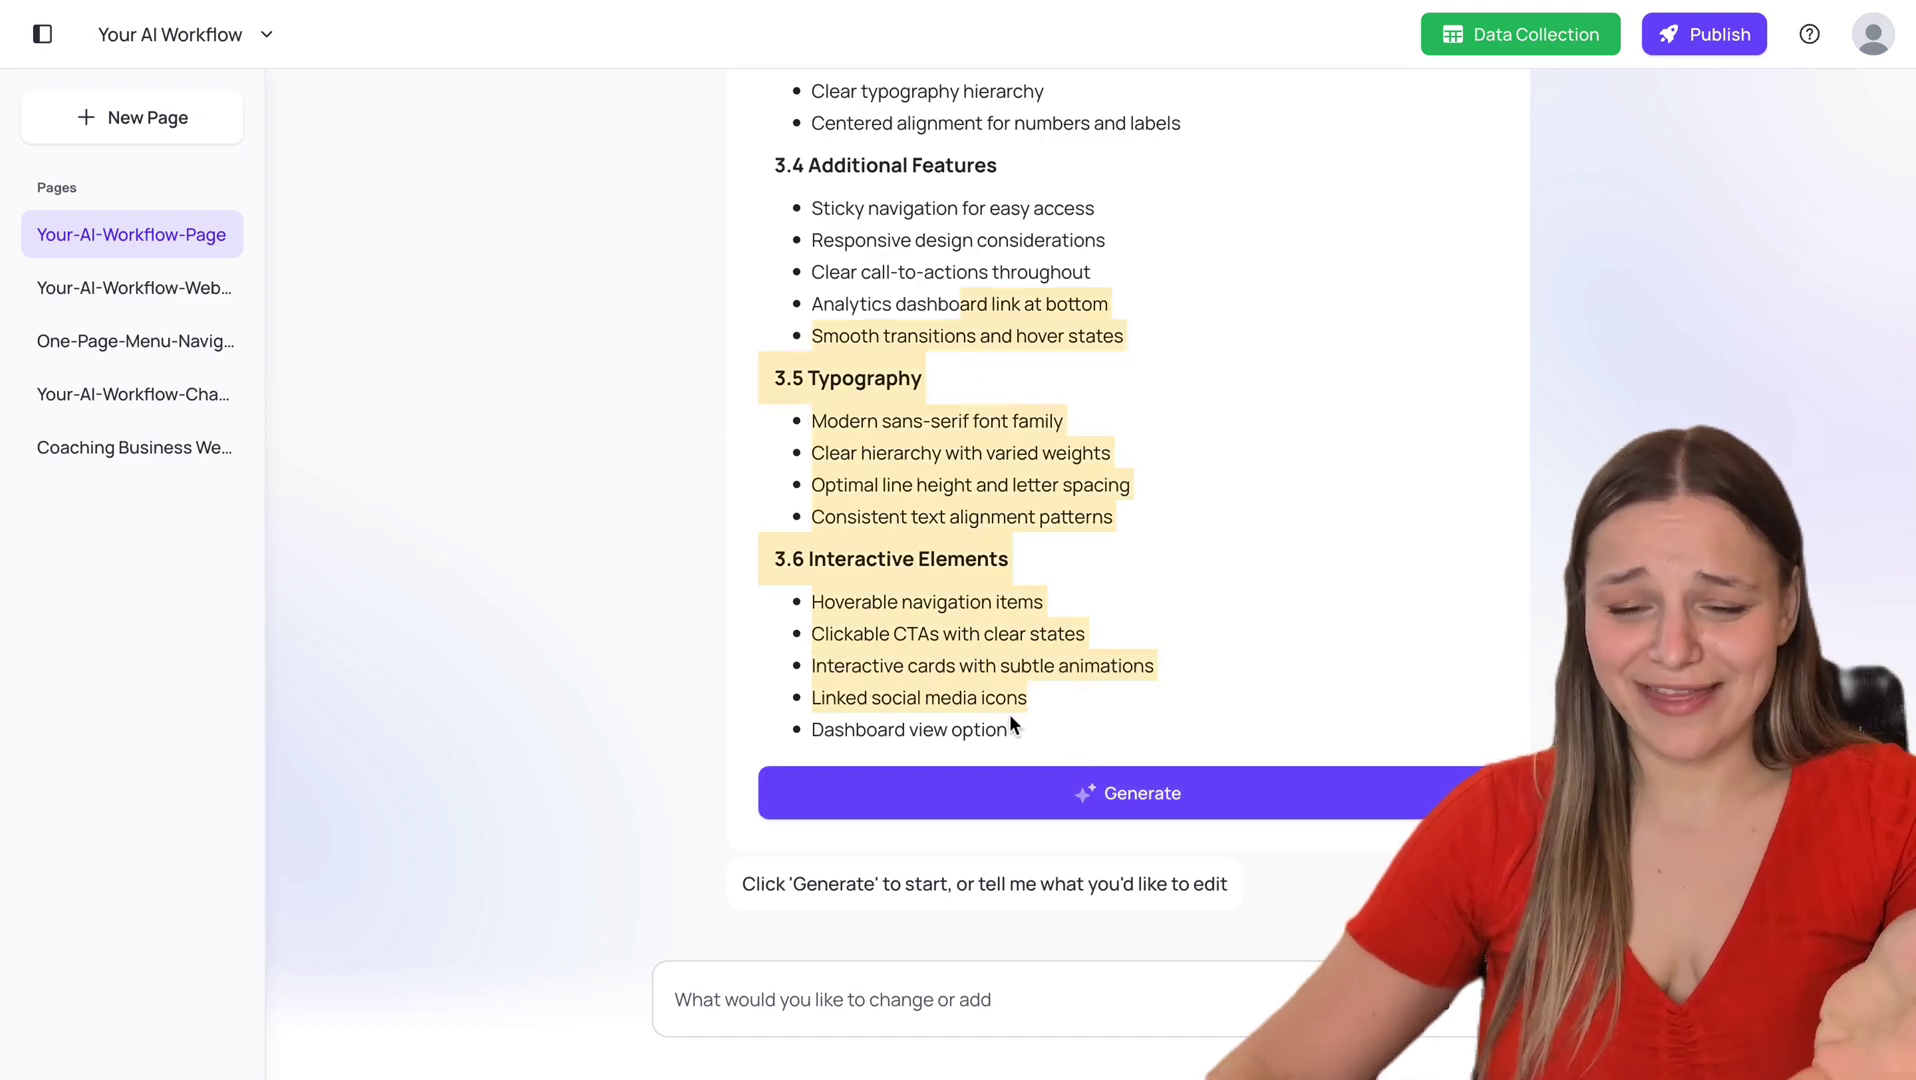
pyautogui.moveTo(1009, 722); pyautogui.dragTo(787, 463)
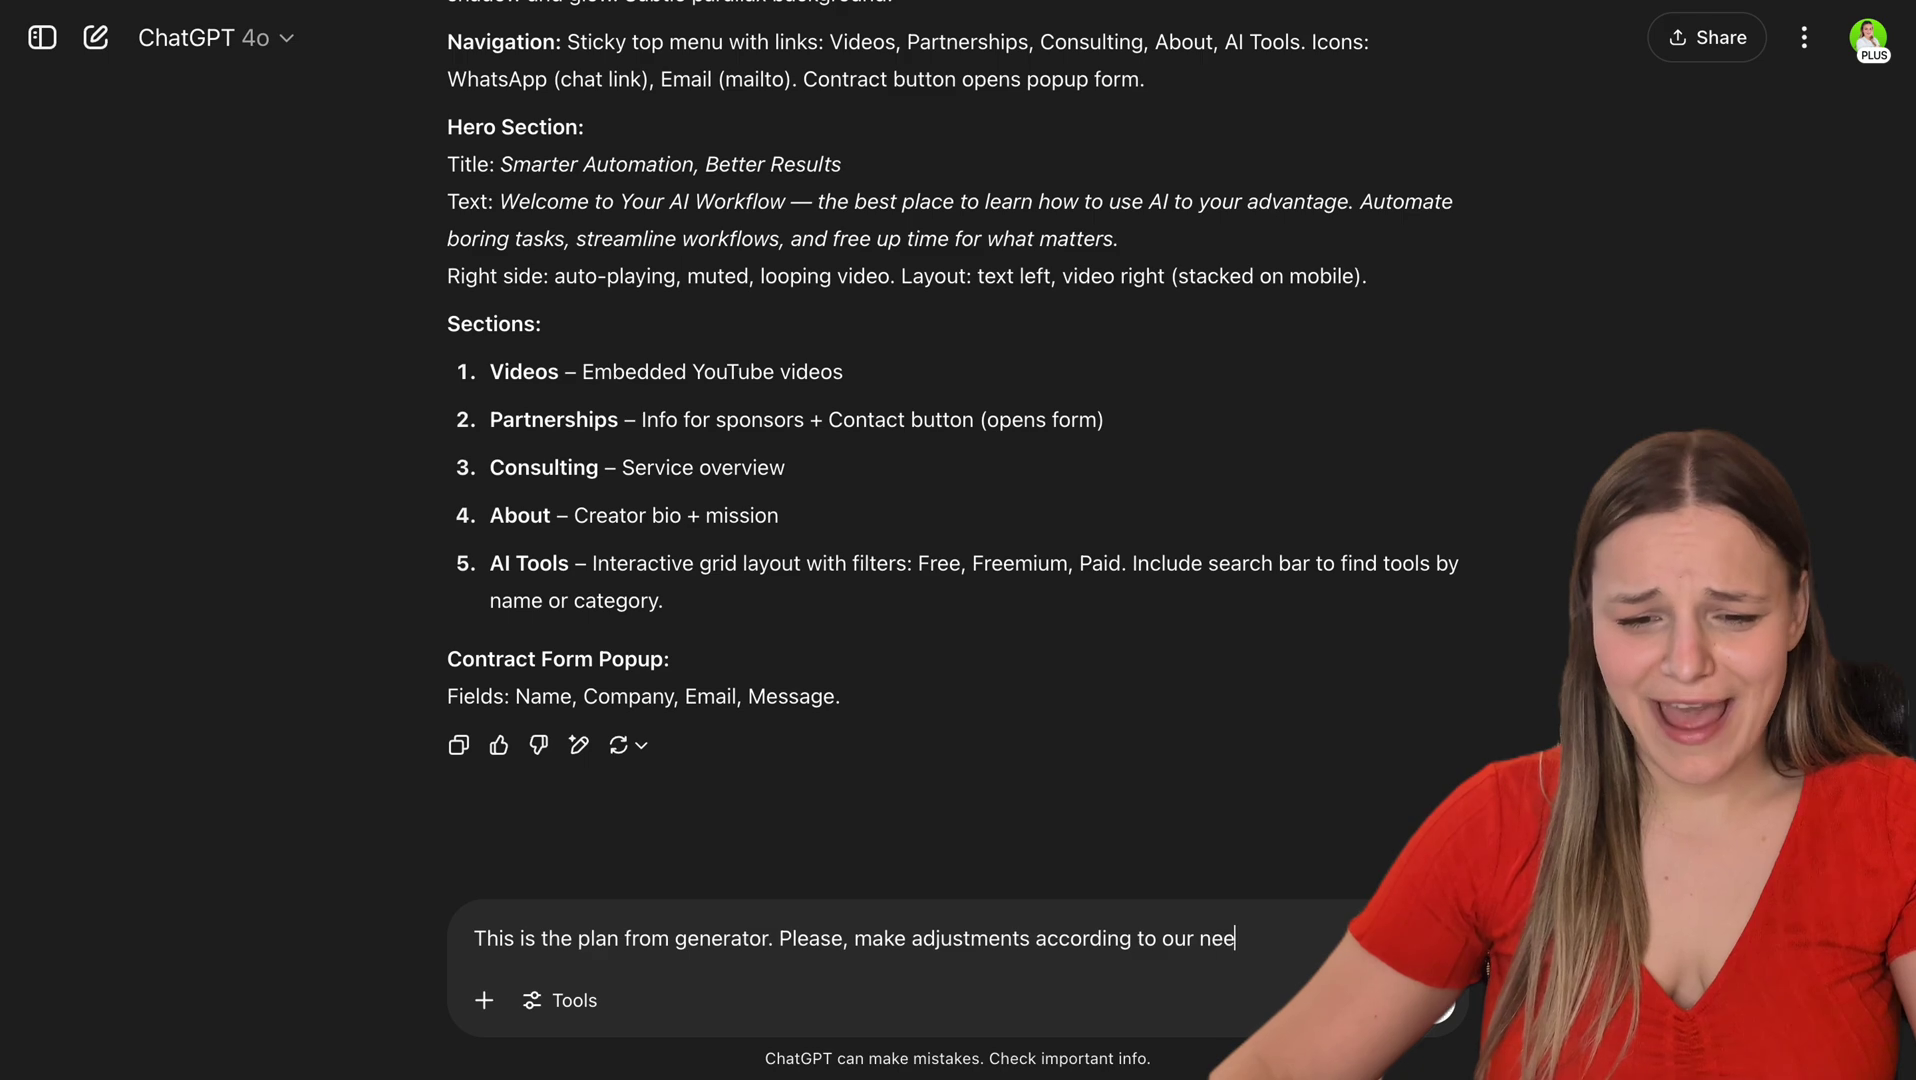
pyautogui.press('super+v')
pyautogui.press('Return')
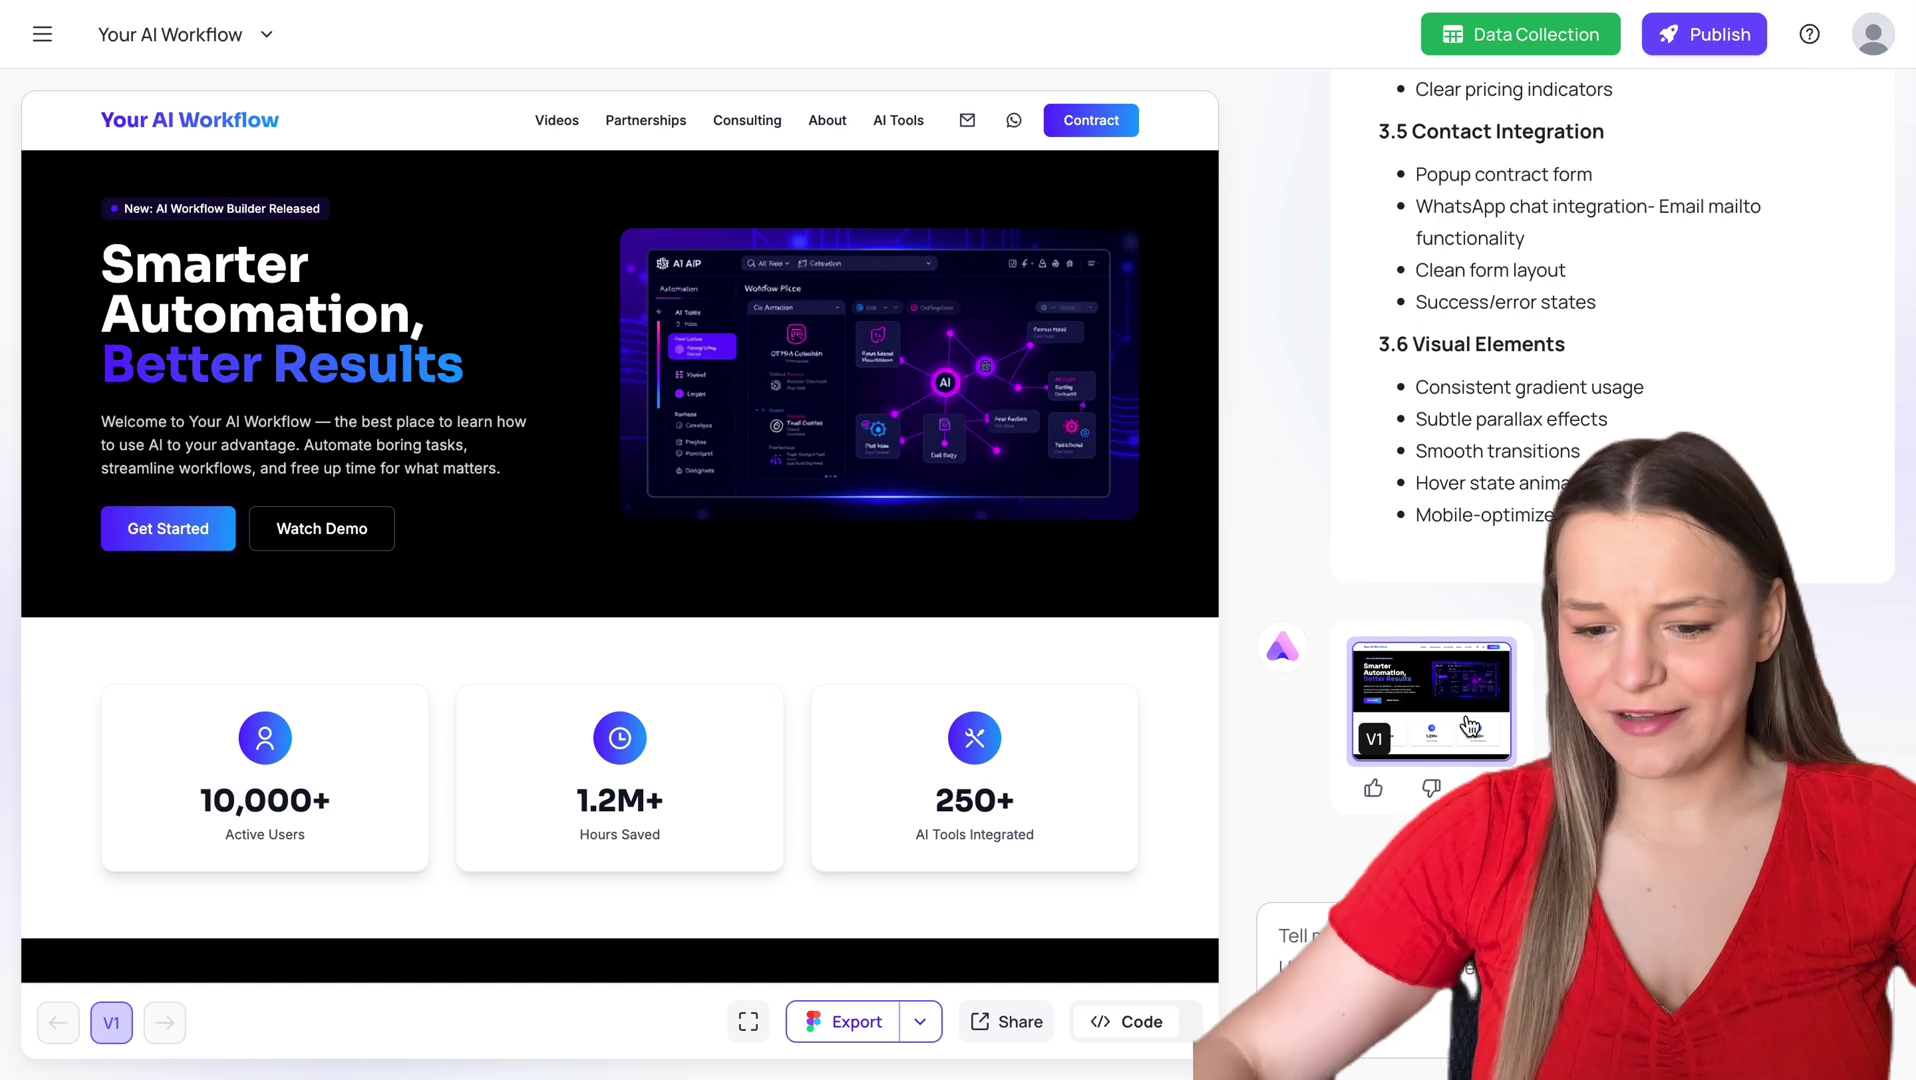
# Step: Preview the V1 page in full screen and examine its hero, stats, videos, partnership, consulting and About sections
pyautogui.click(748, 1022)
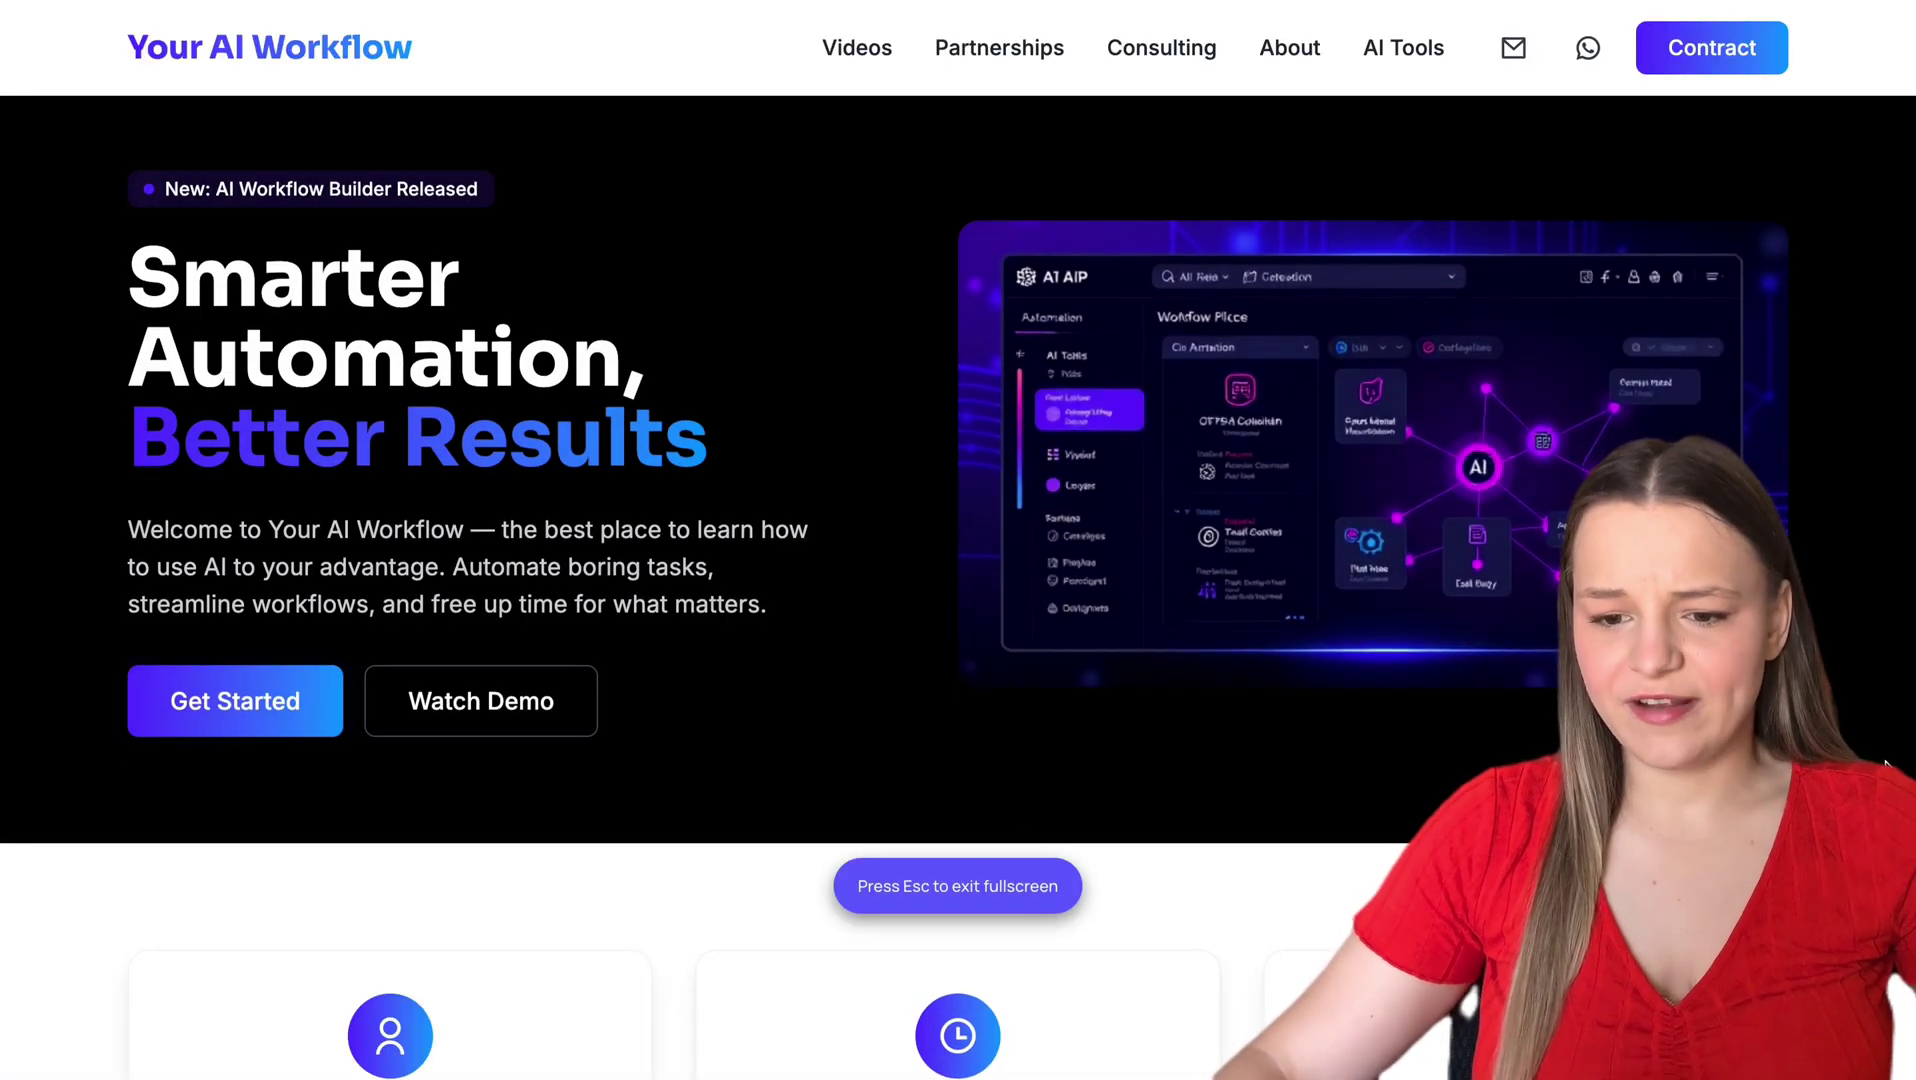
pyautogui.scroll(-7, 346, 458)
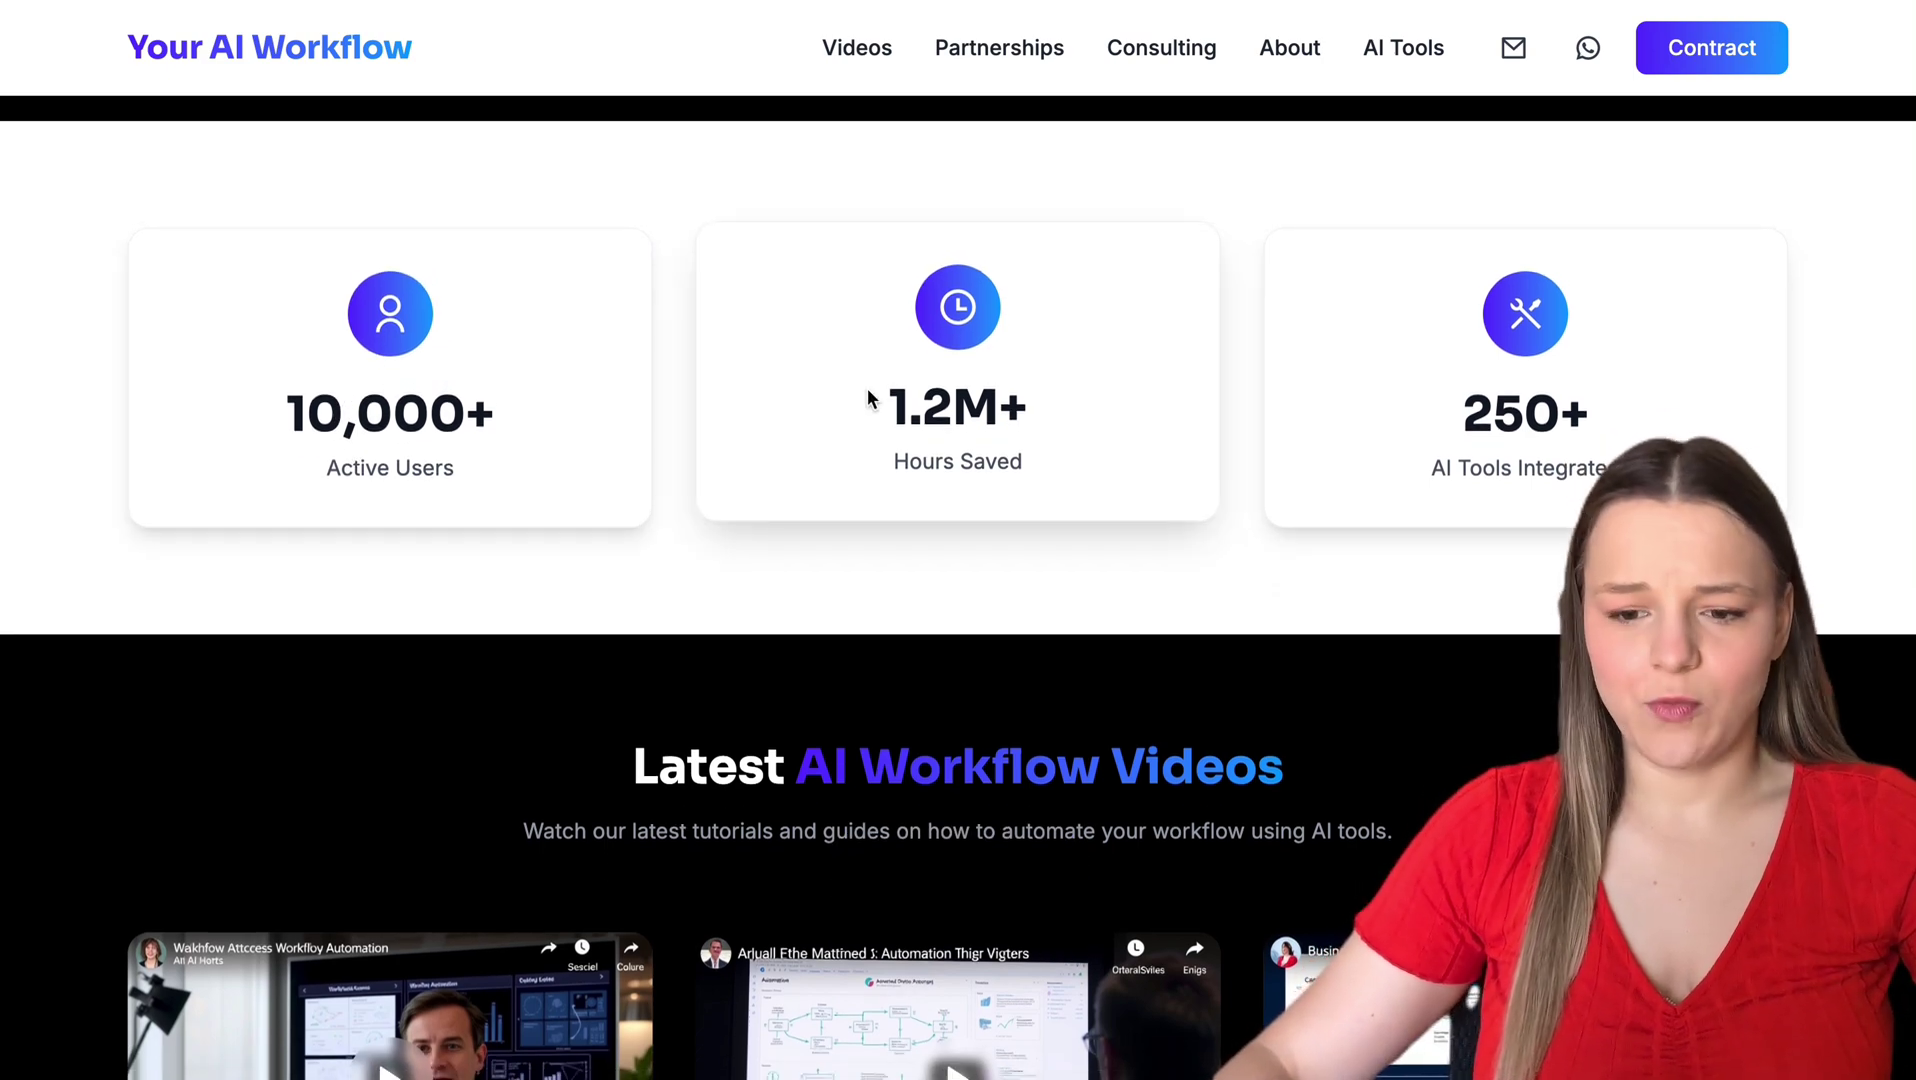
pyautogui.scroll(-9, 1900, 418)
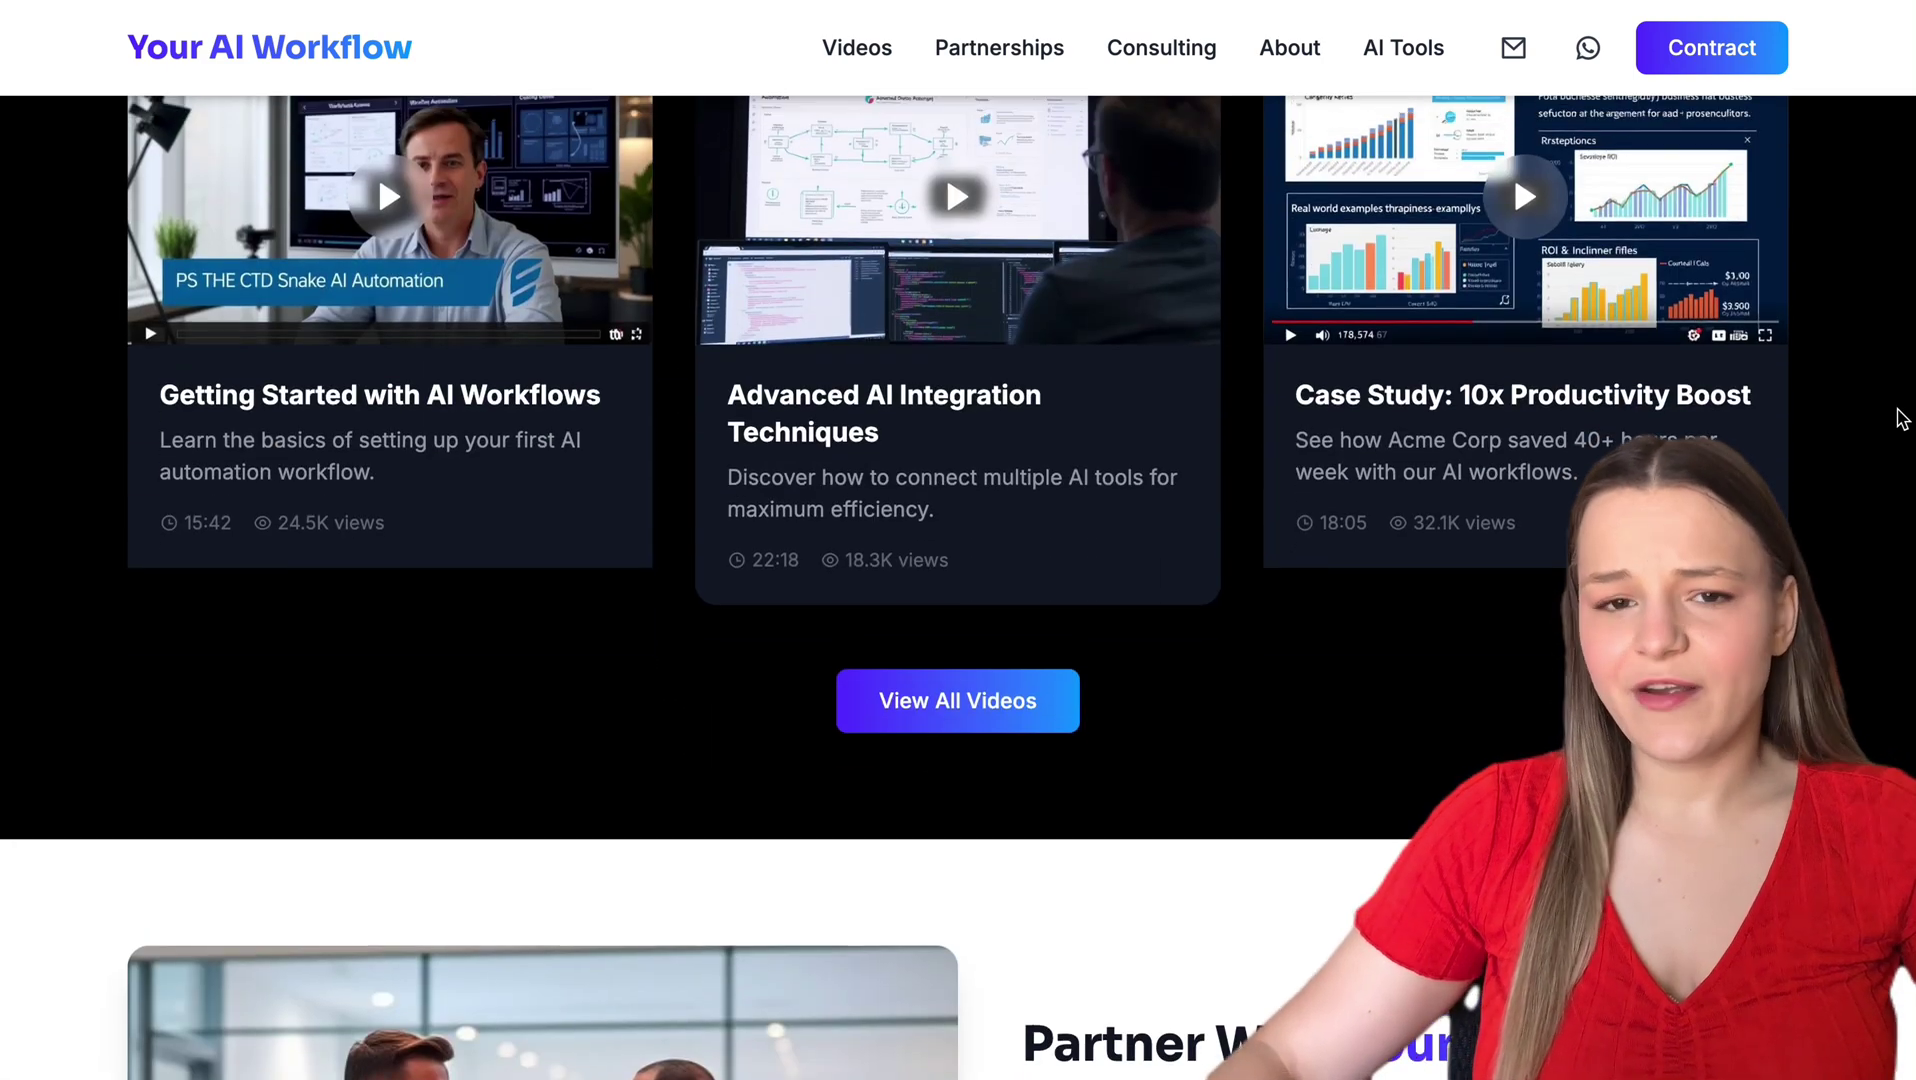
pyautogui.scroll(2, 1900, 418)
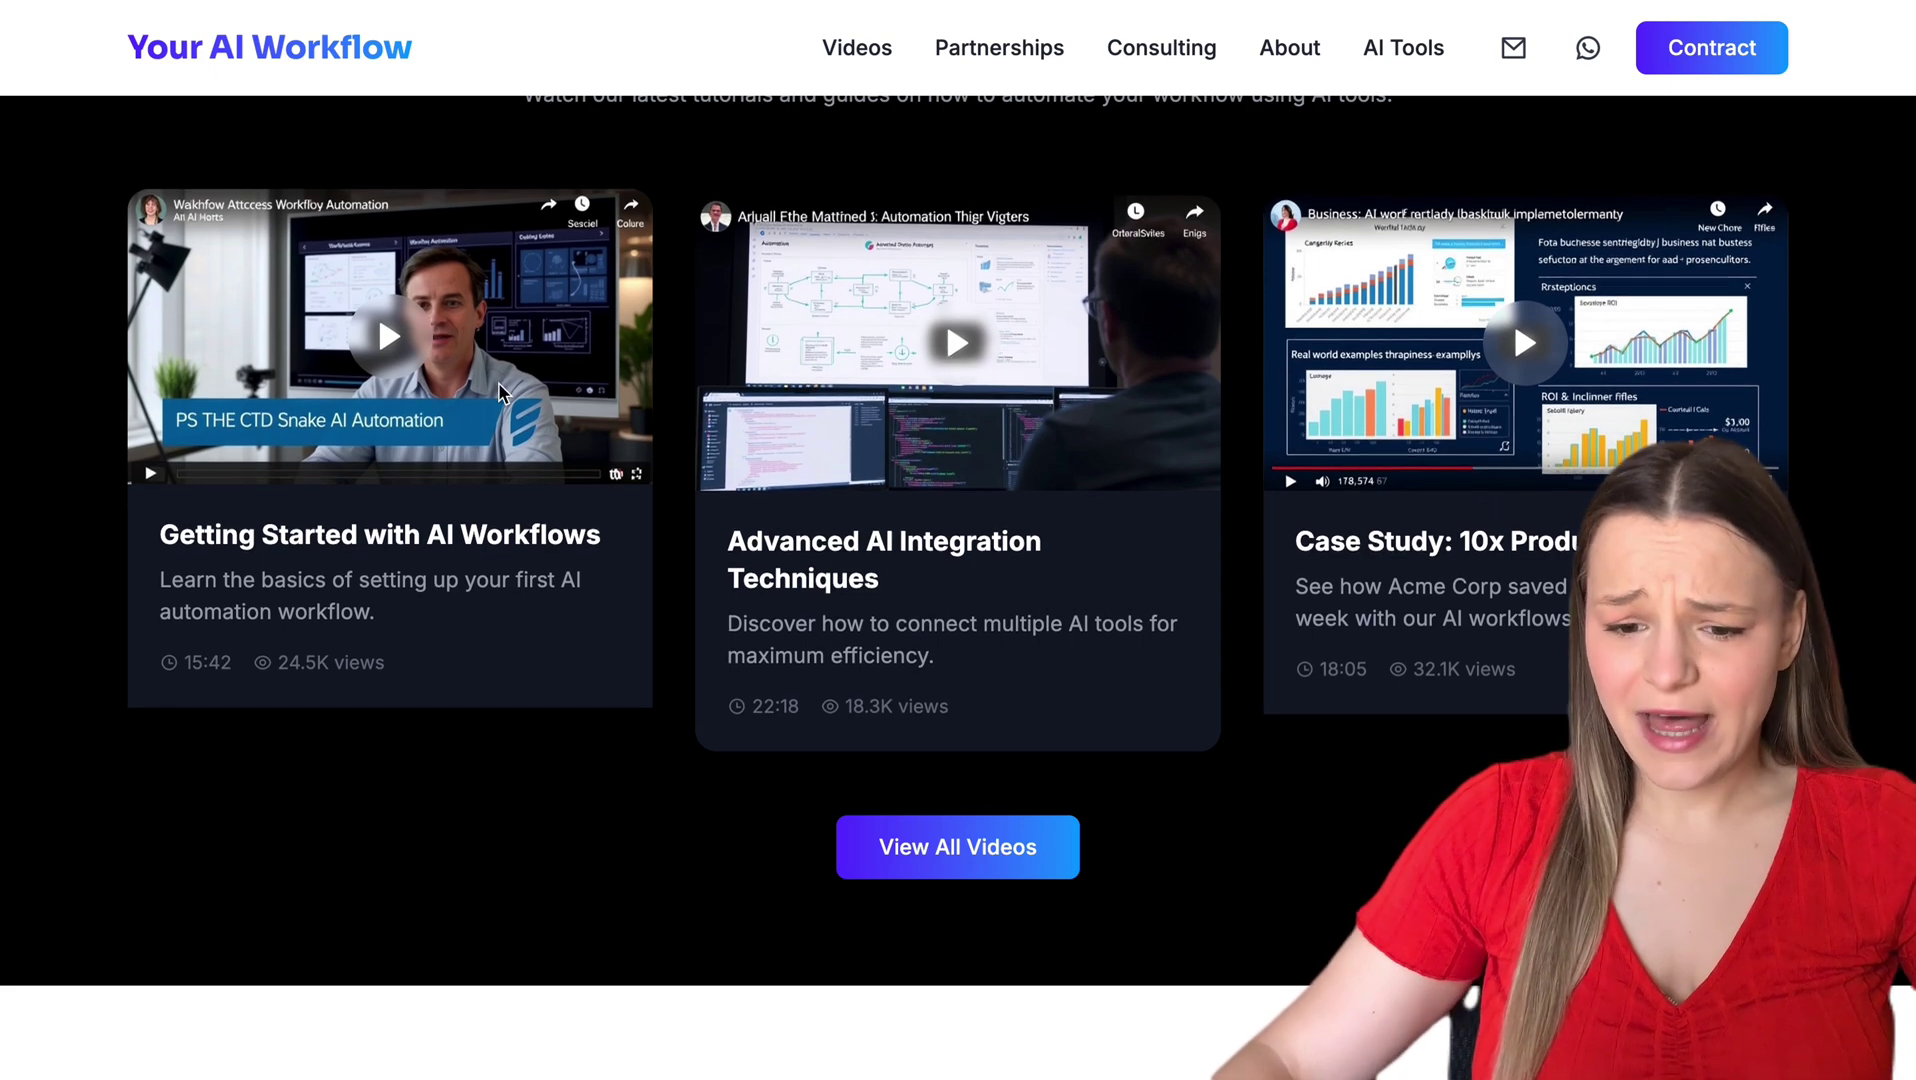
pyautogui.scroll(-10, 575, 656)
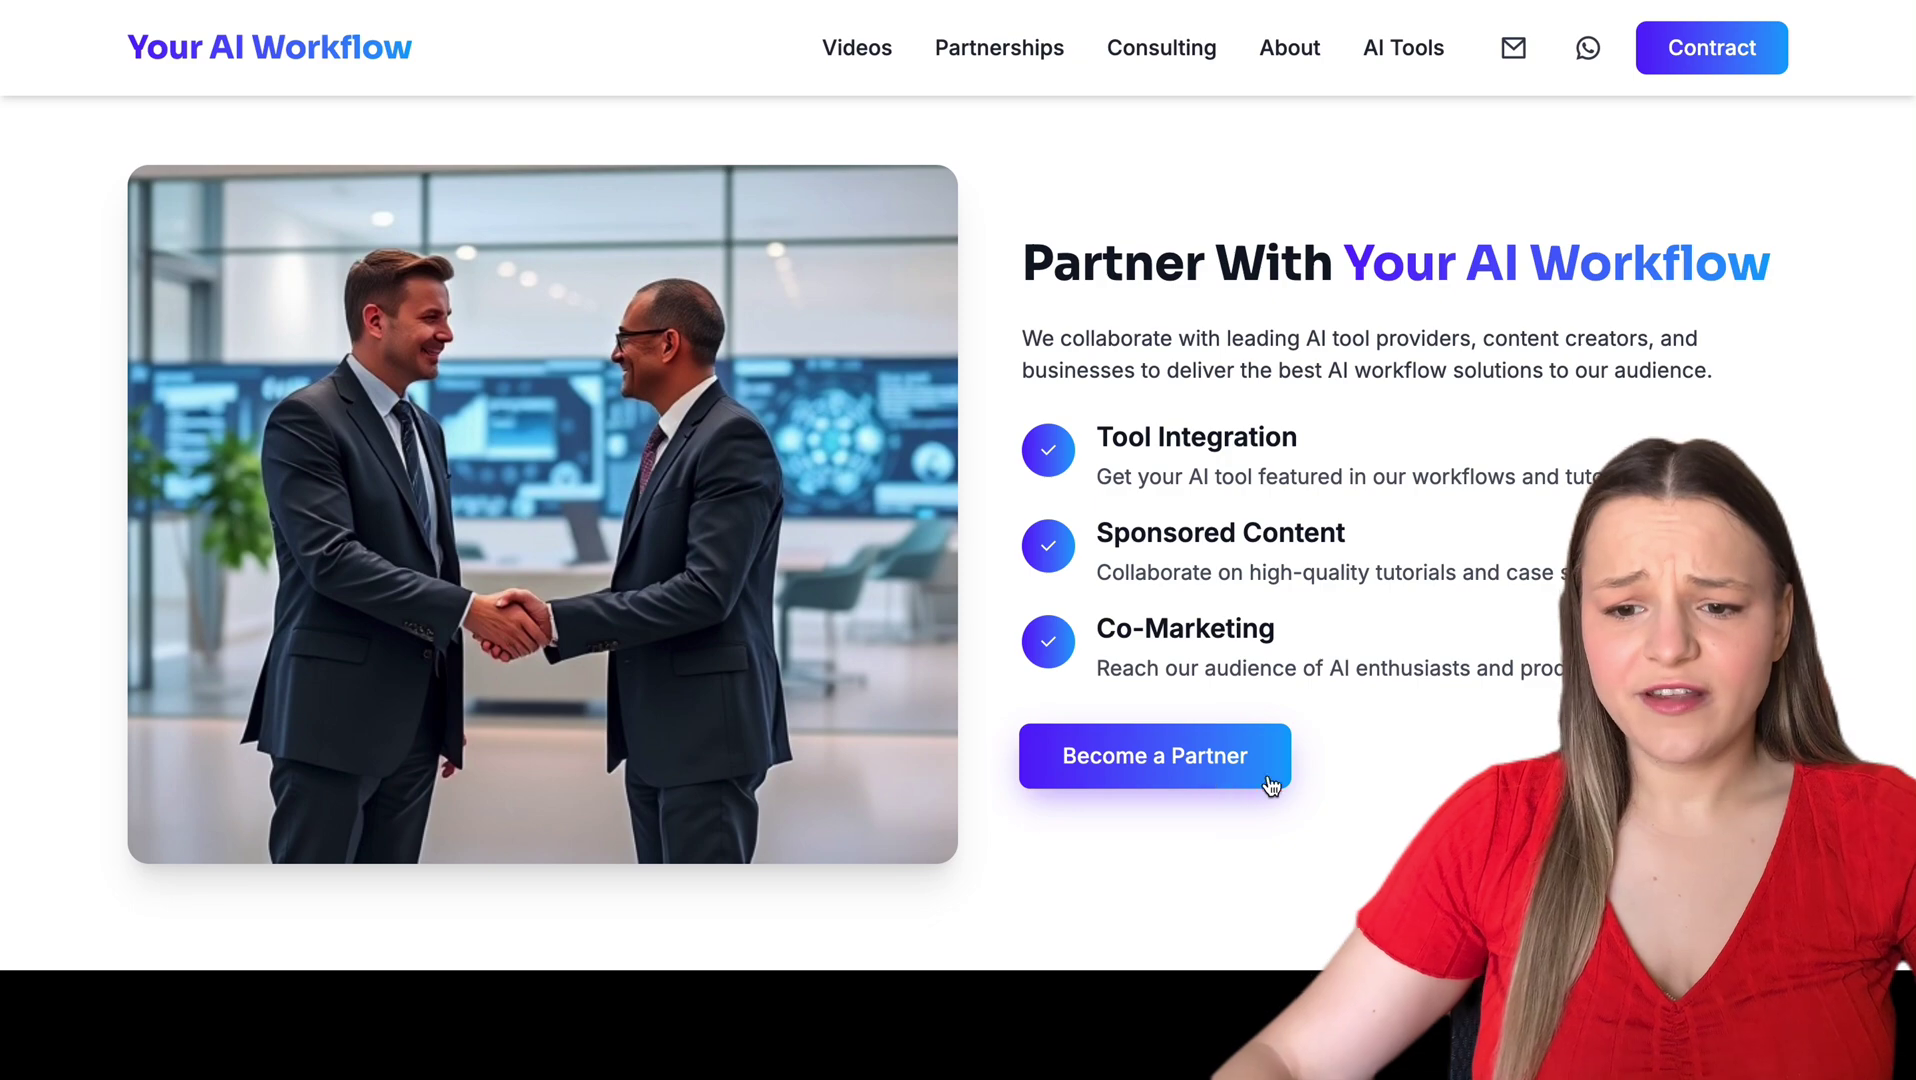
pyautogui.scroll(-12, 1394, 800)
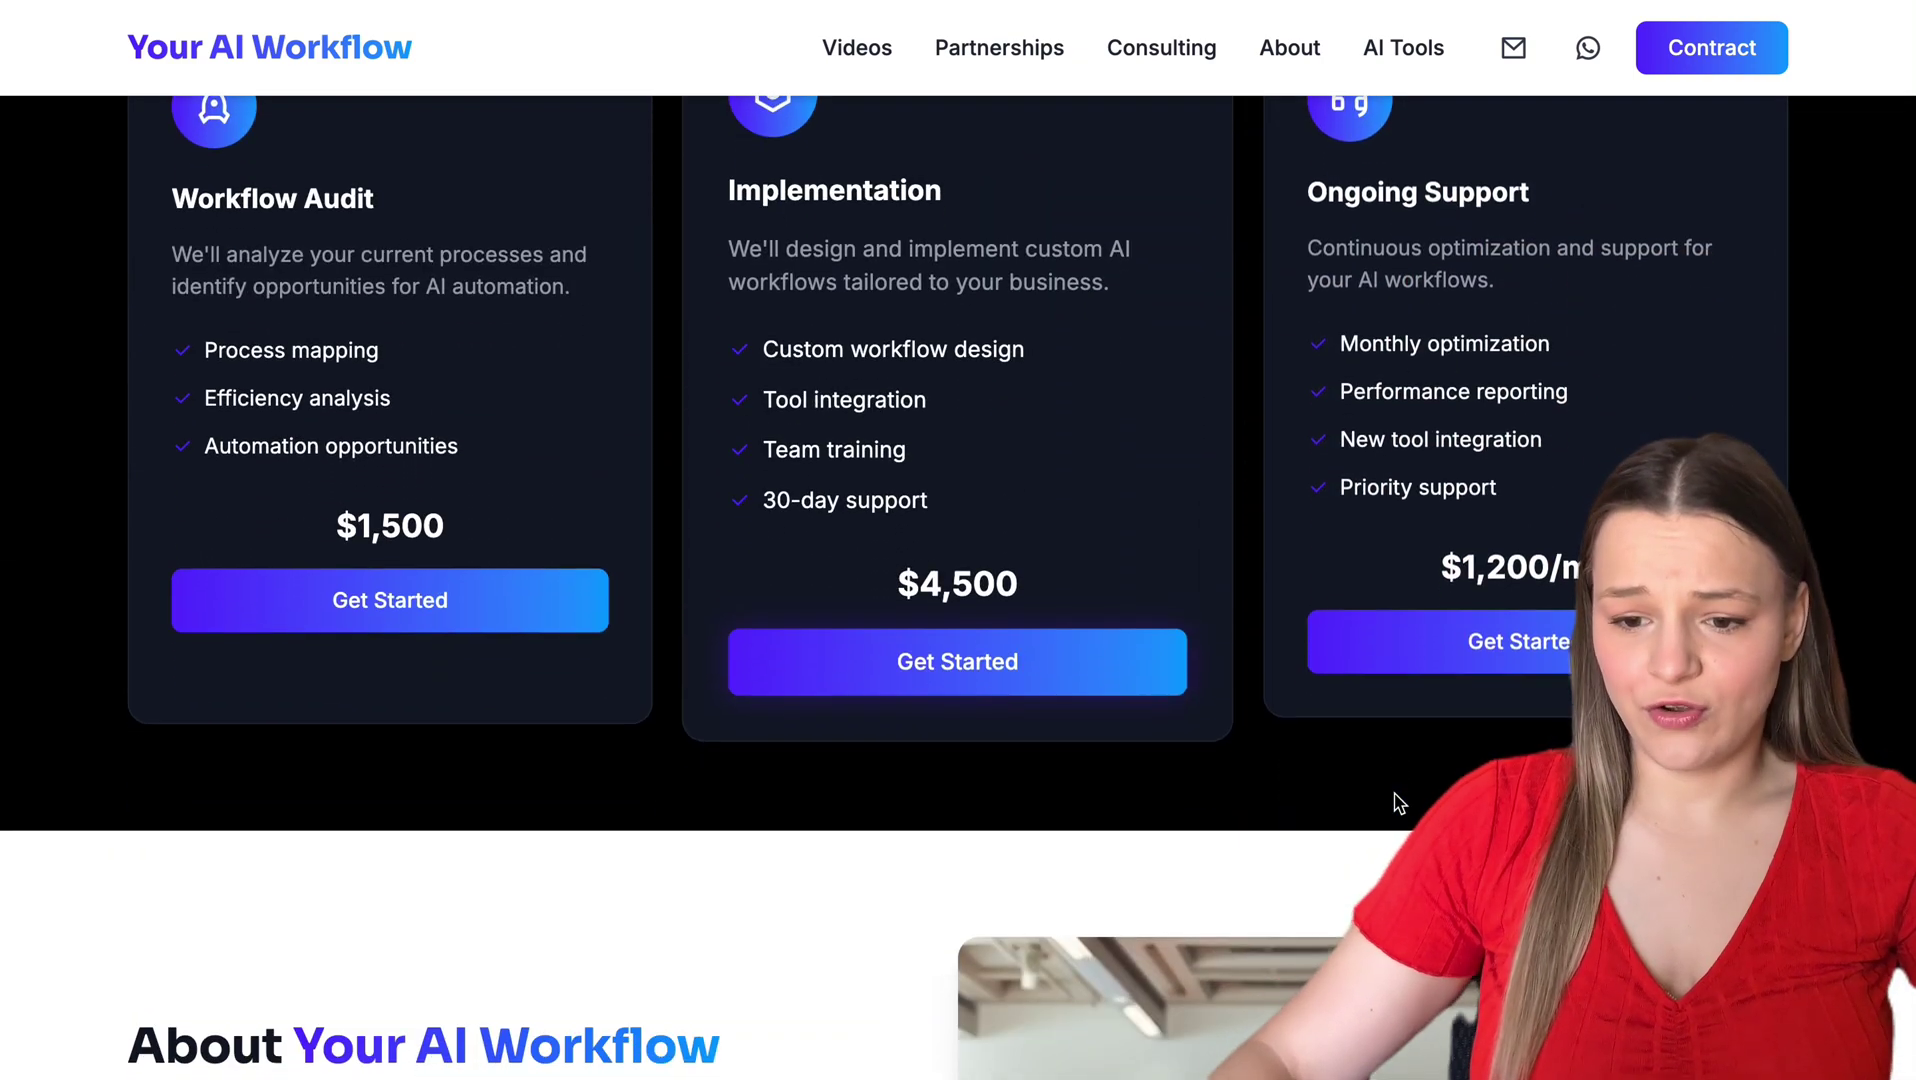
pyautogui.scroll(-4, 1137, 724)
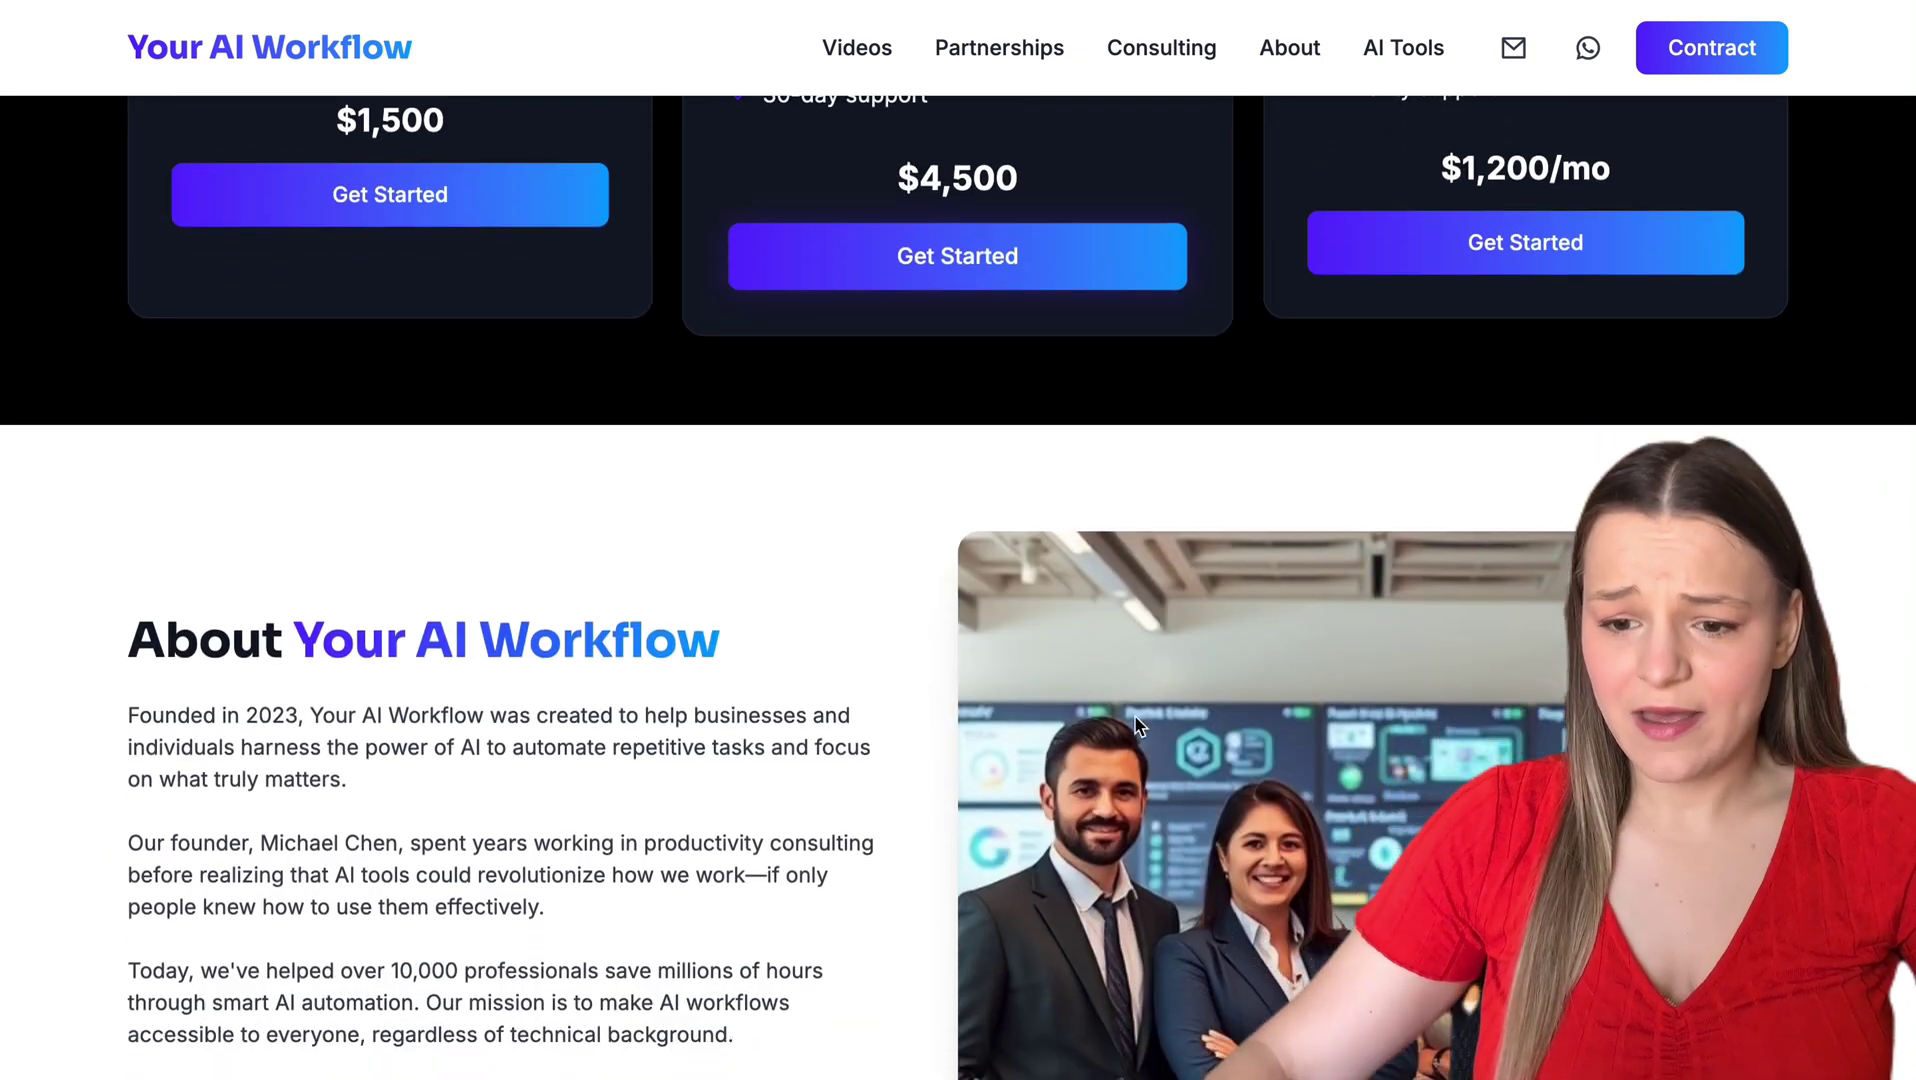
pyautogui.scroll(-3, 1137, 724)
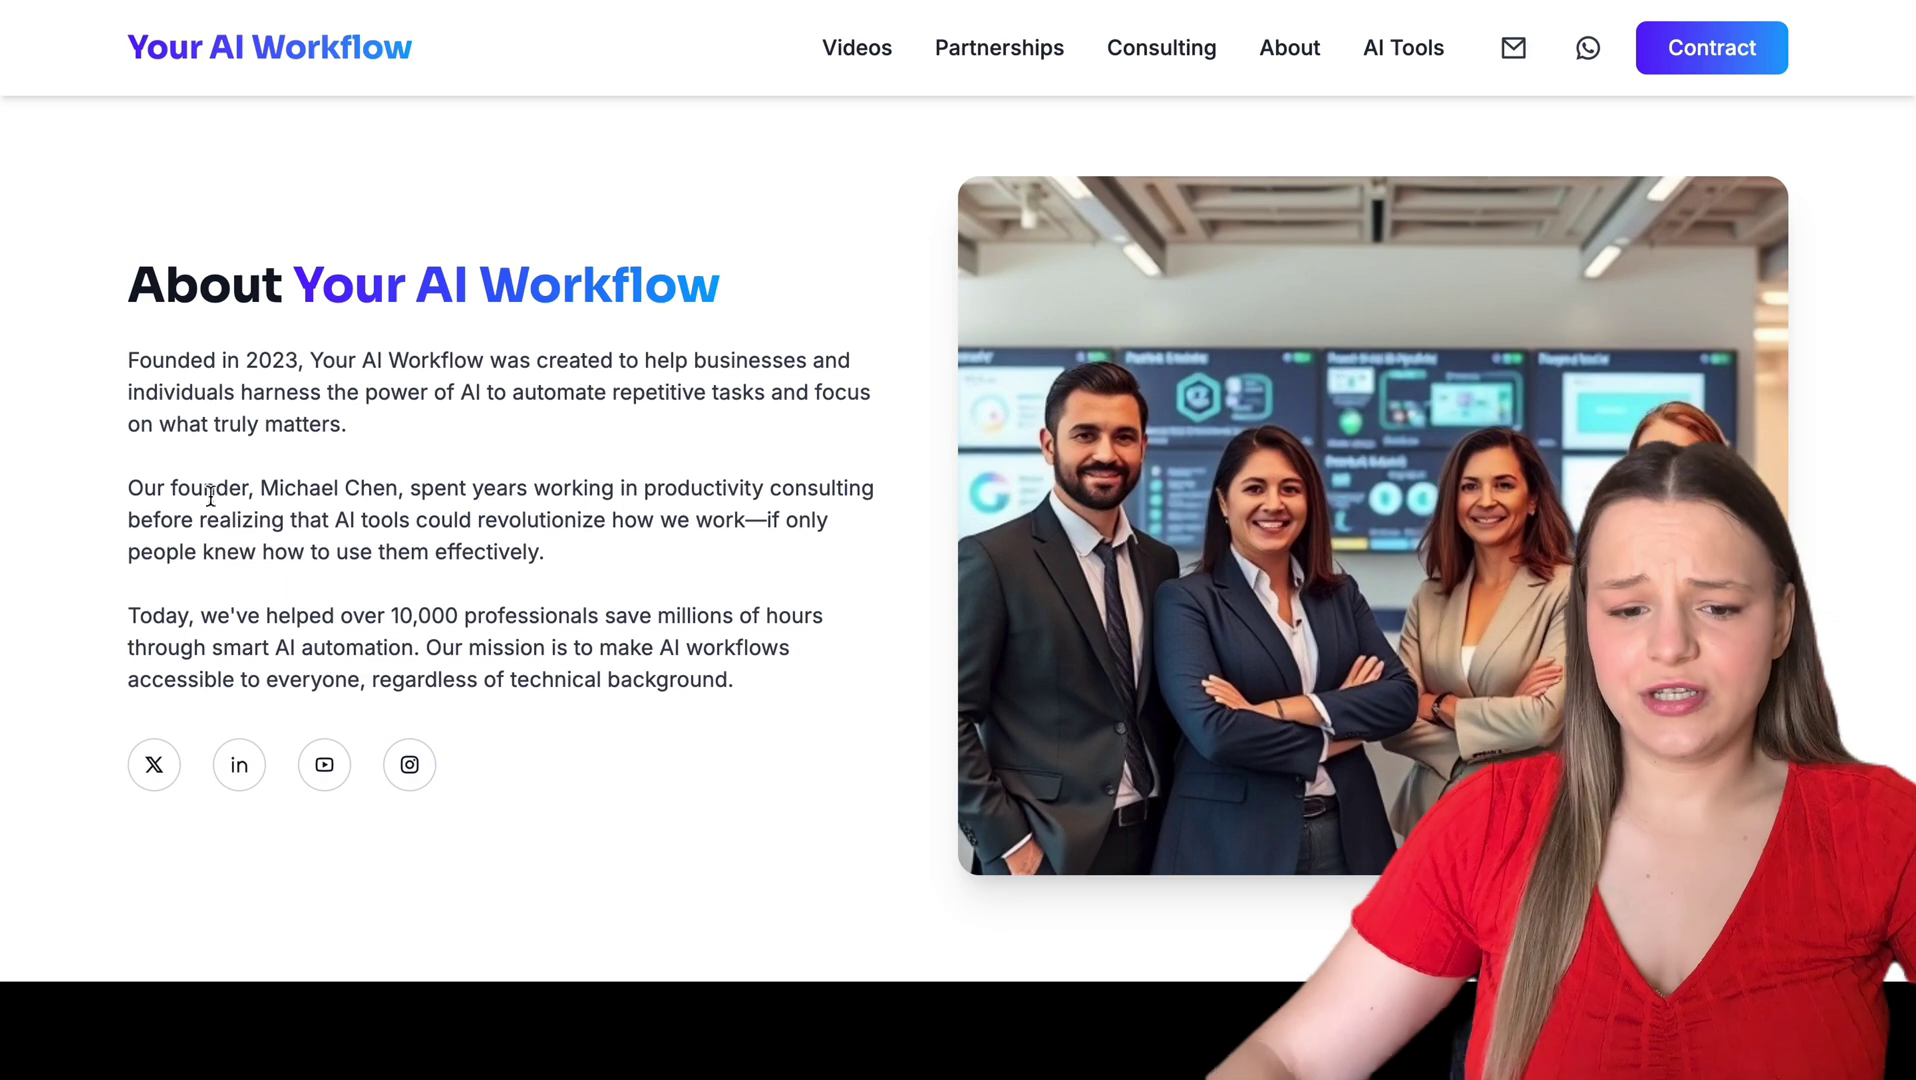
pyautogui.scroll(-8, 799, 738)
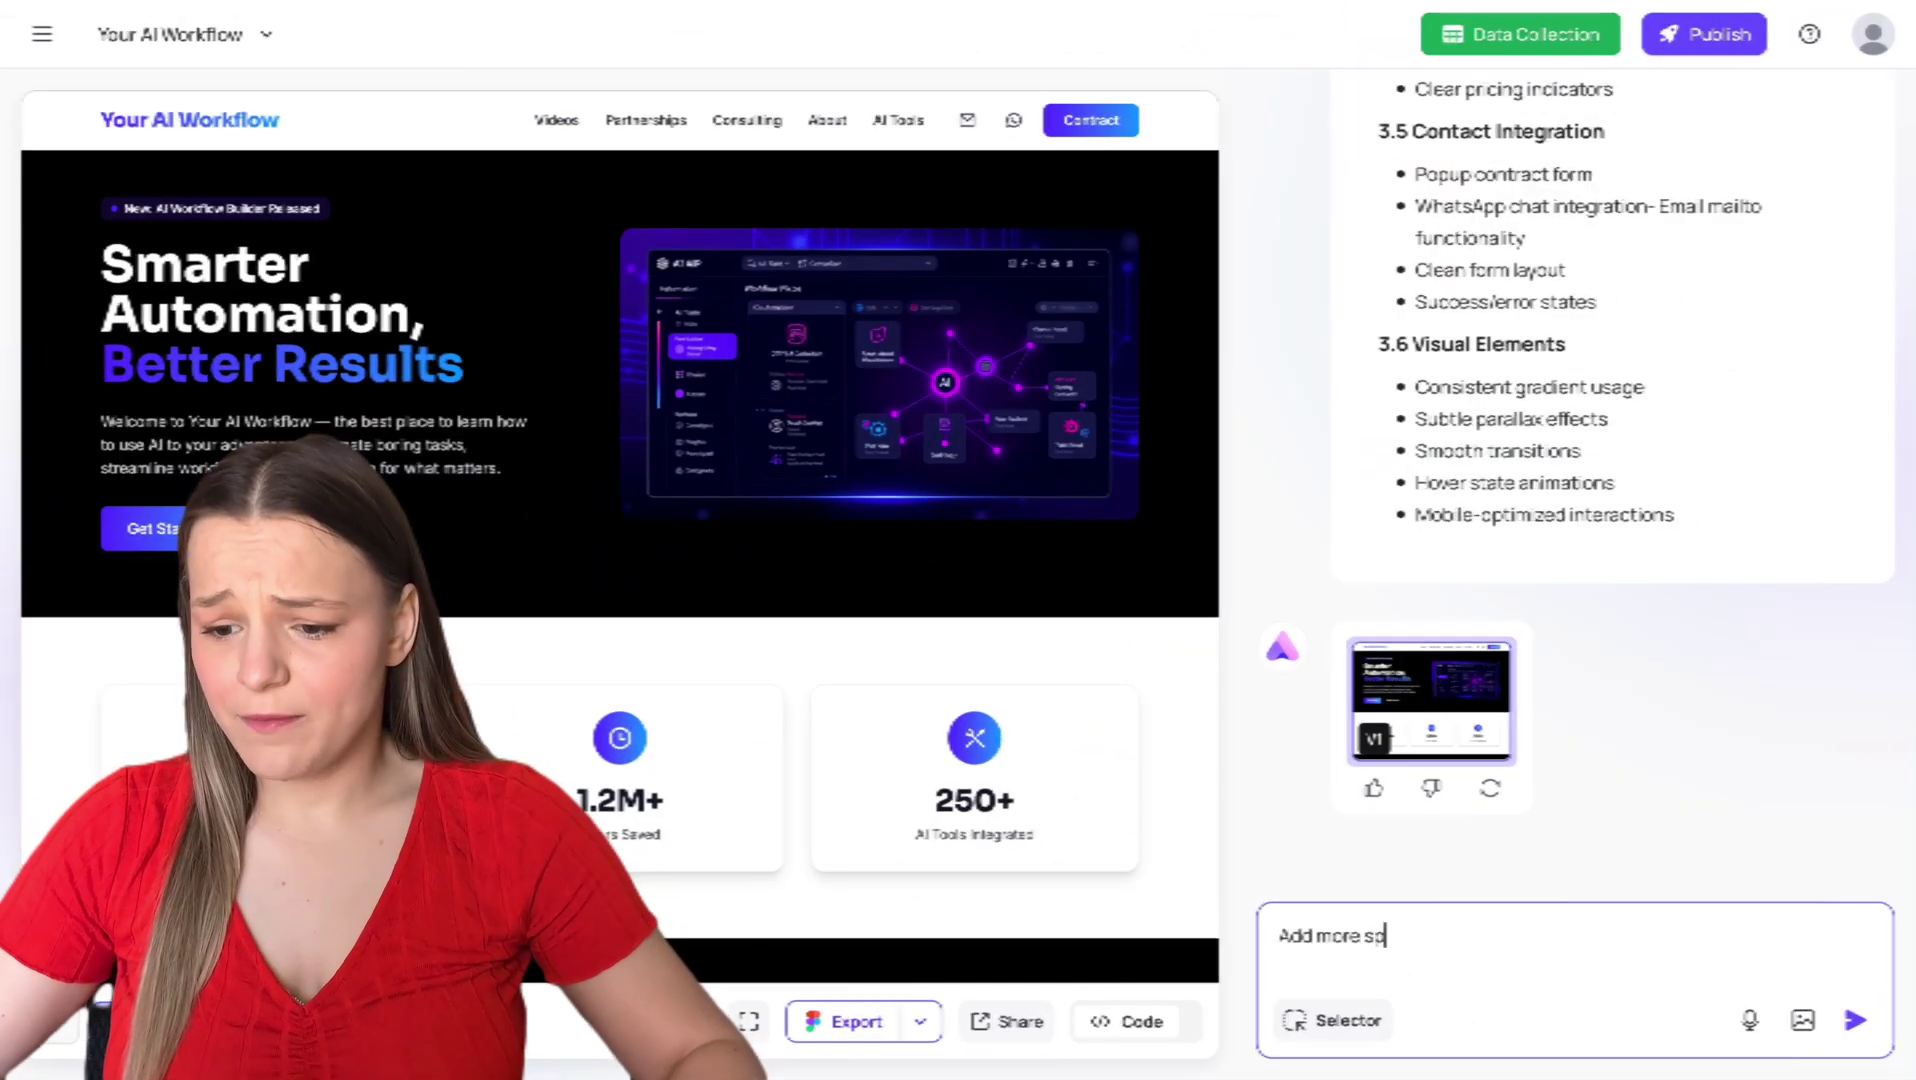
# Step: Write a change request to add more space to the hero section and replace its image with the auto-playing YouTube trailer
pyautogui.write('ace')
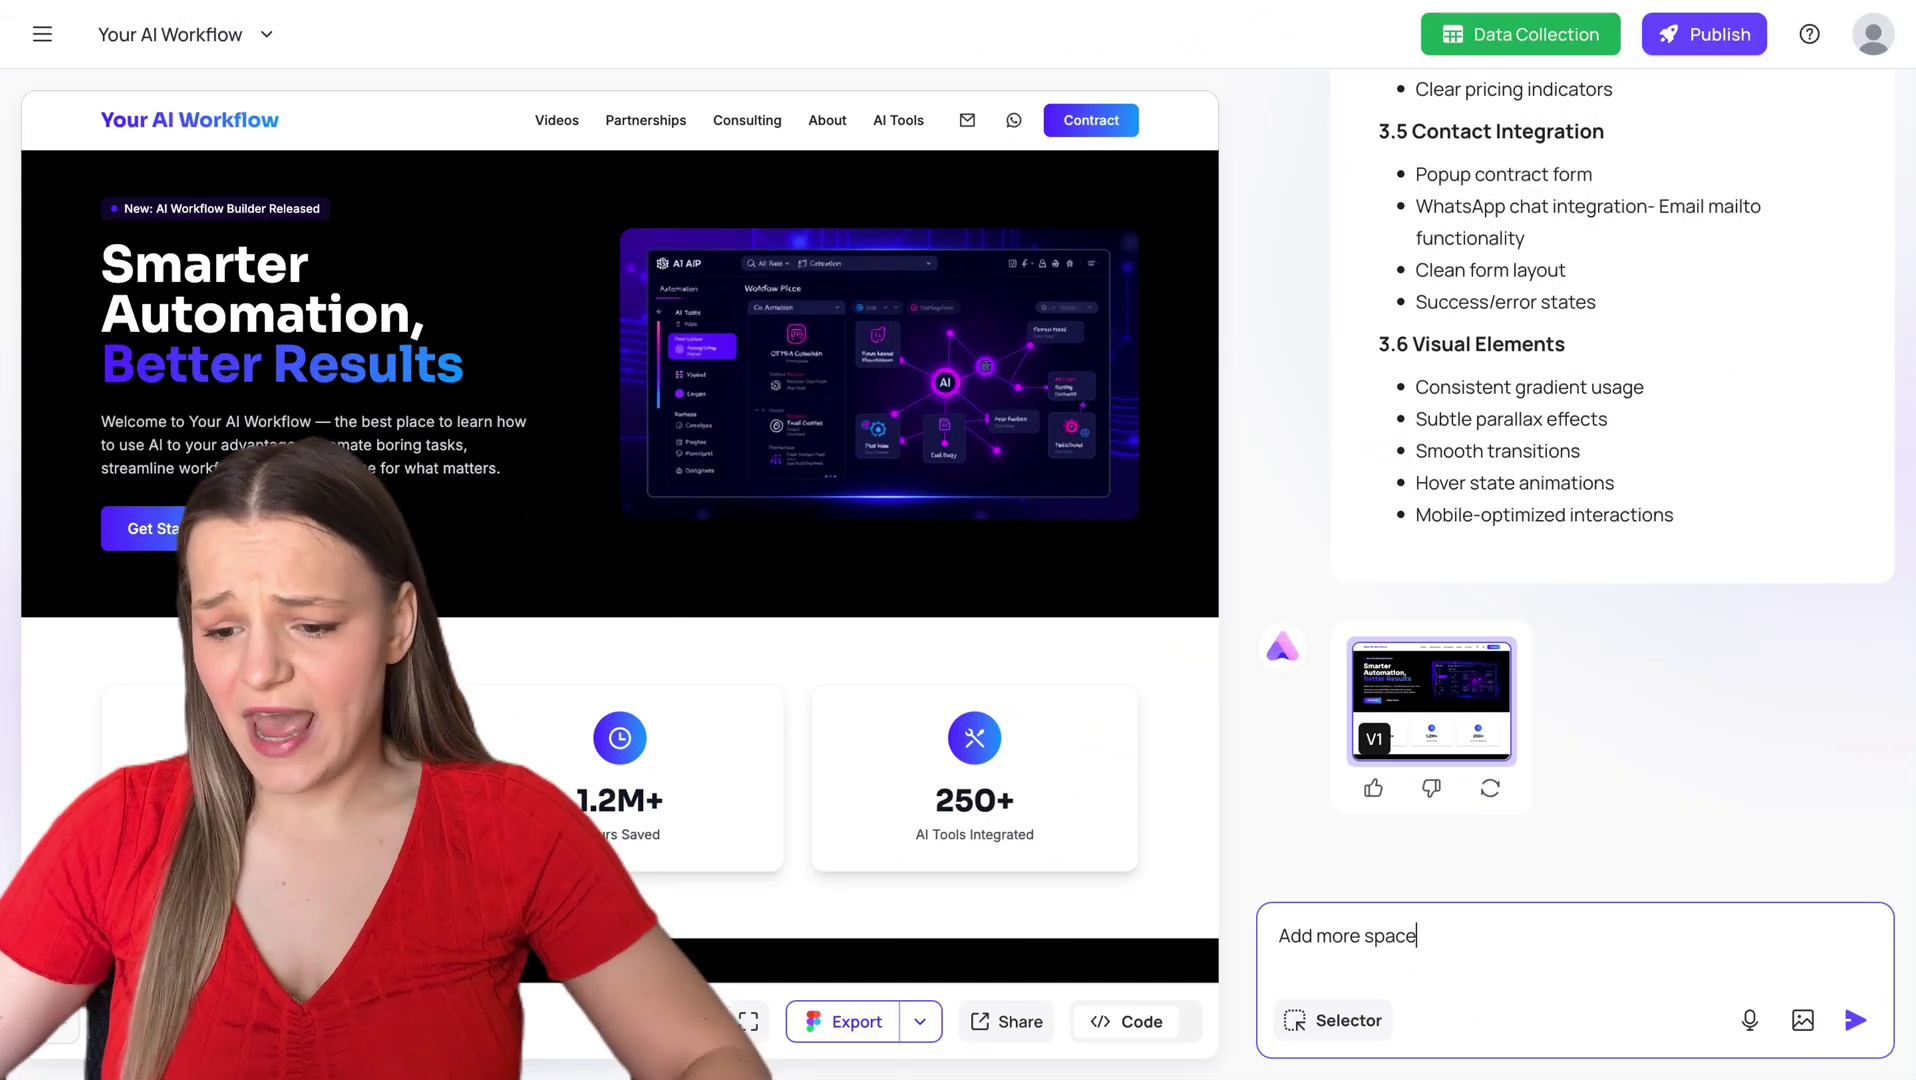
pyautogui.write(' to')
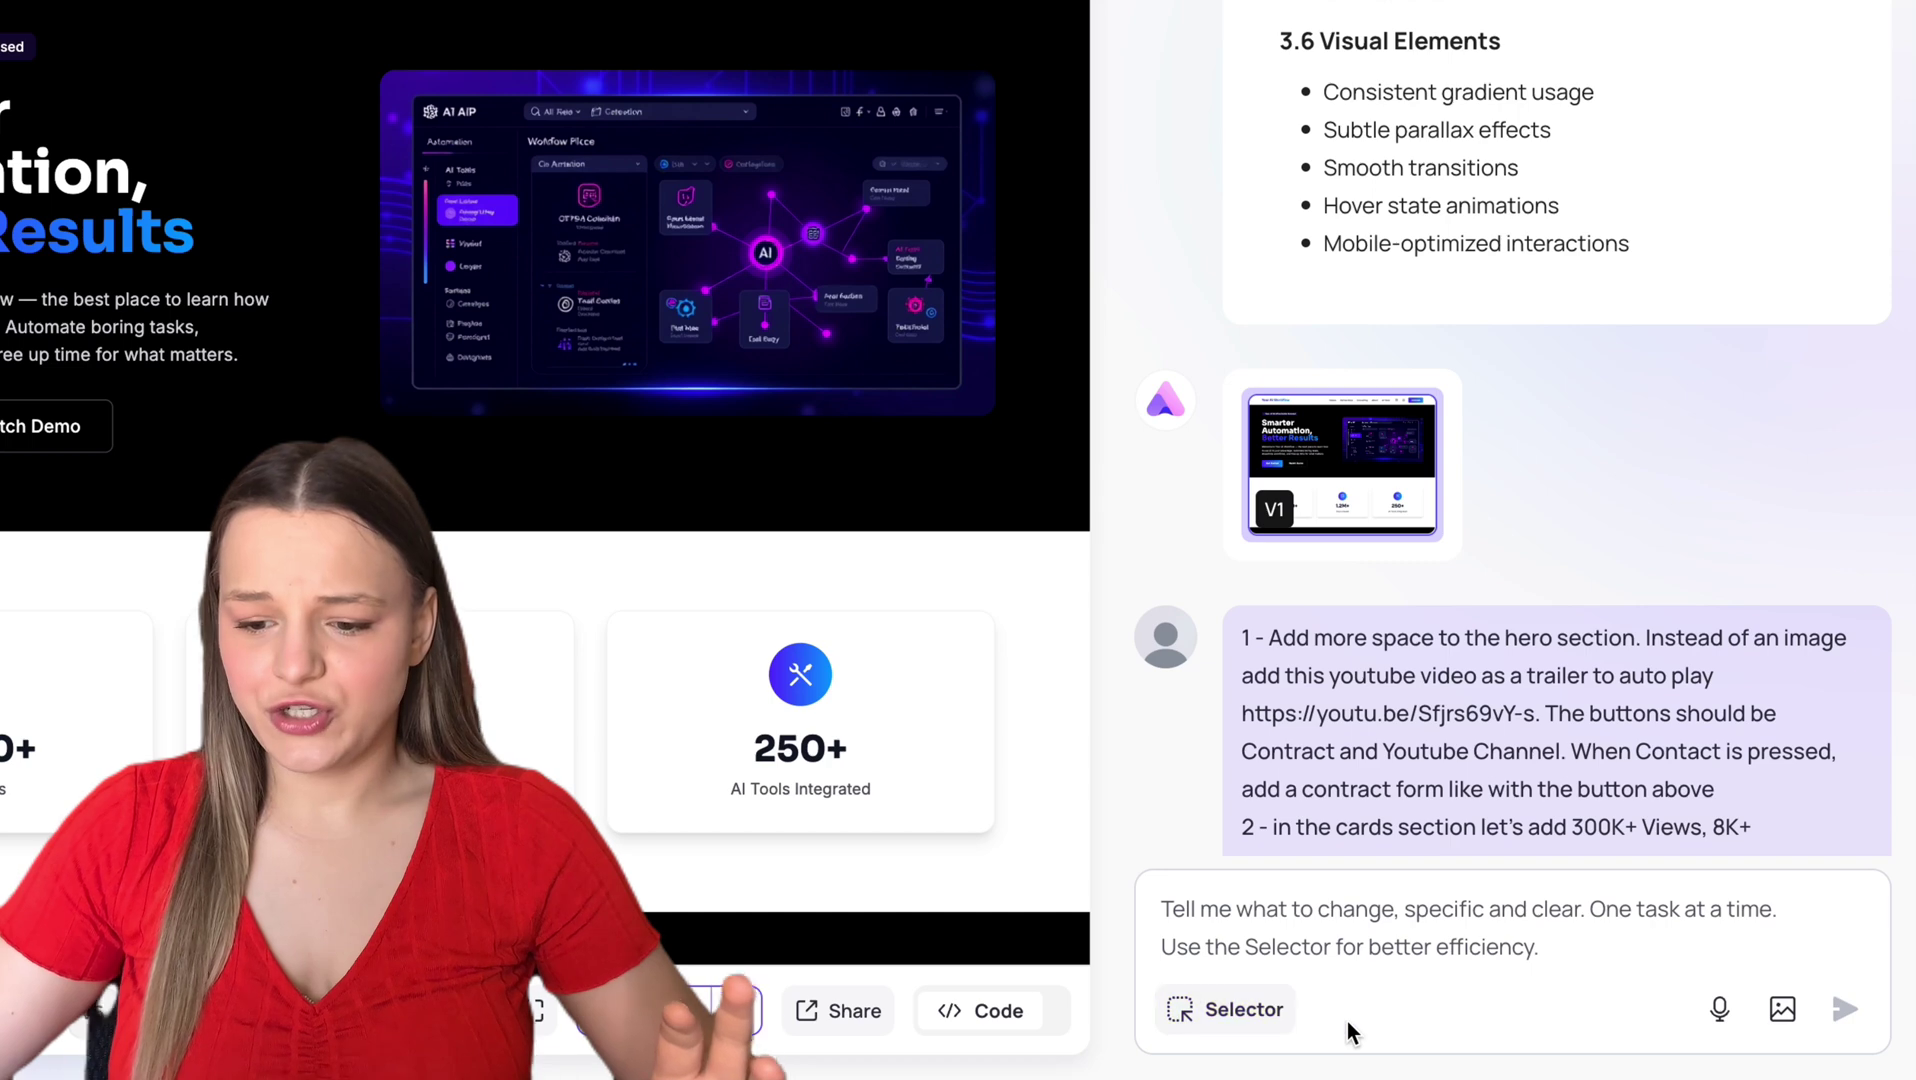
# Step: Pick the hero image on the page with the Selector and open its Image option
pyautogui.click(1285, 1020)
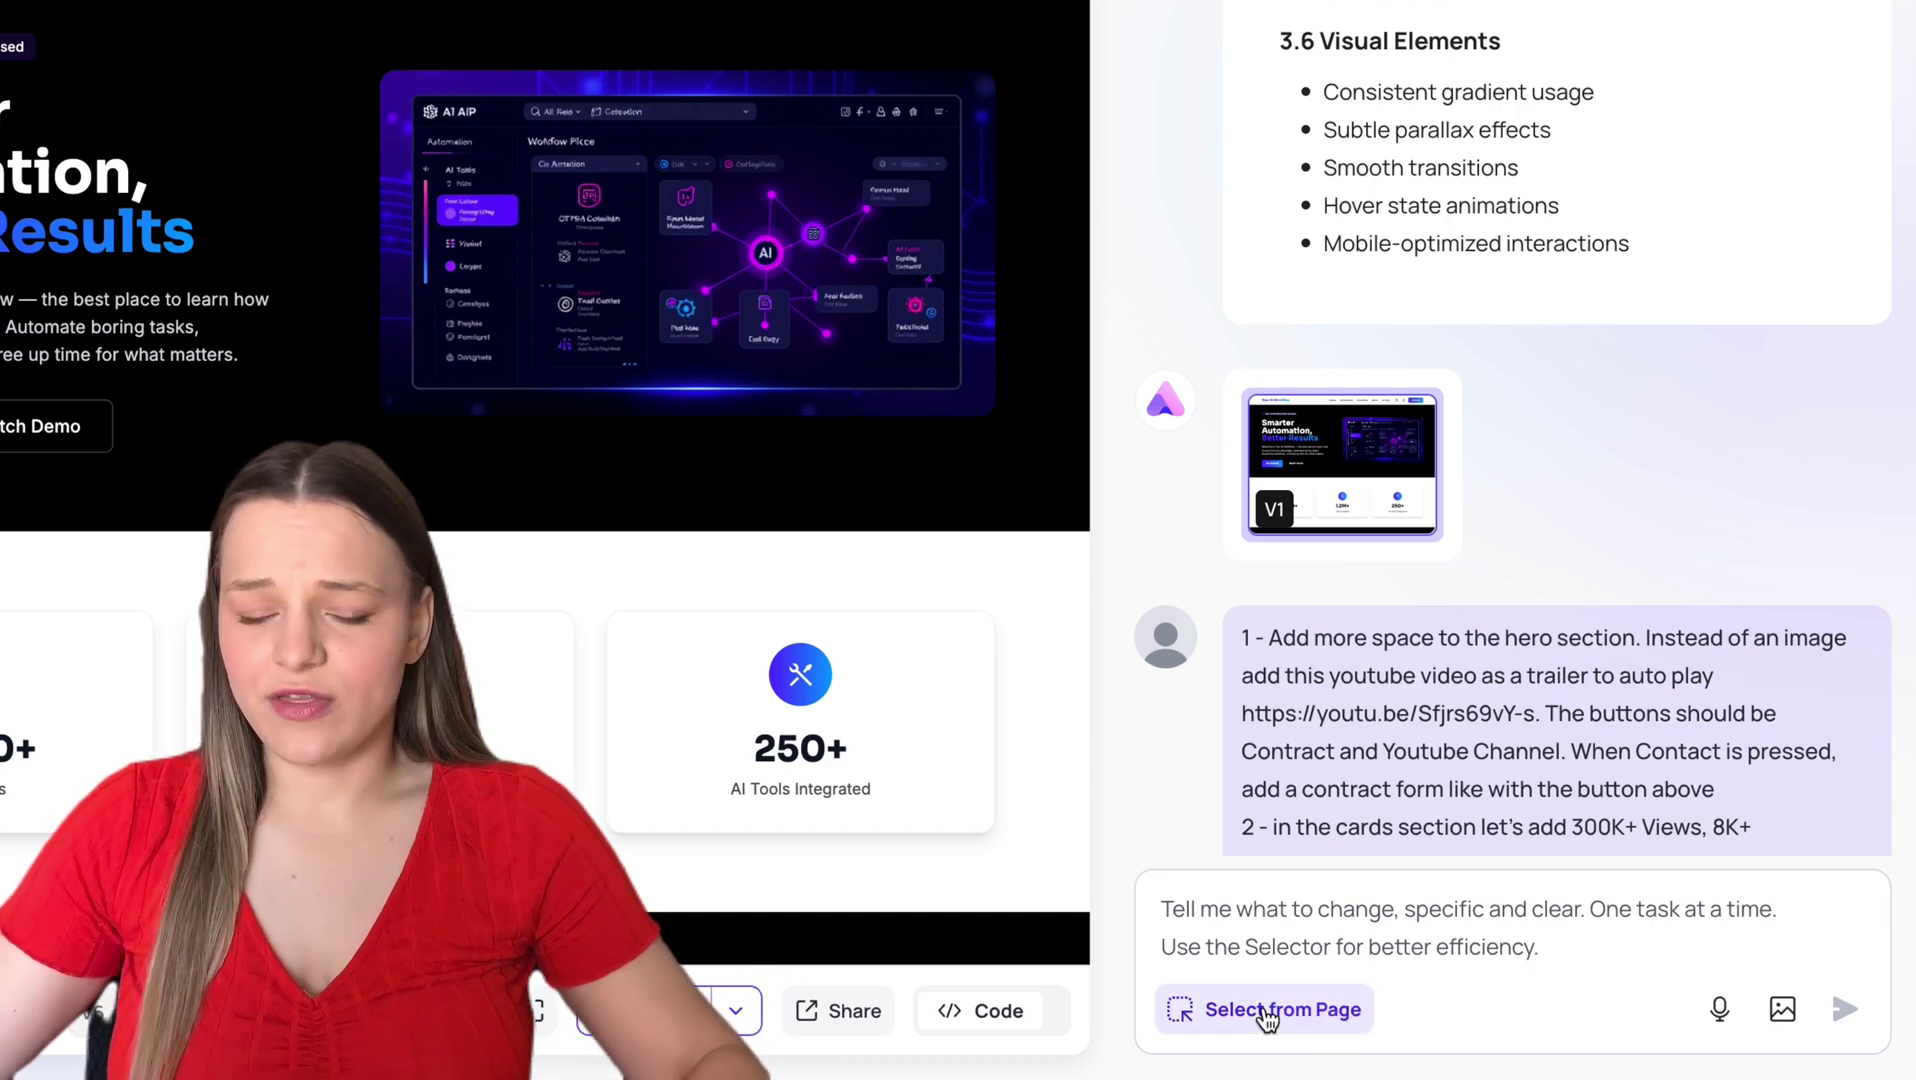
pyautogui.click(804, 142)
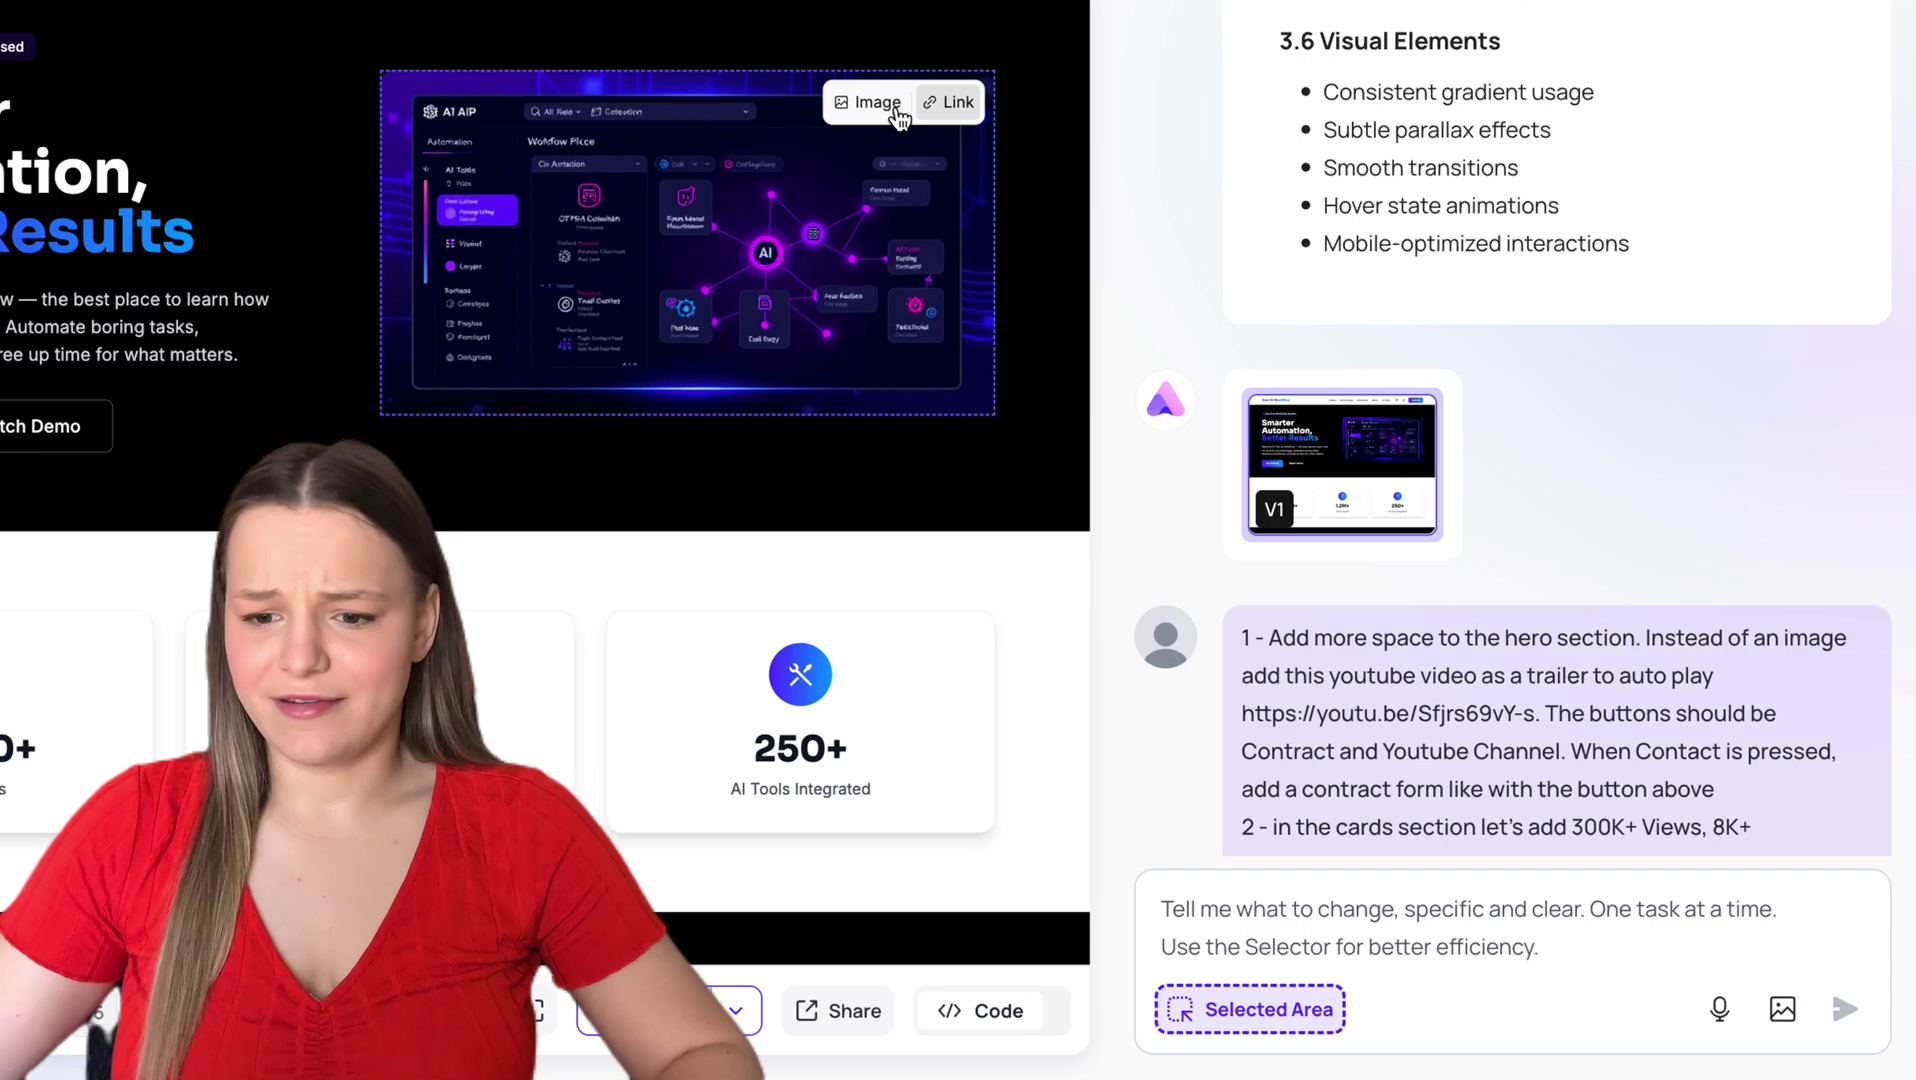
pyautogui.click(897, 106)
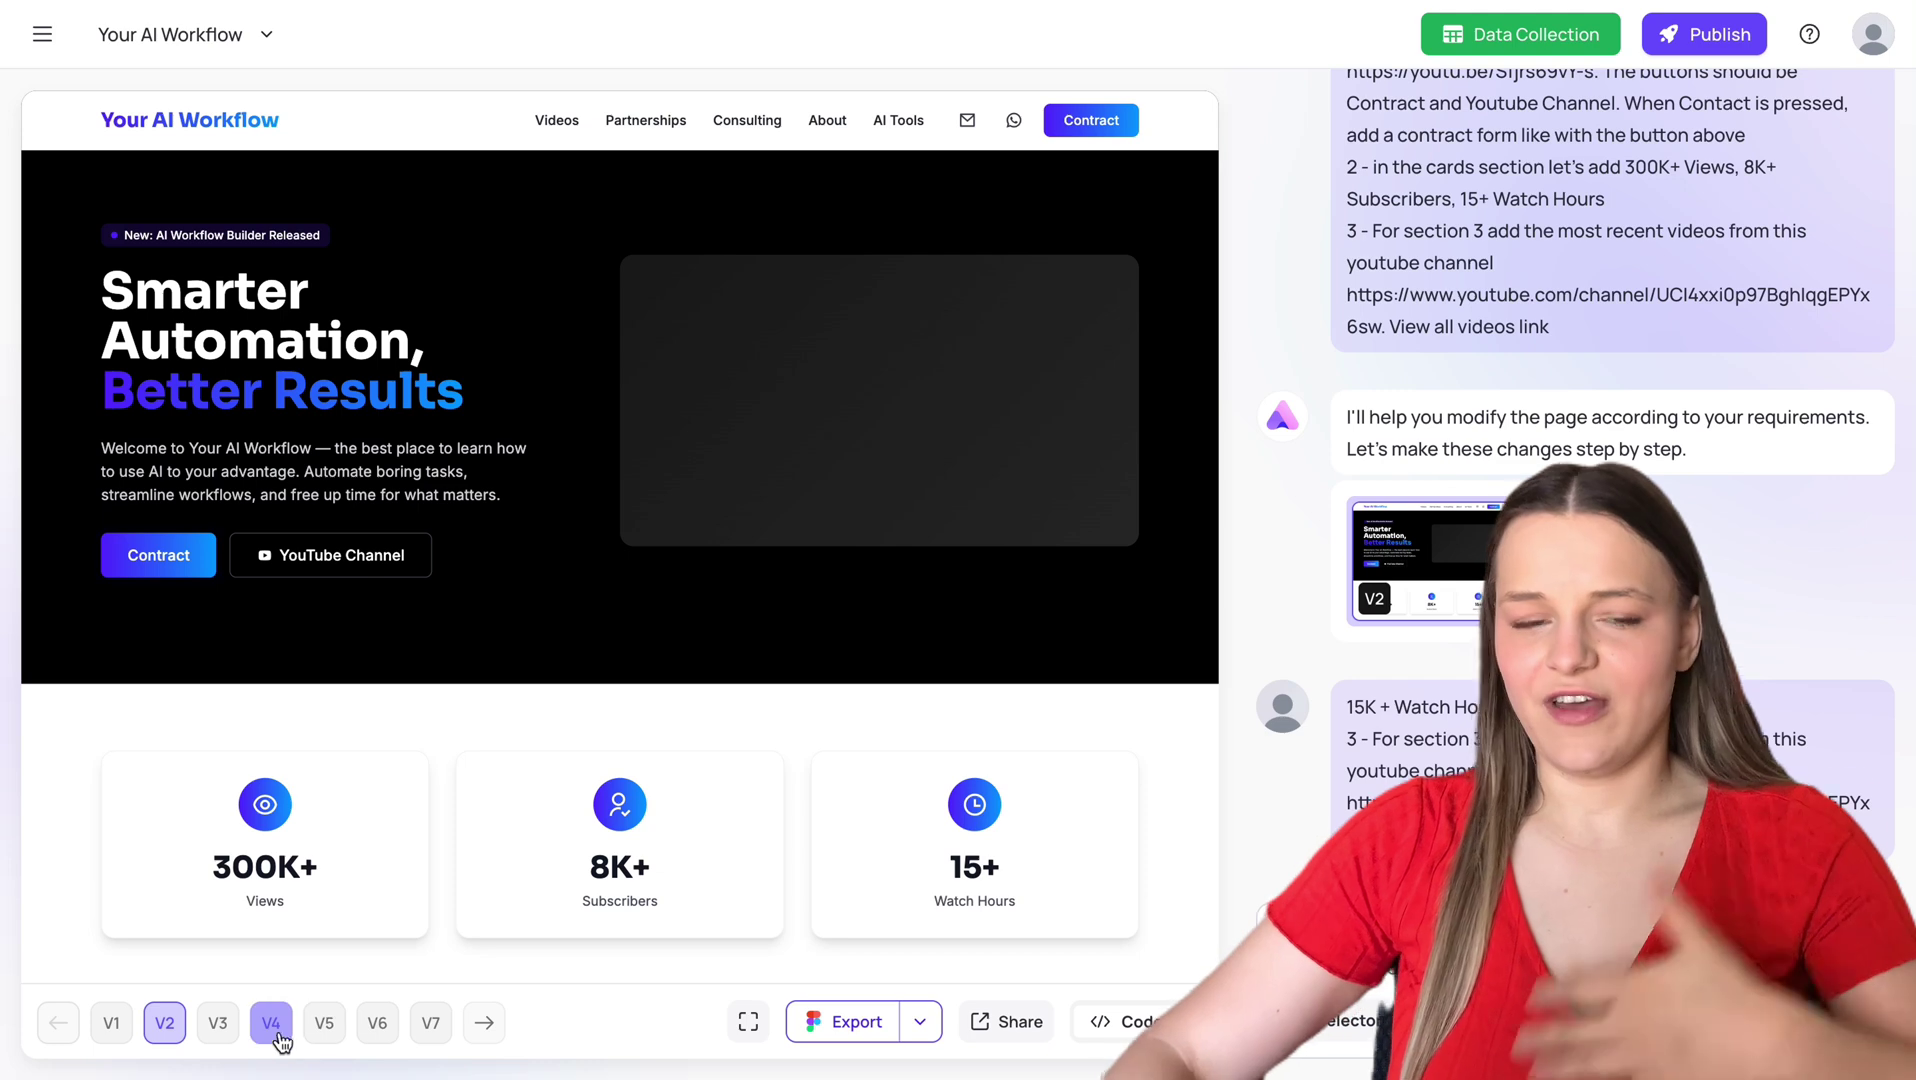
# Step: Compare versions V1 and V2 of the page
pyautogui.click(121, 1037)
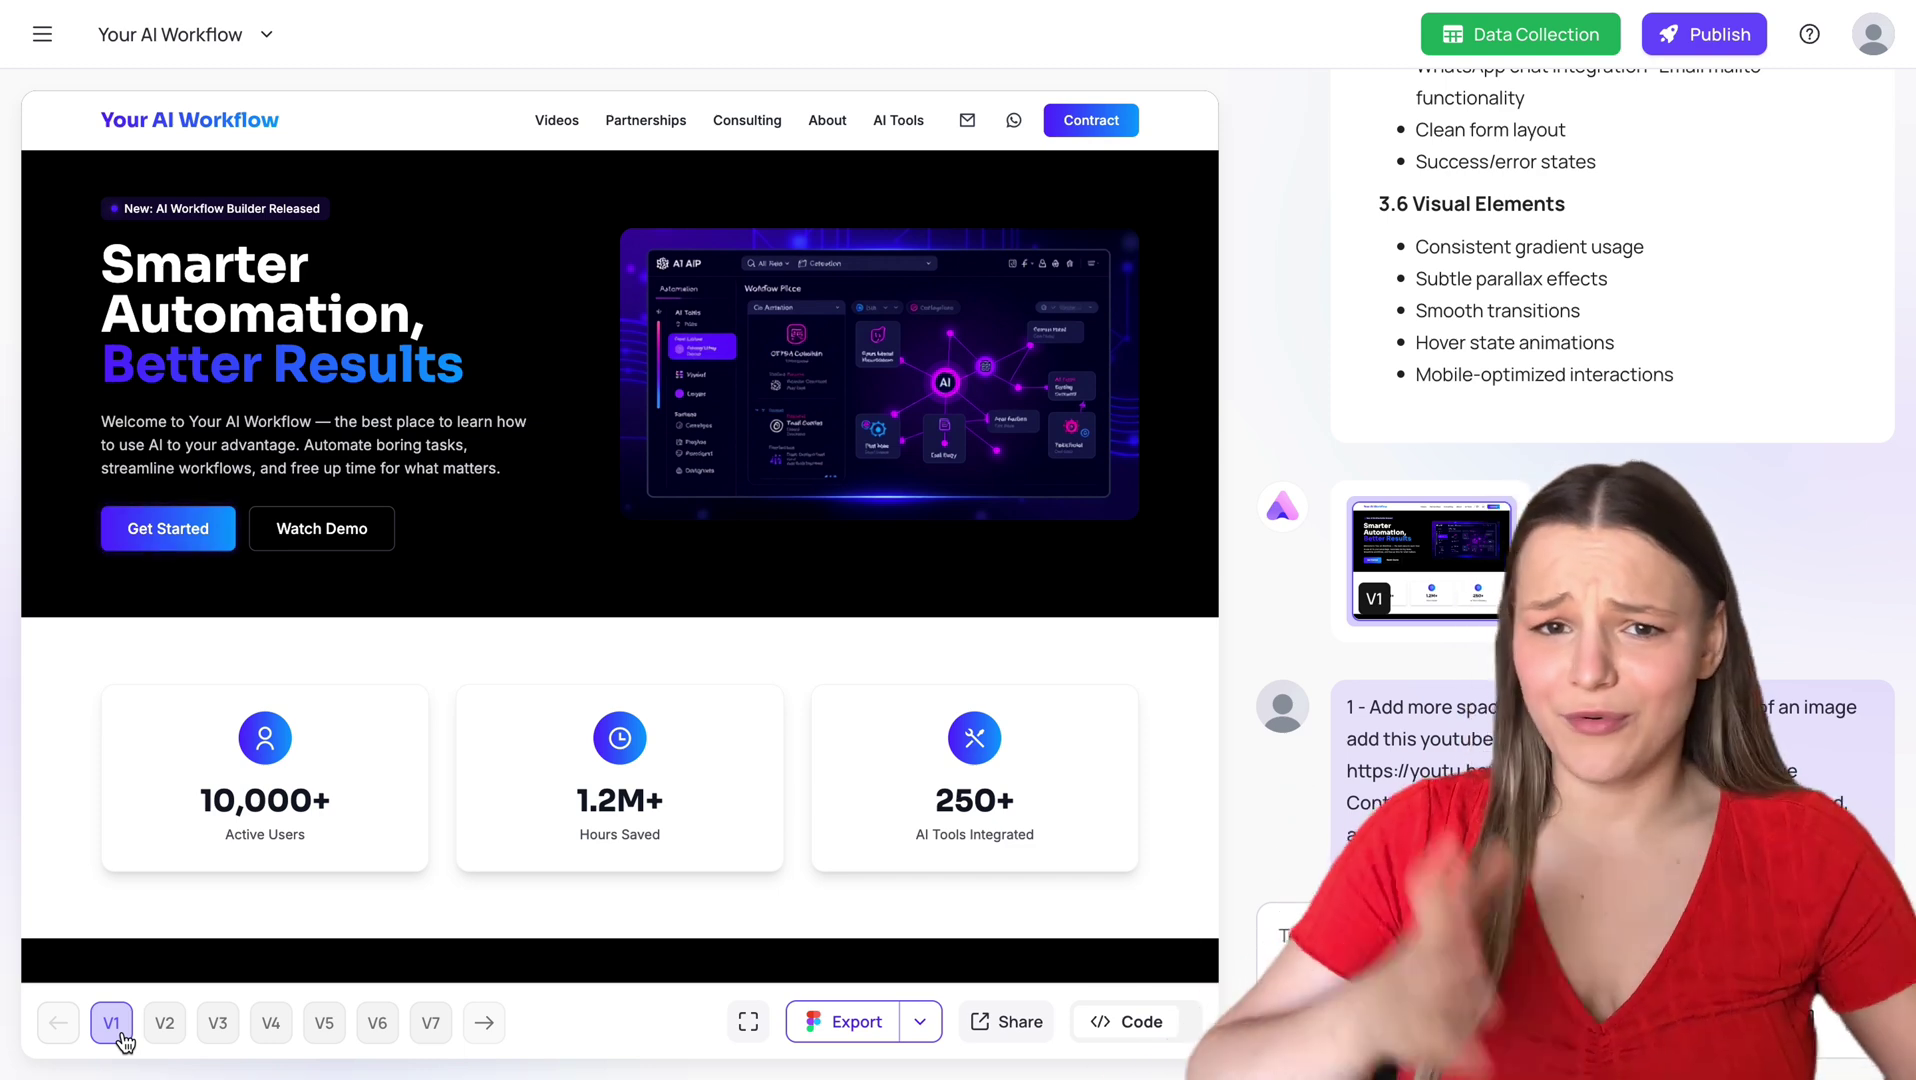
pyautogui.click(166, 1036)
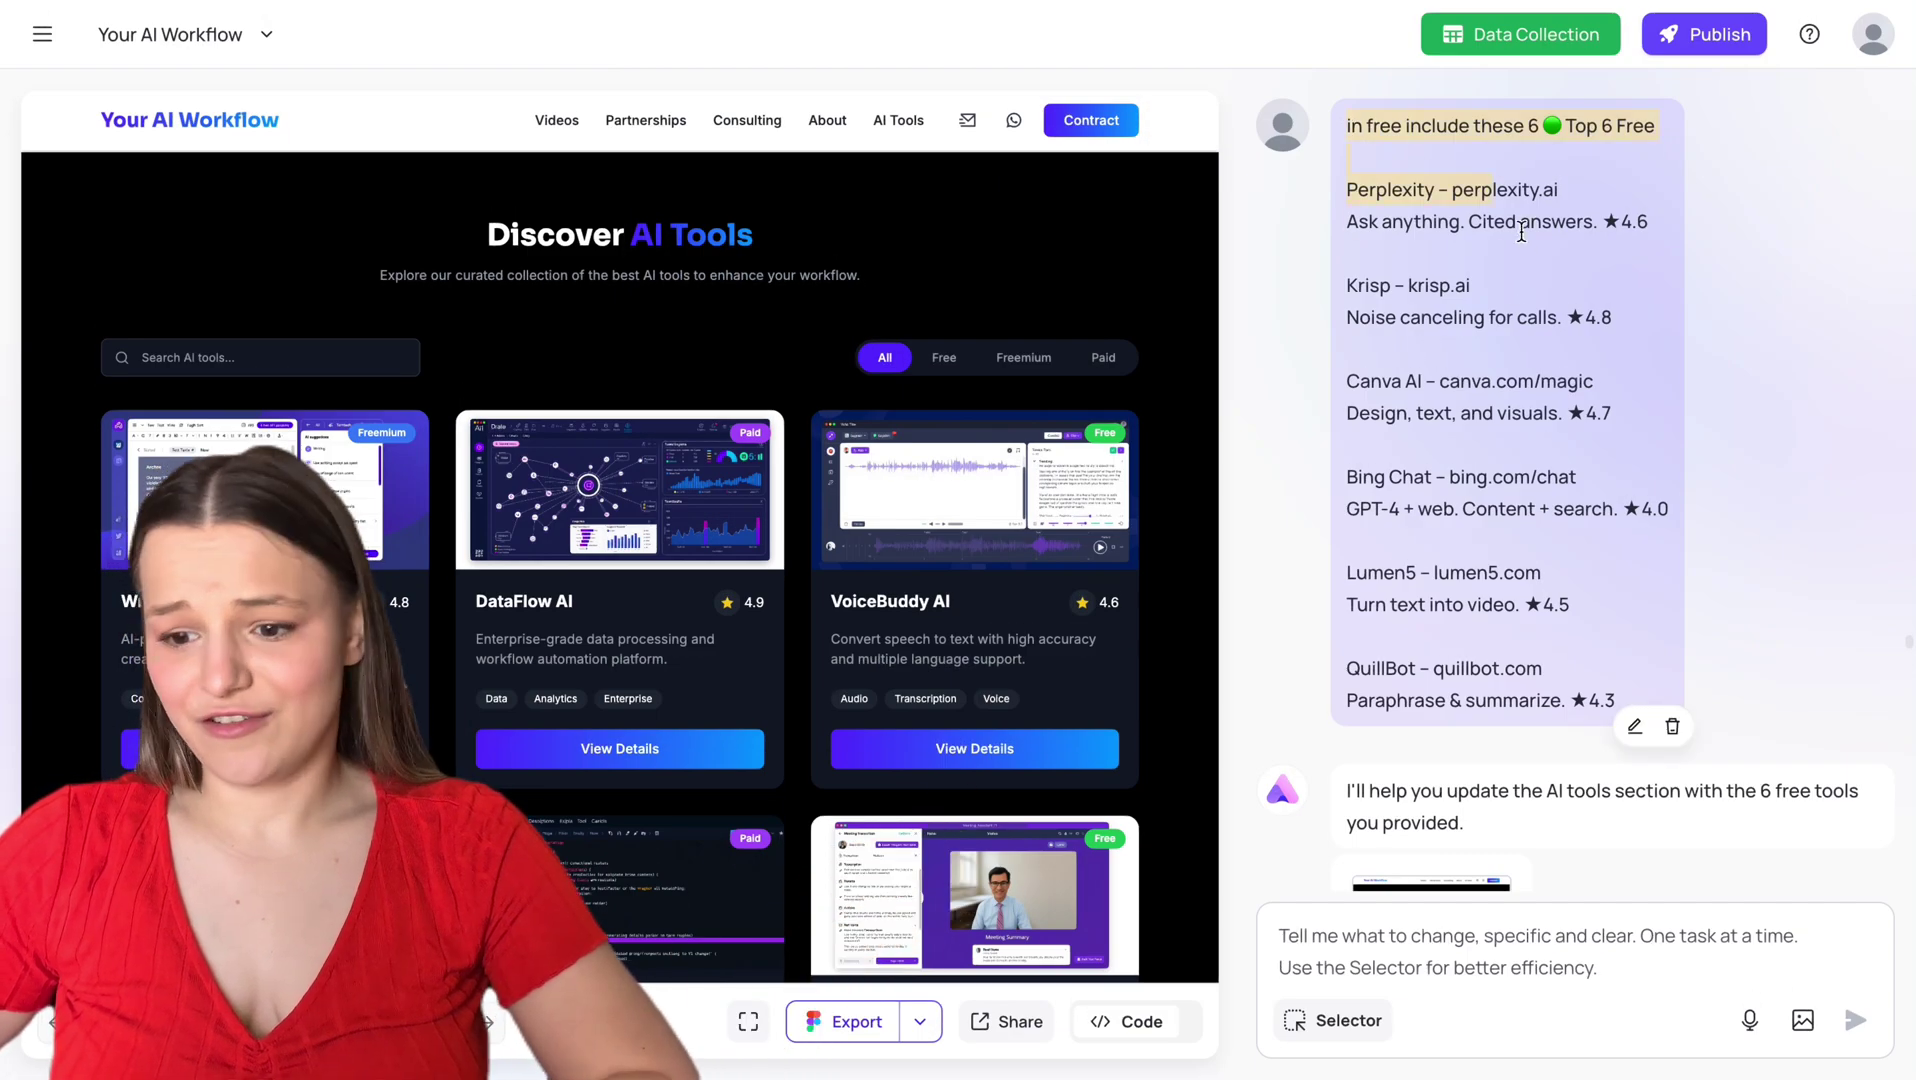
# Step: Review the request that lists the top 6 free AI tools, from Perplexity to QuillBot, for the AI tools section
pyautogui.moveTo(1626, 525); pyautogui.dragTo(1743, 696)
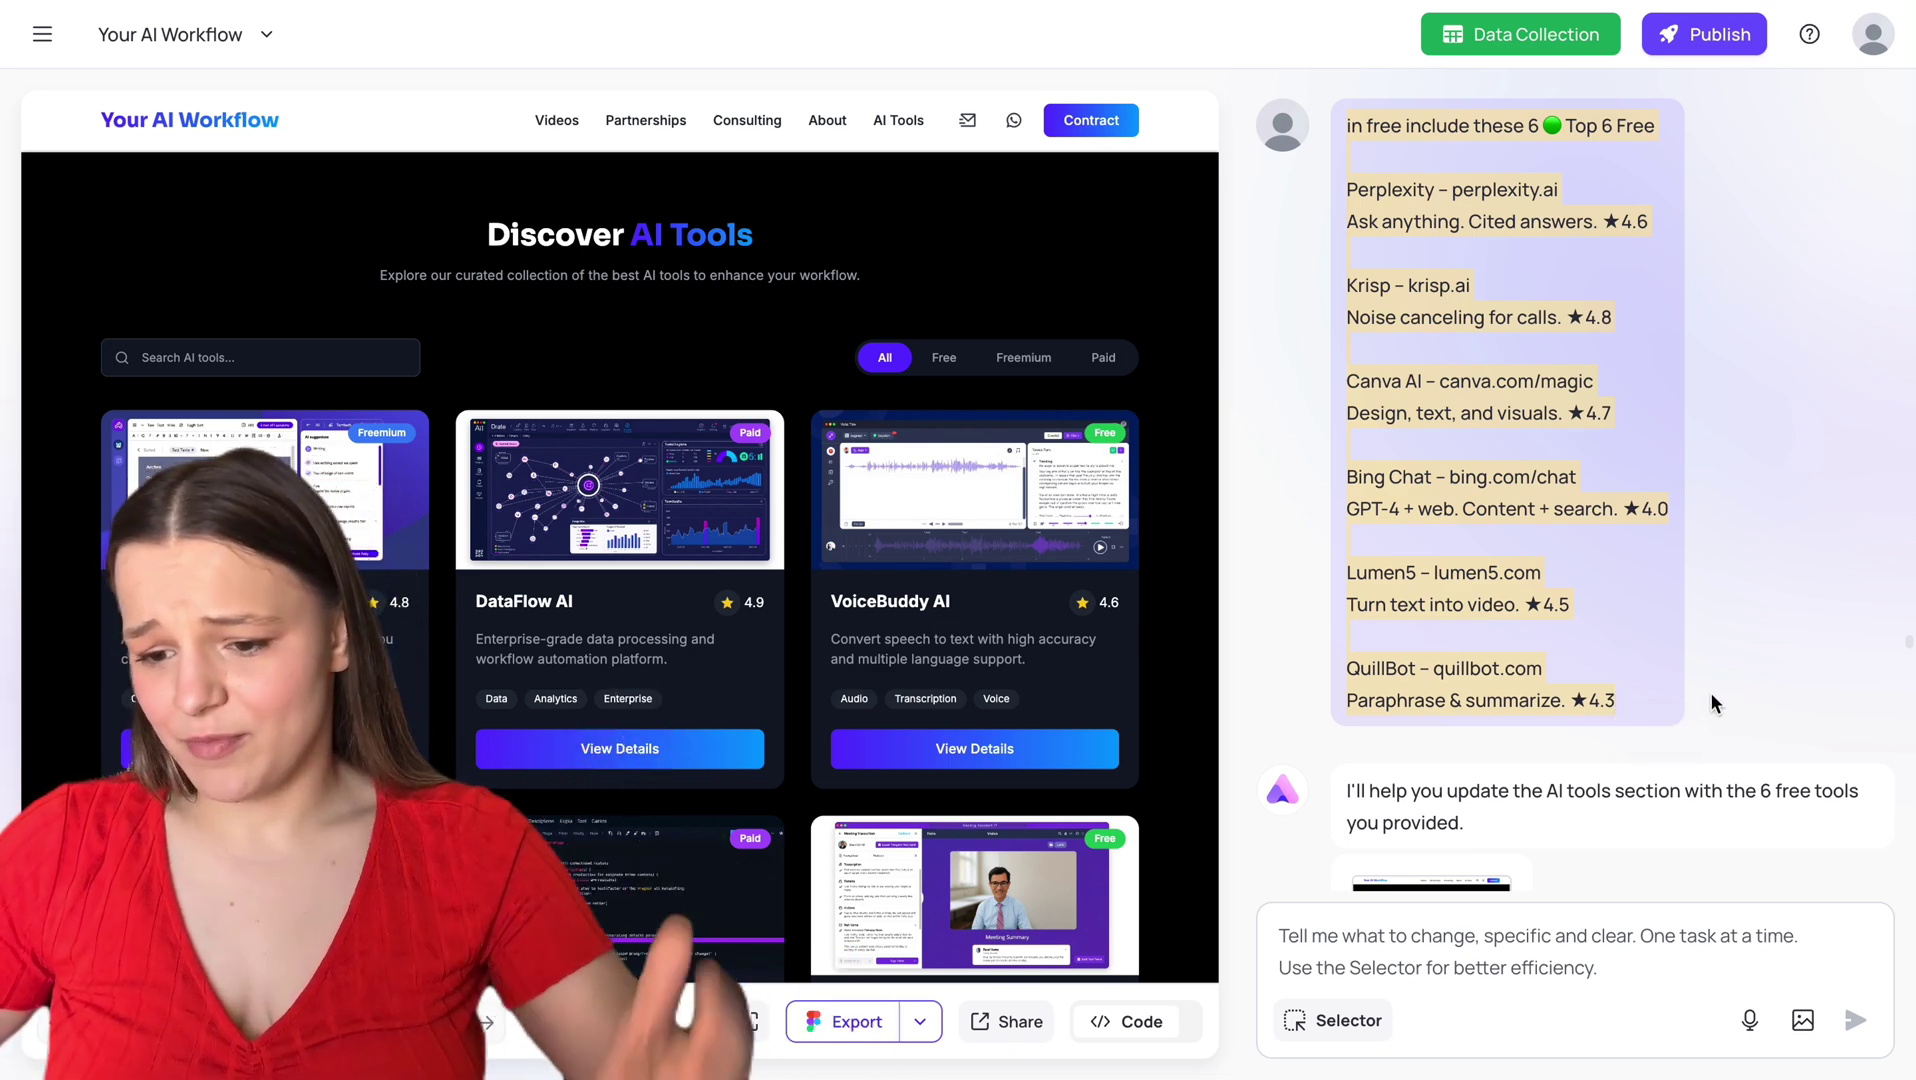
pyautogui.hotkey('ctrl', 'v')
pyautogui.press('Return')
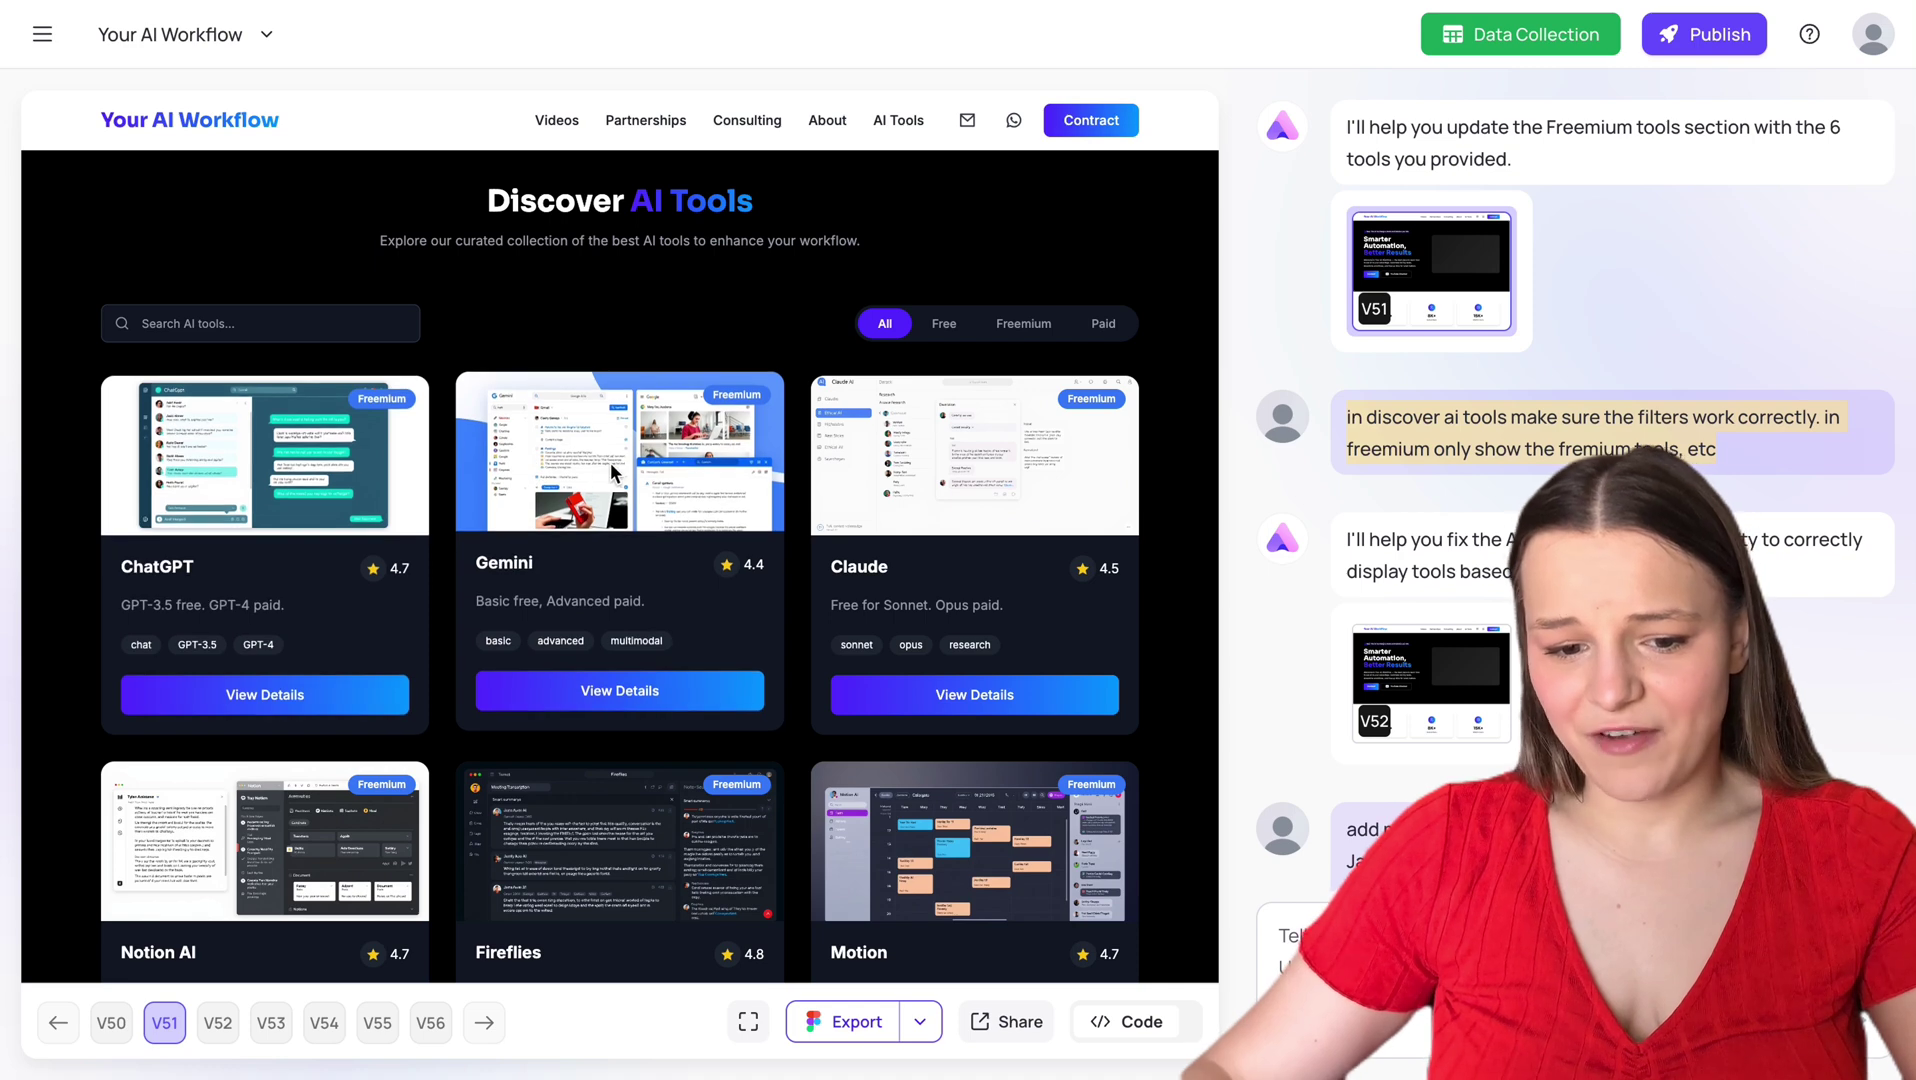
# Step: View the ChatGPT tool's details and search the AI tools section for "design"
pyautogui.click(363, 685)
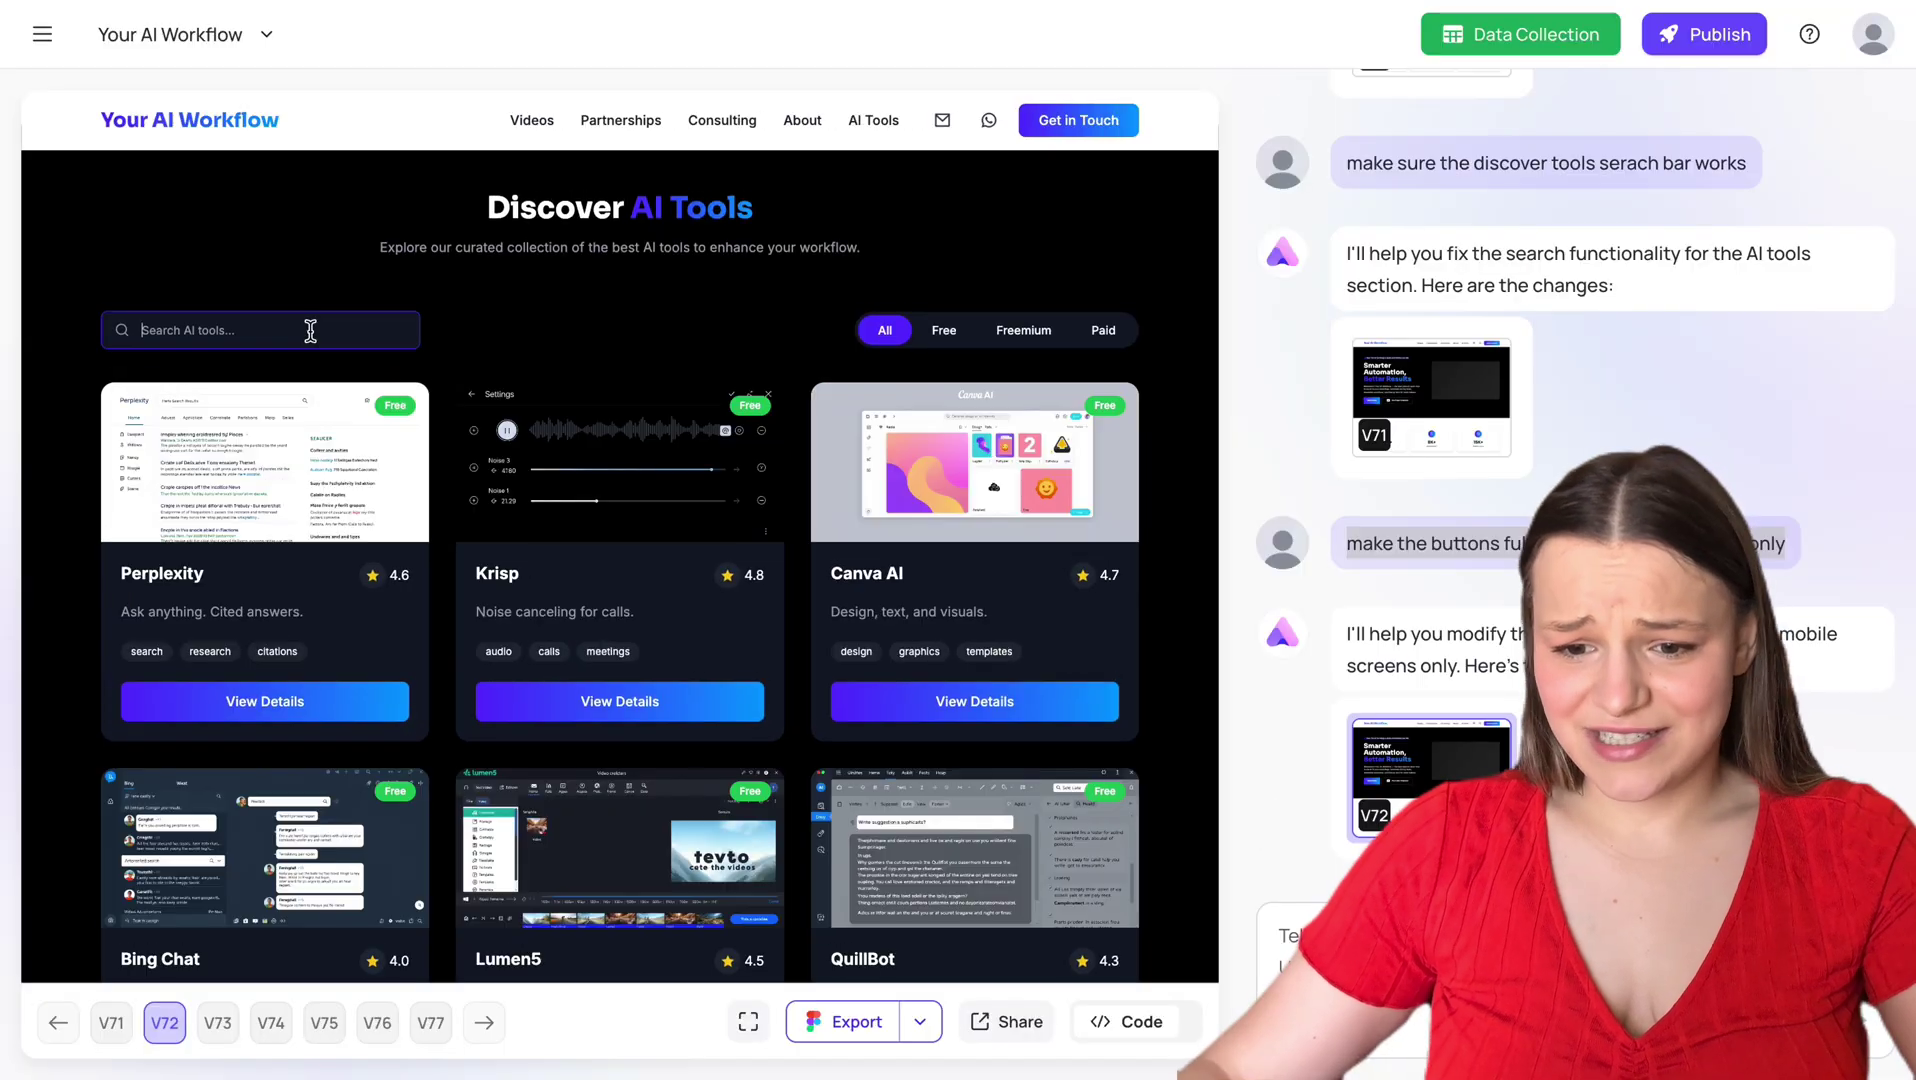
pyautogui.write('desig')
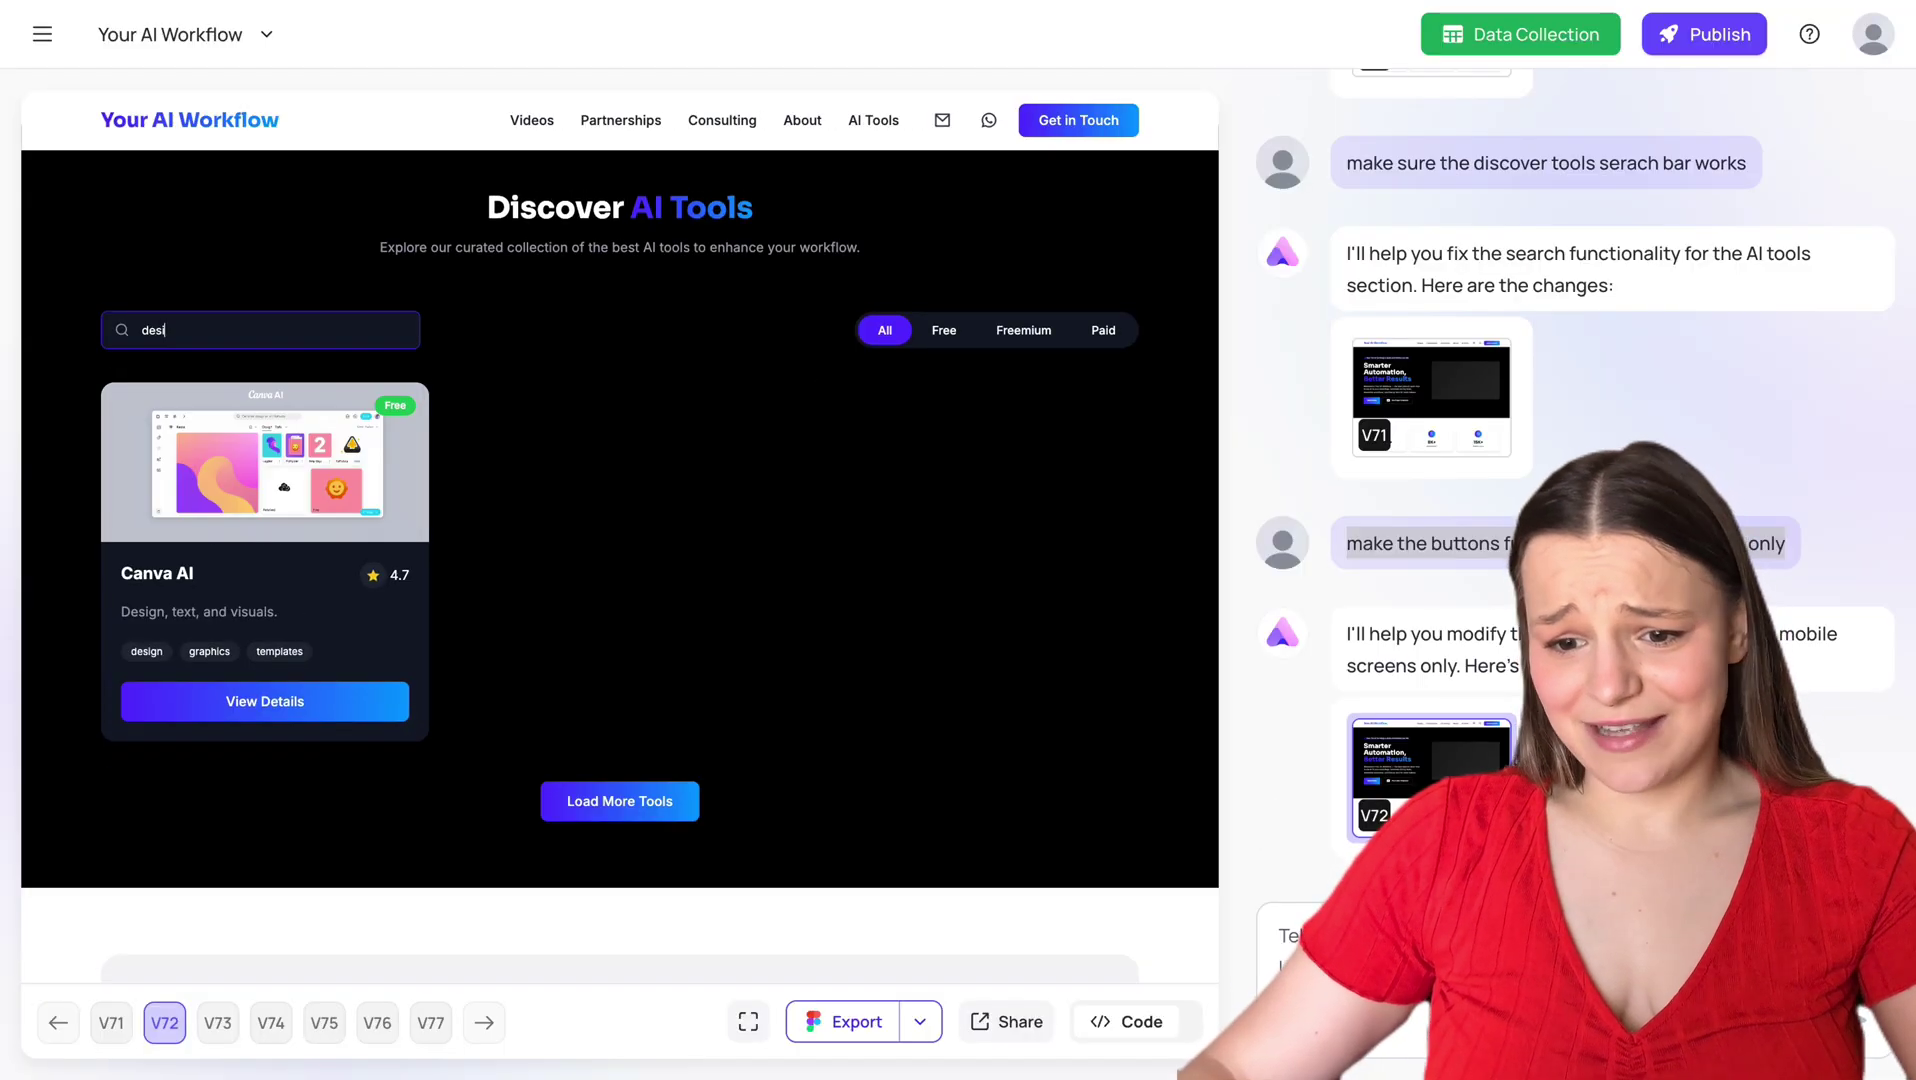
pyautogui.write('n')
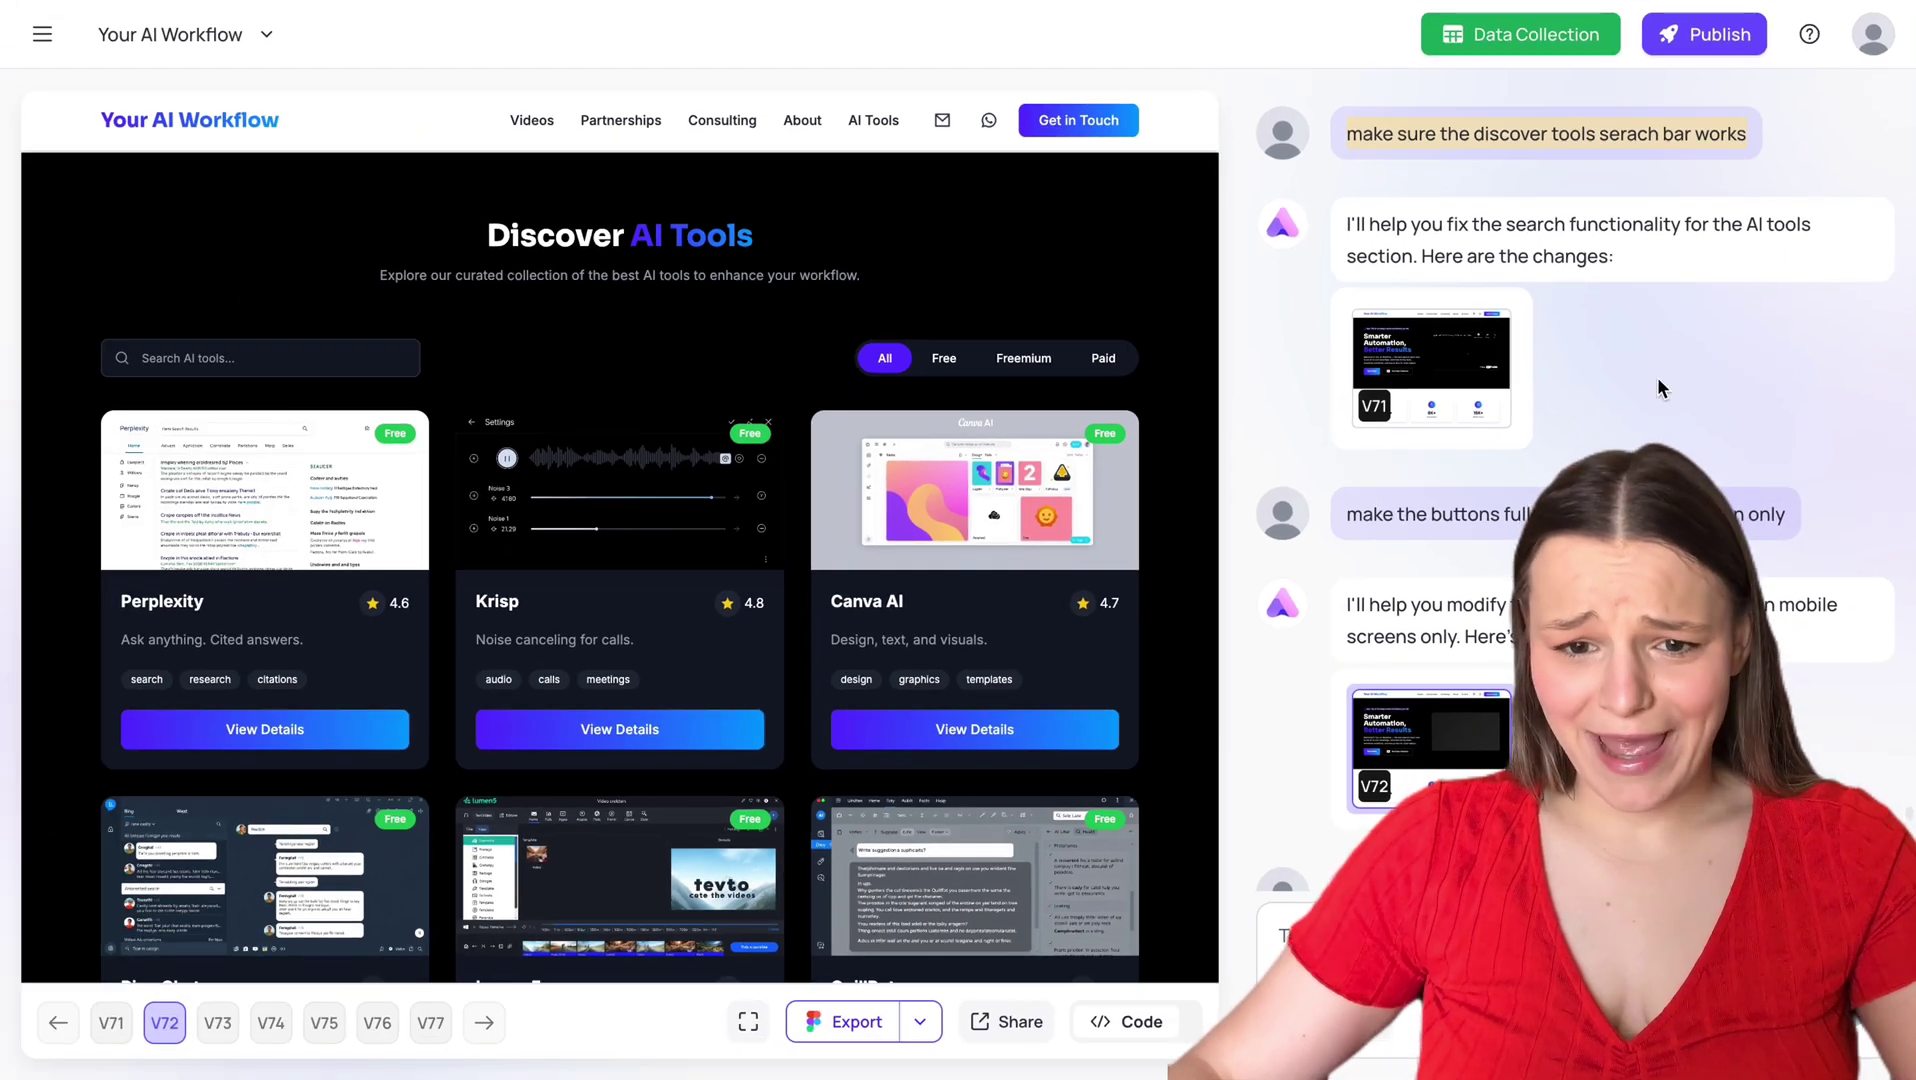
# Step: Test the AI tools search with "video" and with "call", and clear the search text
pyautogui.click(183, 358)
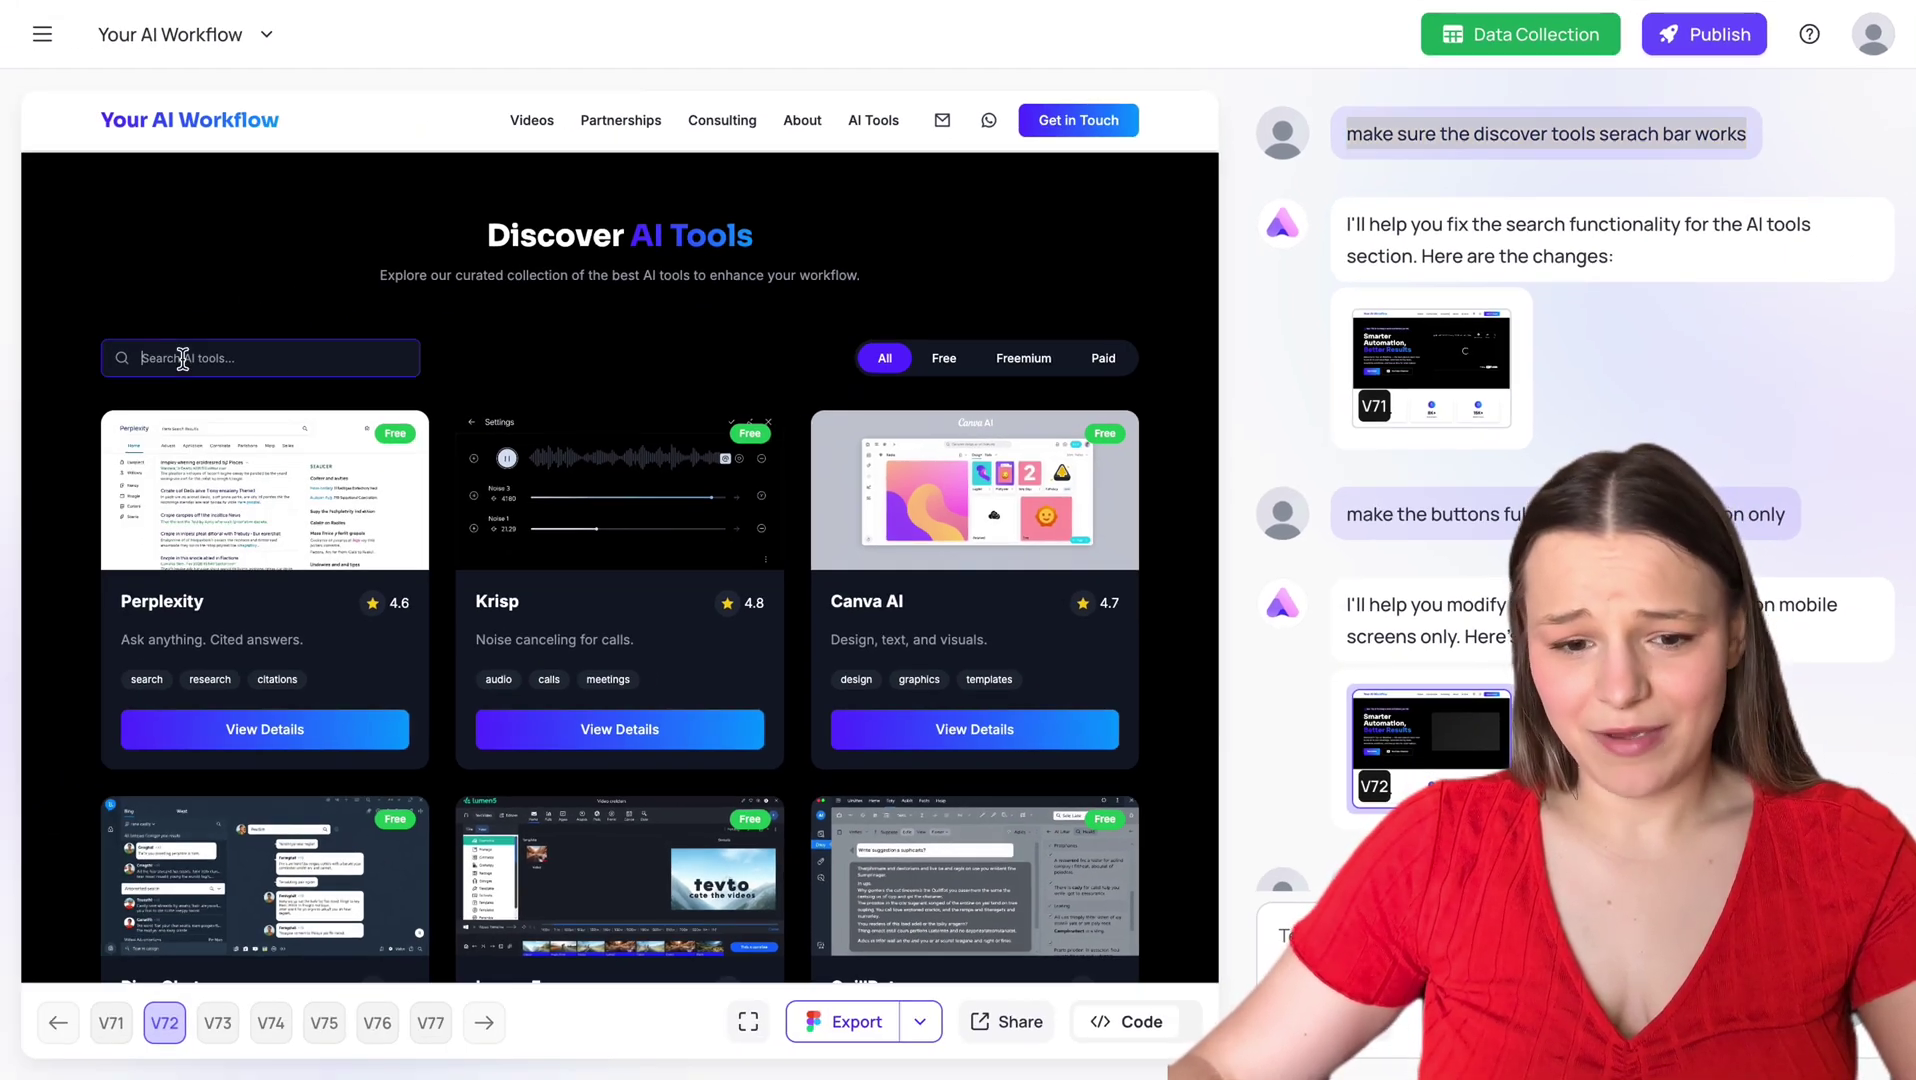
pyautogui.write('video')
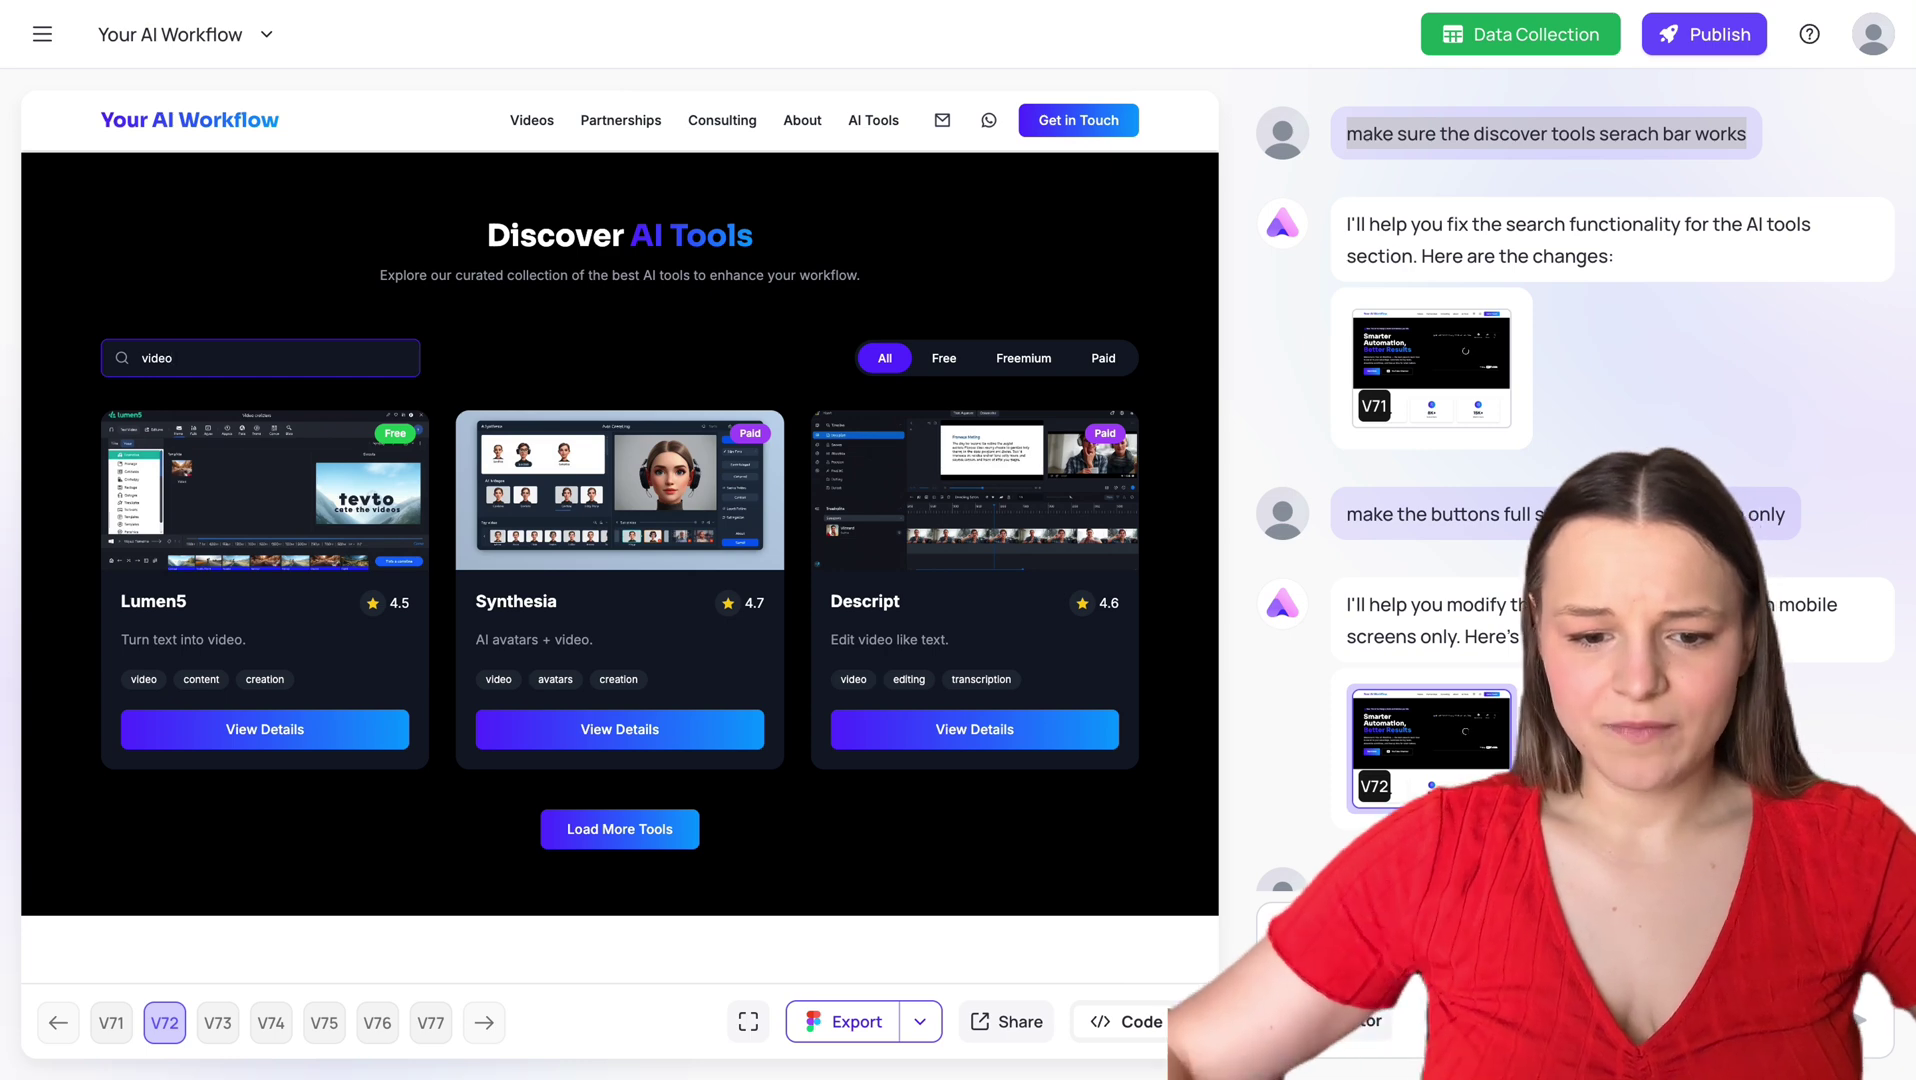
pyautogui.press('BackSpace')
pyautogui.press('BackSpace')
pyautogui.press('BackSpace')
pyautogui.write('call')
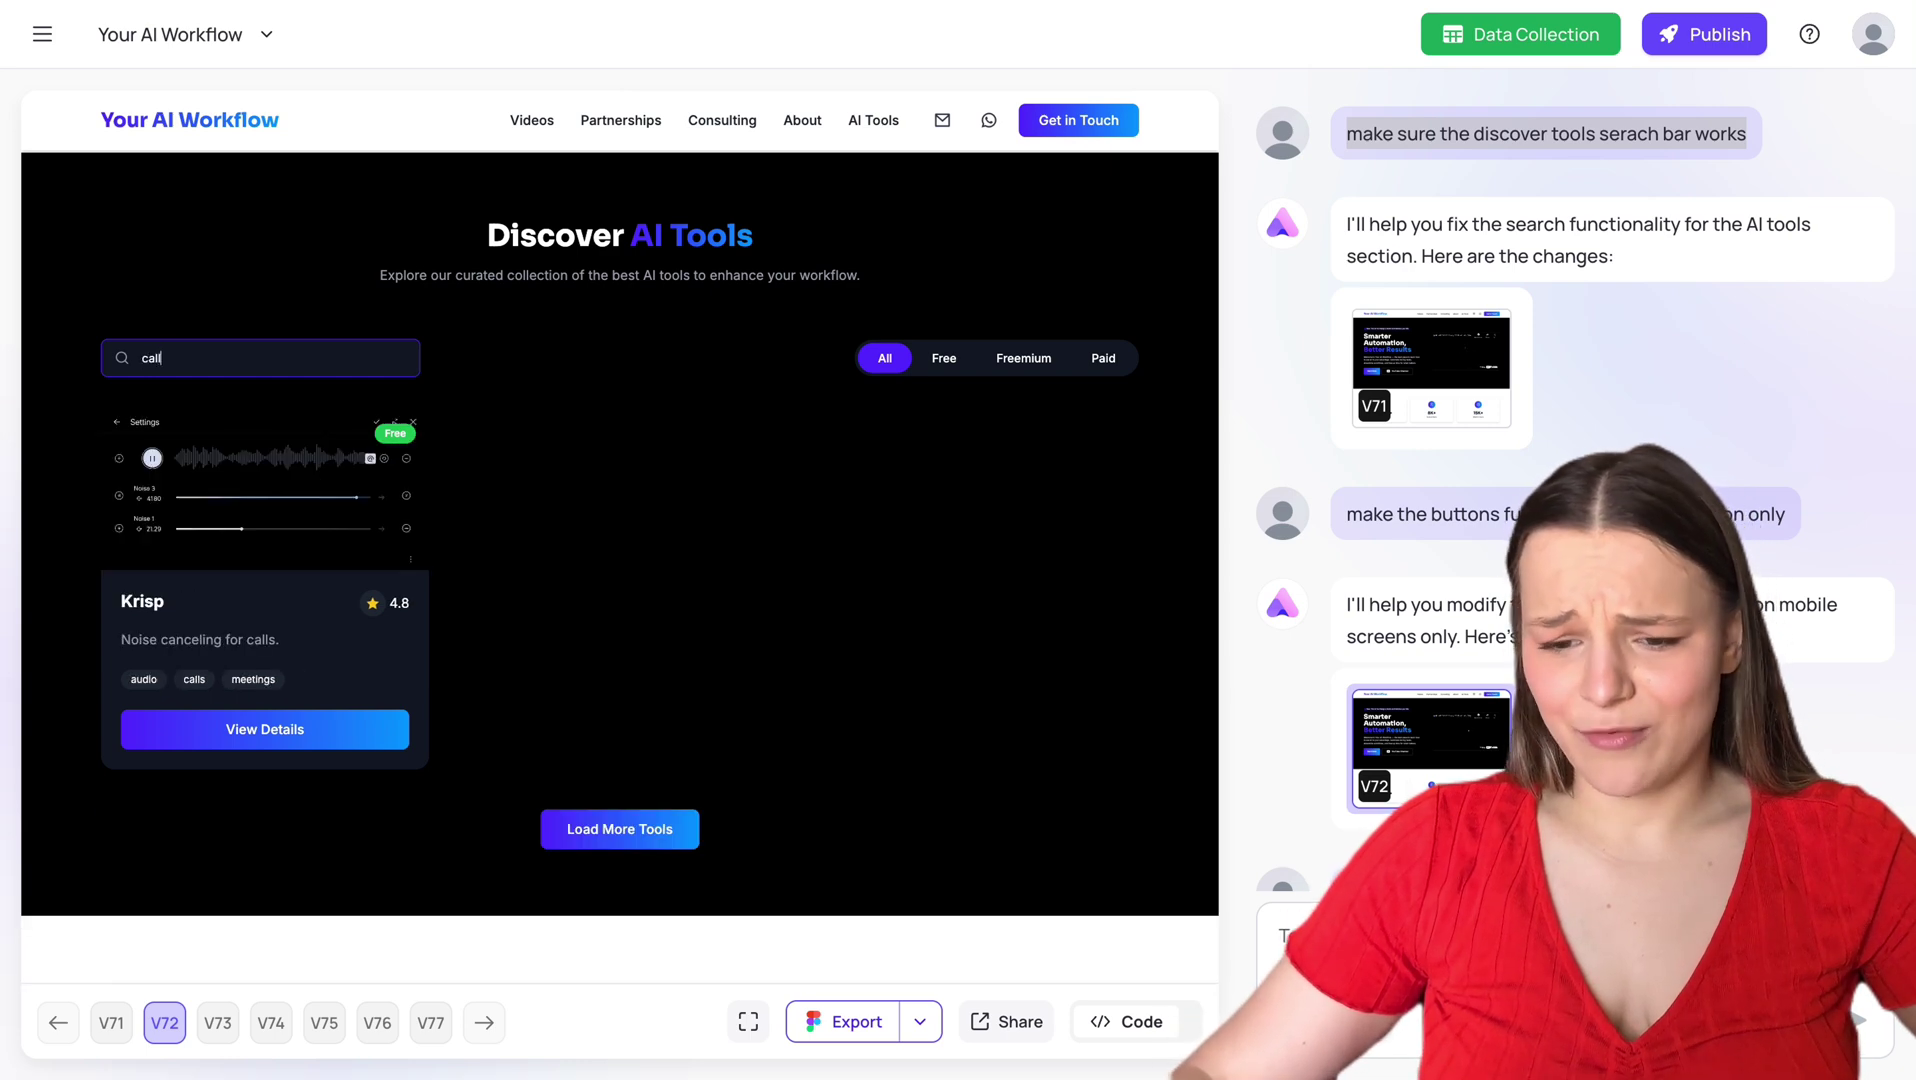
pyautogui.press('BackSpace')
pyautogui.press('BackSpace')
pyautogui.press('BackSpace')
pyautogui.press('BackSpace')
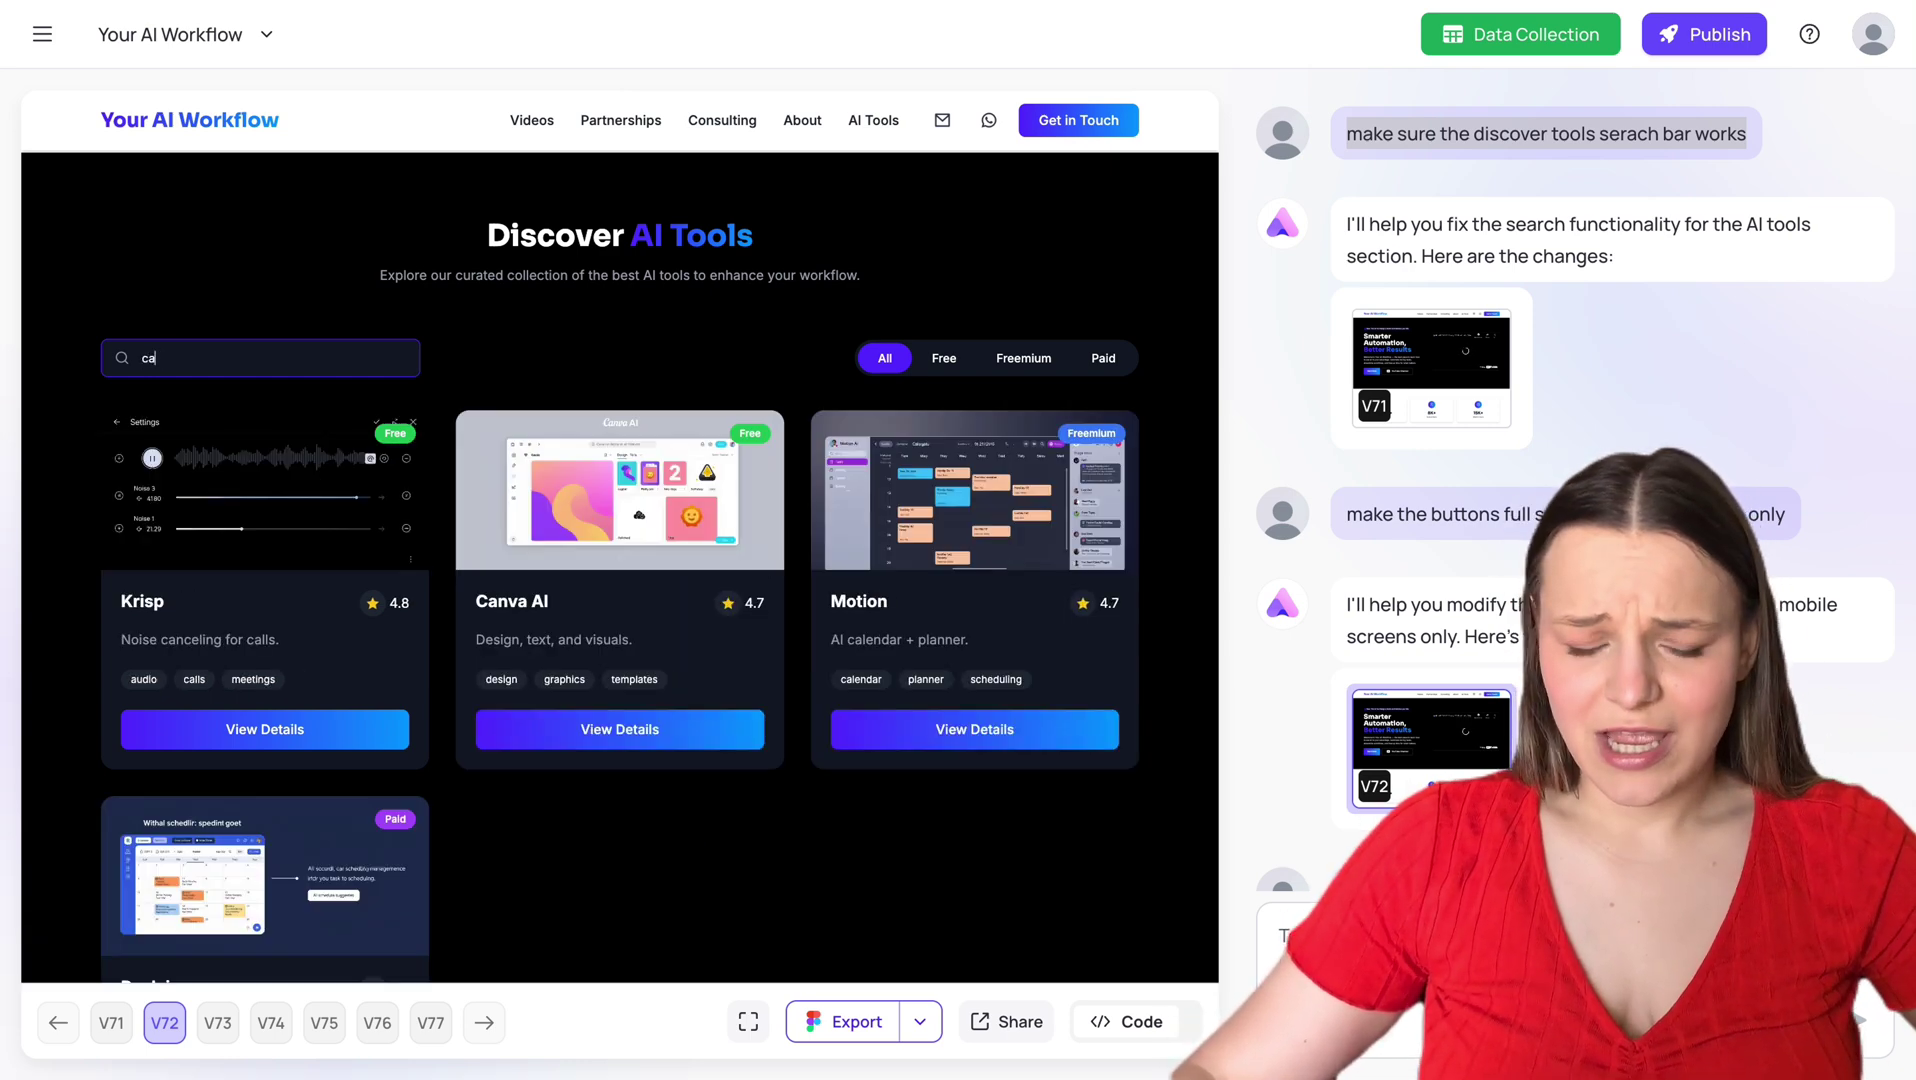
# Step: Filter the AI tools by Free, Freemium and Paid in turn
pyautogui.click(946, 366)
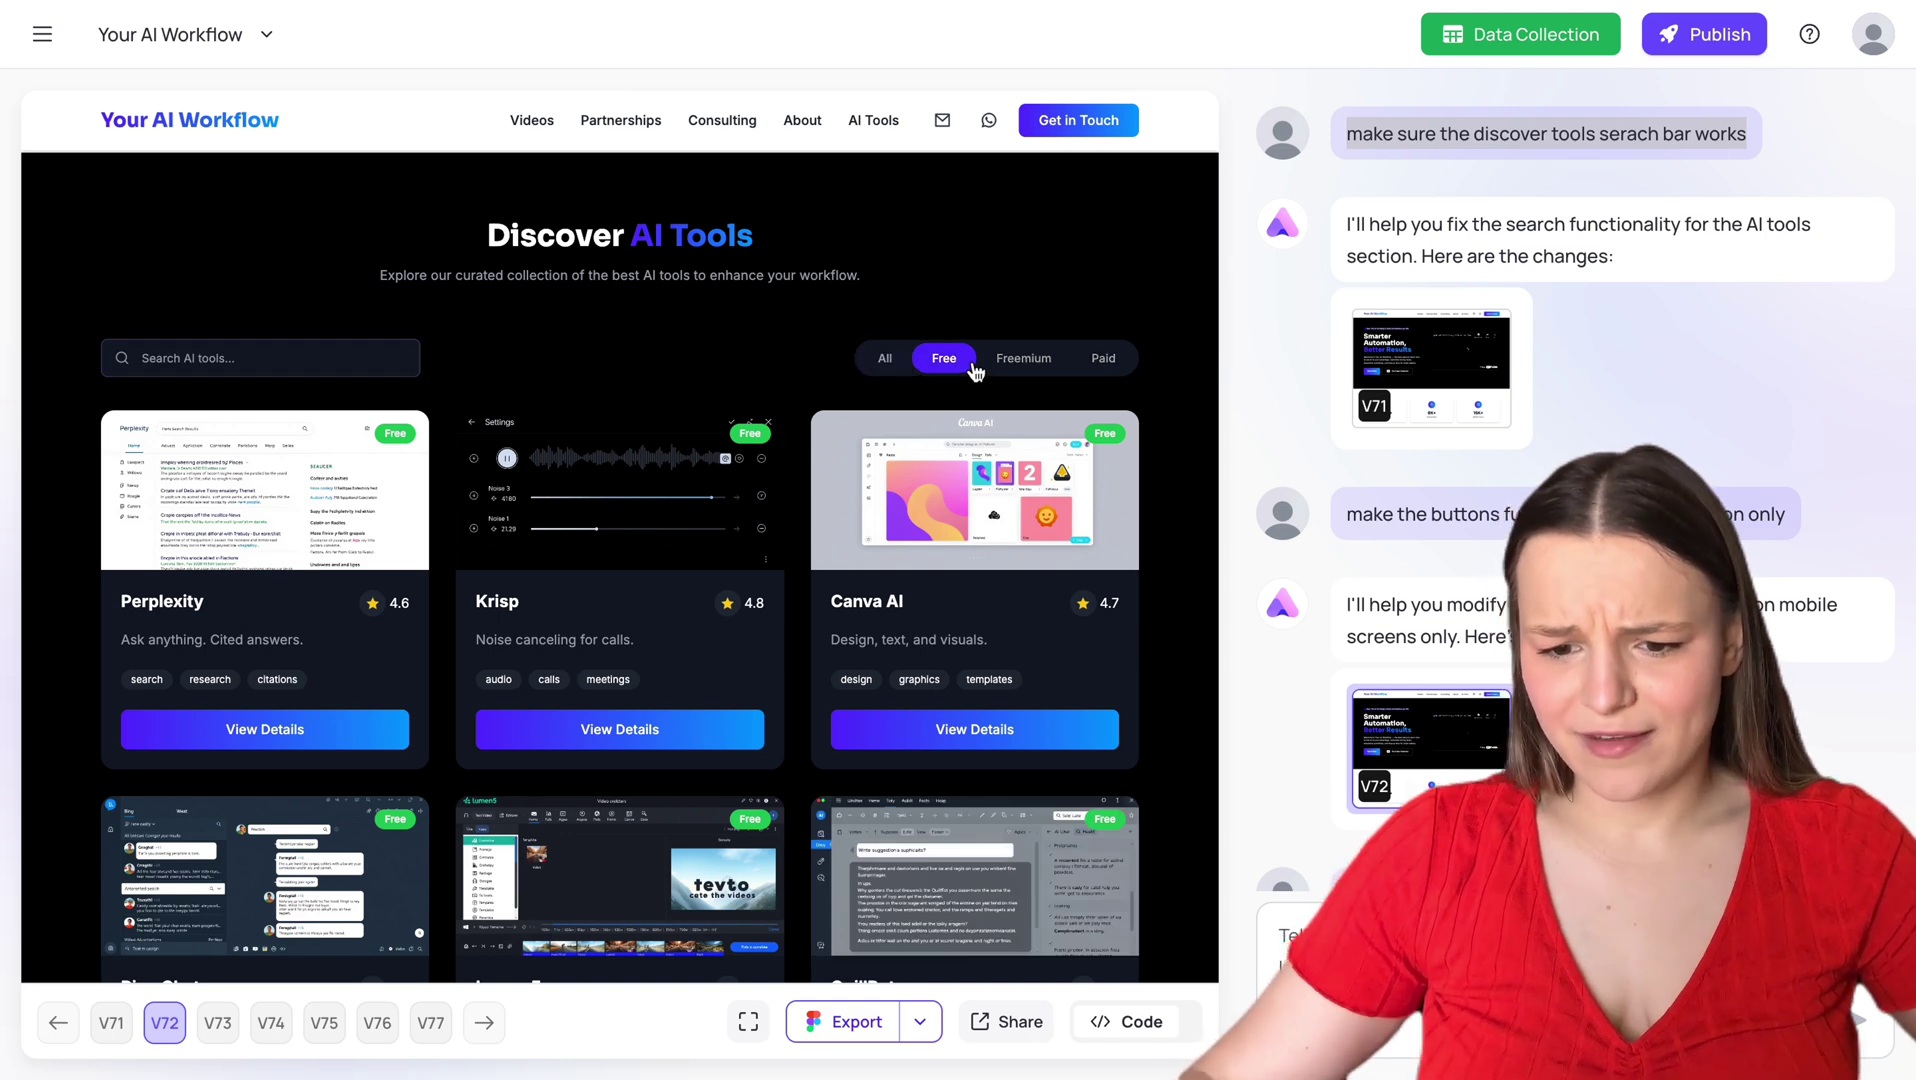
pyautogui.click(1046, 372)
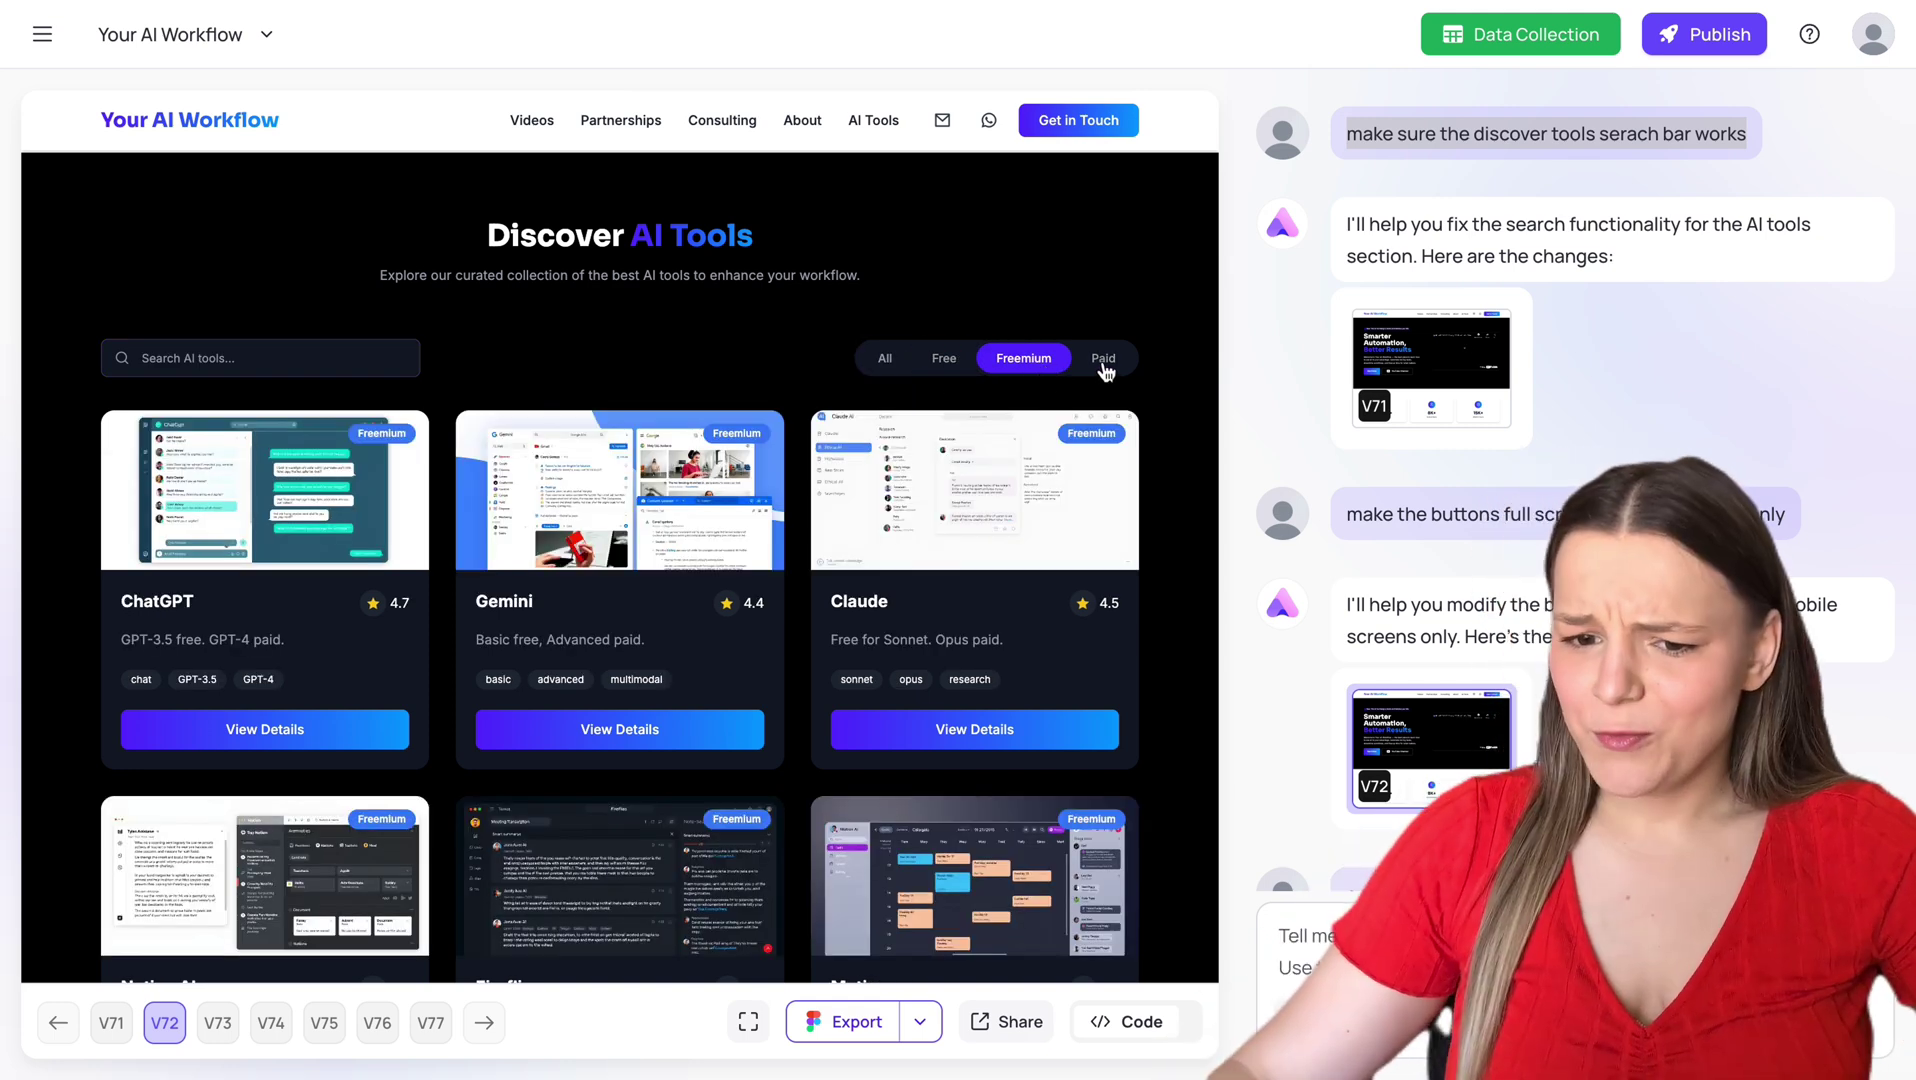
pyautogui.click(1103, 366)
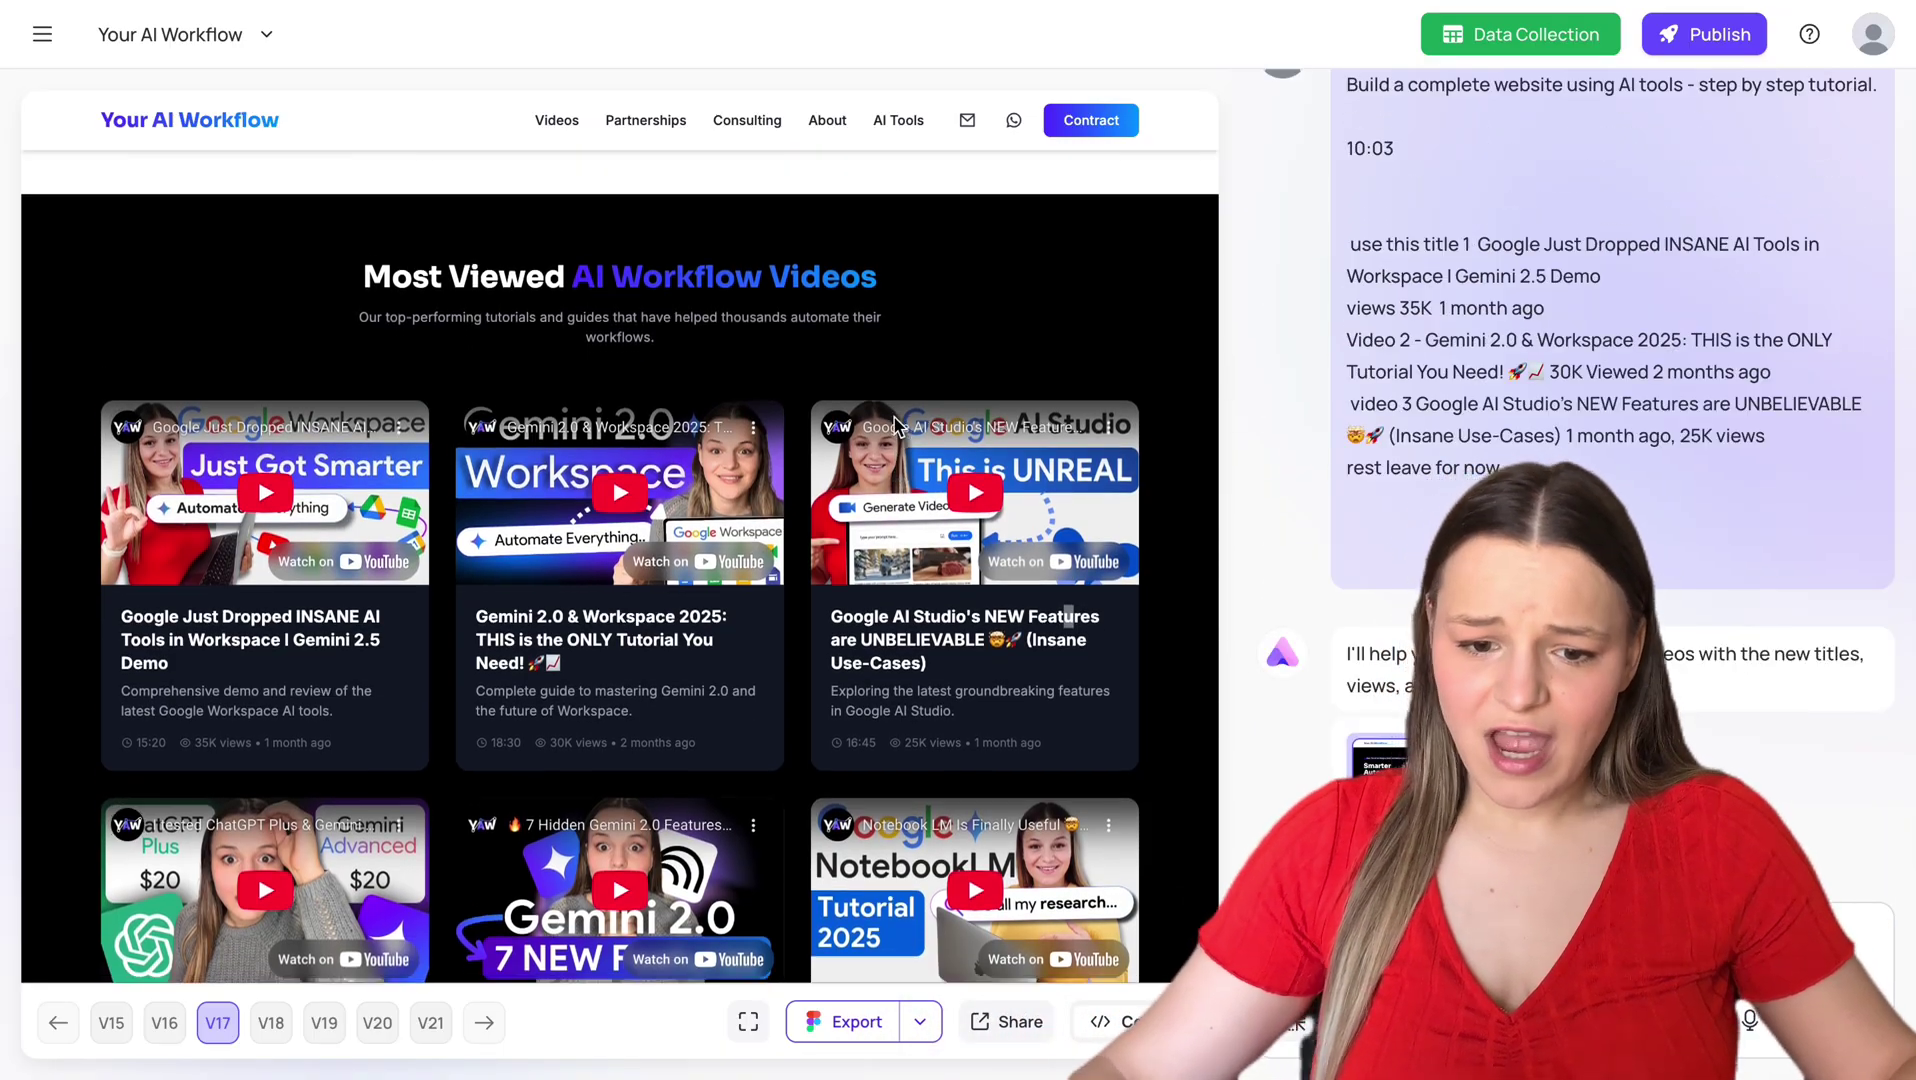
# Step: Play the first video in the Most Viewed AI Workflow Videos section and subscribe to the Your AI Workflow channel on YouTube
pyautogui.scroll(-1, 895, 425)
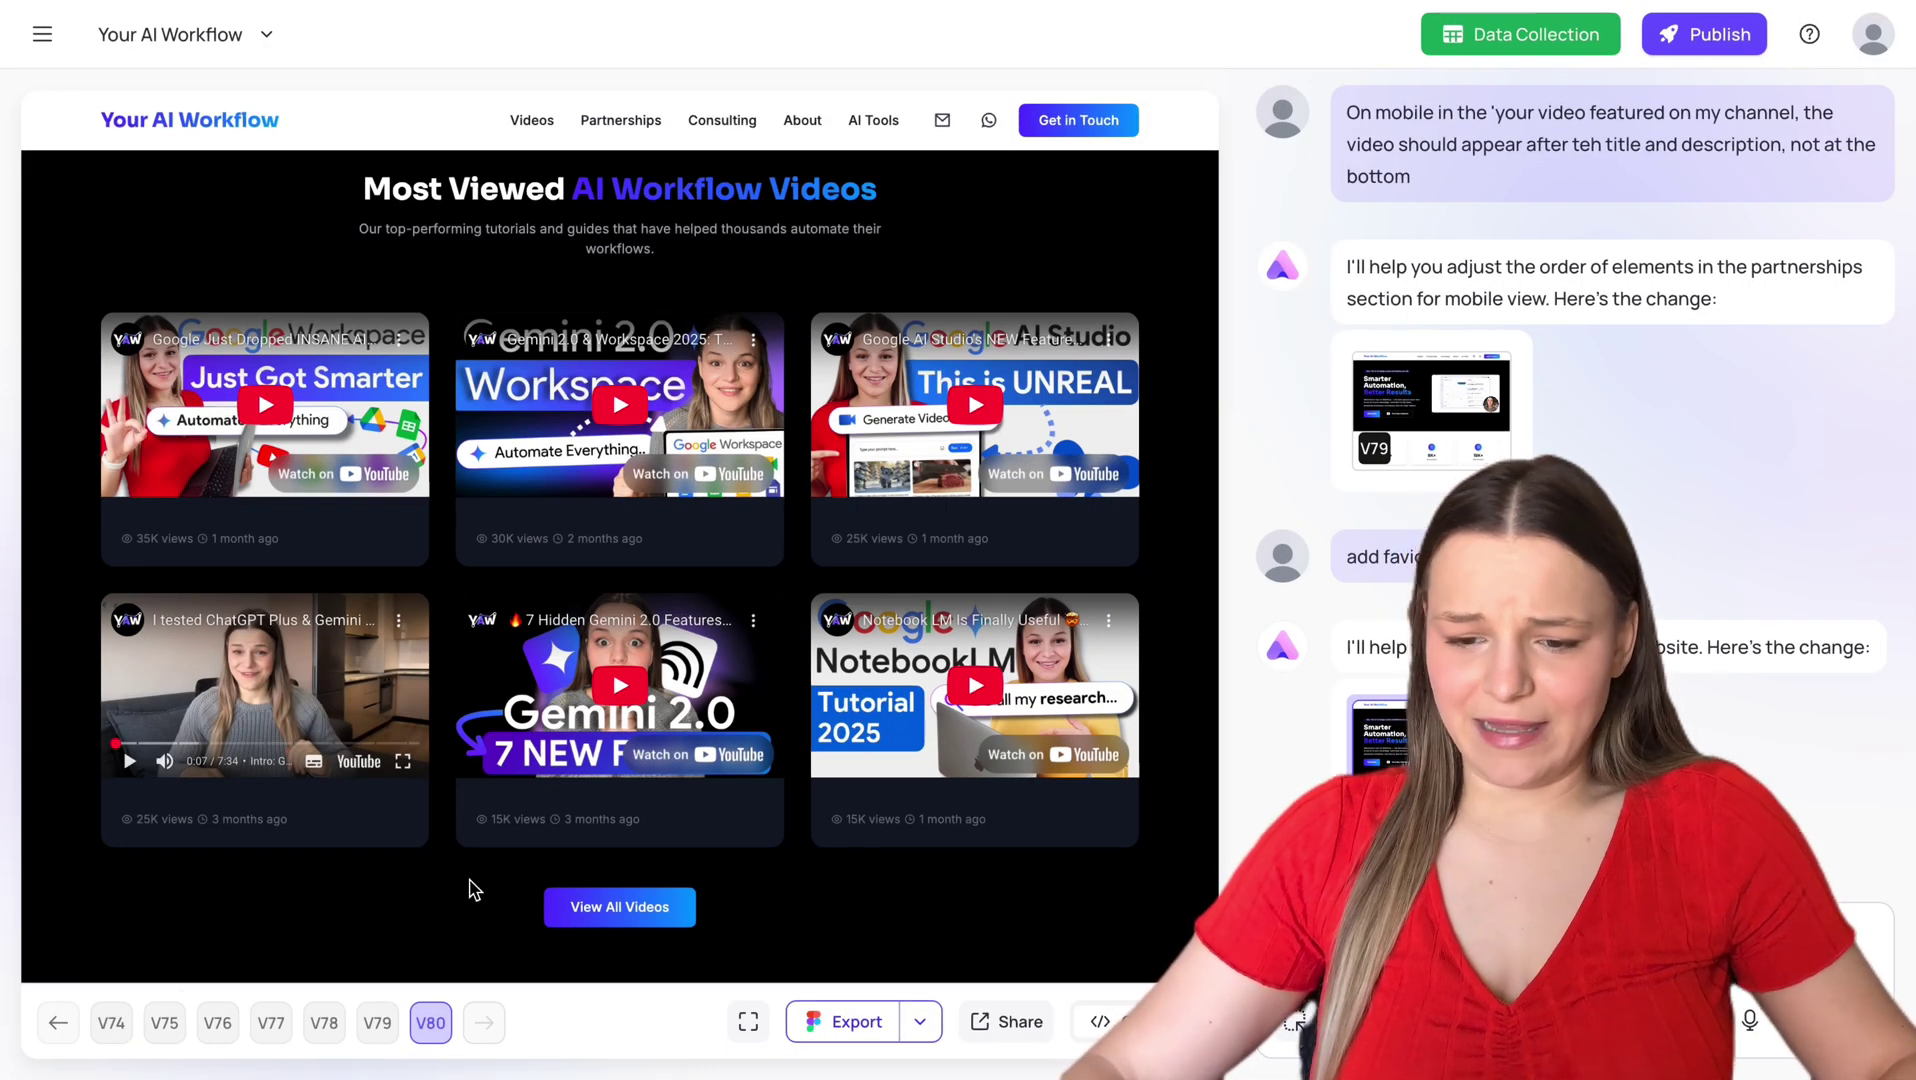
pyautogui.click(268, 405)
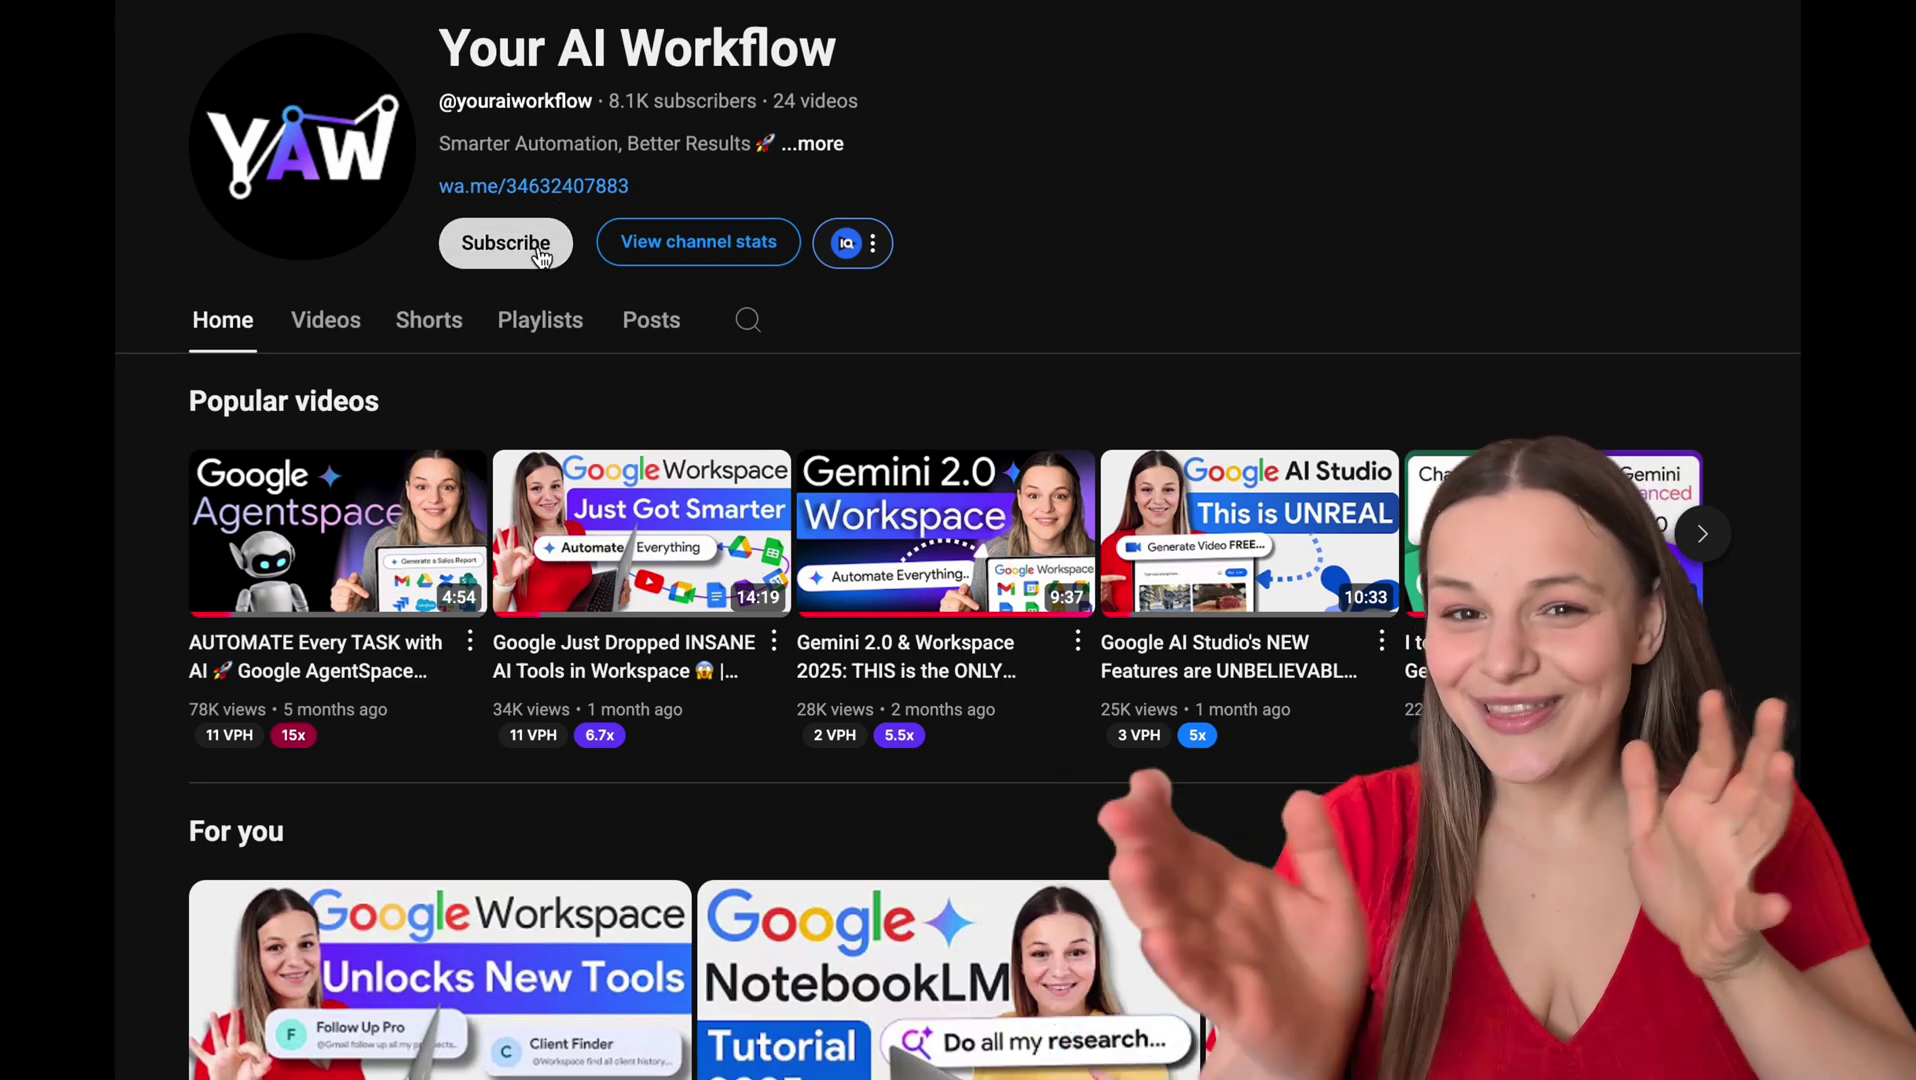
pyautogui.click(540, 255)
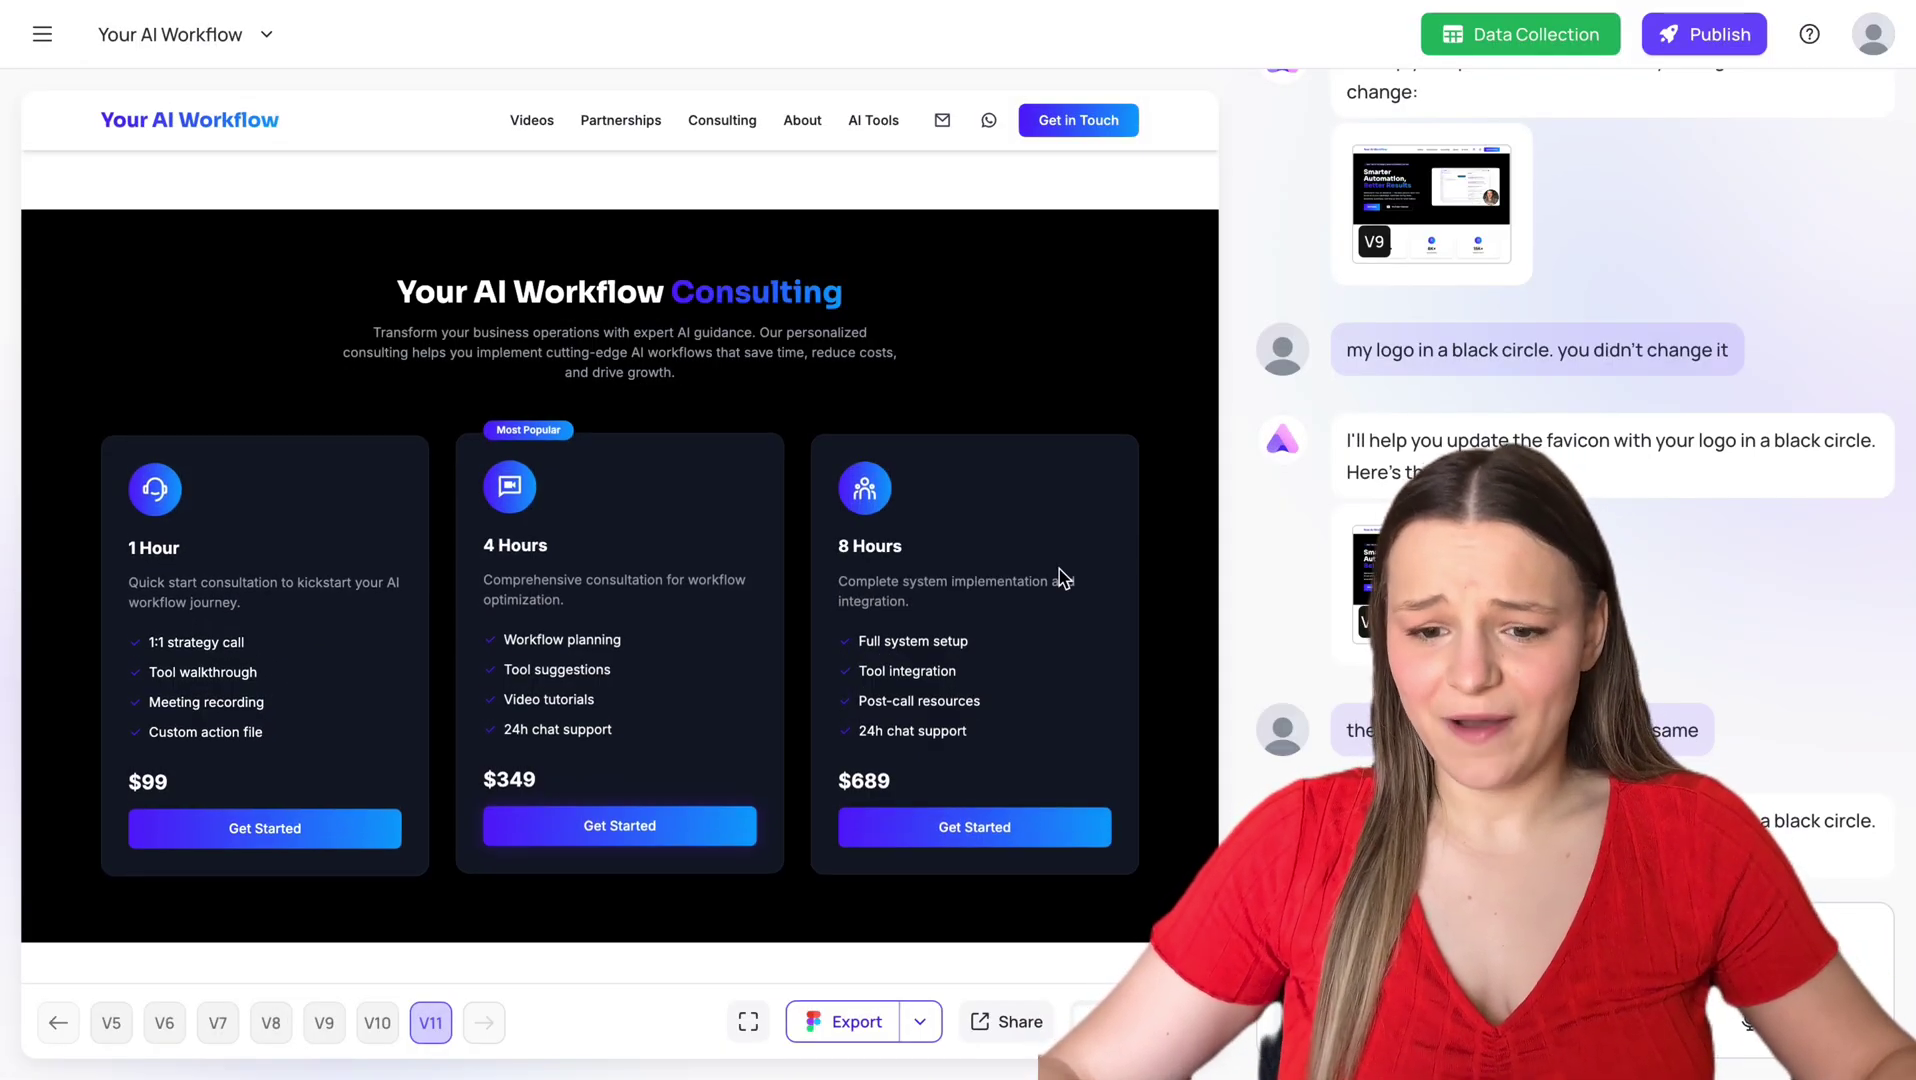
# Step: Test the Get in Touch form from the 4 Hours and 8 Hours consulting packages, closing it each time
pyautogui.click(687, 840)
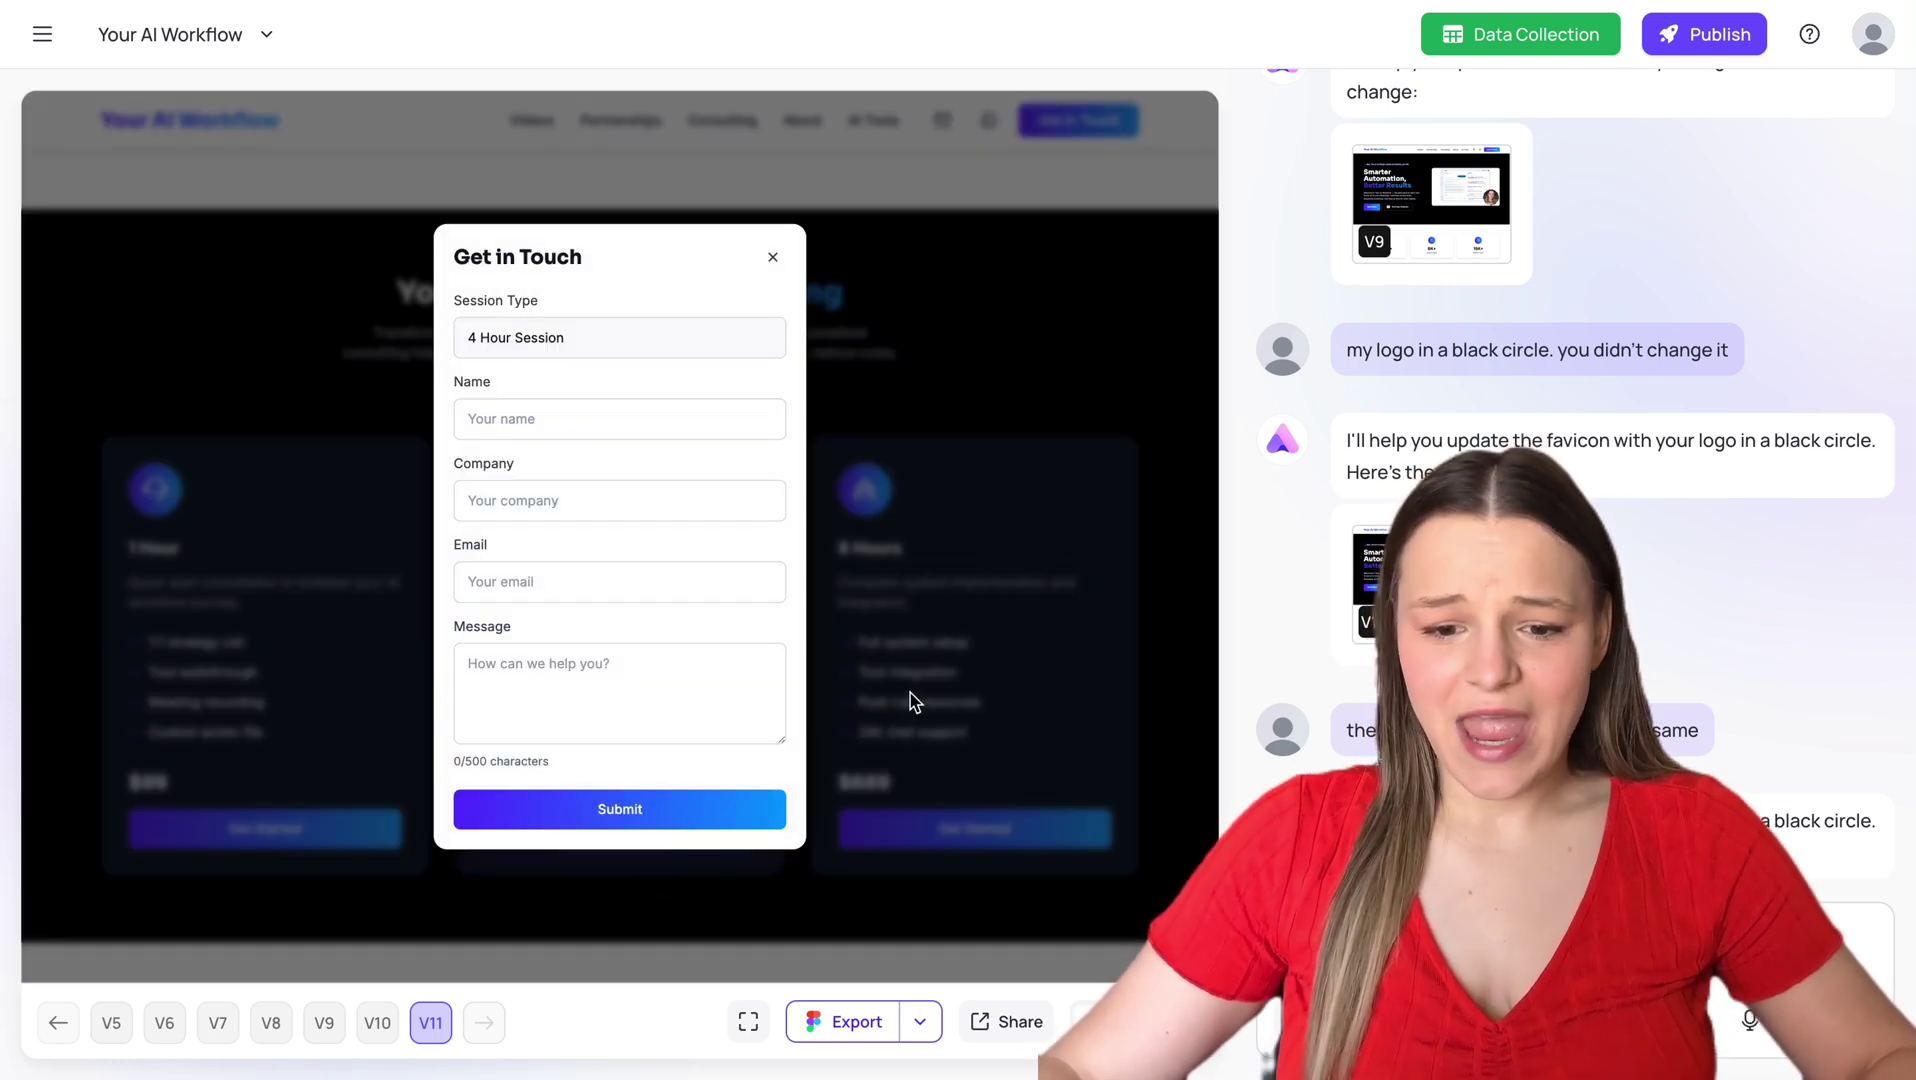
pyautogui.click(910, 700)
pyautogui.click(935, 825)
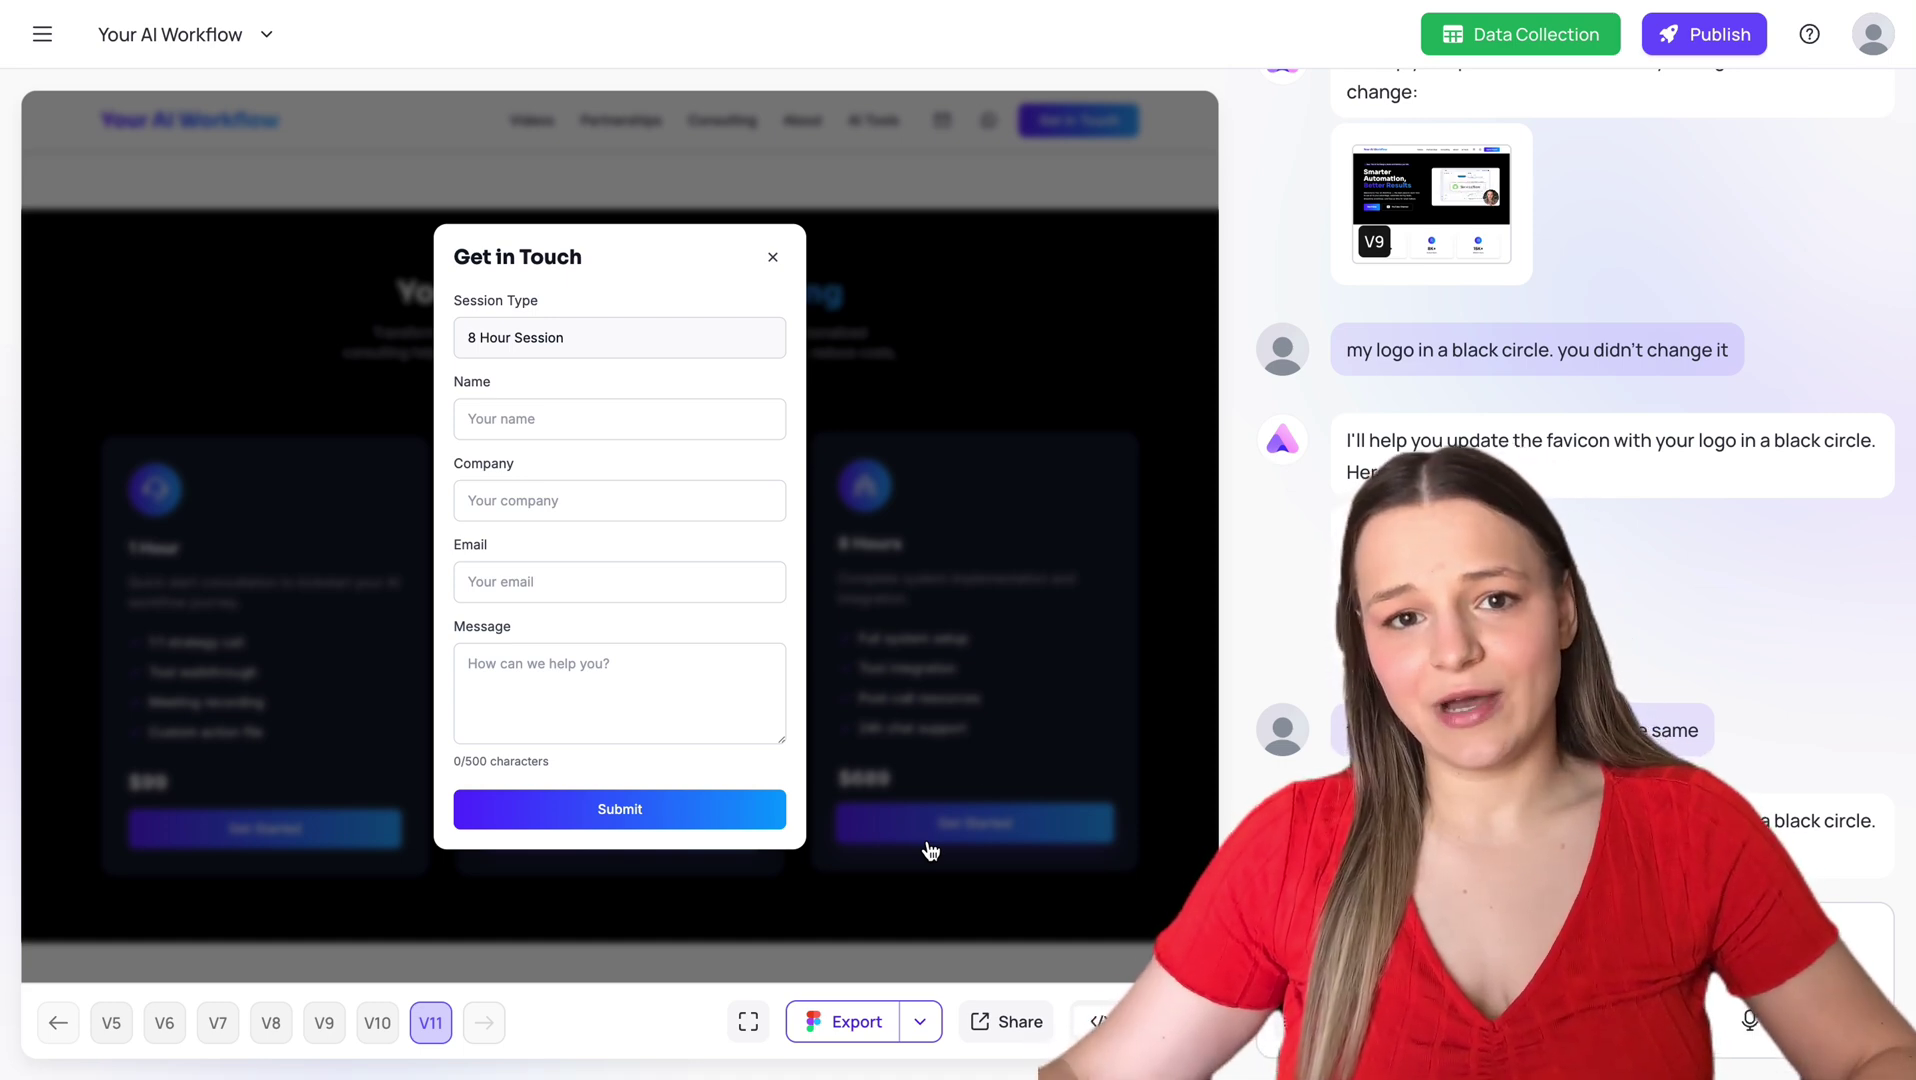
pyautogui.click(930, 850)
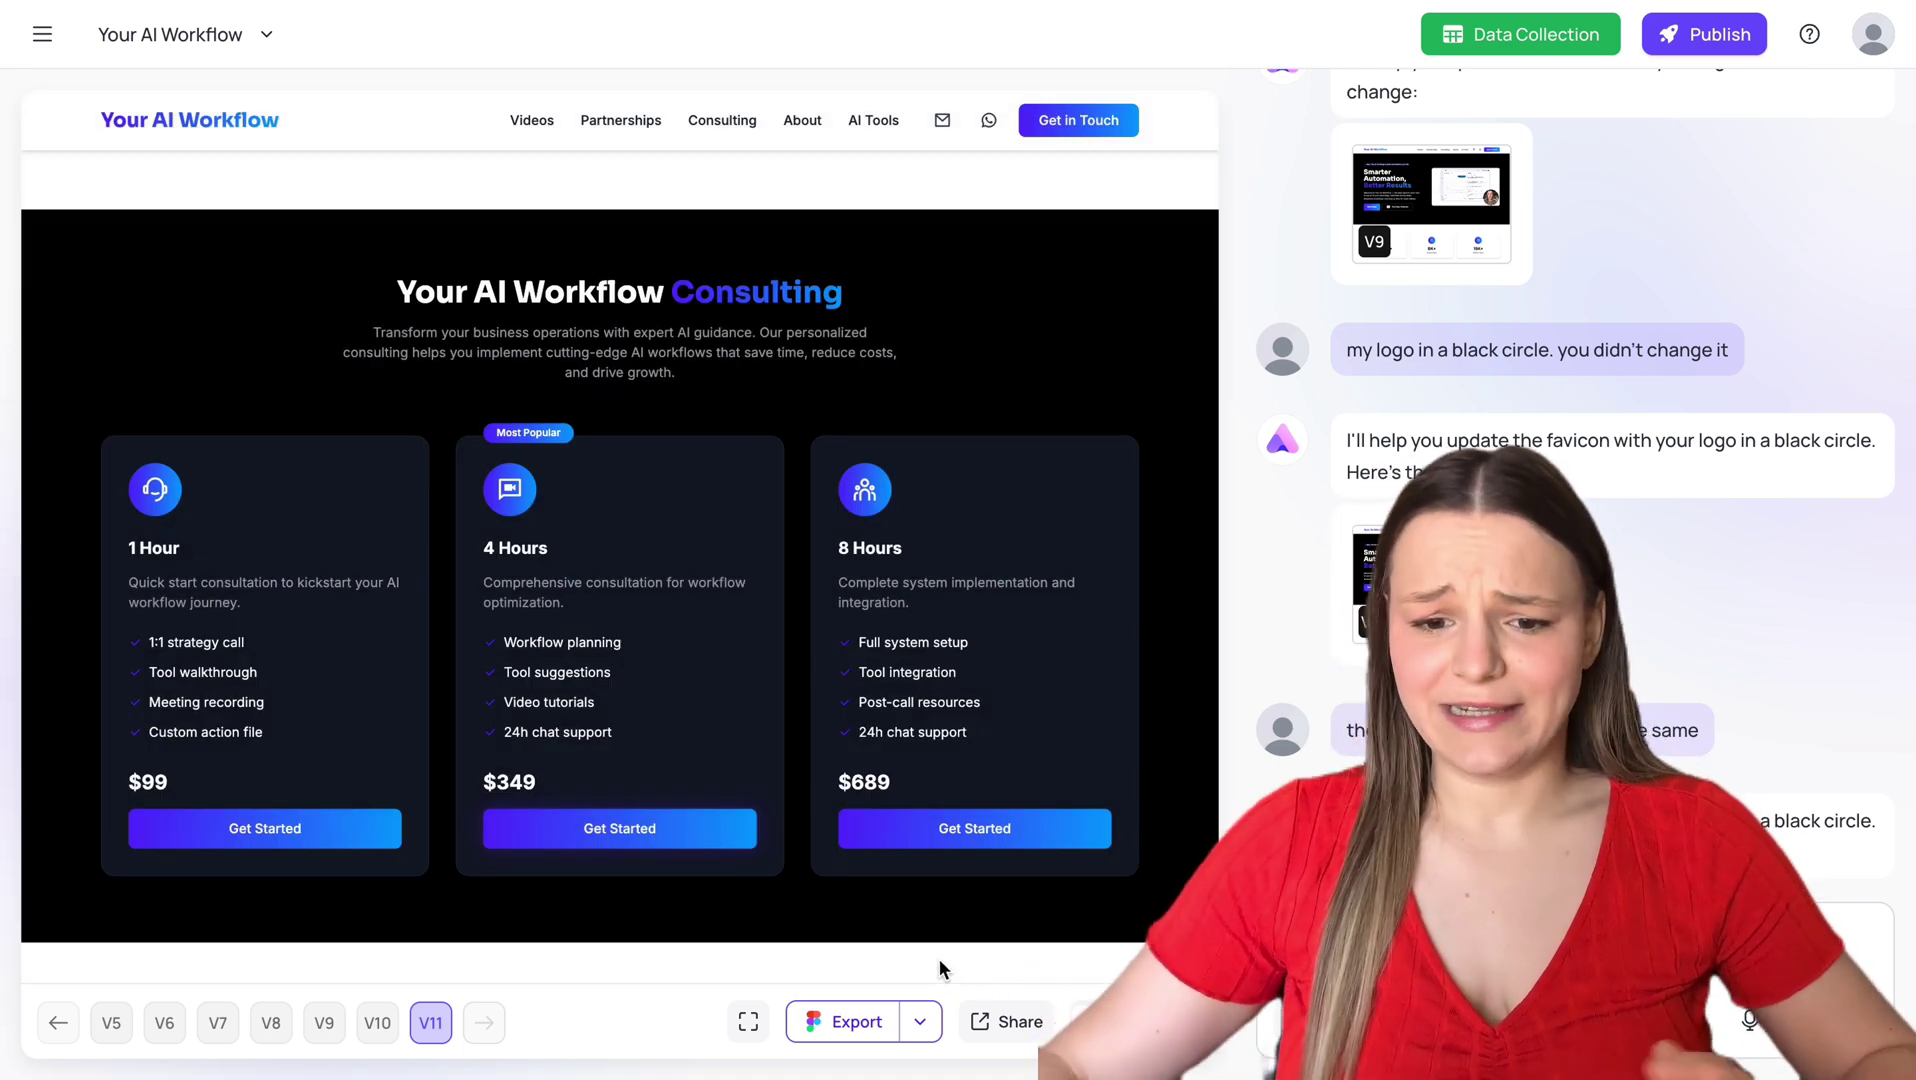
# Step: Review the request linking the consulting buttons to the contact form, and test the form from the 1 Hour package
pyautogui.scroll(1, 955, 630)
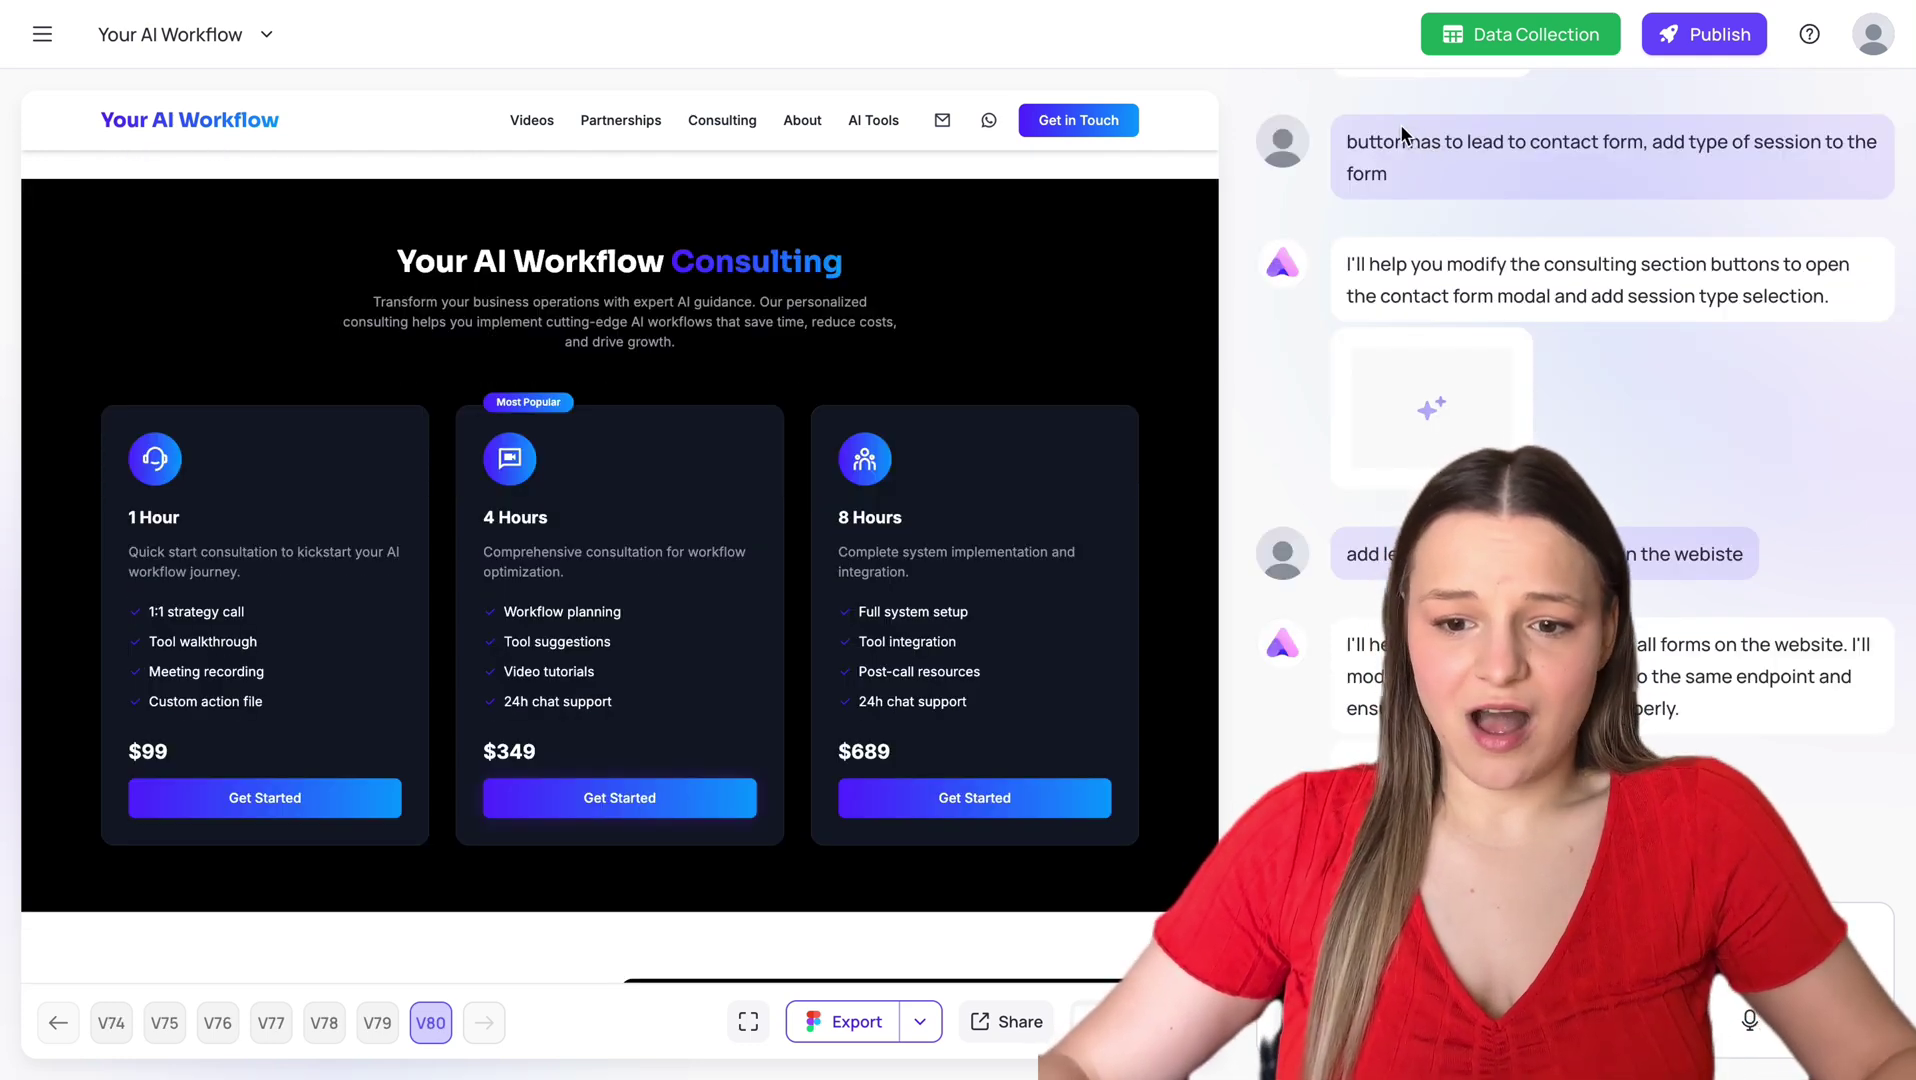
pyautogui.moveTo(1348, 138)
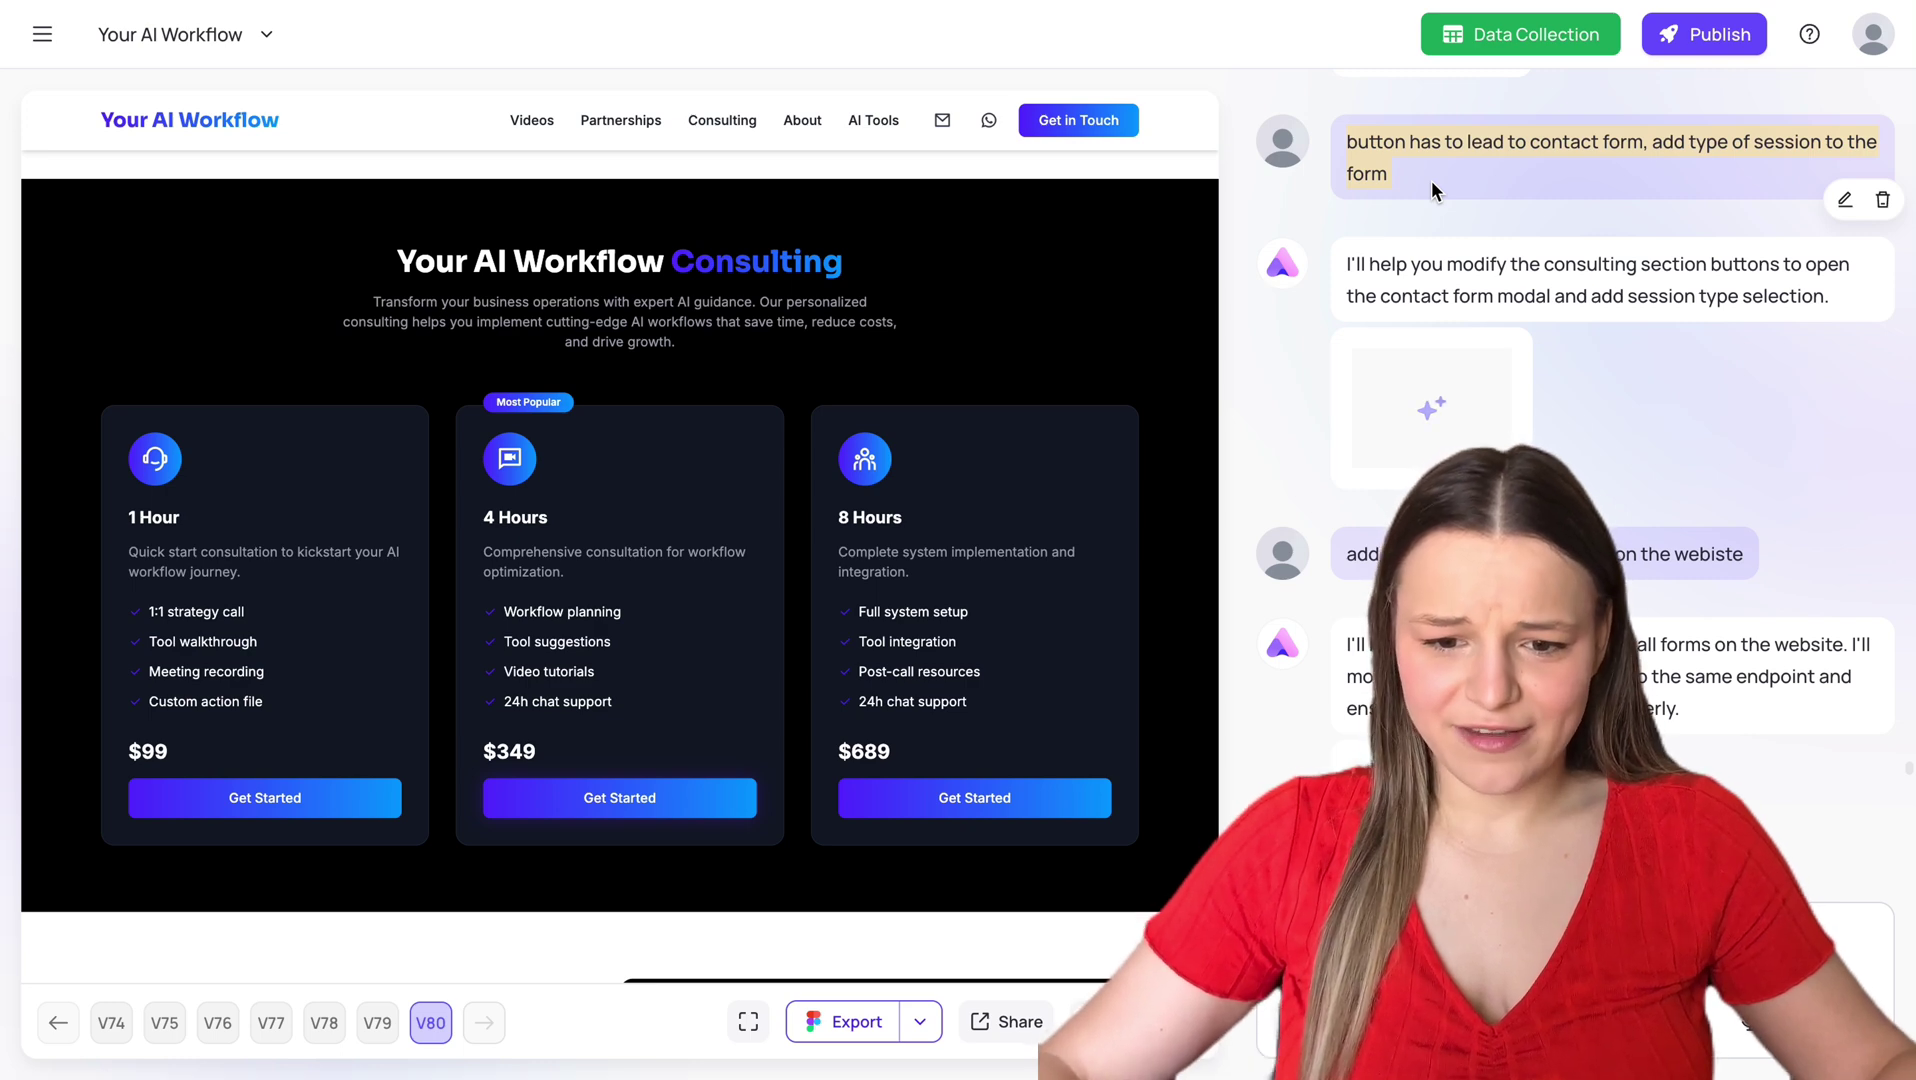
pyautogui.click(312, 795)
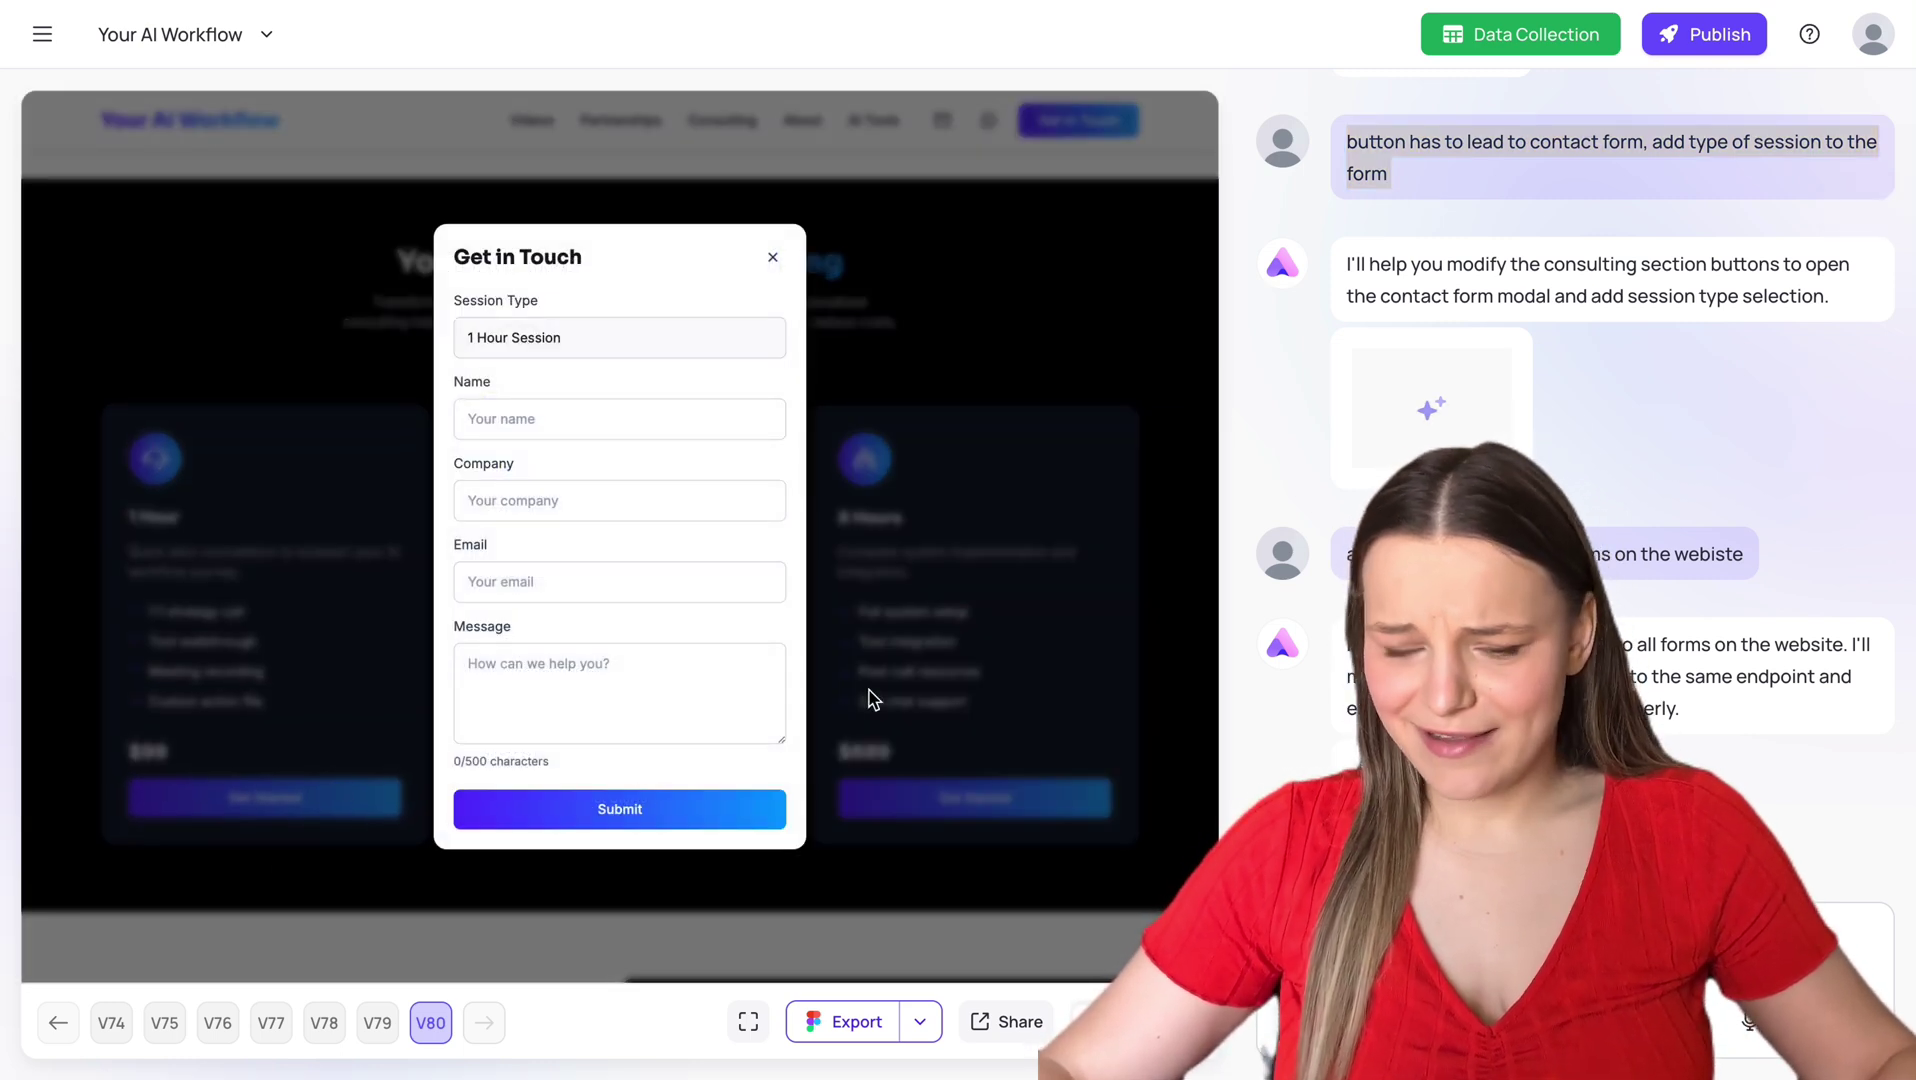
pyautogui.click(896, 558)
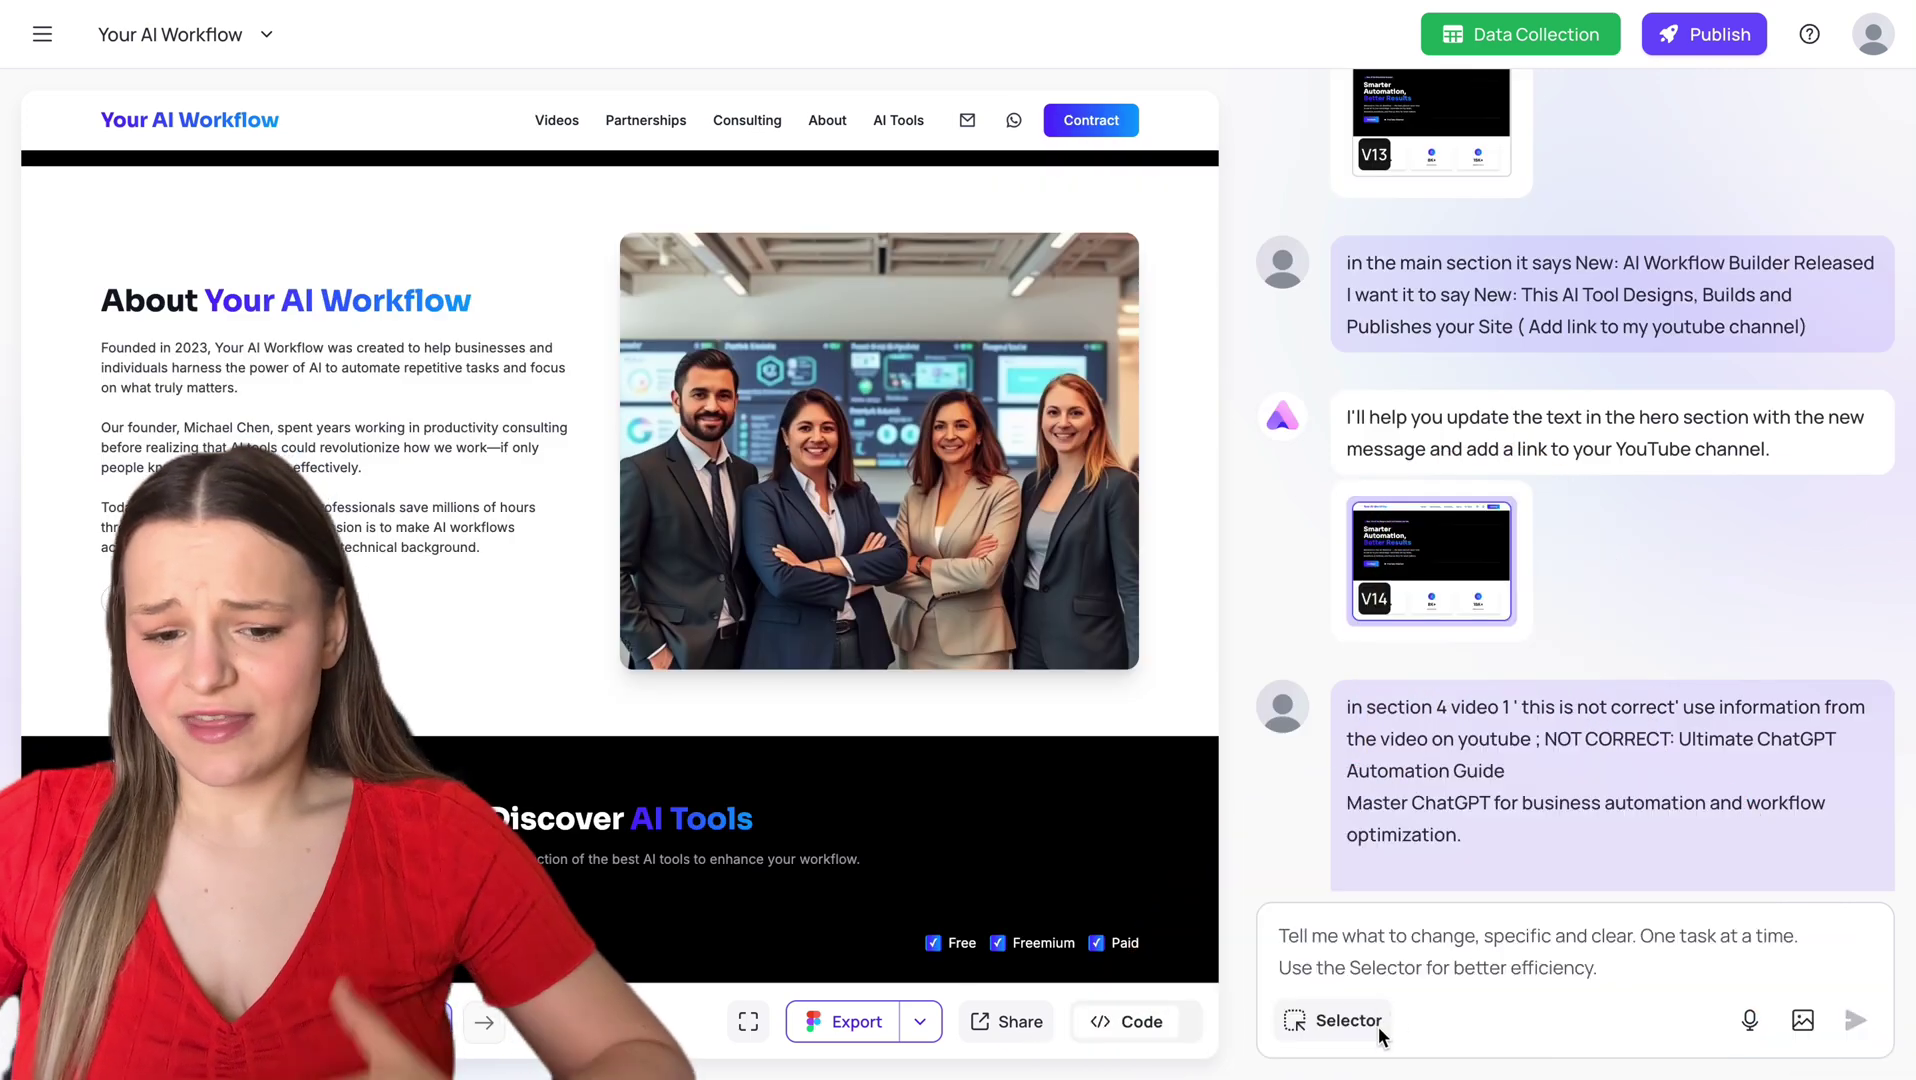
# Step: Select the About section's team photo and upload the YAW_Logo.pdf (800 x 800 px).png file as a replacement image
pyautogui.click(1347, 1021)
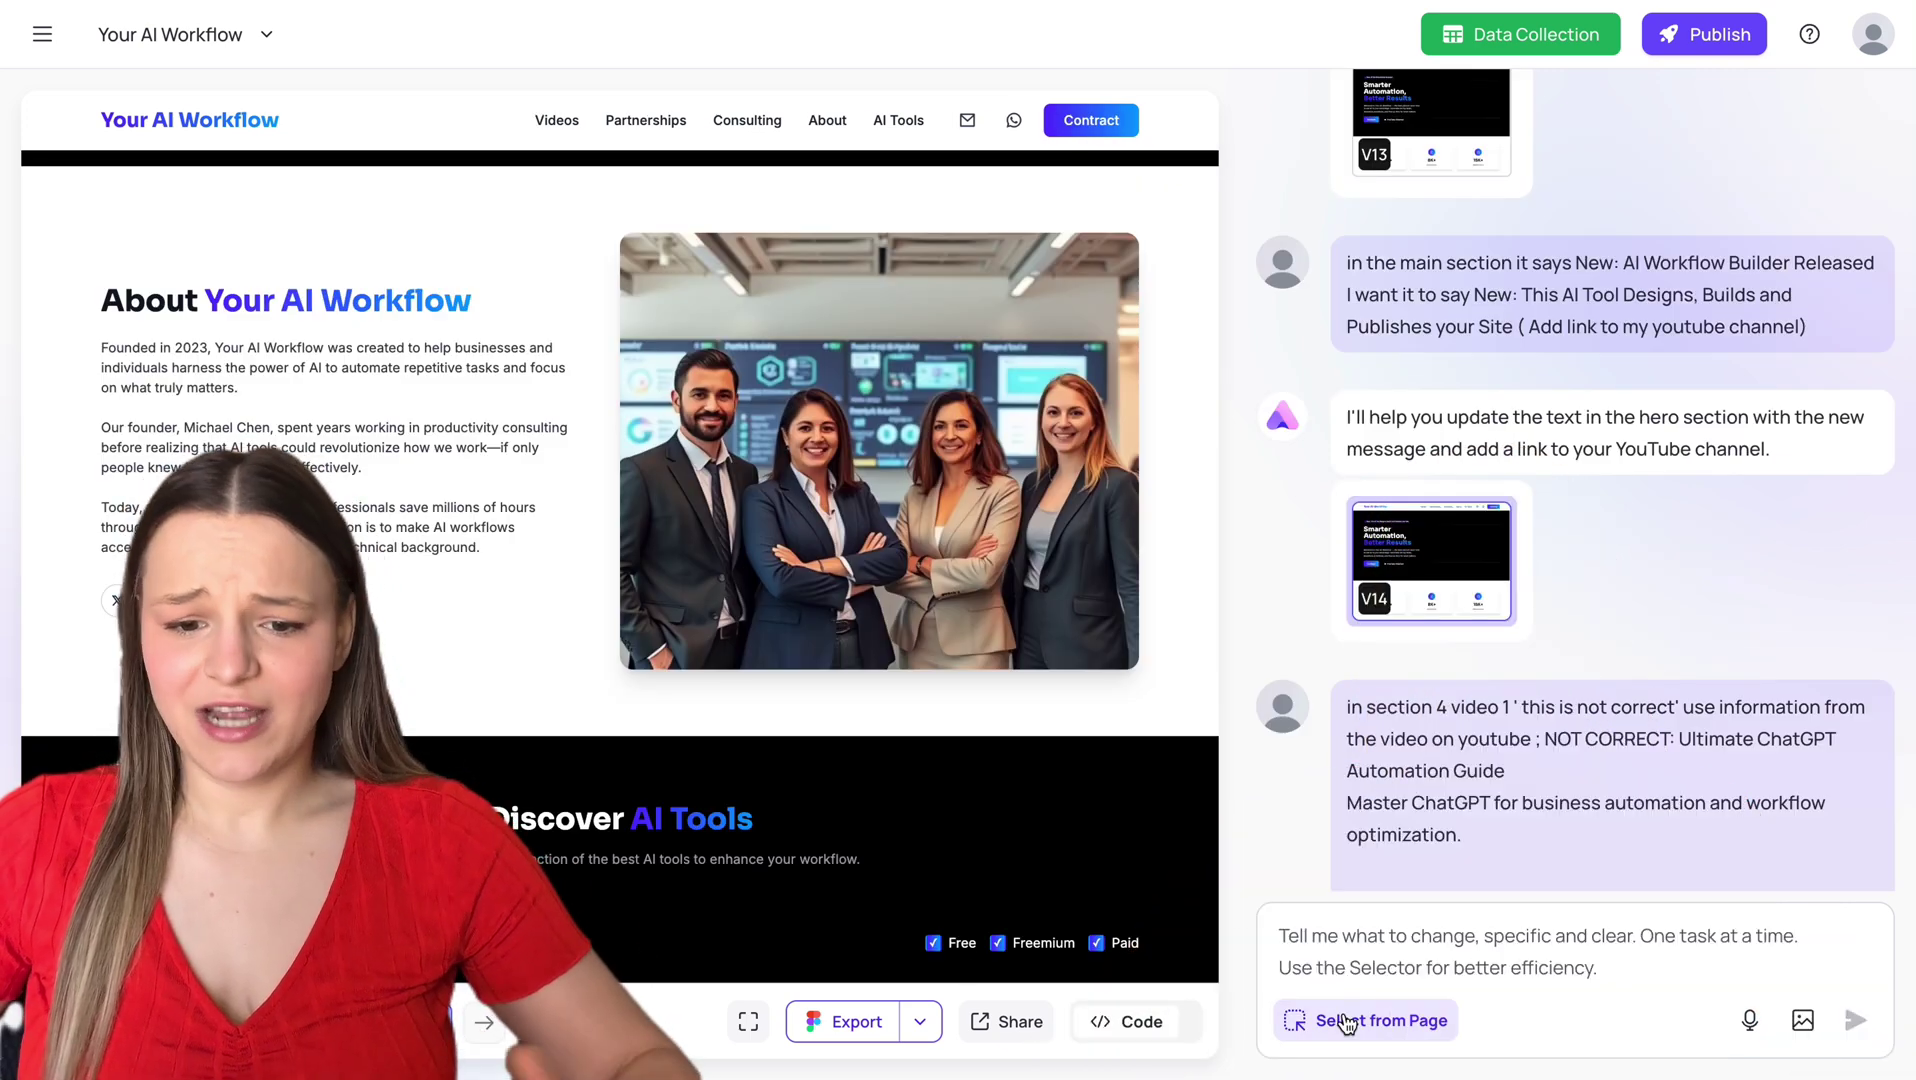
pyautogui.click(848, 443)
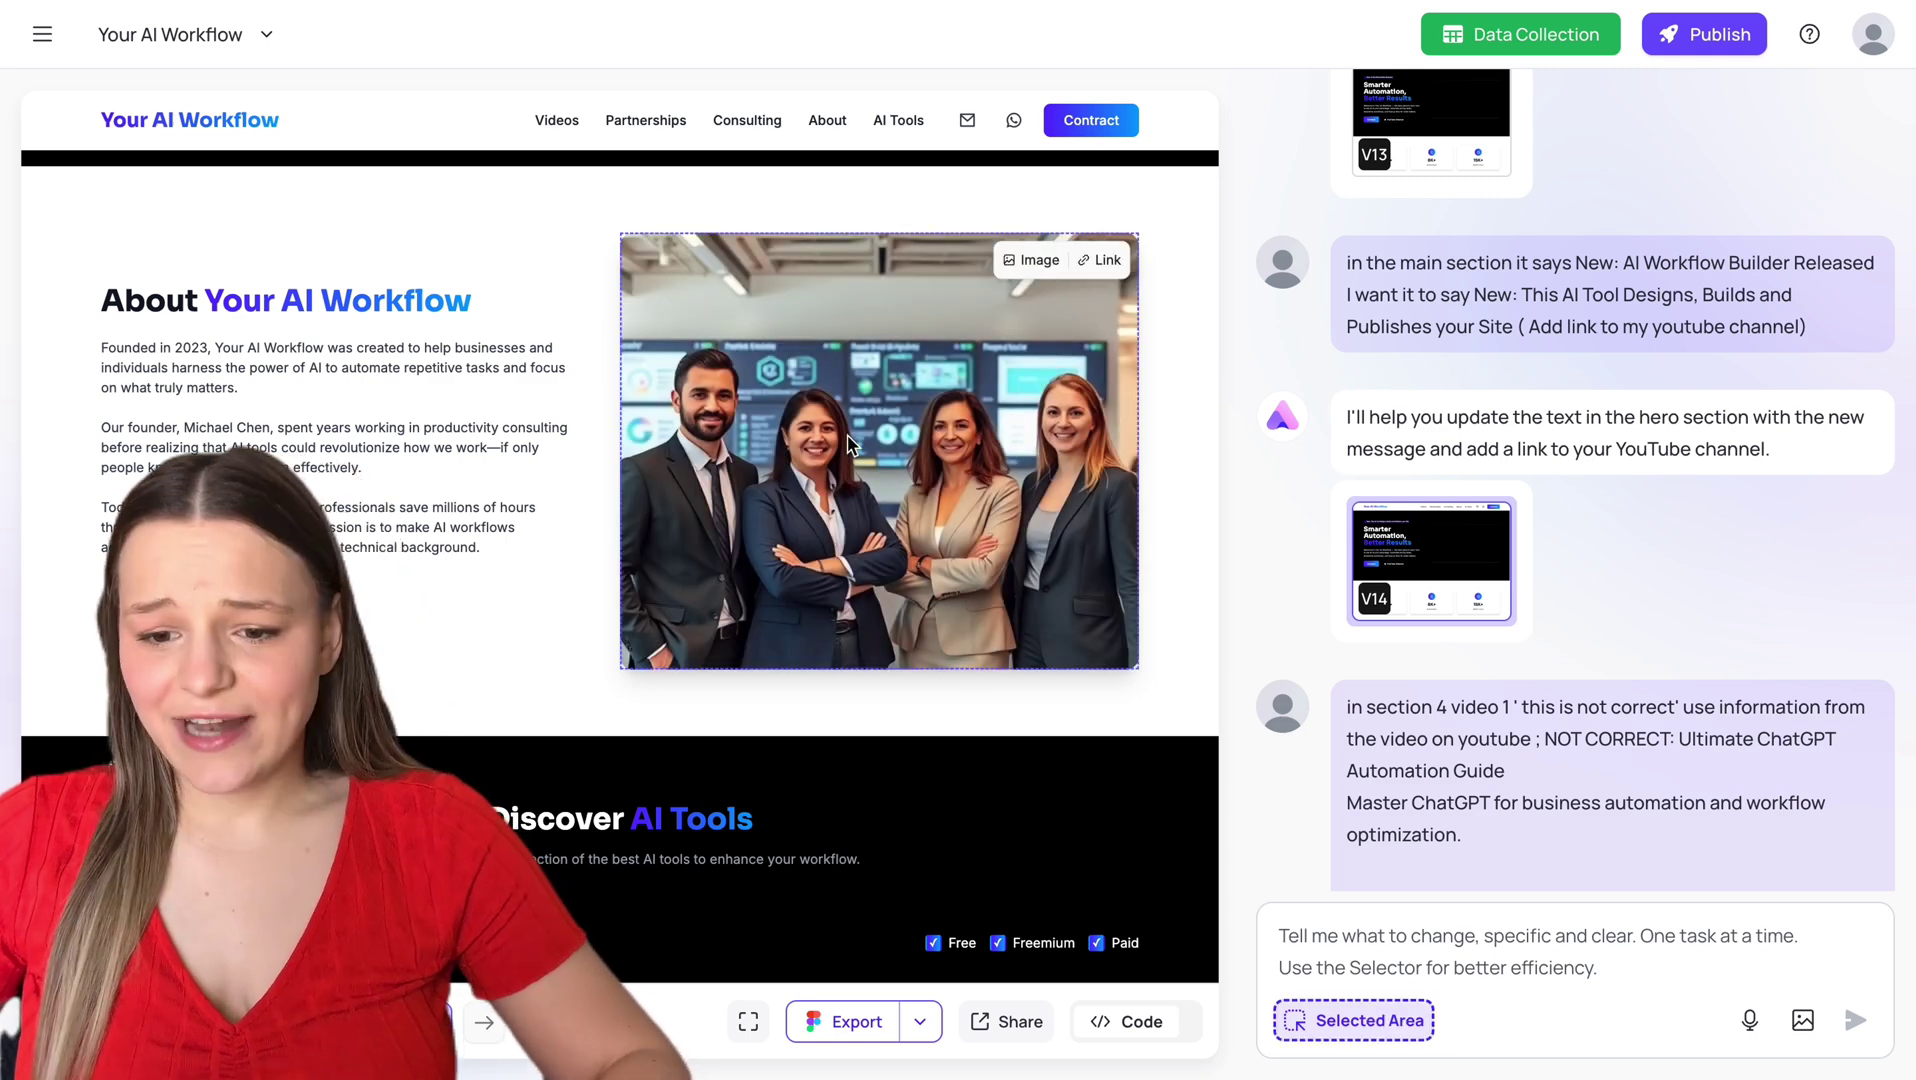
pyautogui.click(1045, 262)
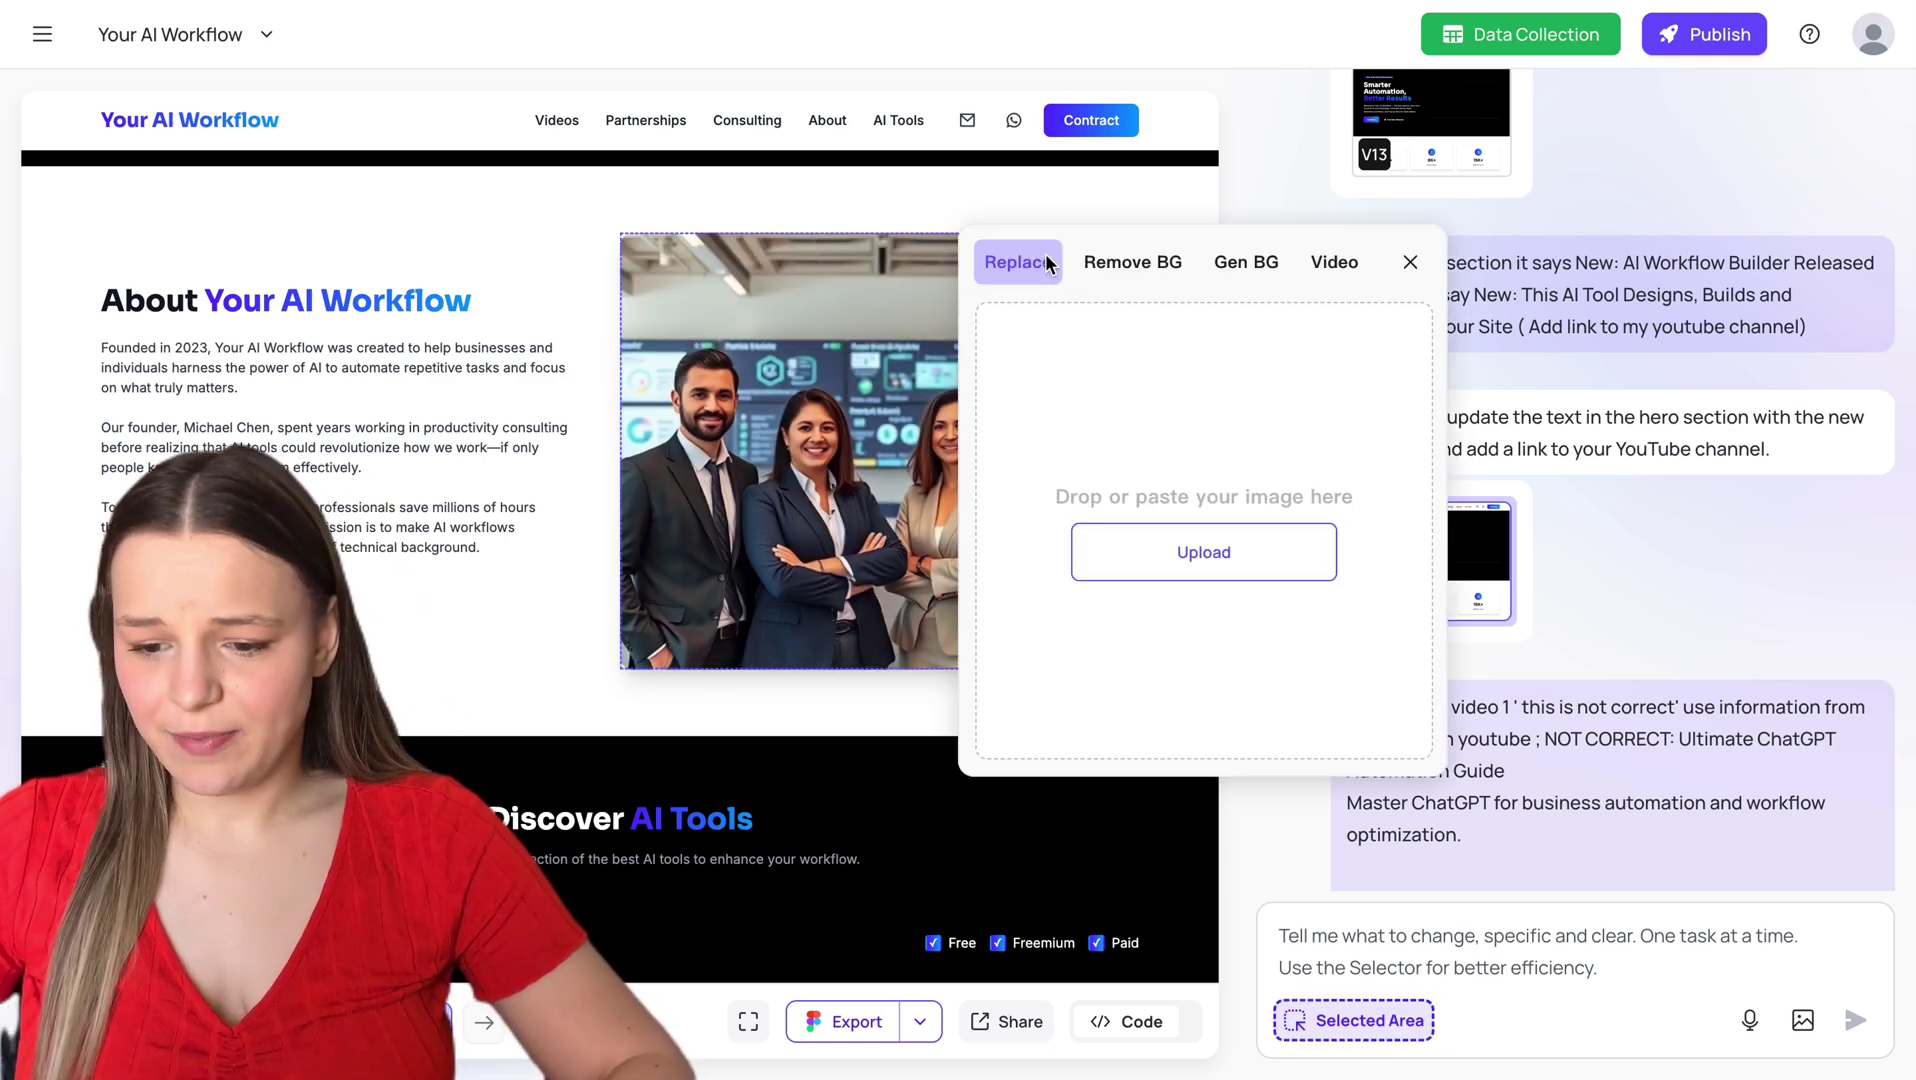
pyautogui.click(1153, 567)
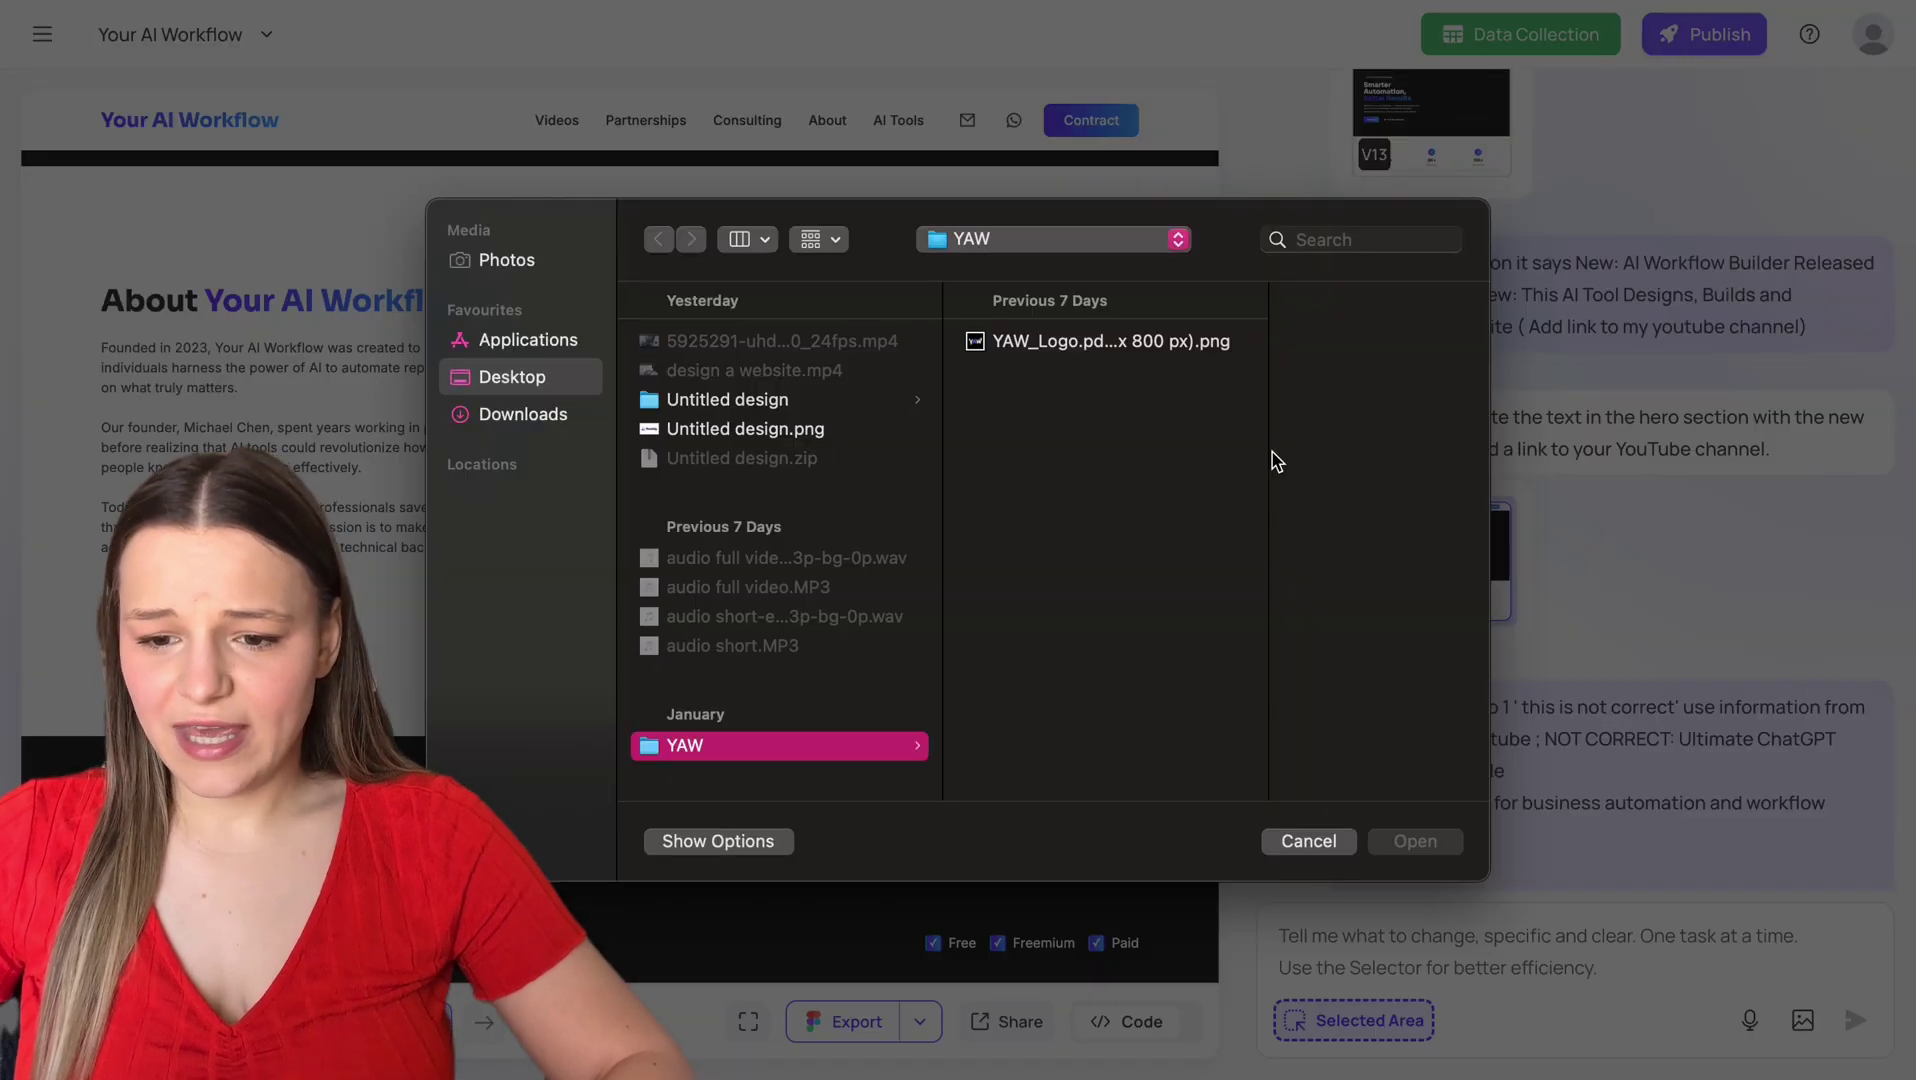
pyautogui.click(1183, 343)
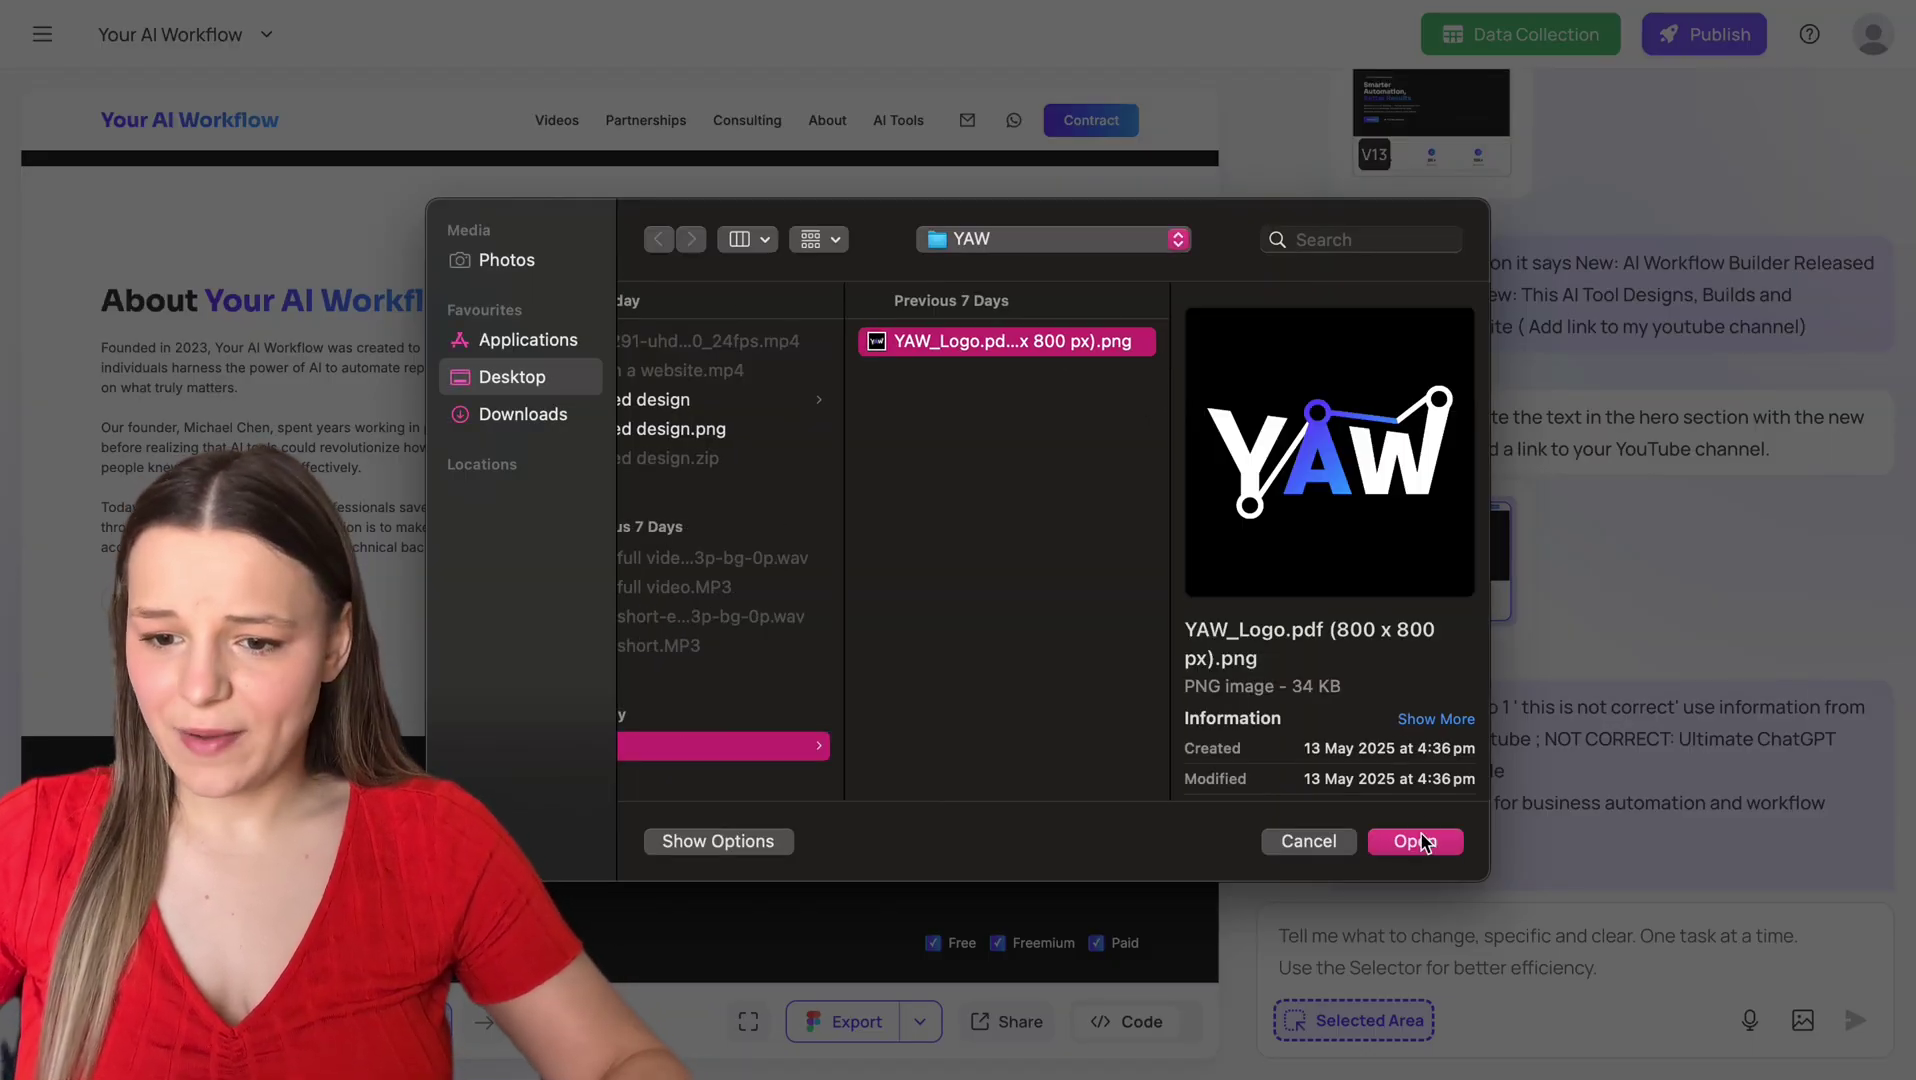
pyautogui.click(1414, 842)
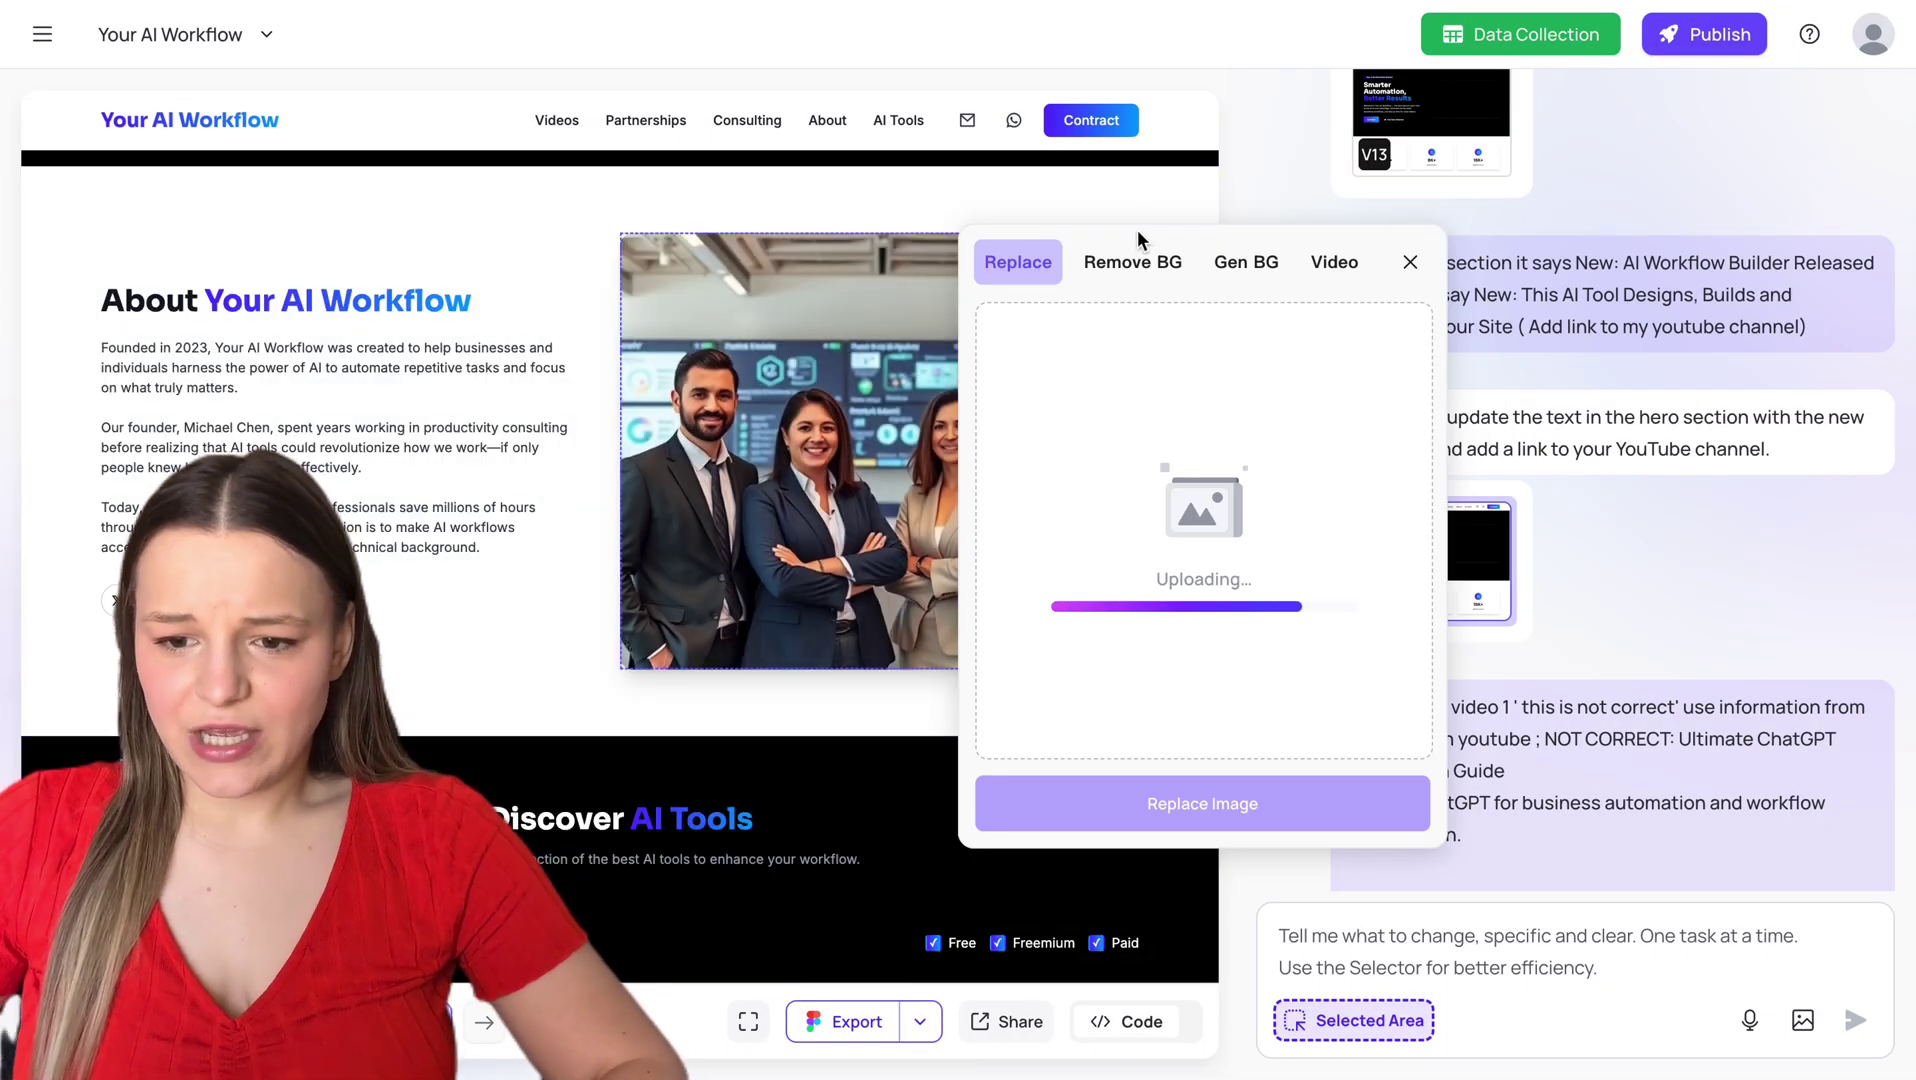
# Step: Look through the team photo's Remove BG and Gen BG options, and generate a video from the prefilled prompt
pyautogui.click(1146, 257)
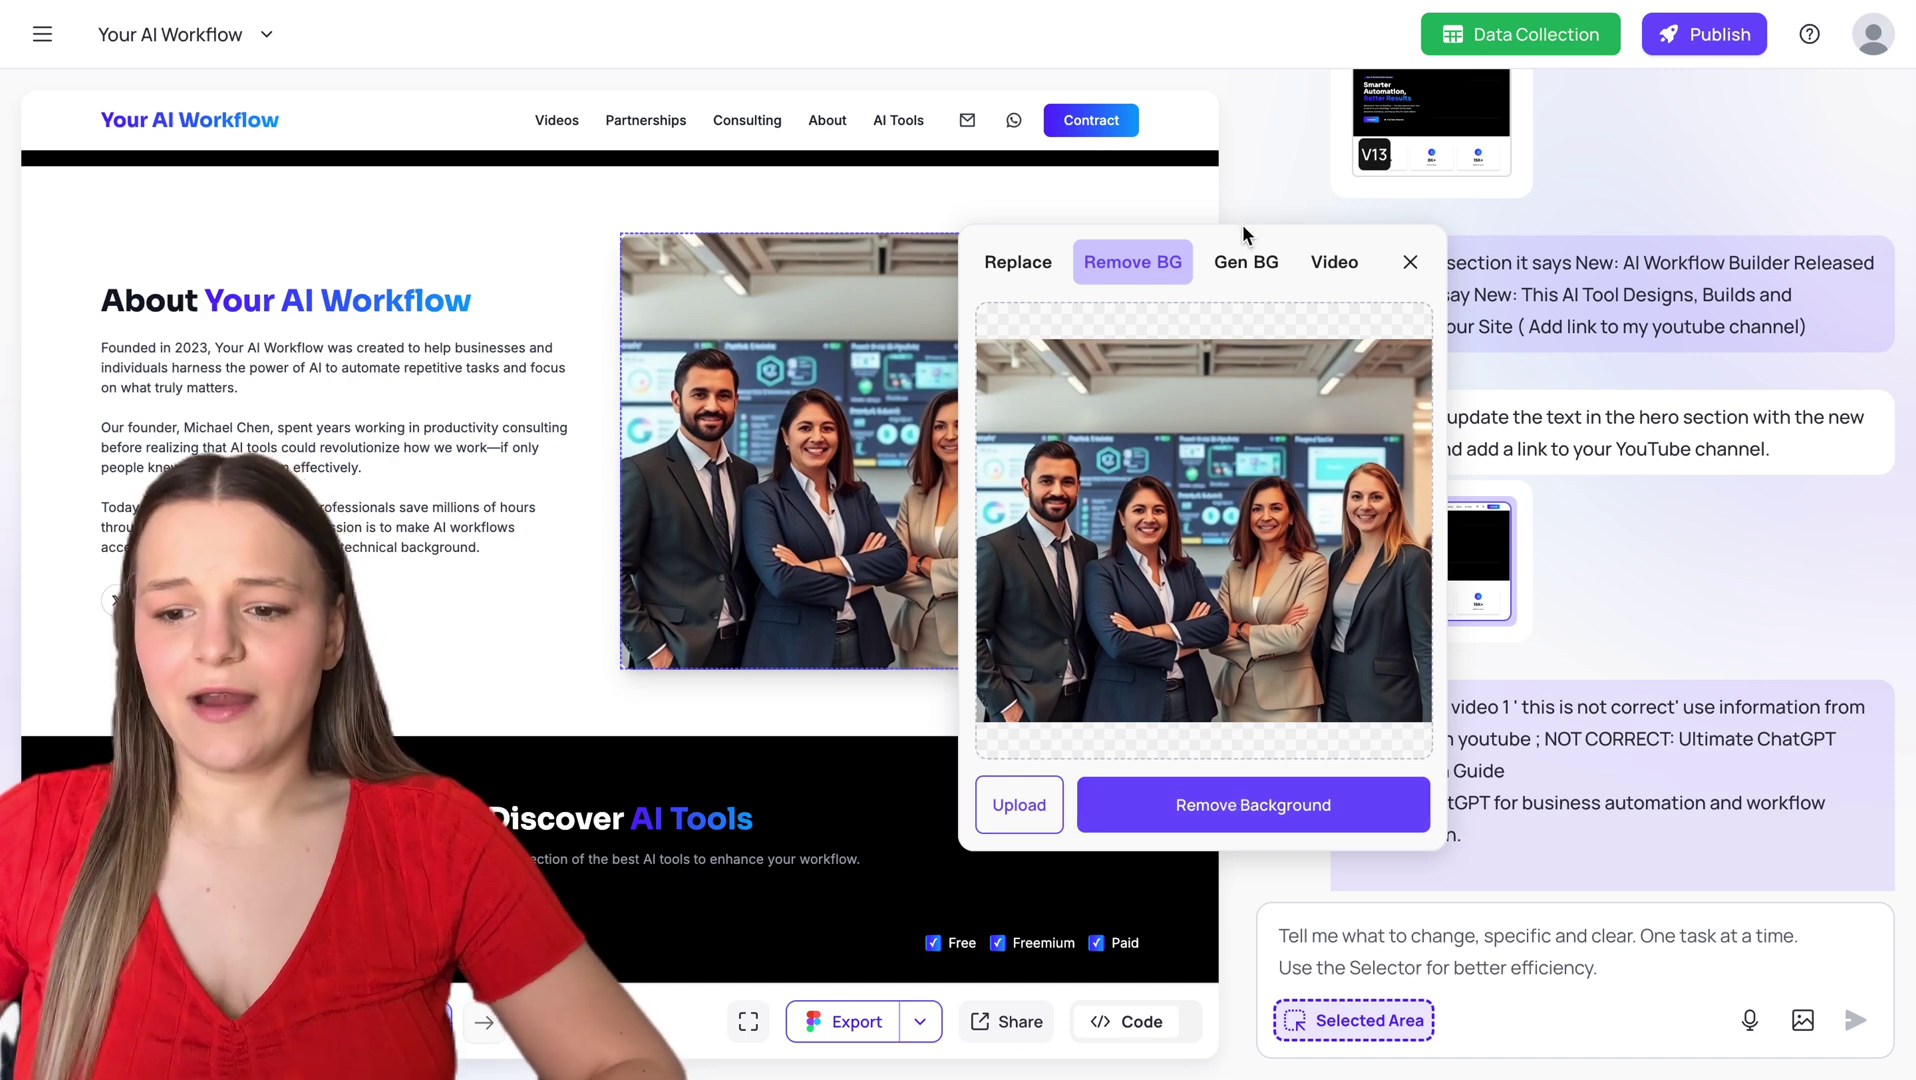
pyautogui.click(1250, 262)
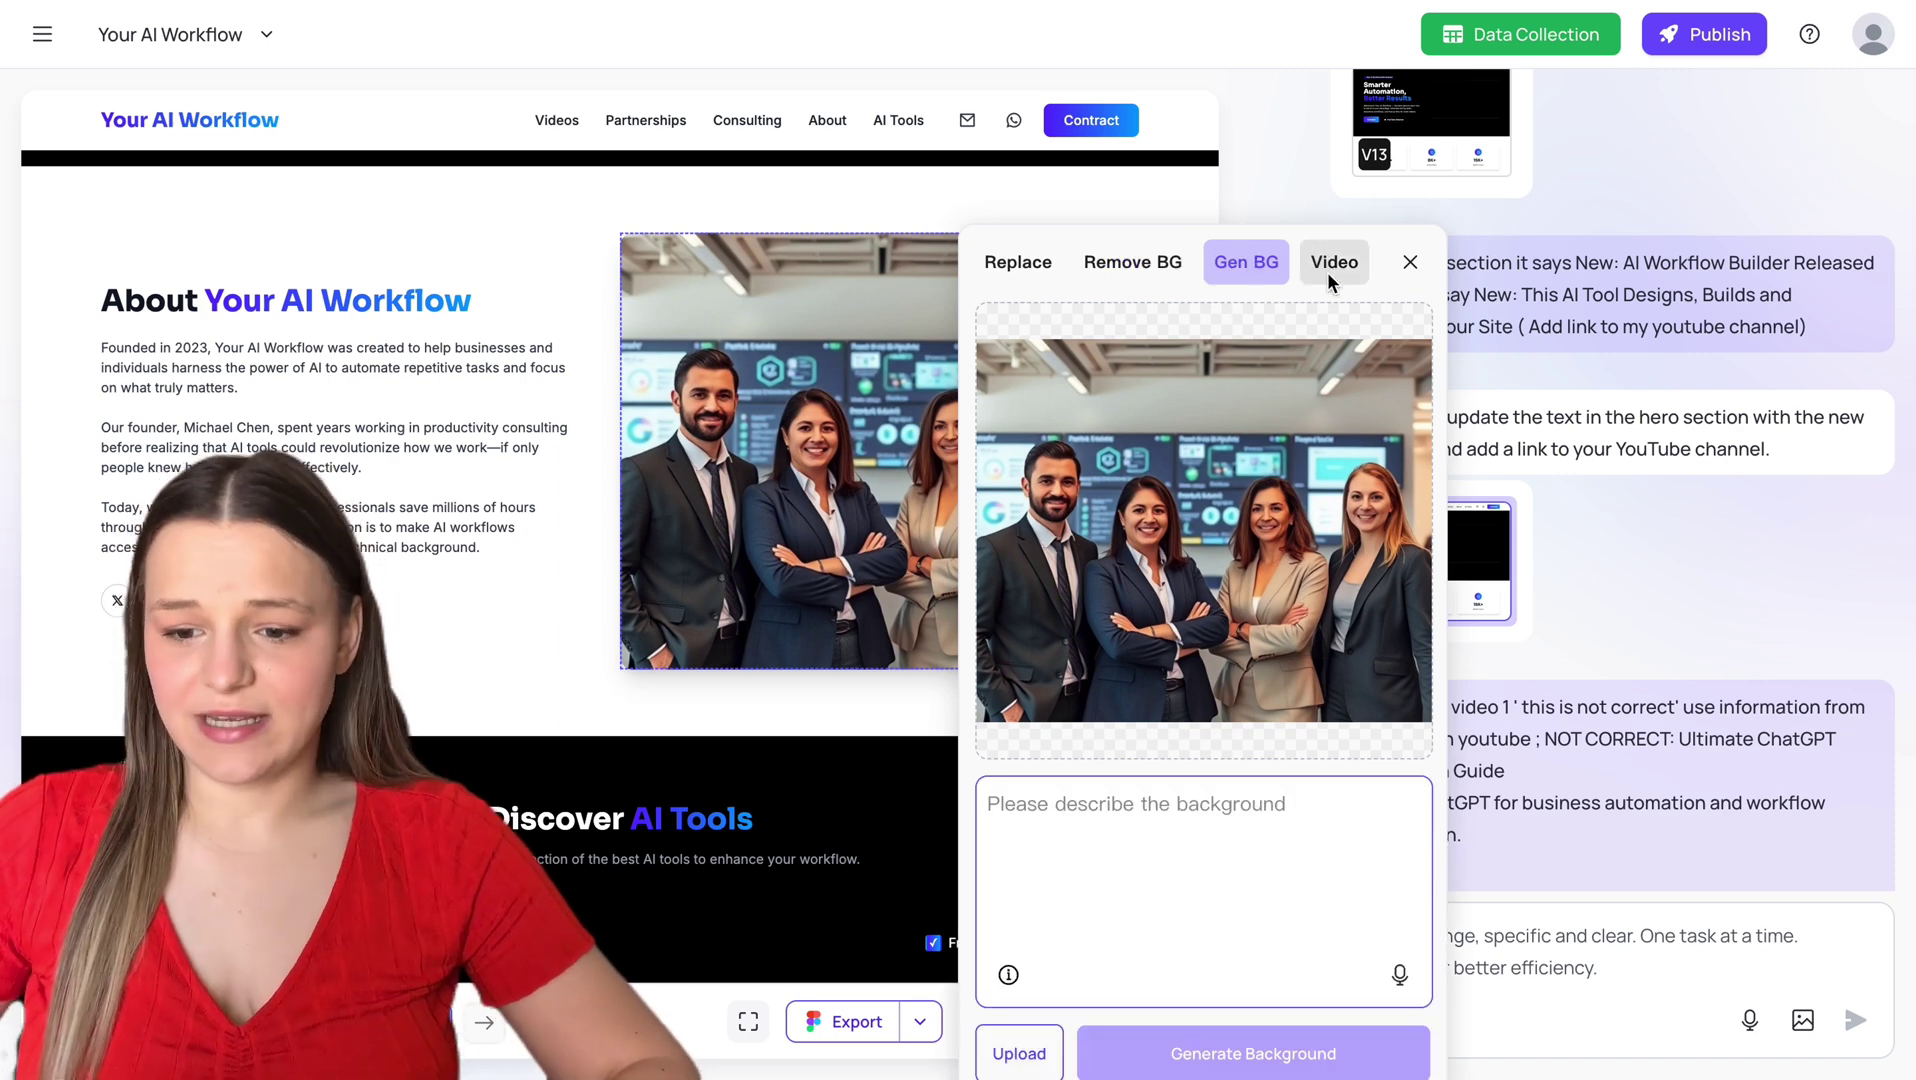
pyautogui.click(1328, 272)
pyautogui.scroll(3, 1216, 380)
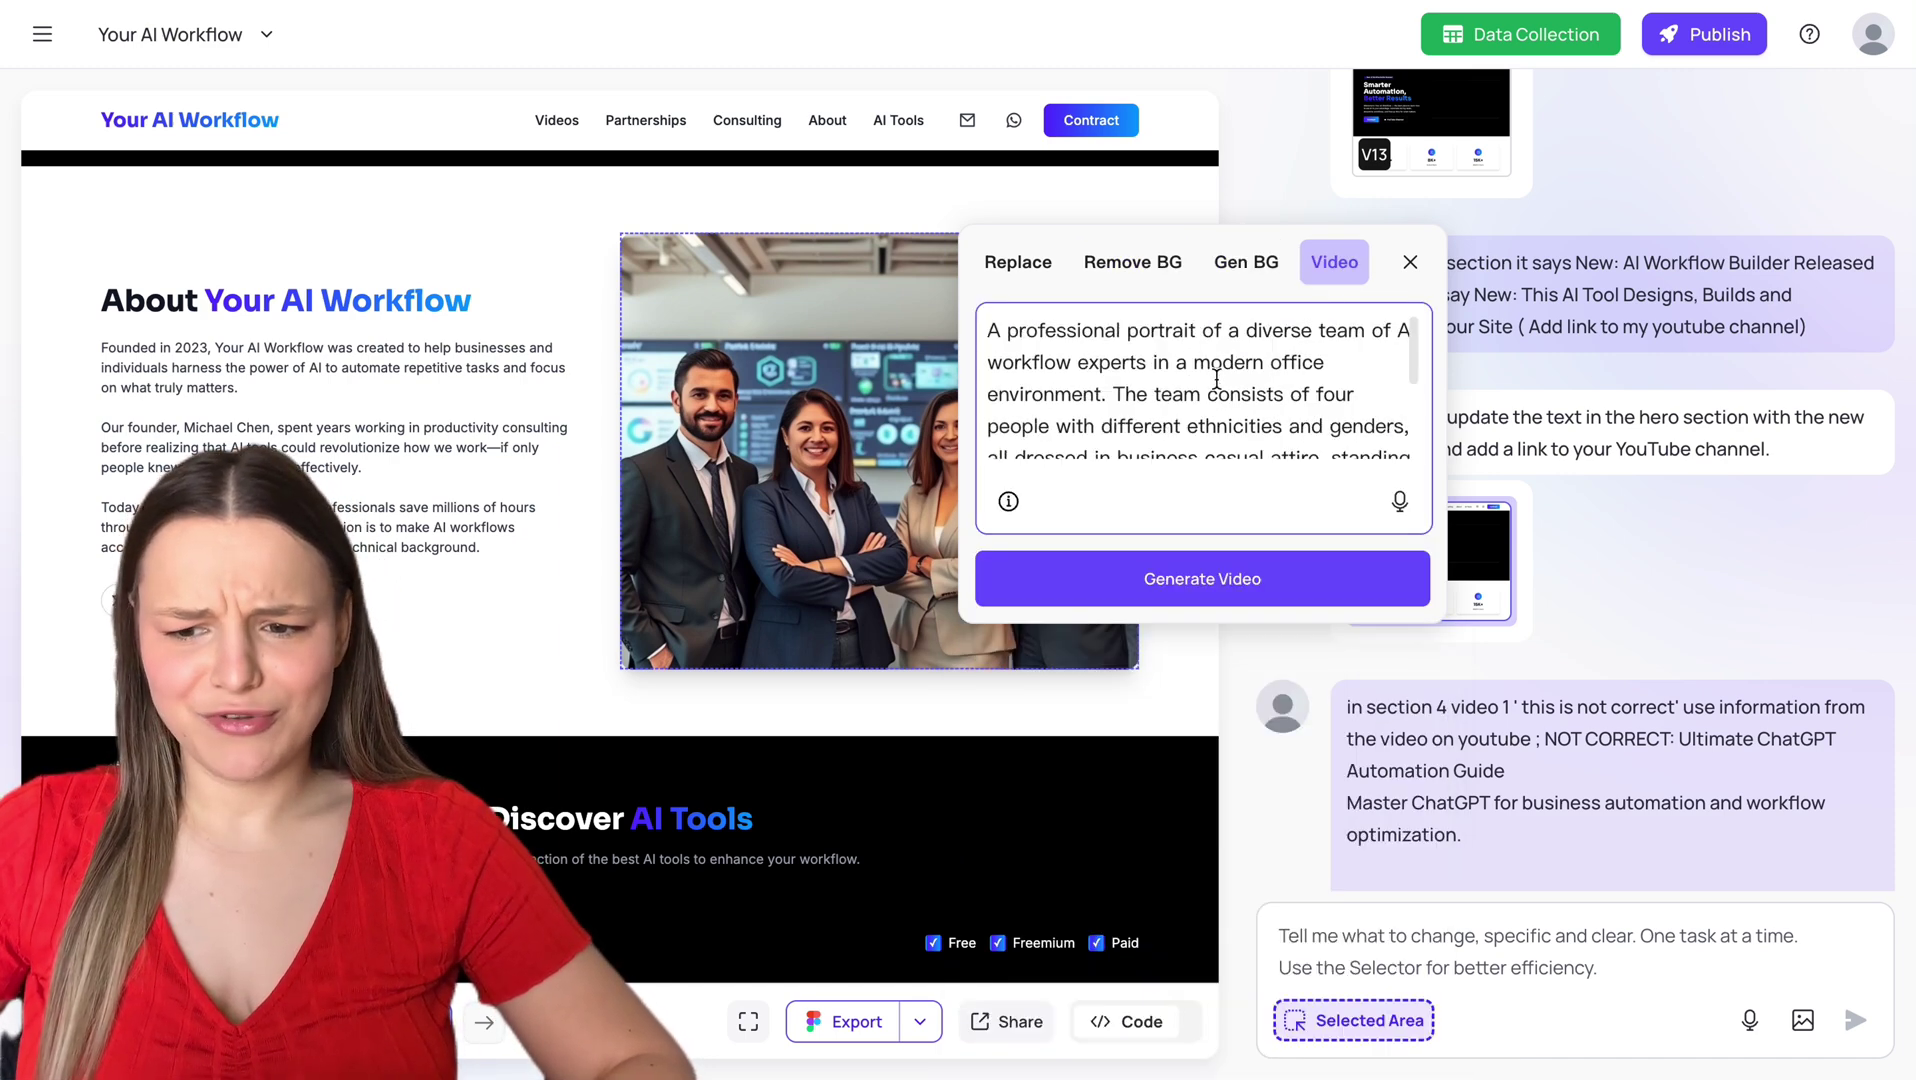
pyautogui.click(1227, 573)
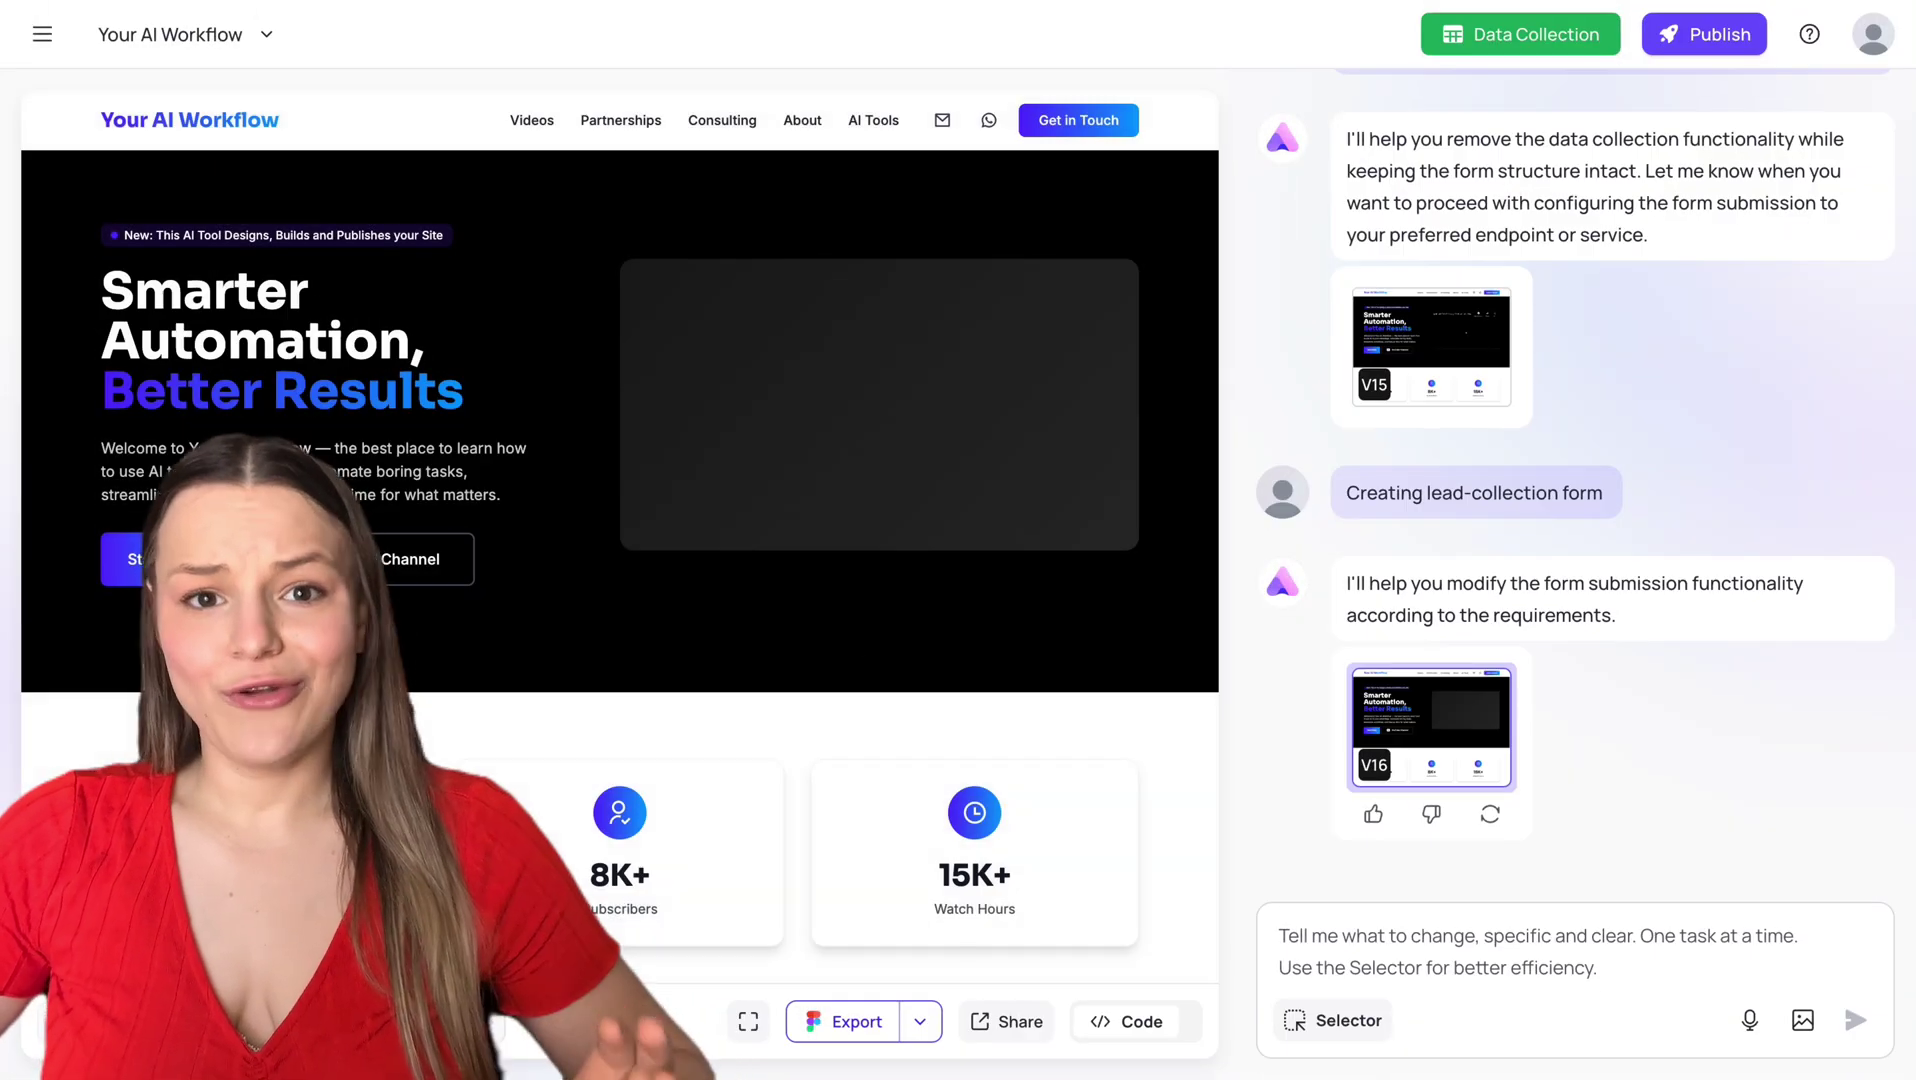
# Step: Submit the contact form with the test message, and create a data collection for it as a new form
pyautogui.click(1541, 40)
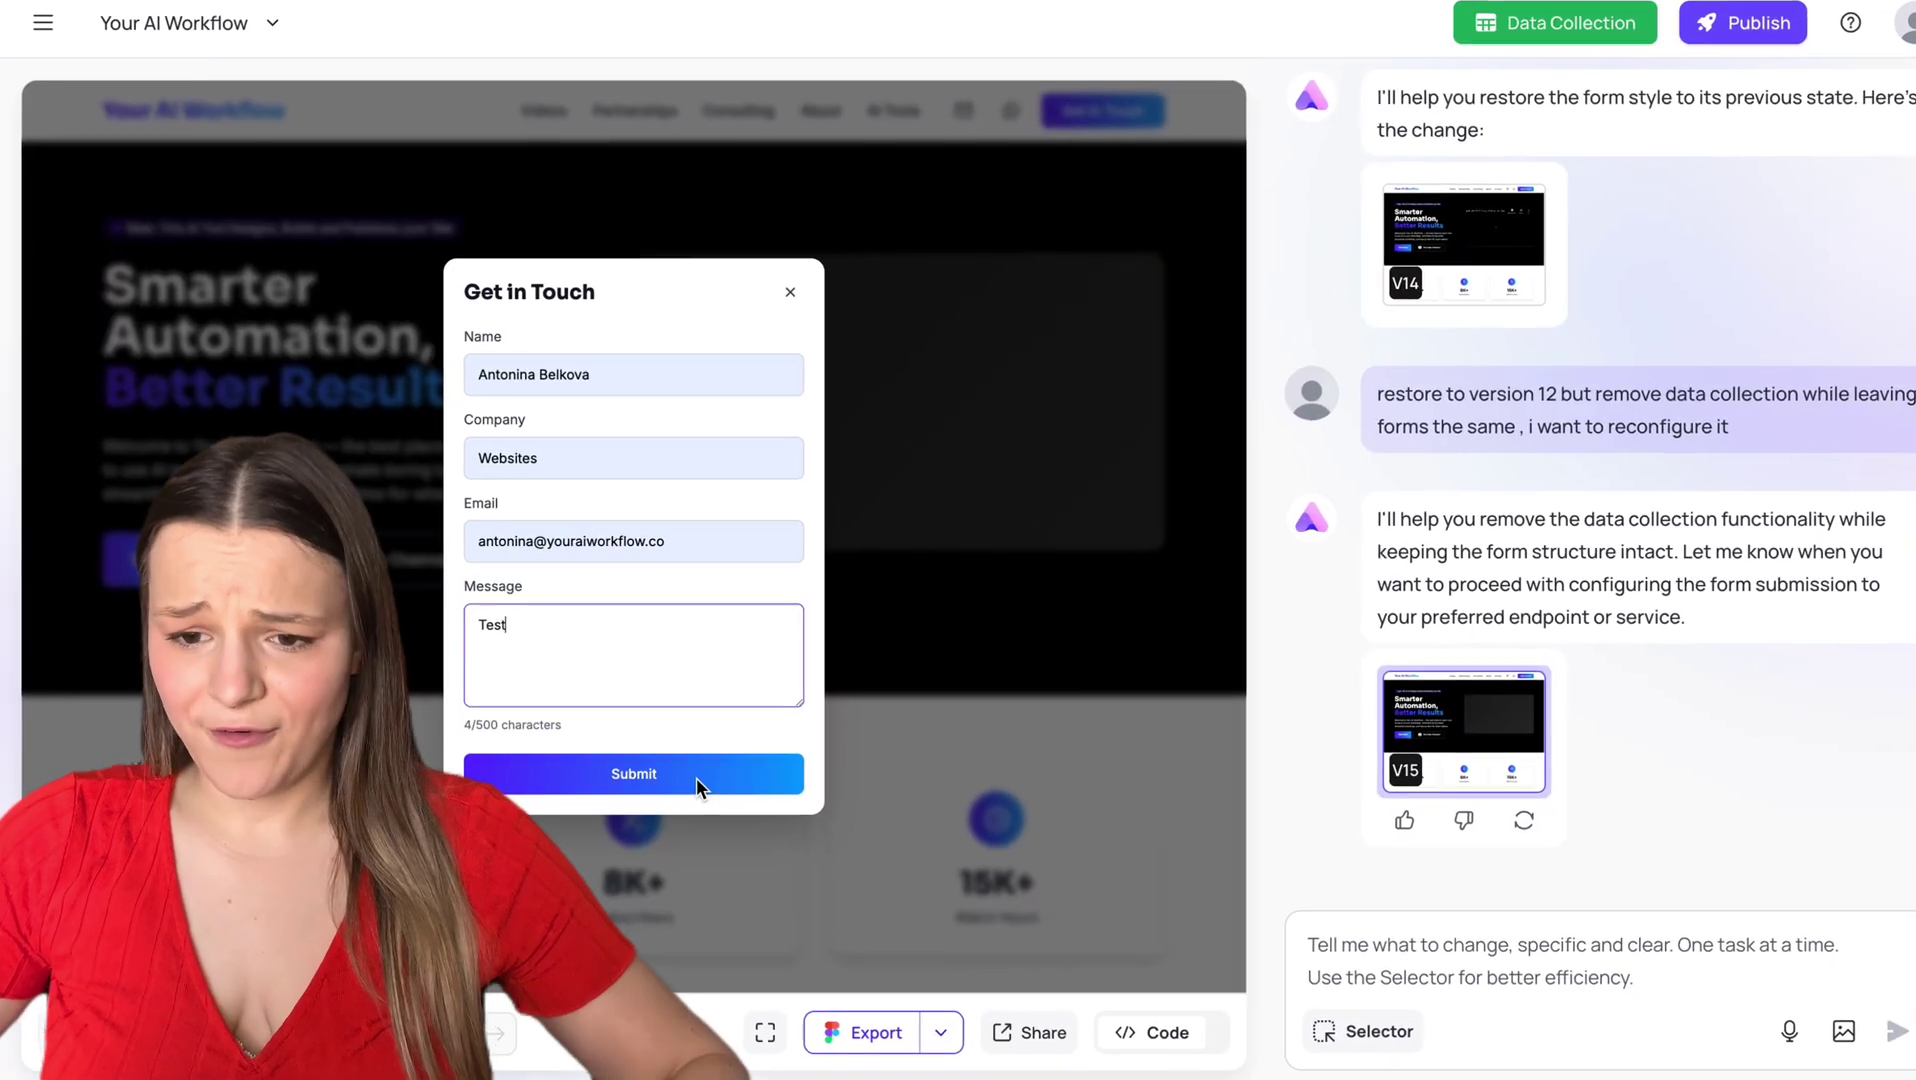
pyautogui.click(741, 790)
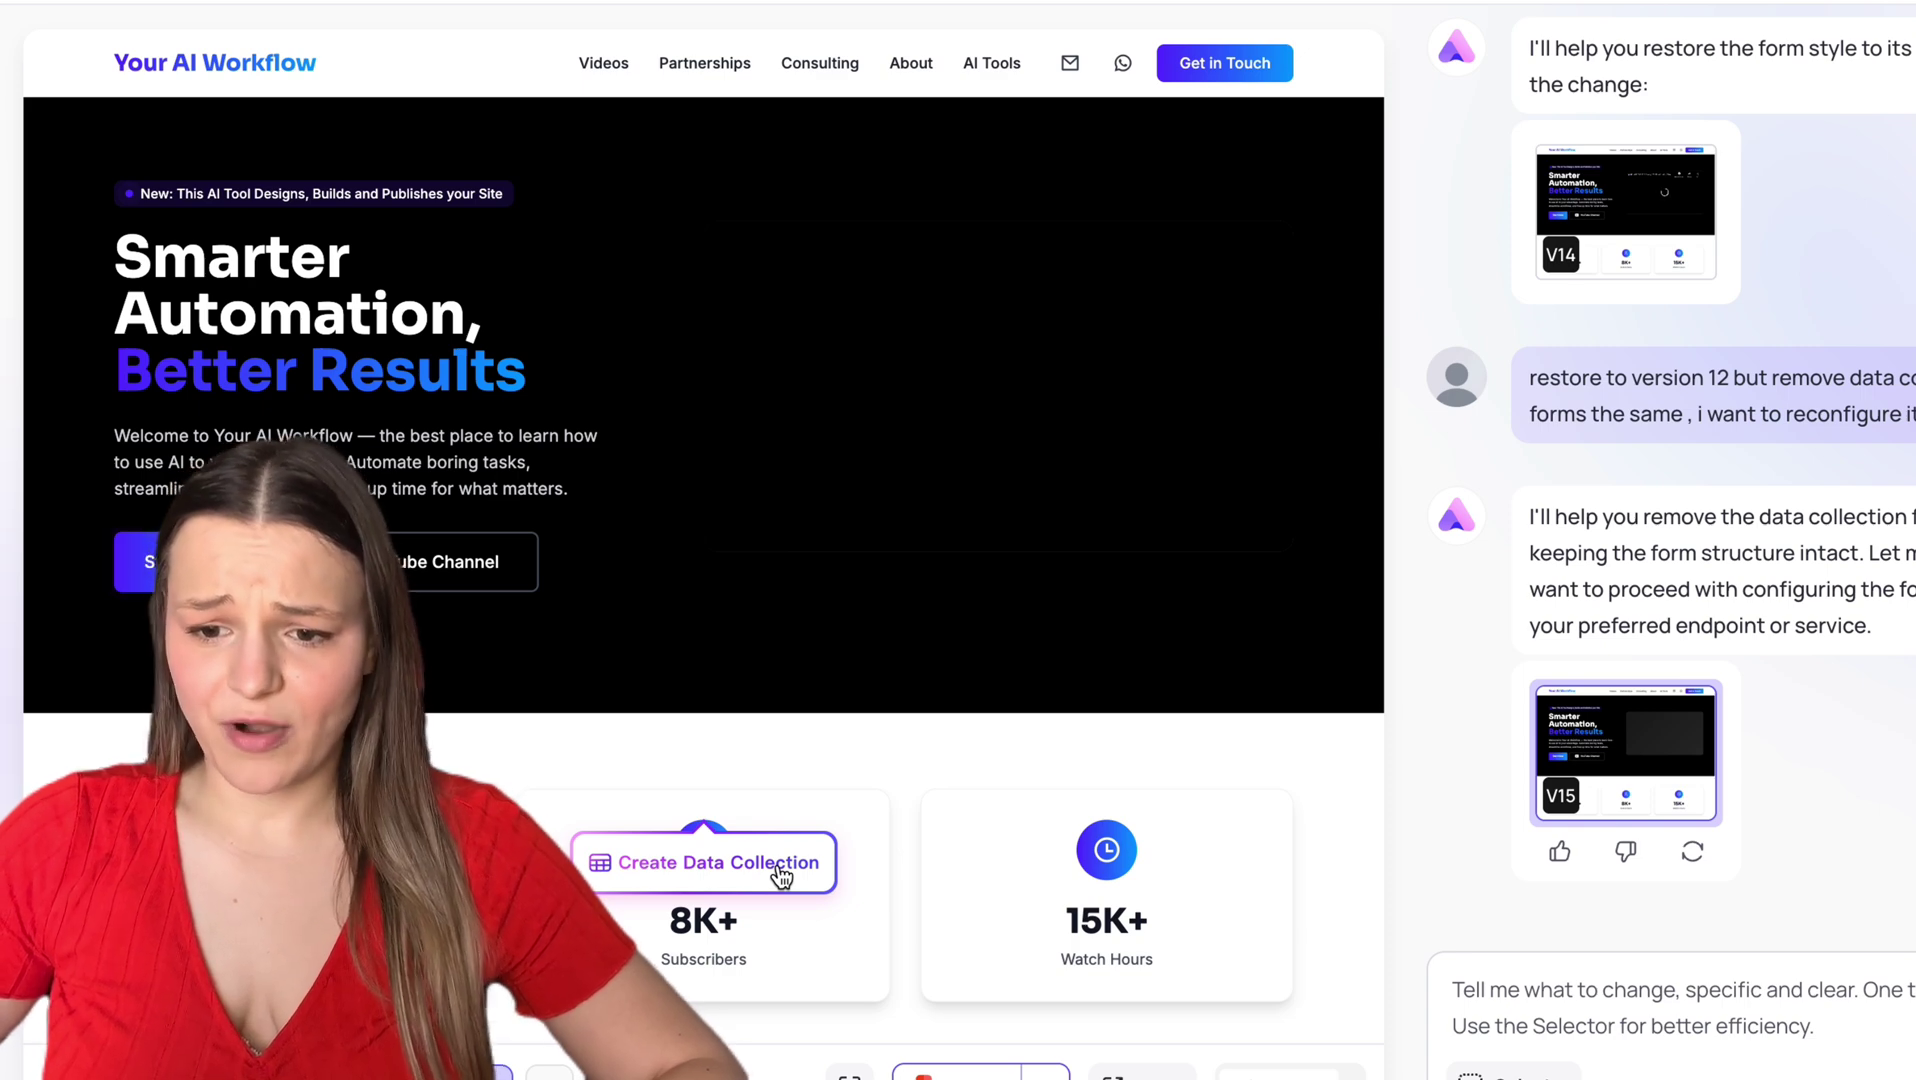
pyautogui.click(781, 872)
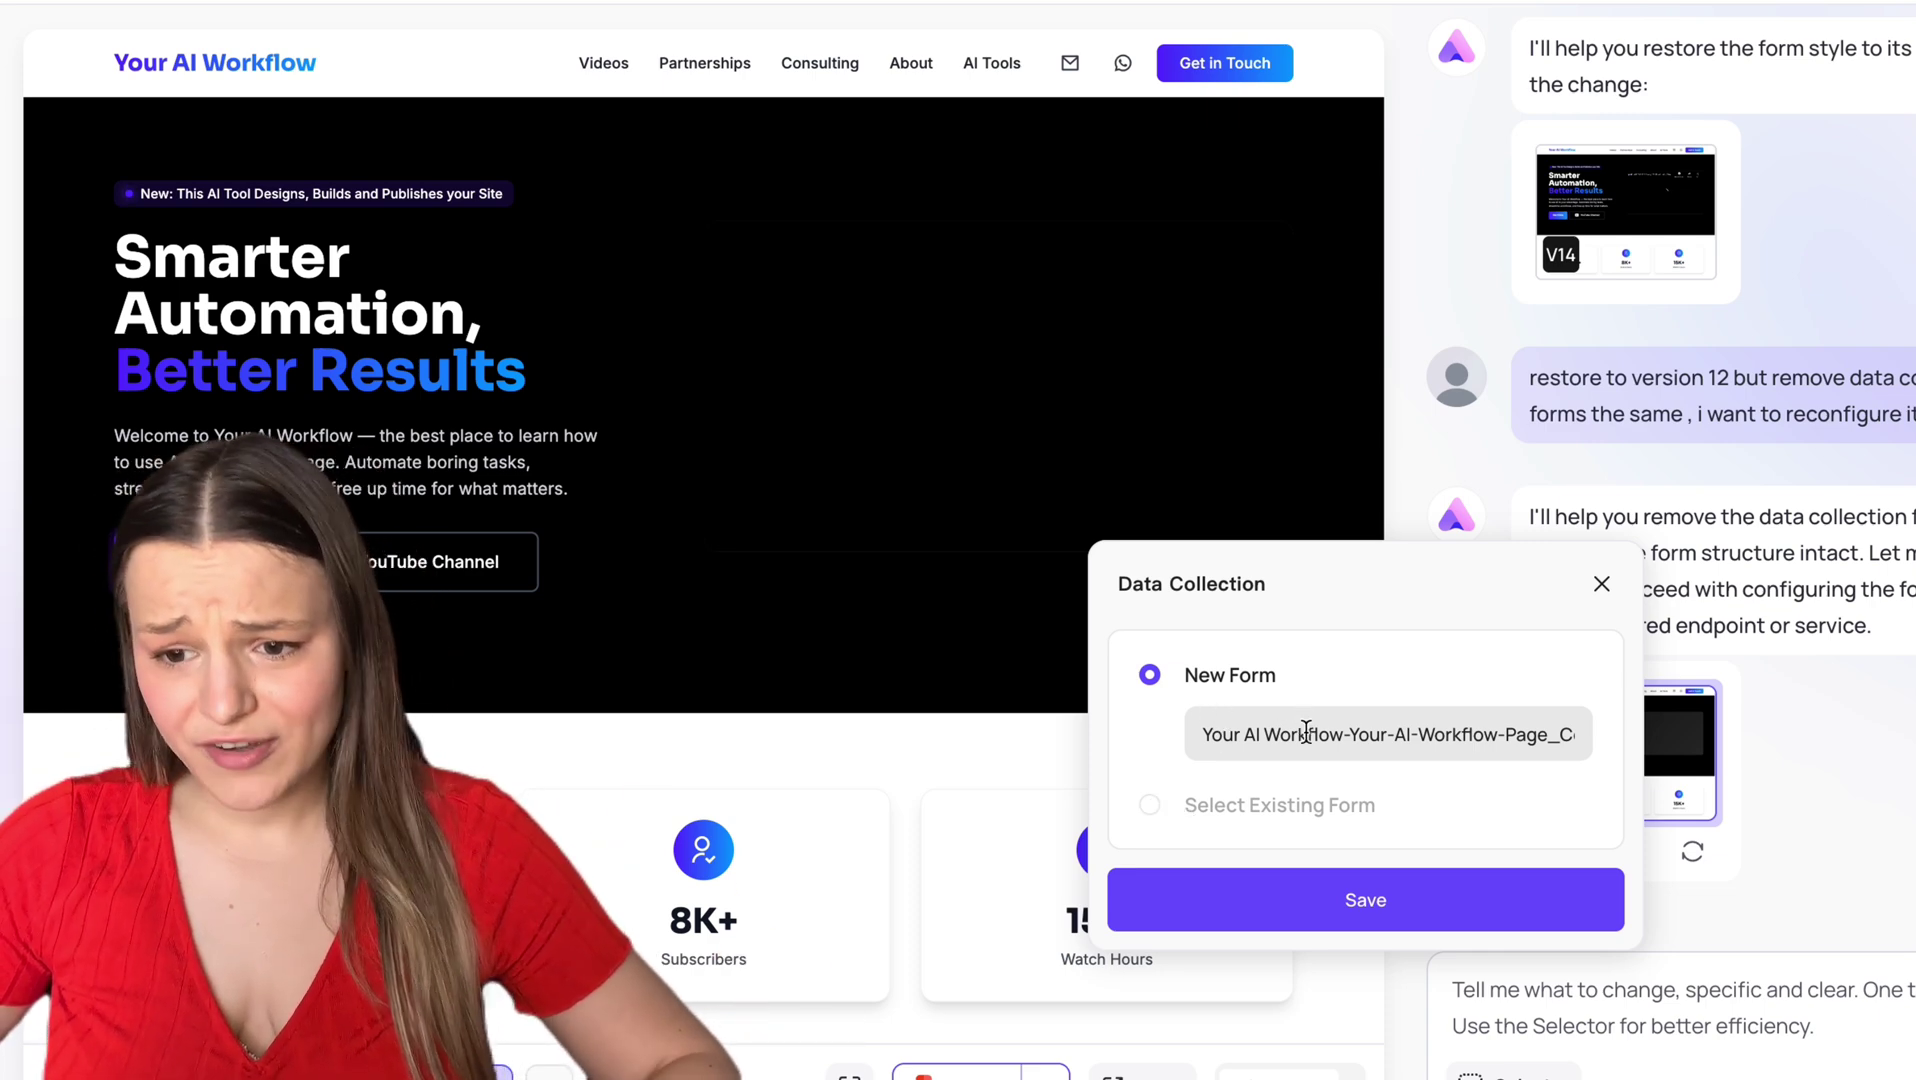
pyautogui.click(1348, 903)
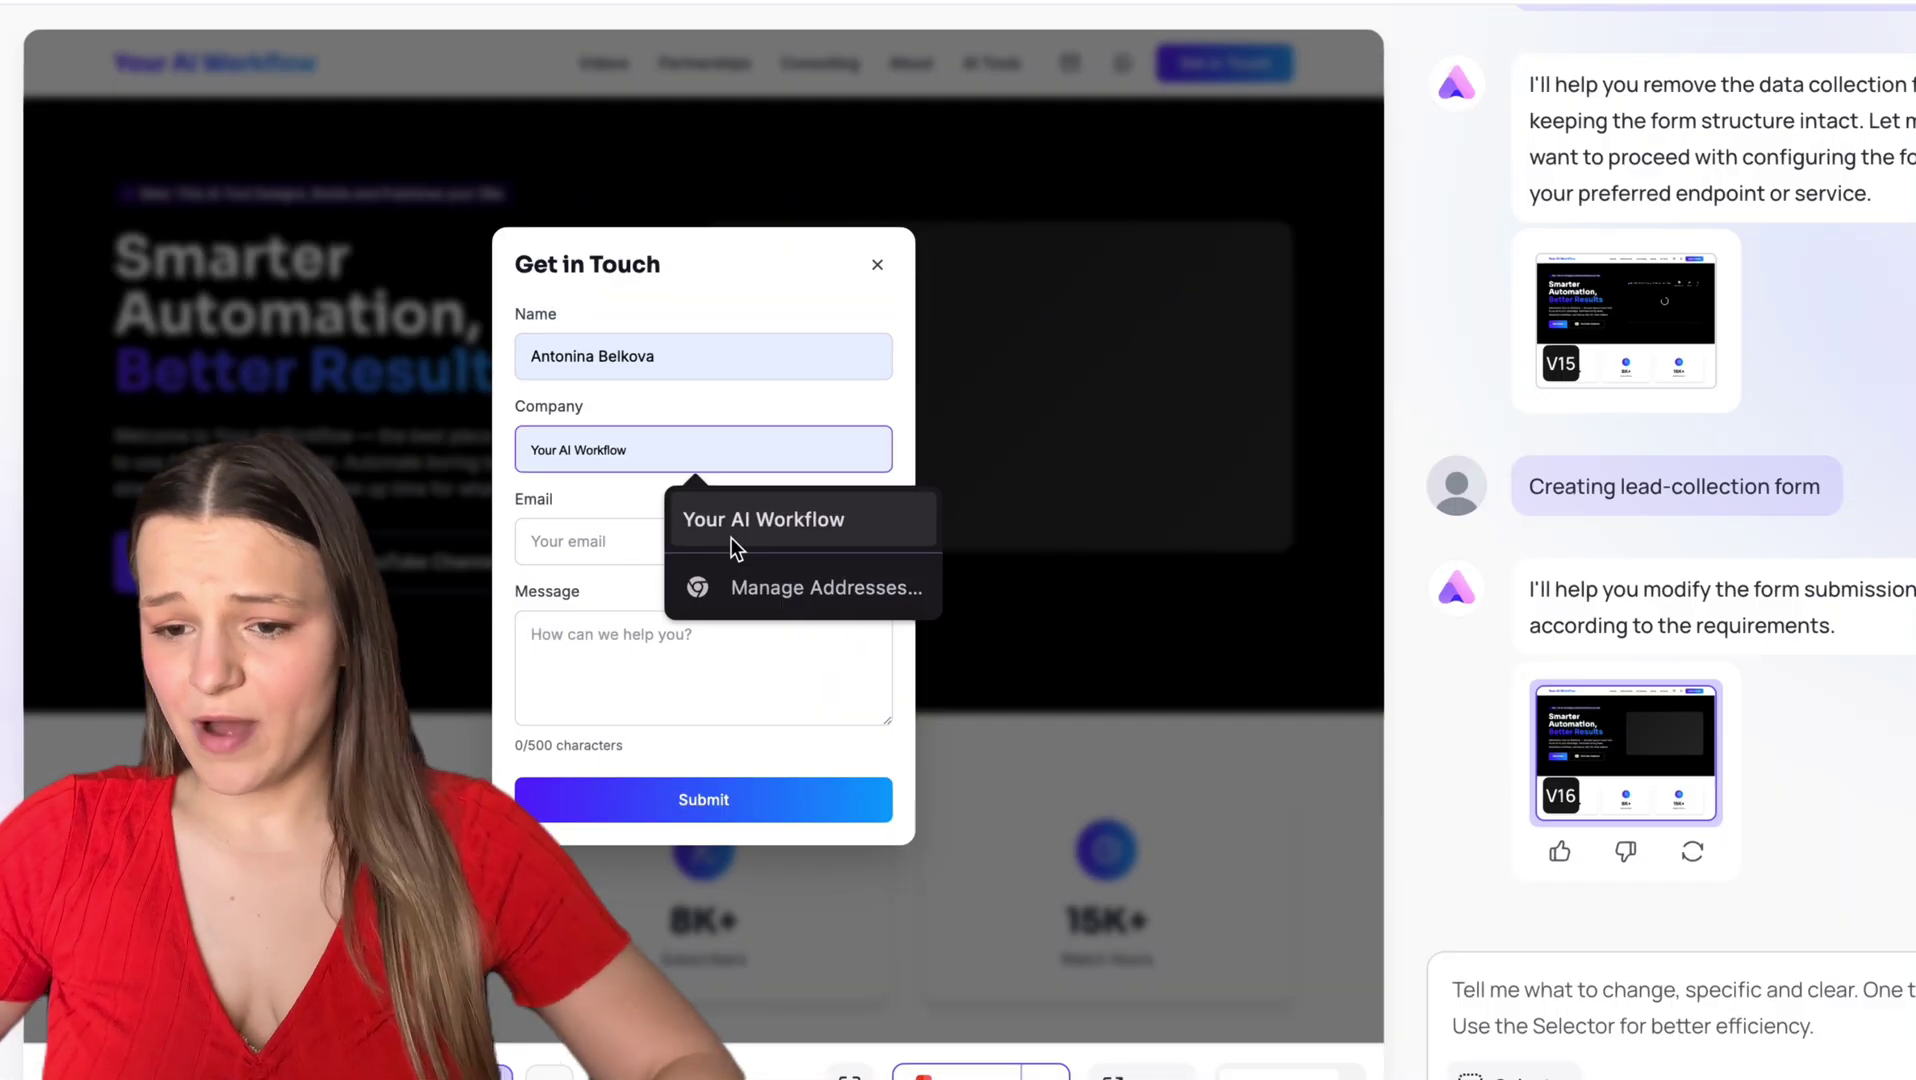
# Step: Submit the Get in Touch form with company Your AI Workflow, the contact's email and message "This is a test", and open the submission from the Gmail notification
pyautogui.click(728, 540)
pyautogui.click(724, 542)
pyautogui.click(757, 605)
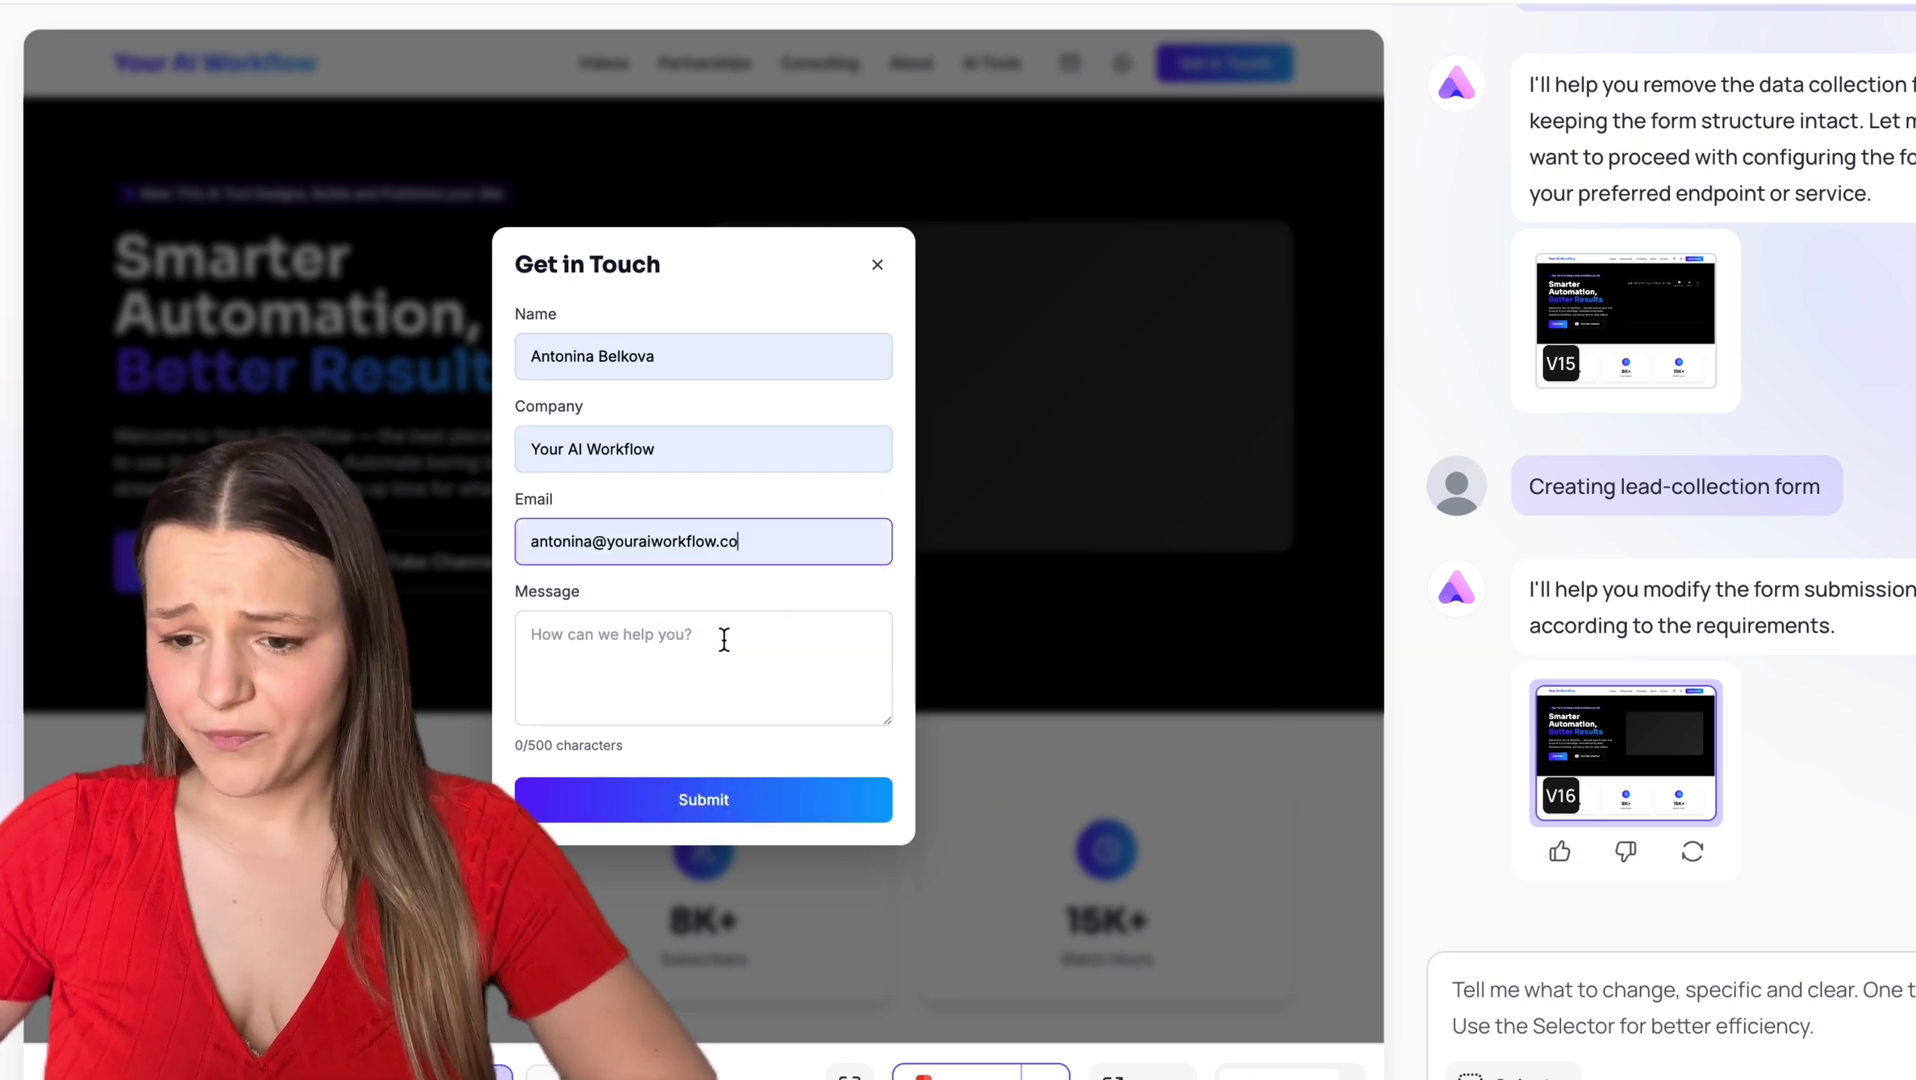
pyautogui.click(724, 638)
pyautogui.write('Thi')
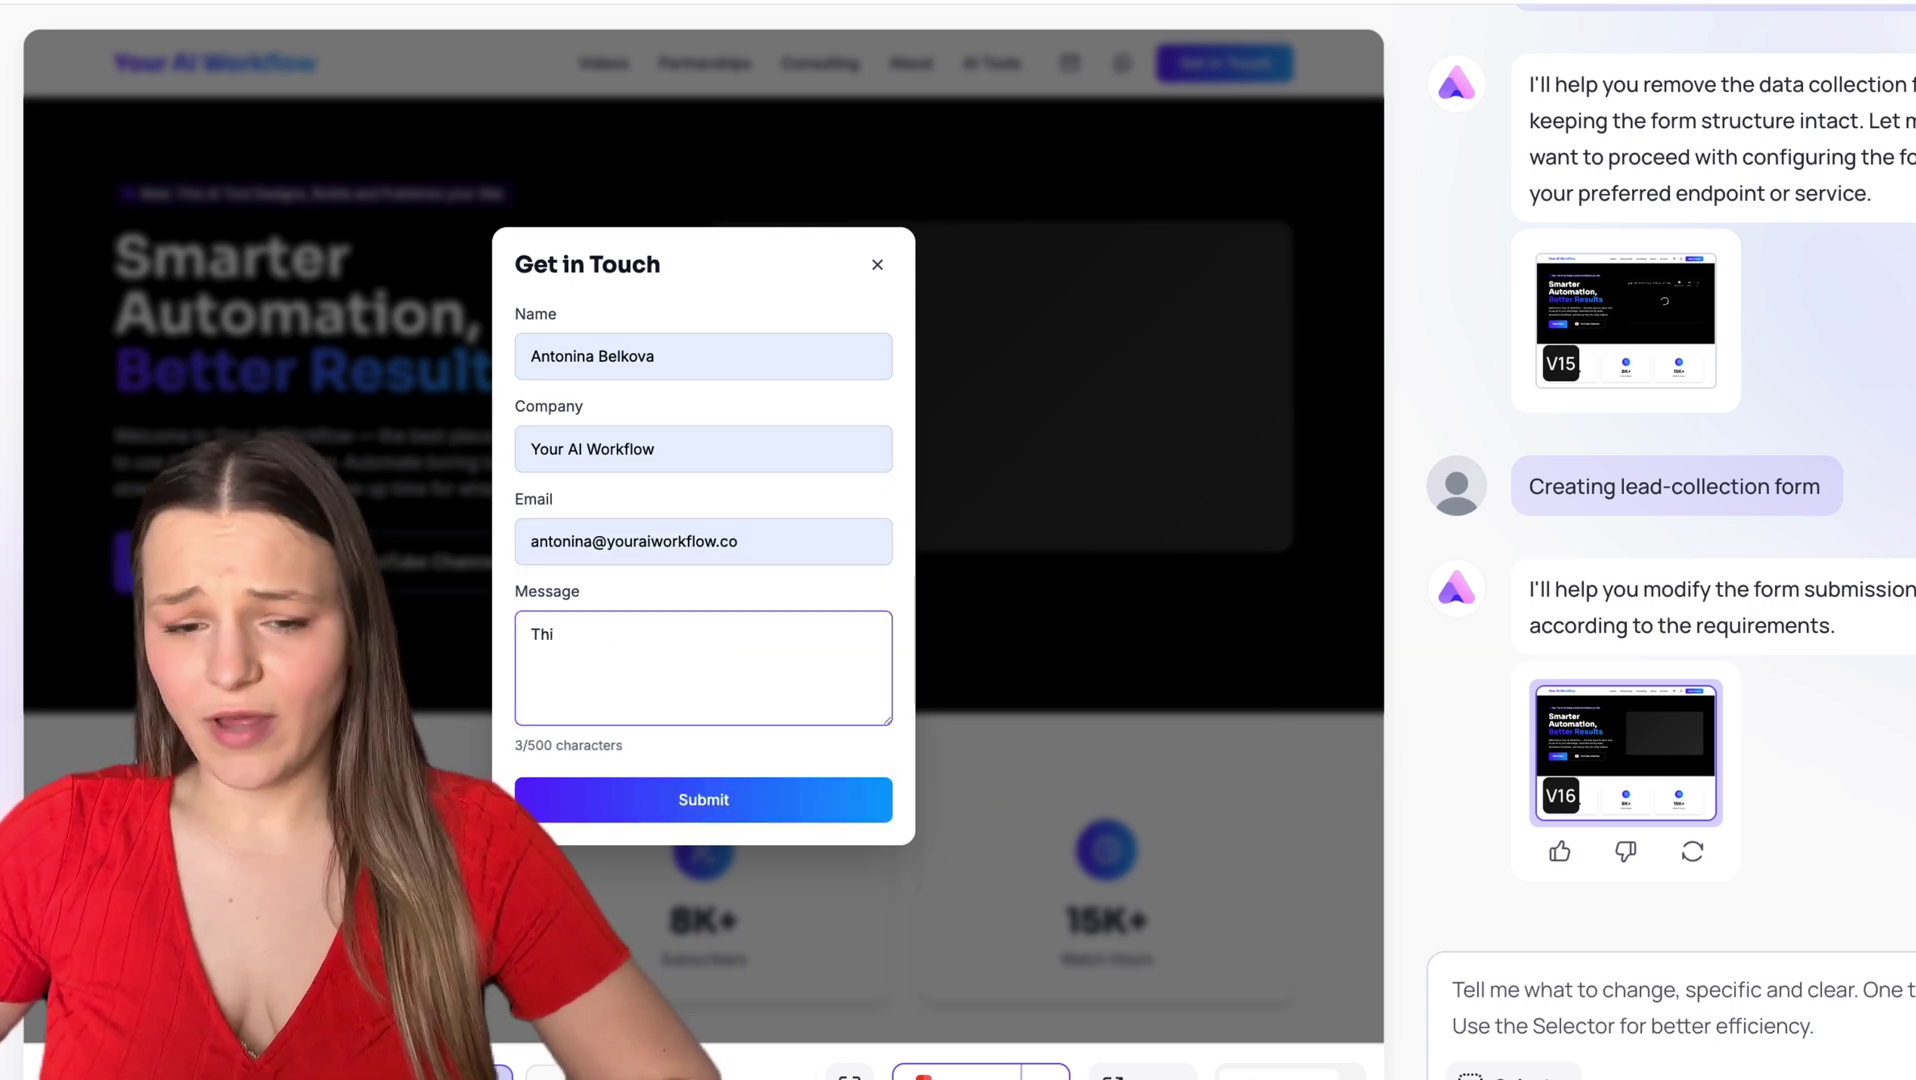
pyautogui.write('s is a test')
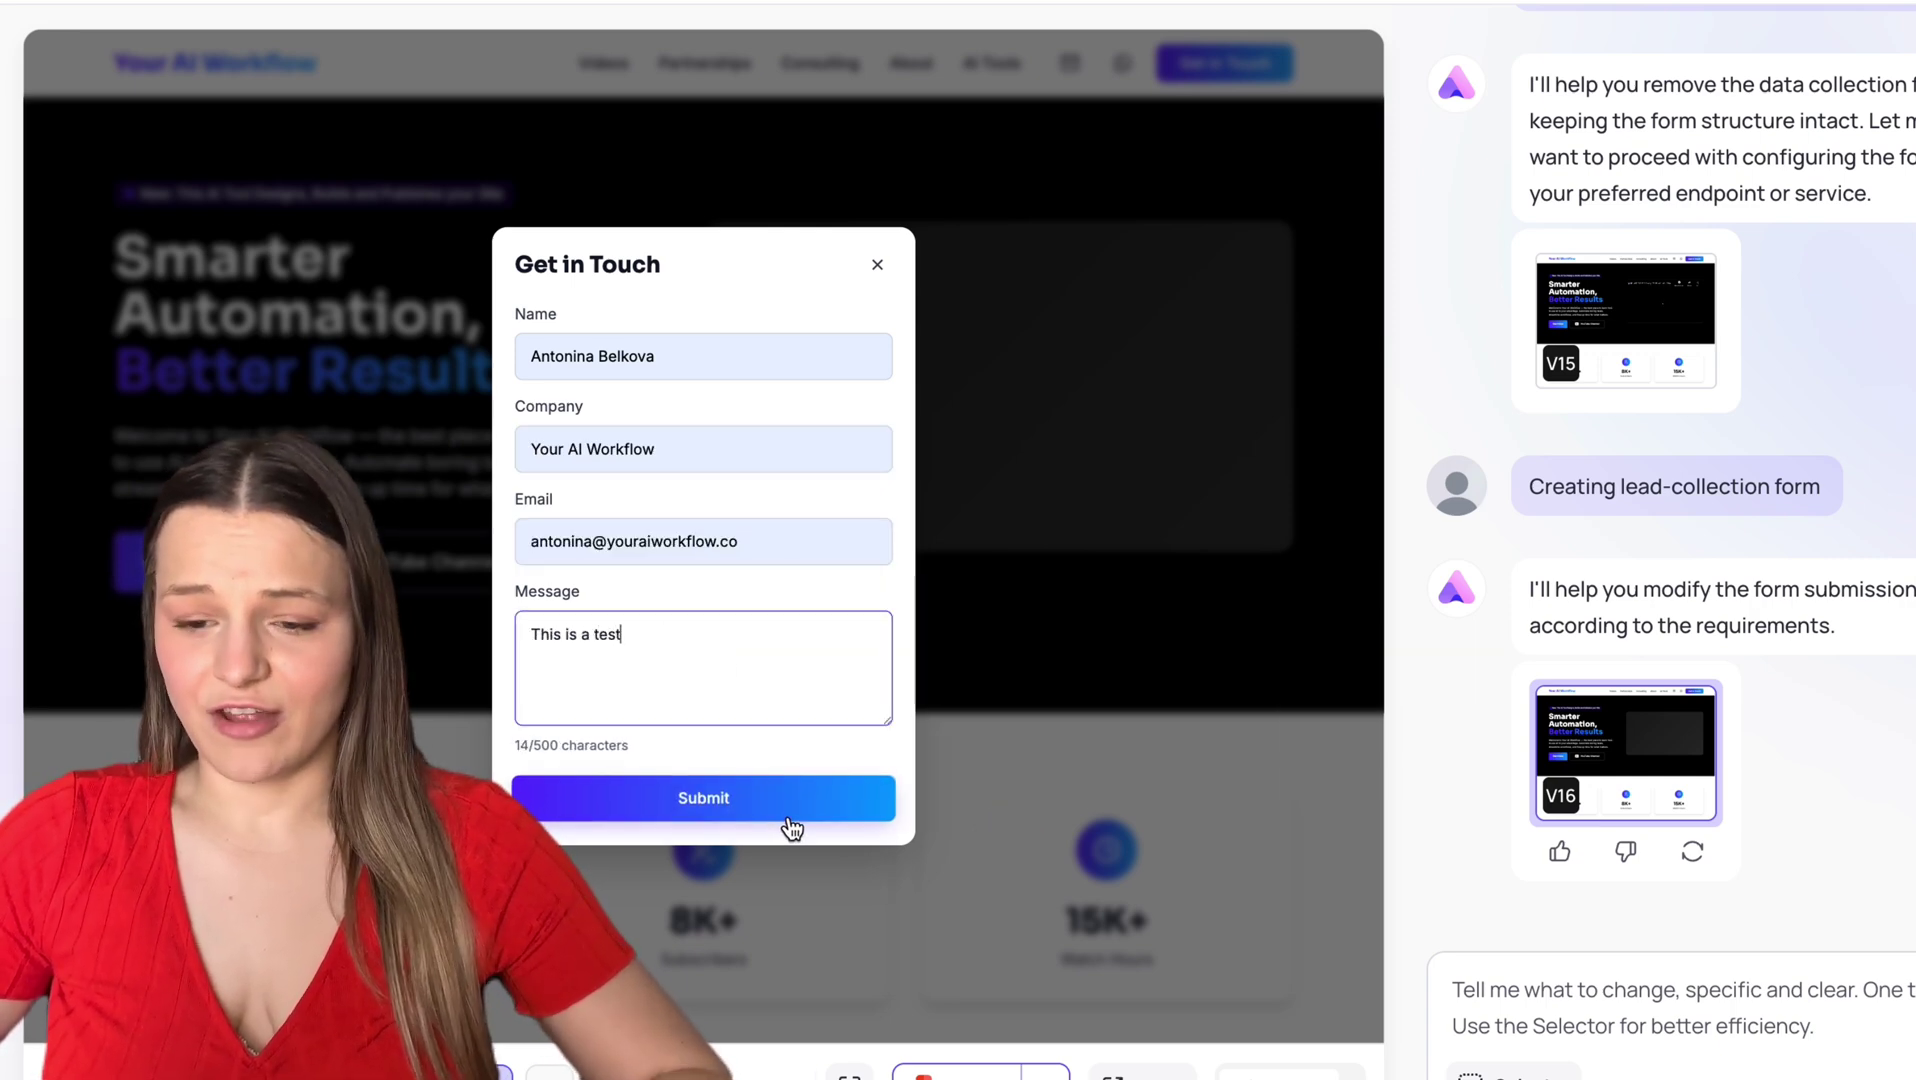
pyautogui.click(790, 824)
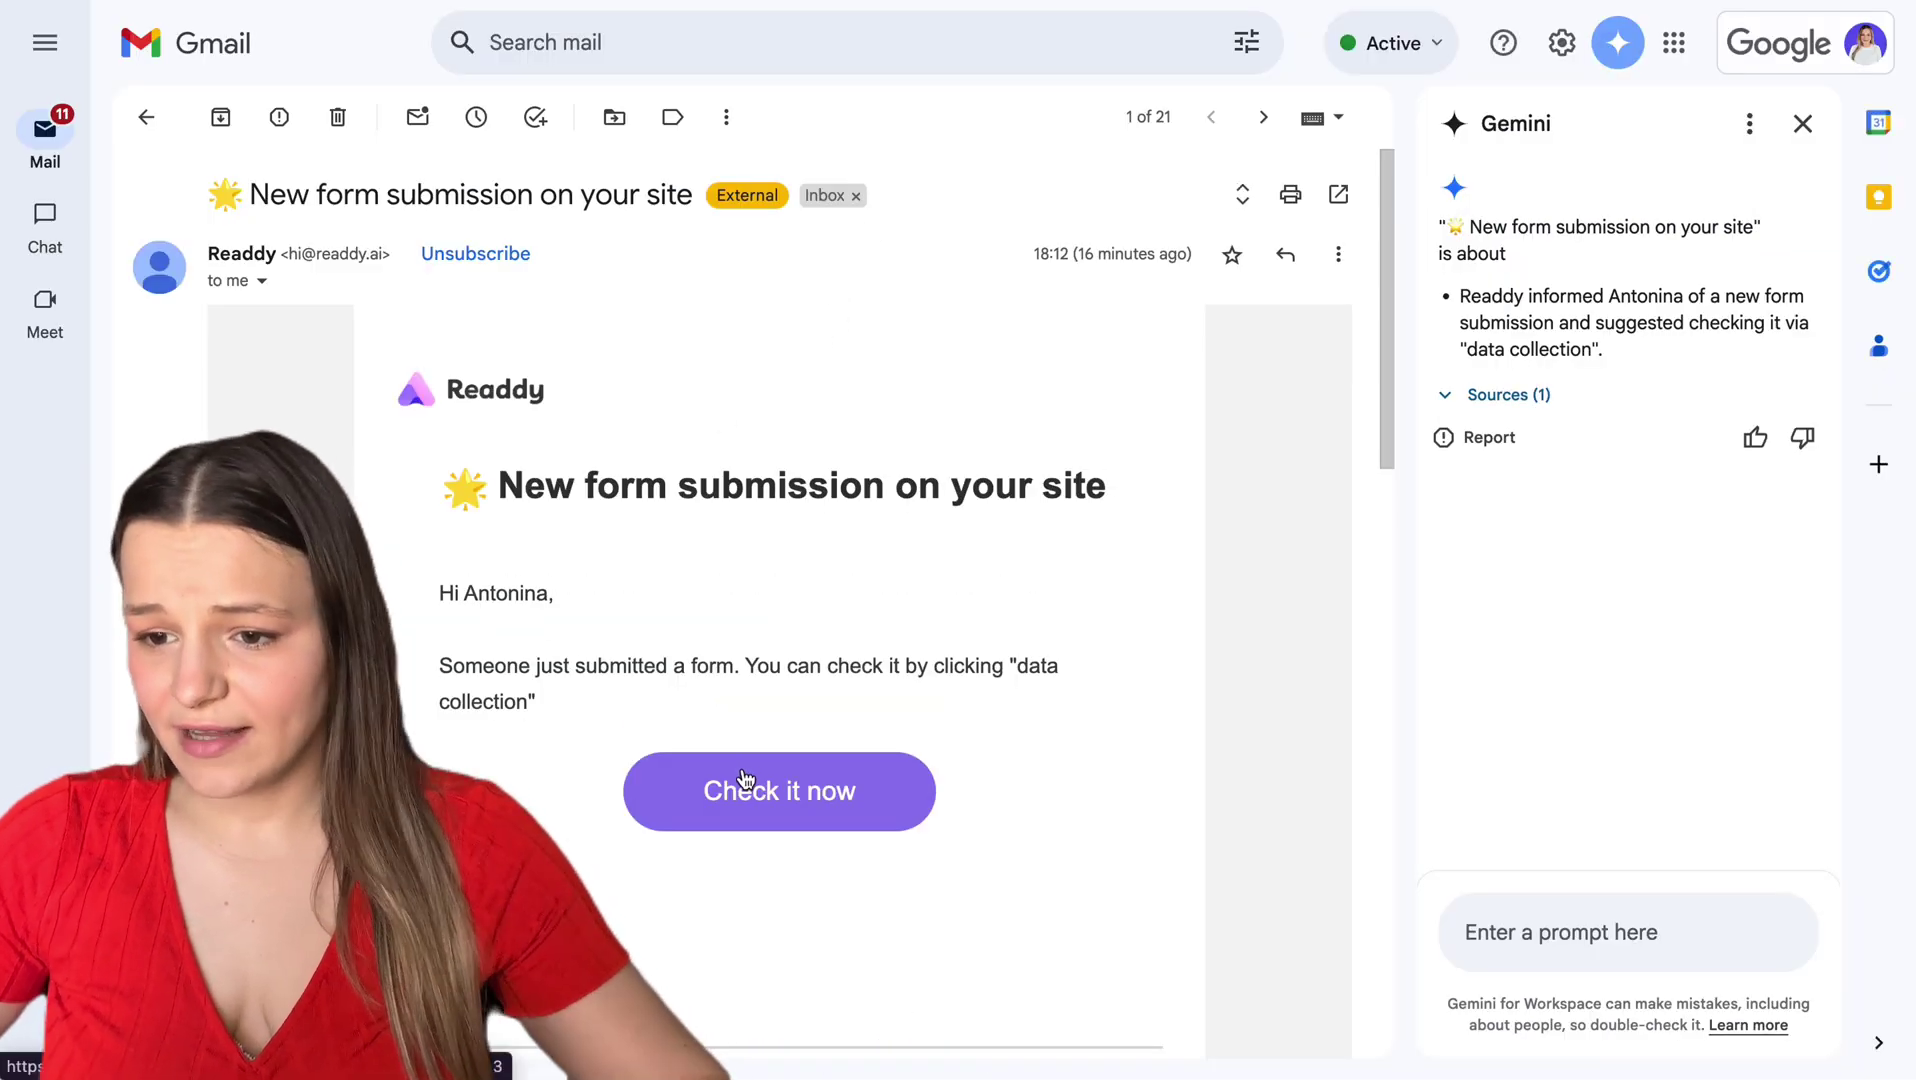
pyautogui.click(745, 765)
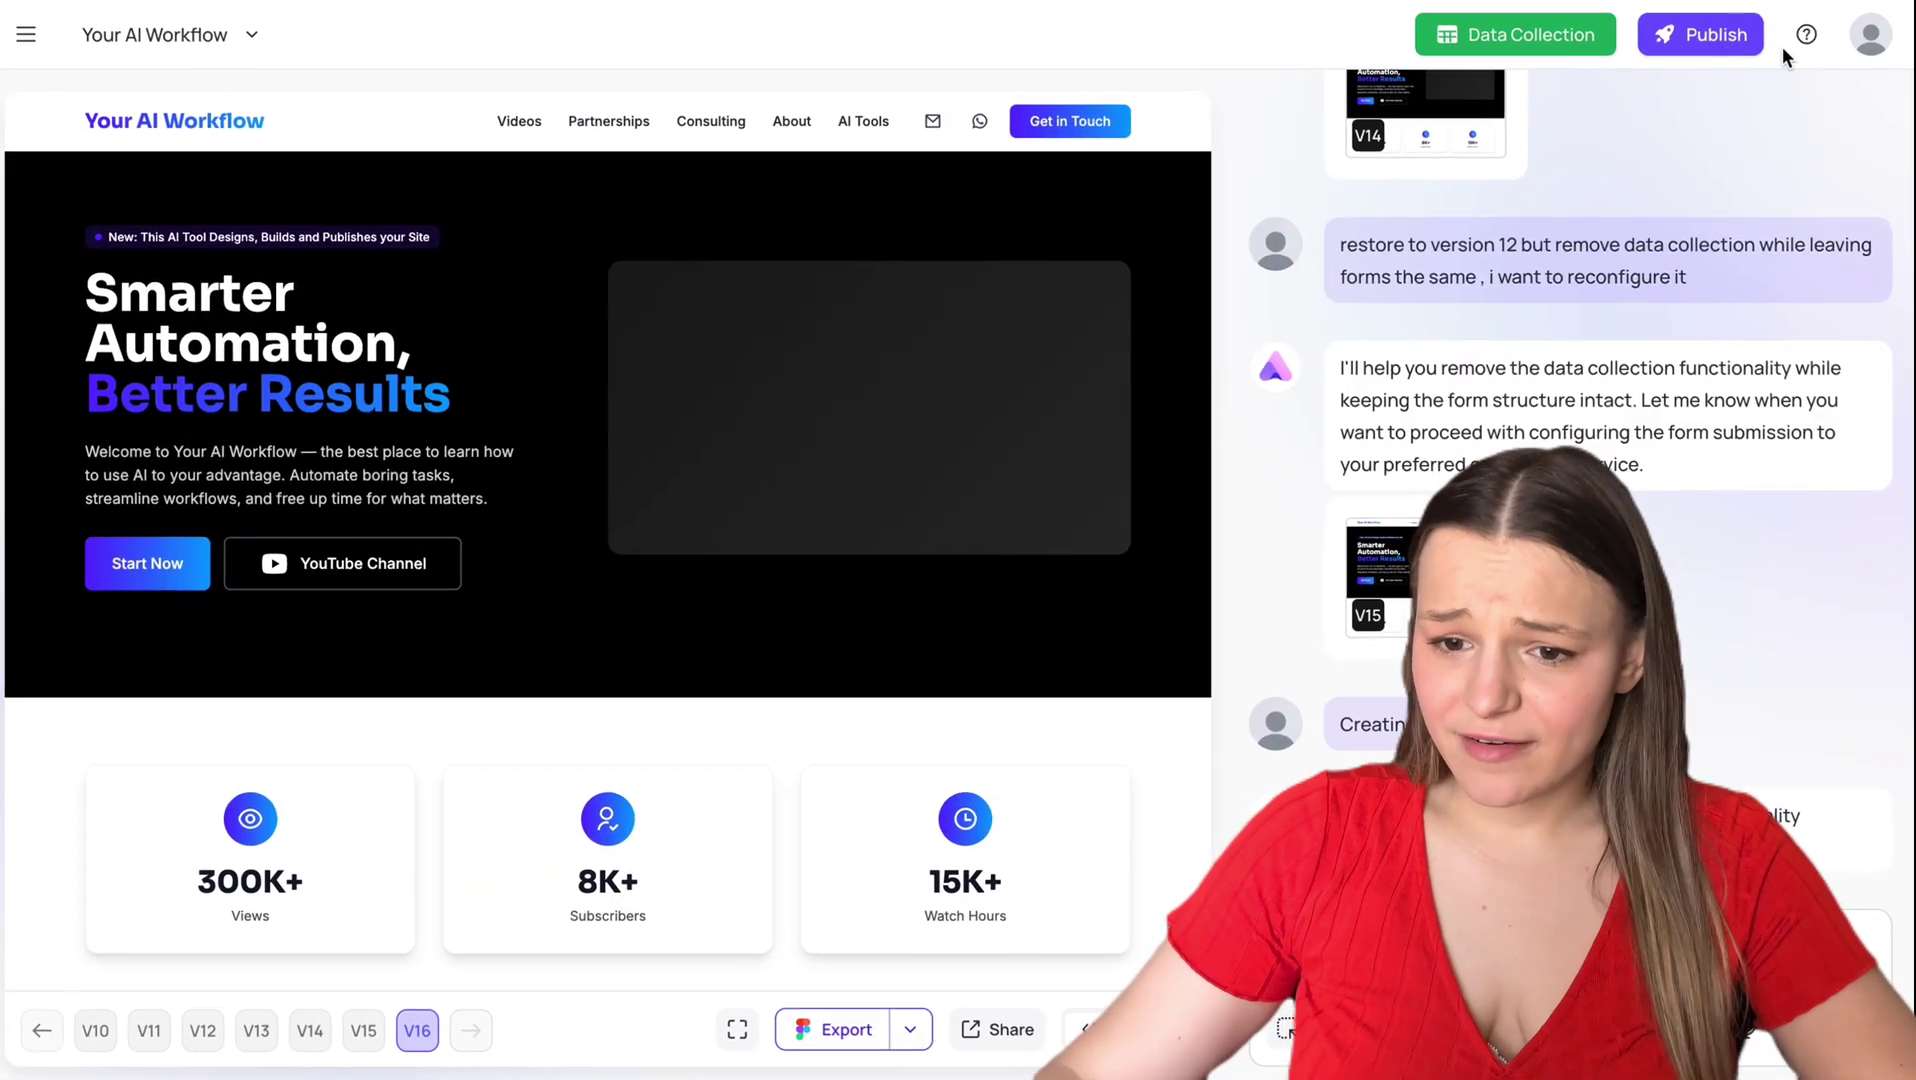
# Step: Open the publishing settings of the Your AI Workflow project in Readdy and connect the domain youraiworkflow.co
pyautogui.click(1724, 50)
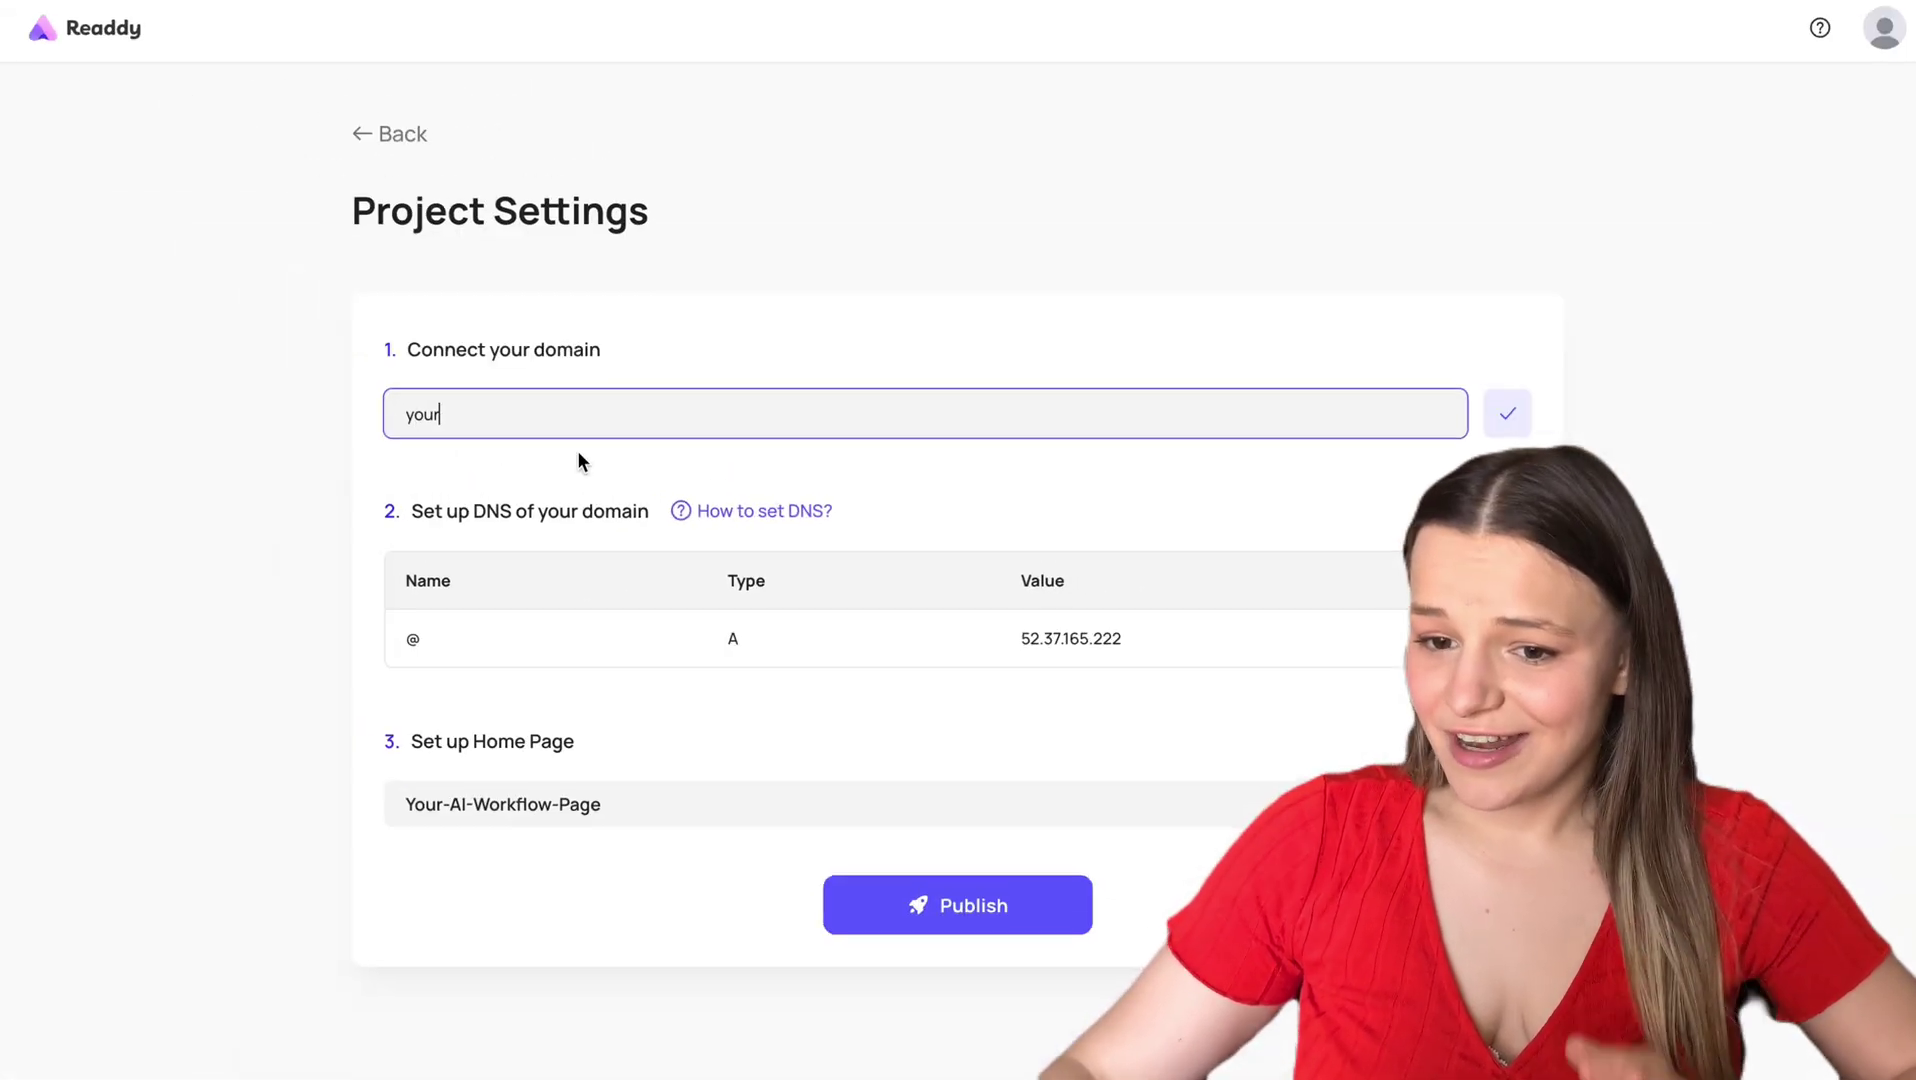
pyautogui.write('aiworkflow.co')
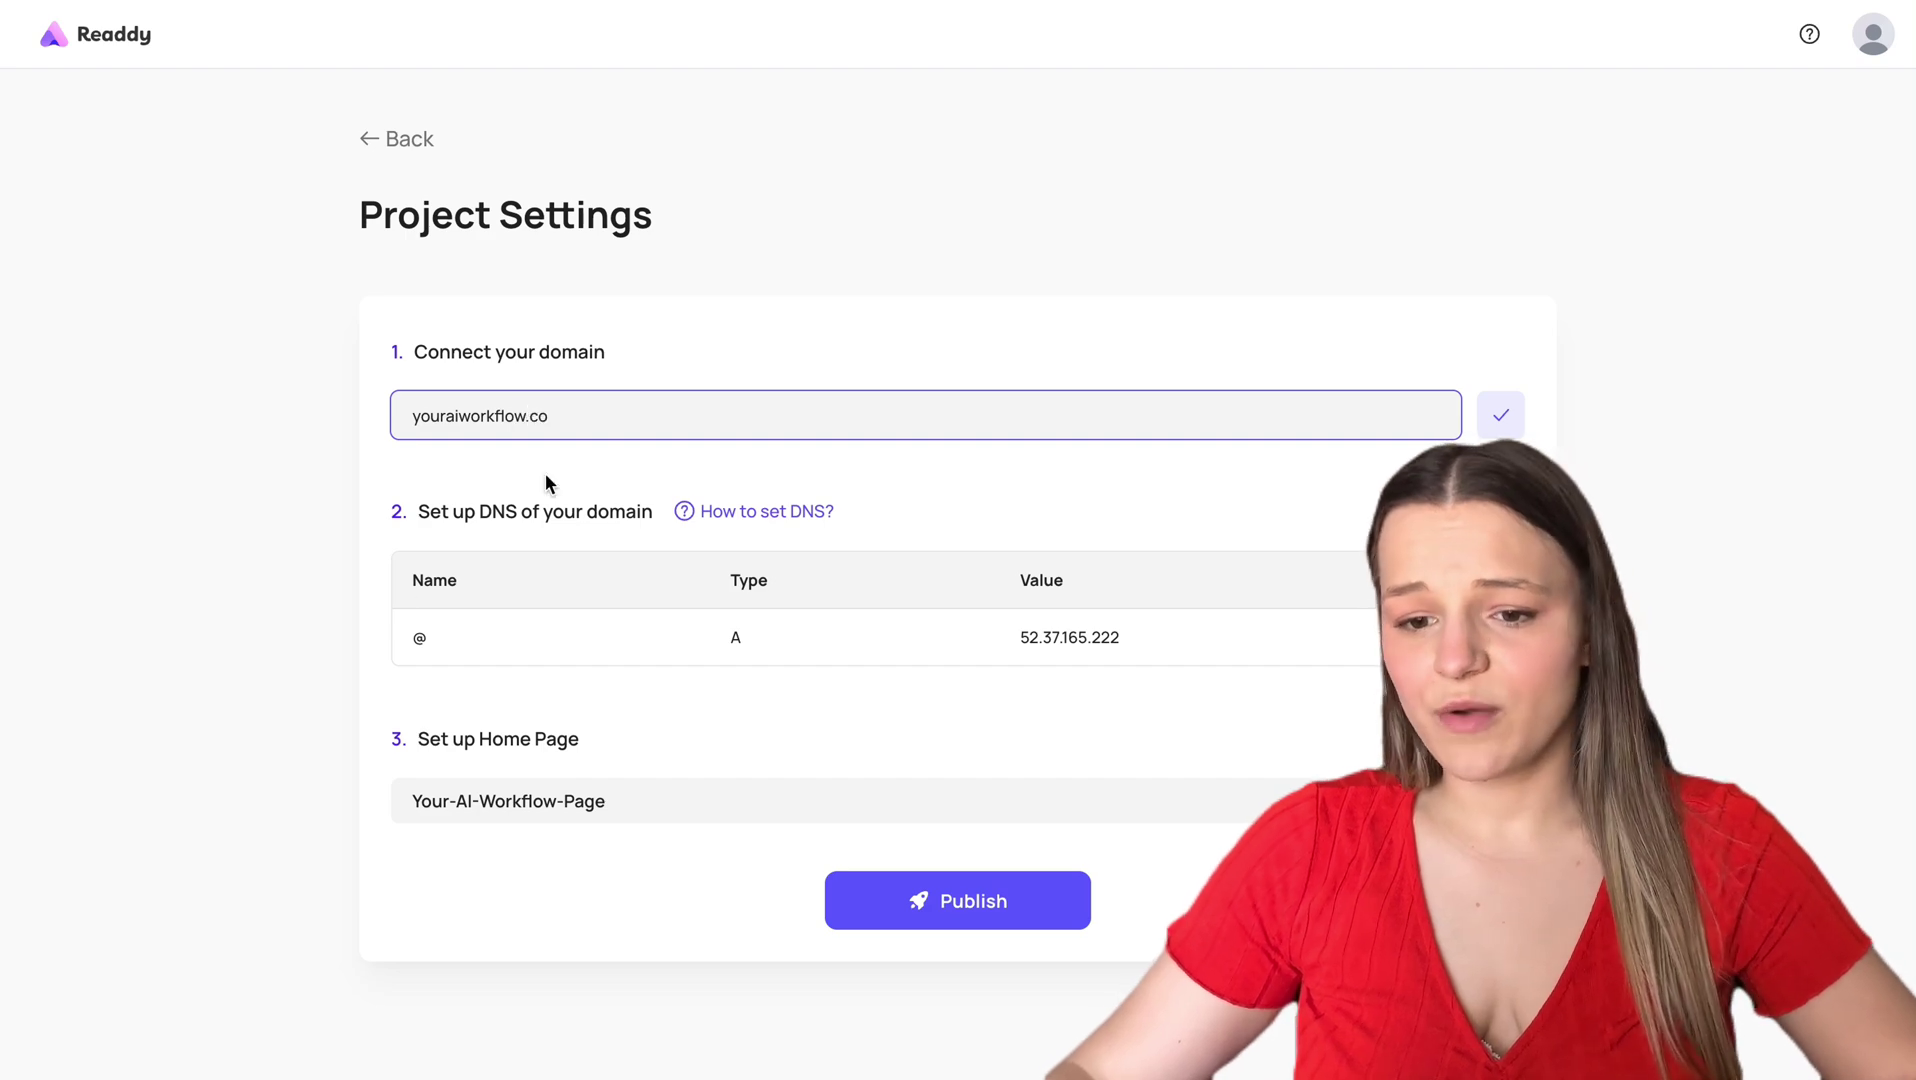
pyautogui.press('Return')
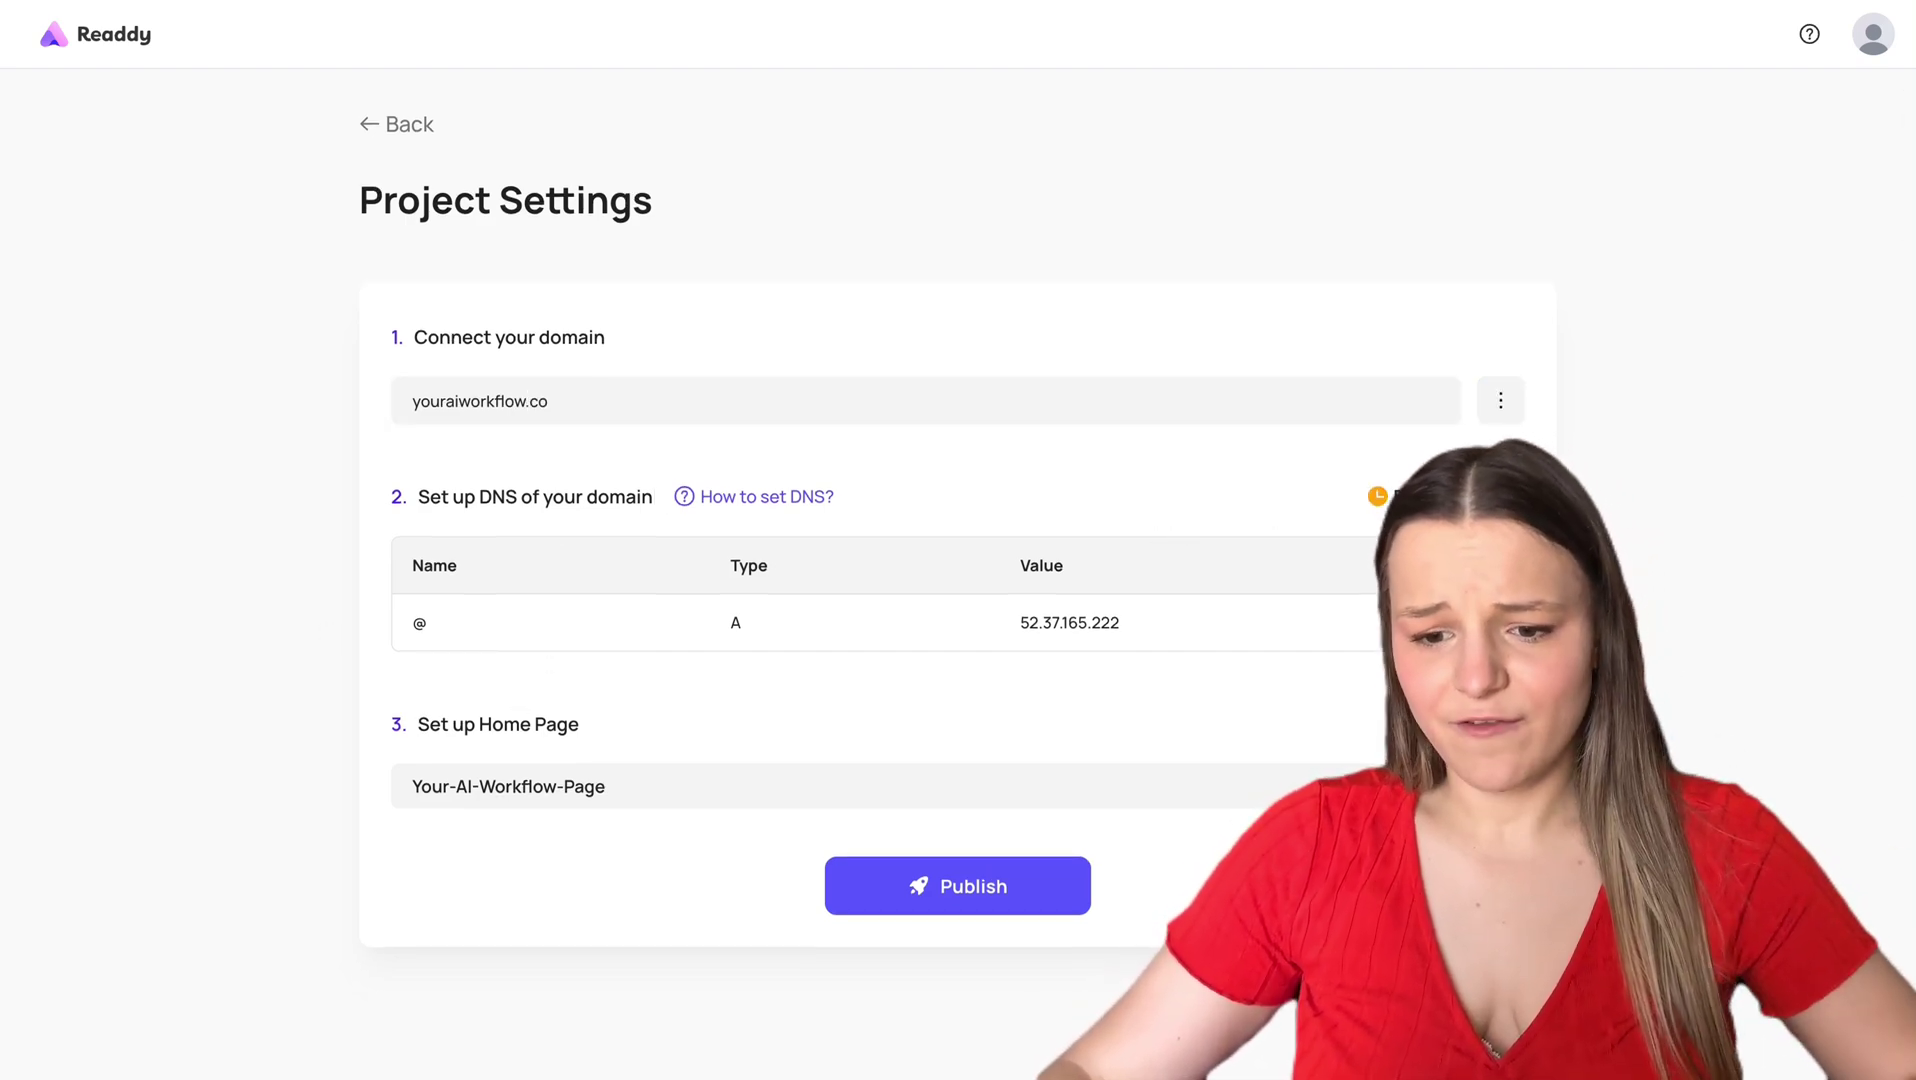
pyautogui.click(569, 398)
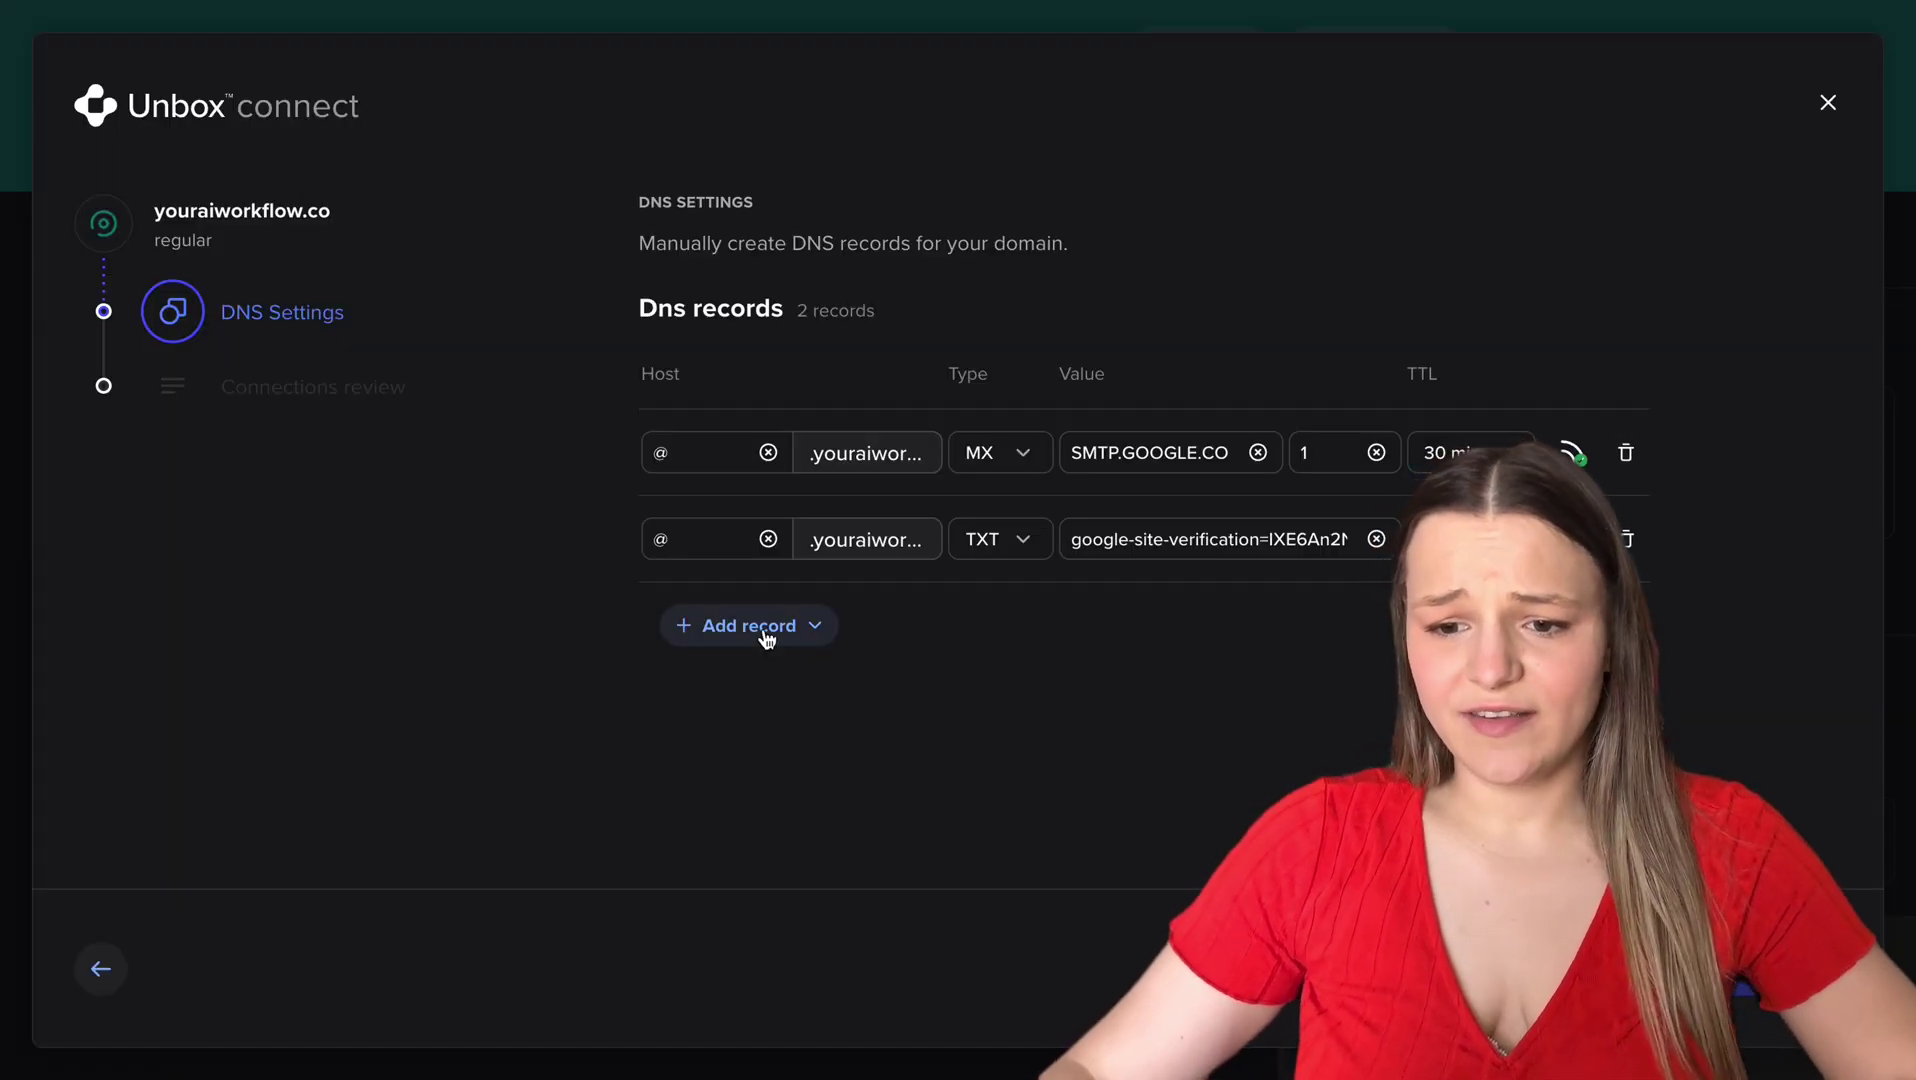
# Step: Add an A record with value 52.37.165.222 to the domain's DNS settings in Unbox Connect, and publish the website from Readdy's Project Settings
pyautogui.click(767, 627)
pyautogui.click(757, 685)
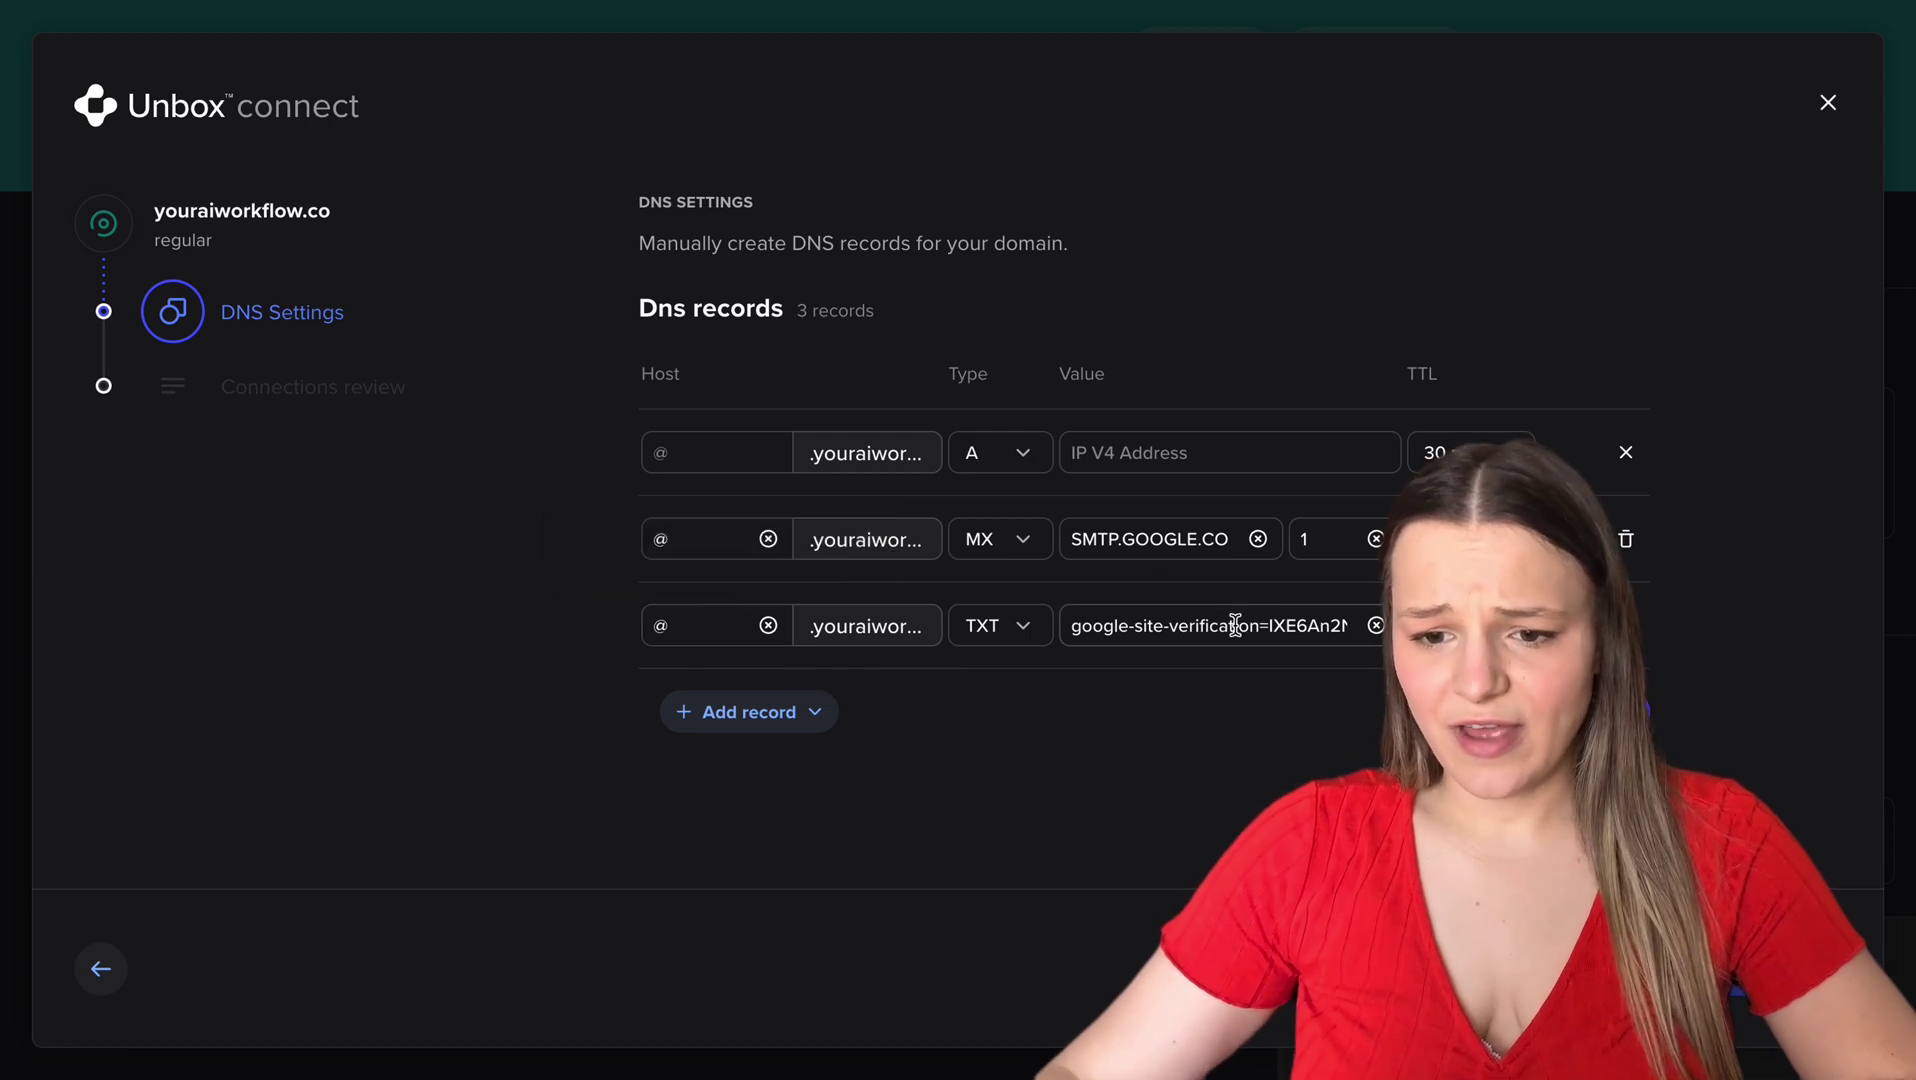
pyautogui.write('52.37.165.222')
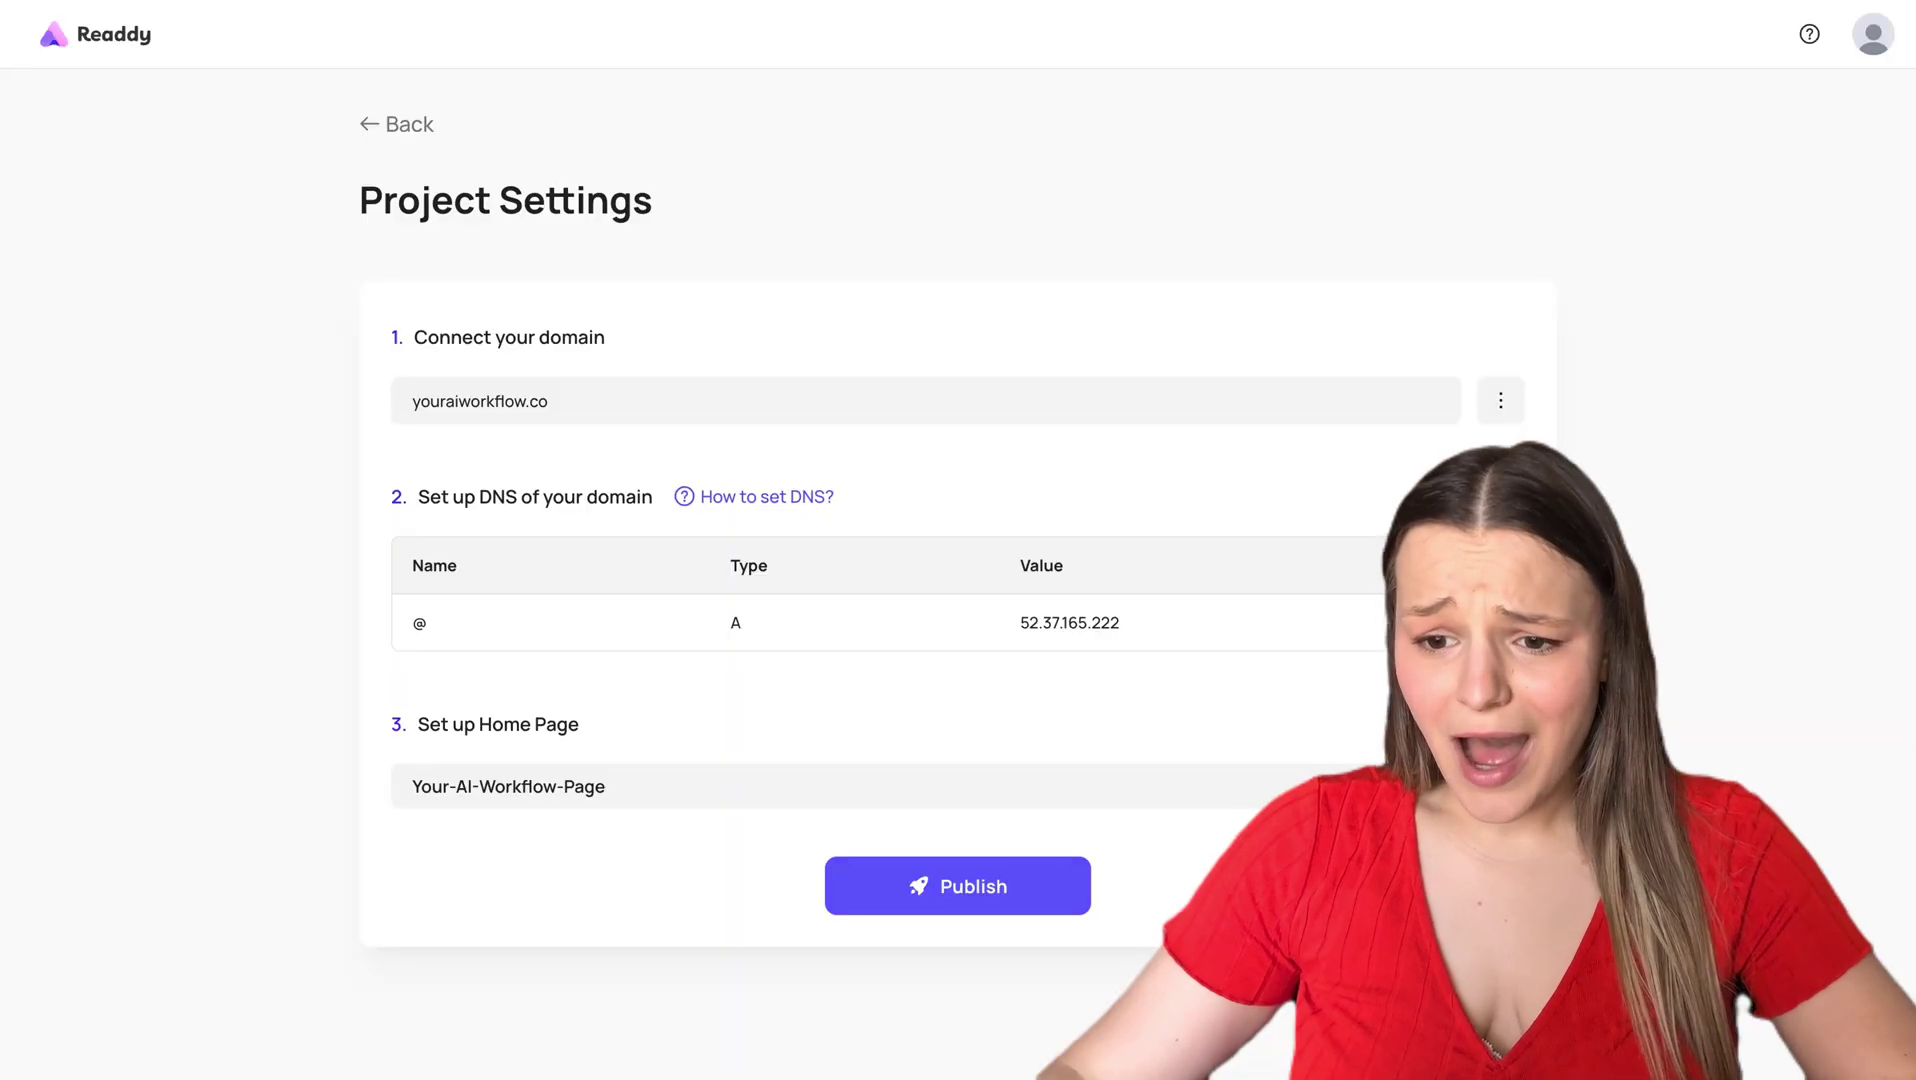
pyautogui.click(1035, 895)
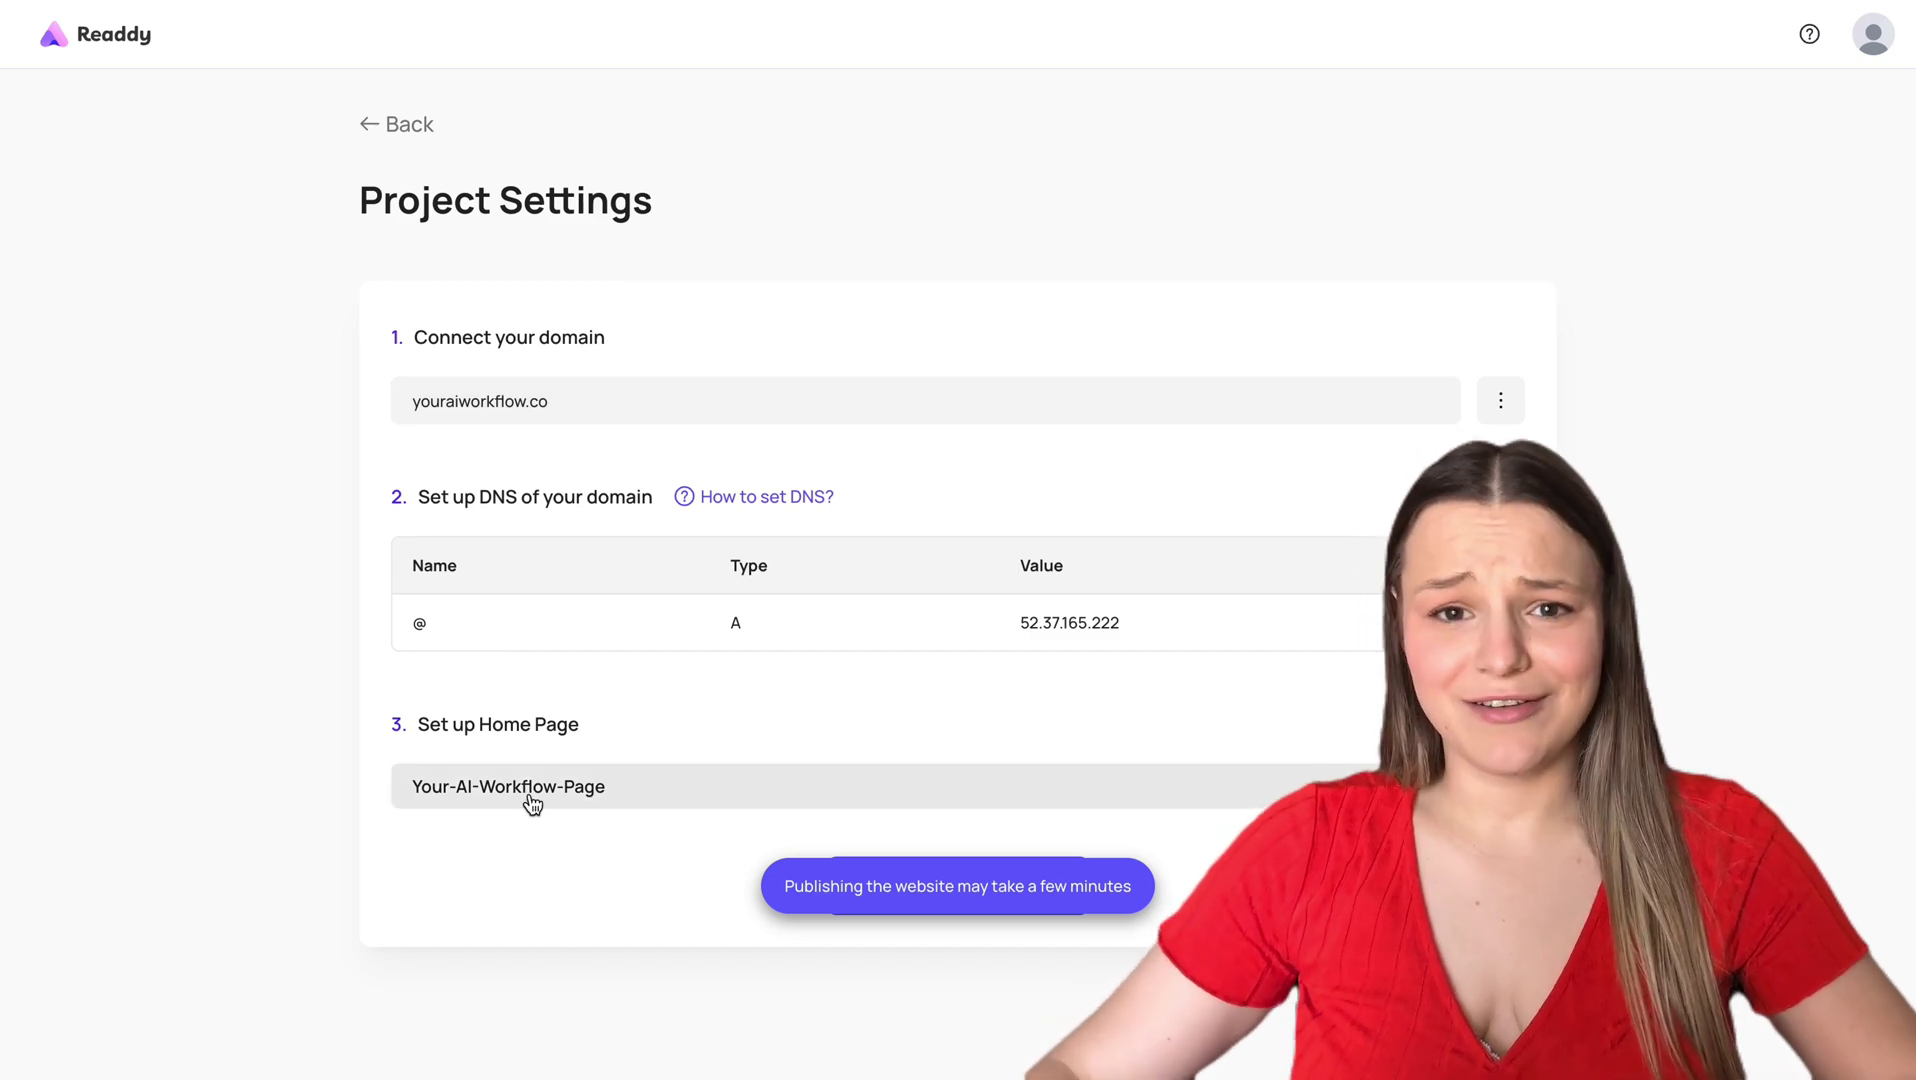
pyautogui.click(718, 794)
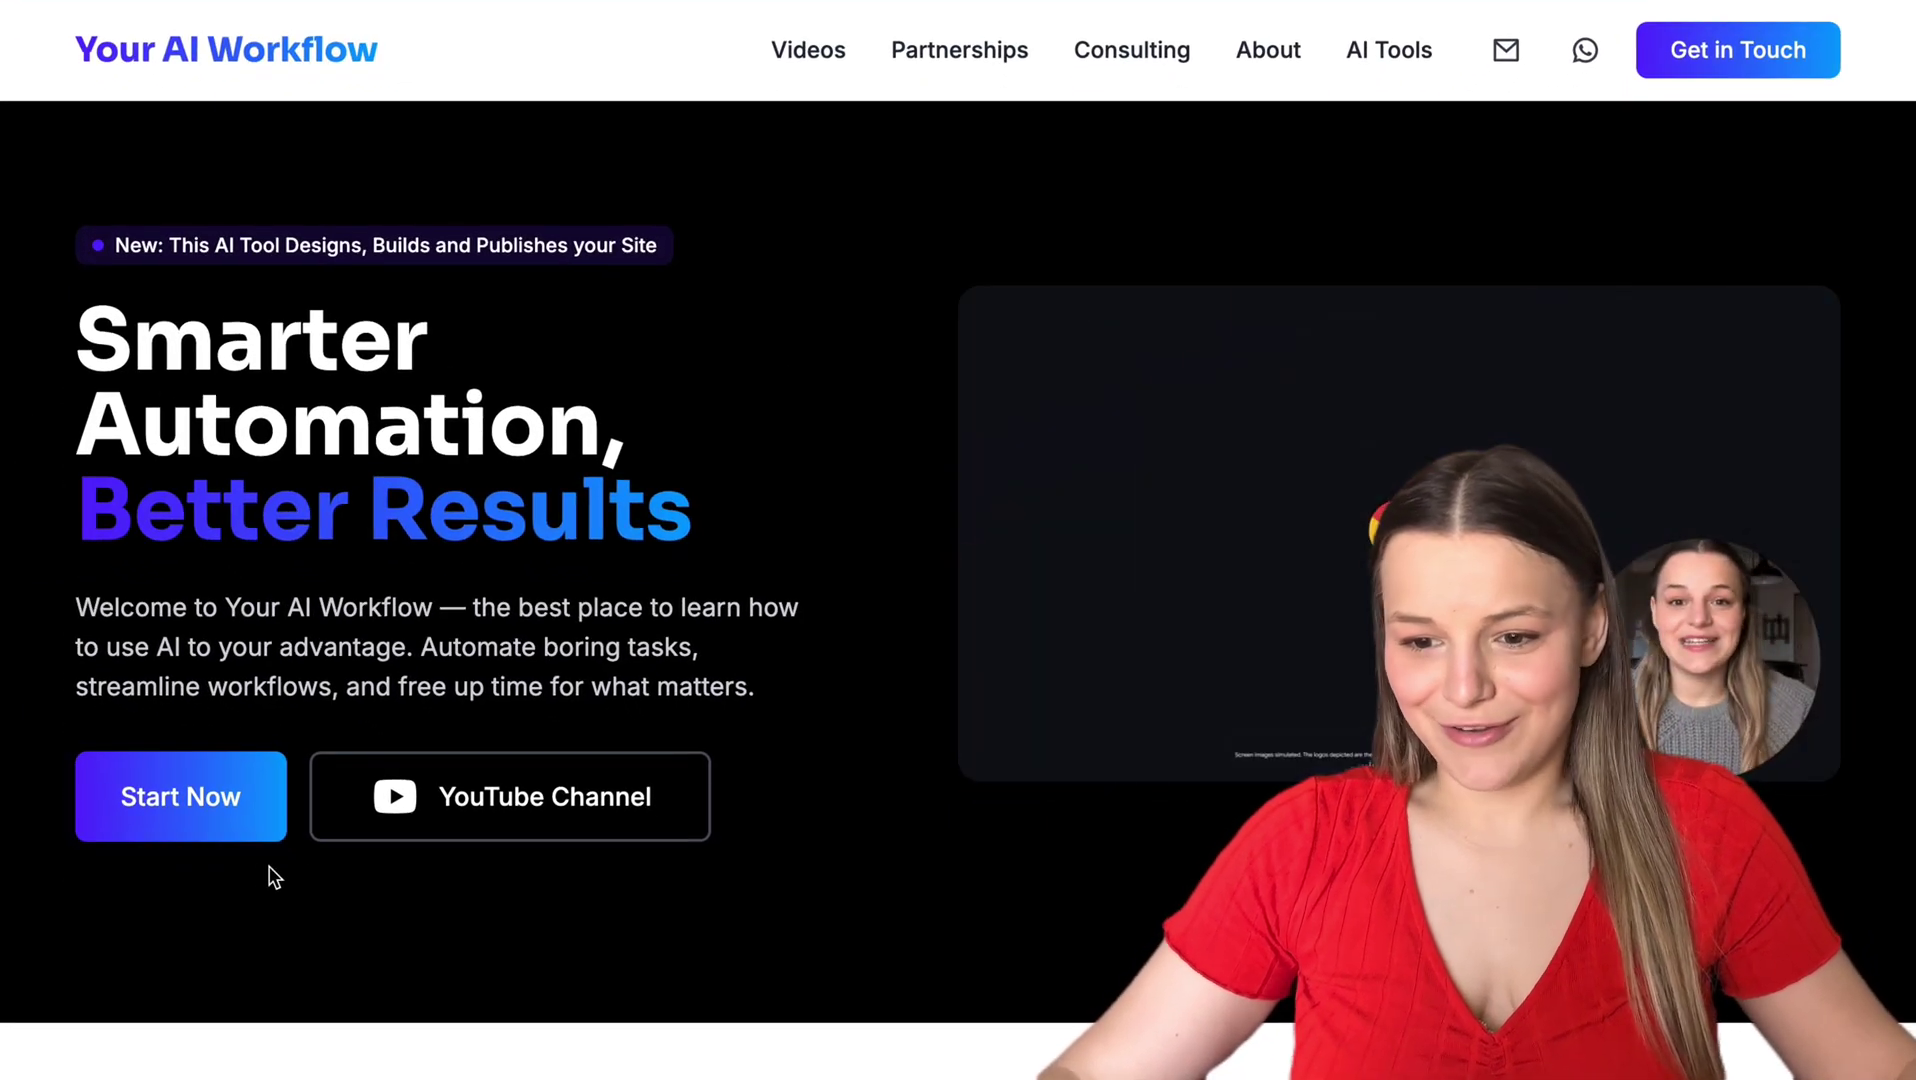
# Step: Check the Start Now contact form on the published website, close it, and review the page's sections down to Discover AI Tools
pyautogui.click(218, 836)
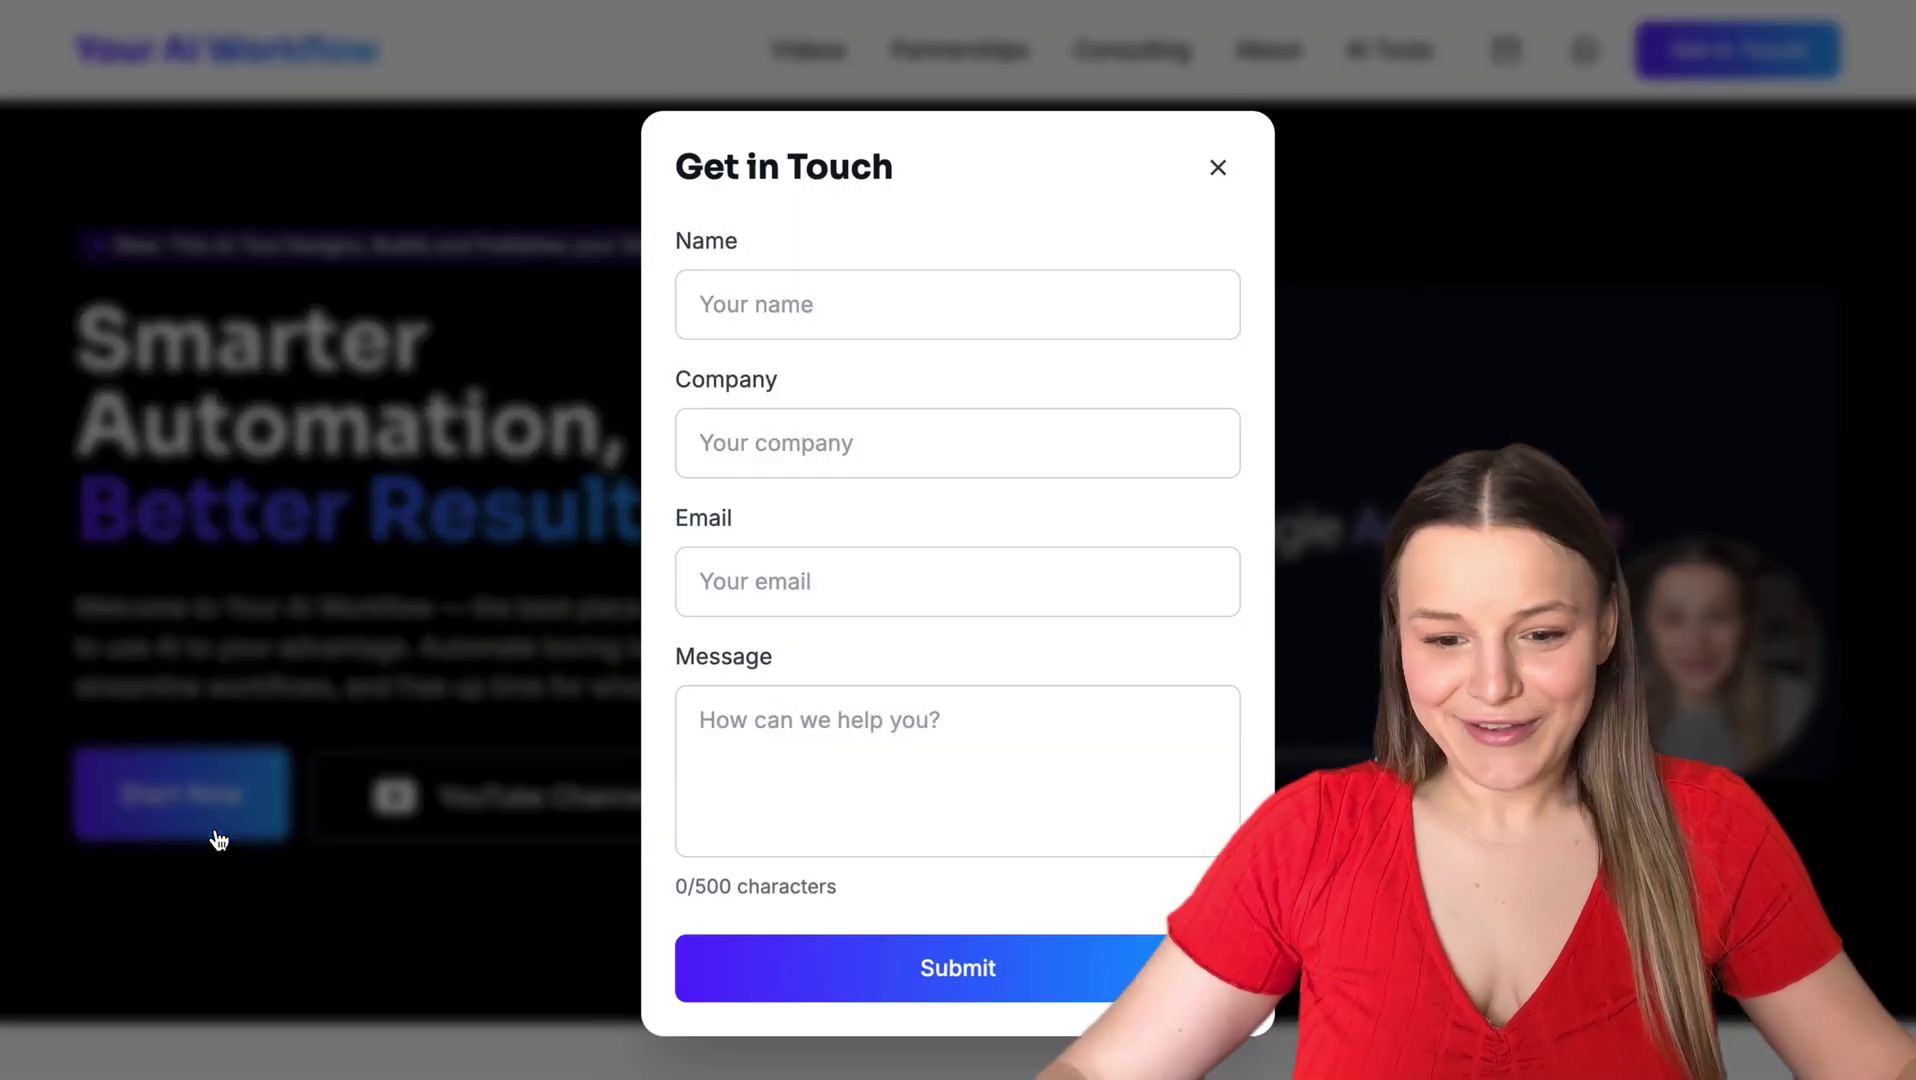
pyautogui.click(326, 1006)
pyautogui.scroll(-5, 326, 1004)
pyautogui.scroll(-8, 328, 1008)
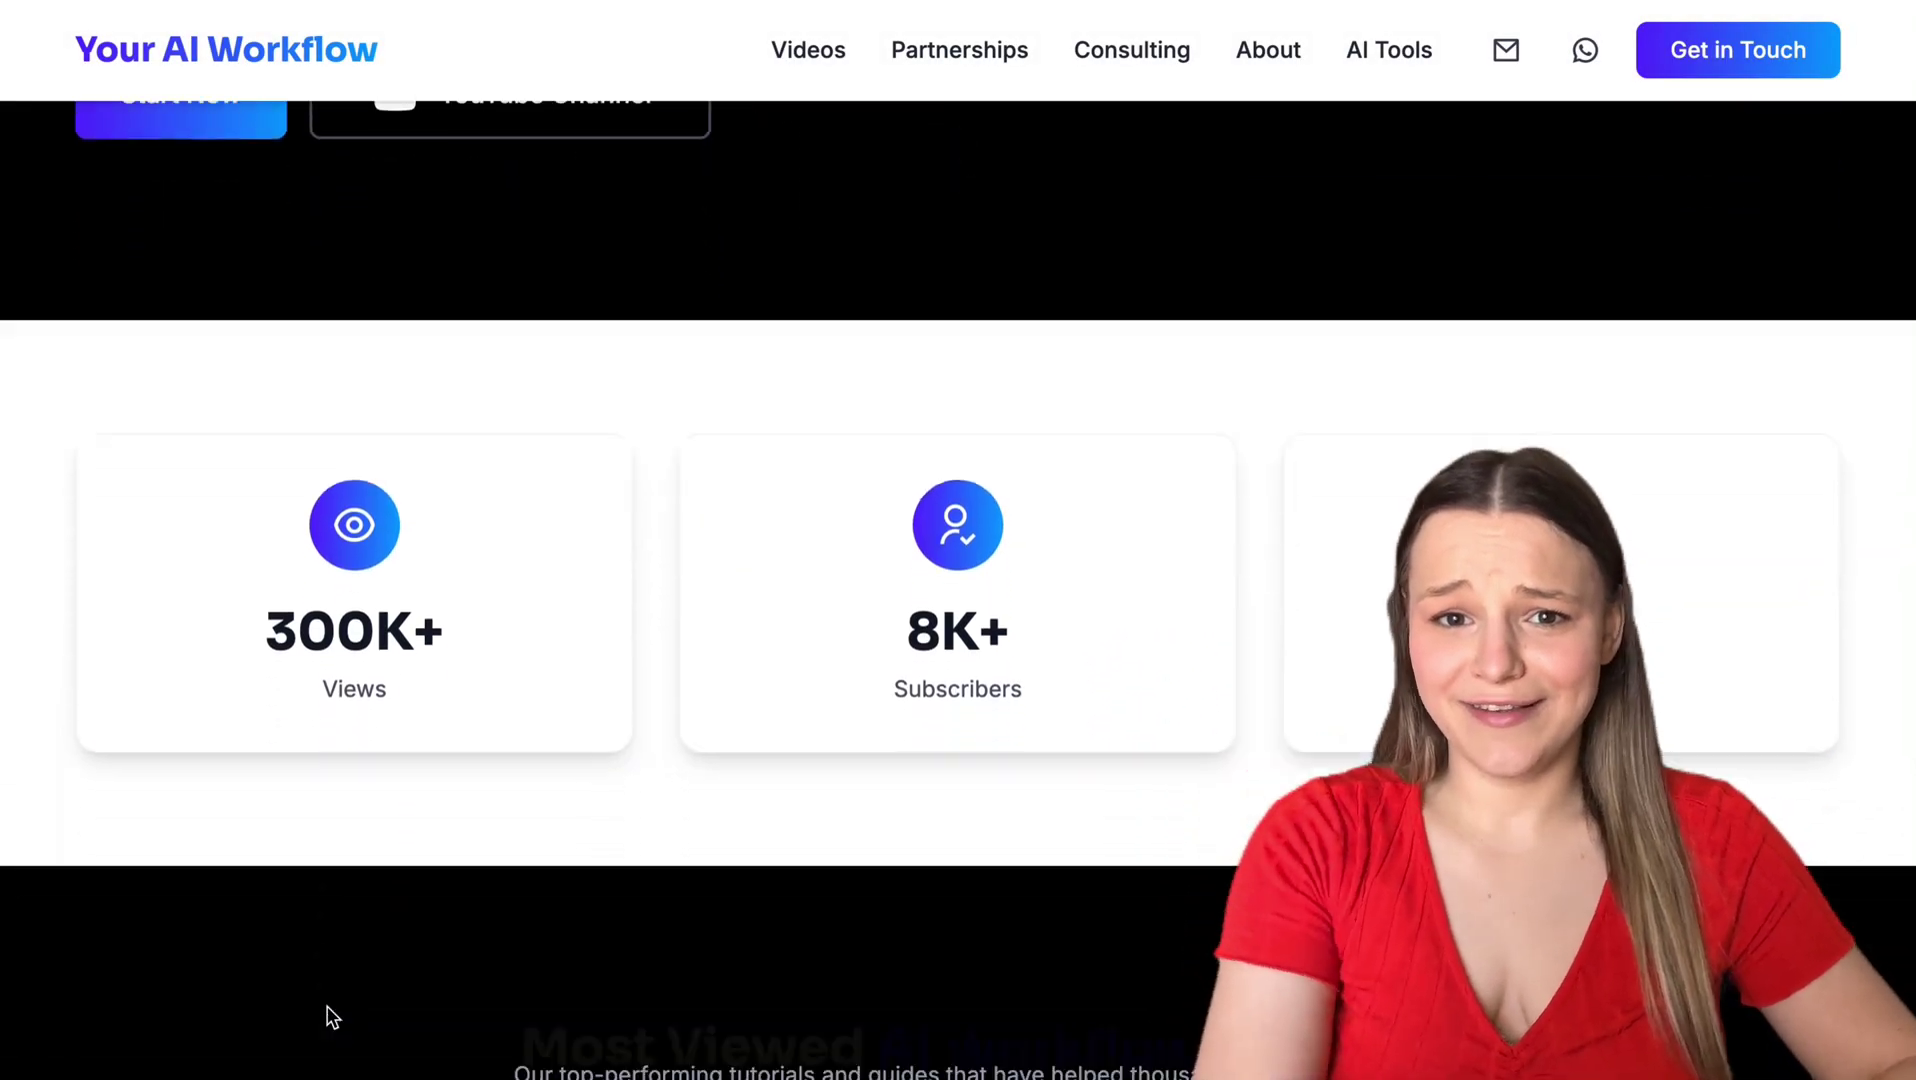
pyautogui.scroll(-12, 330, 1012)
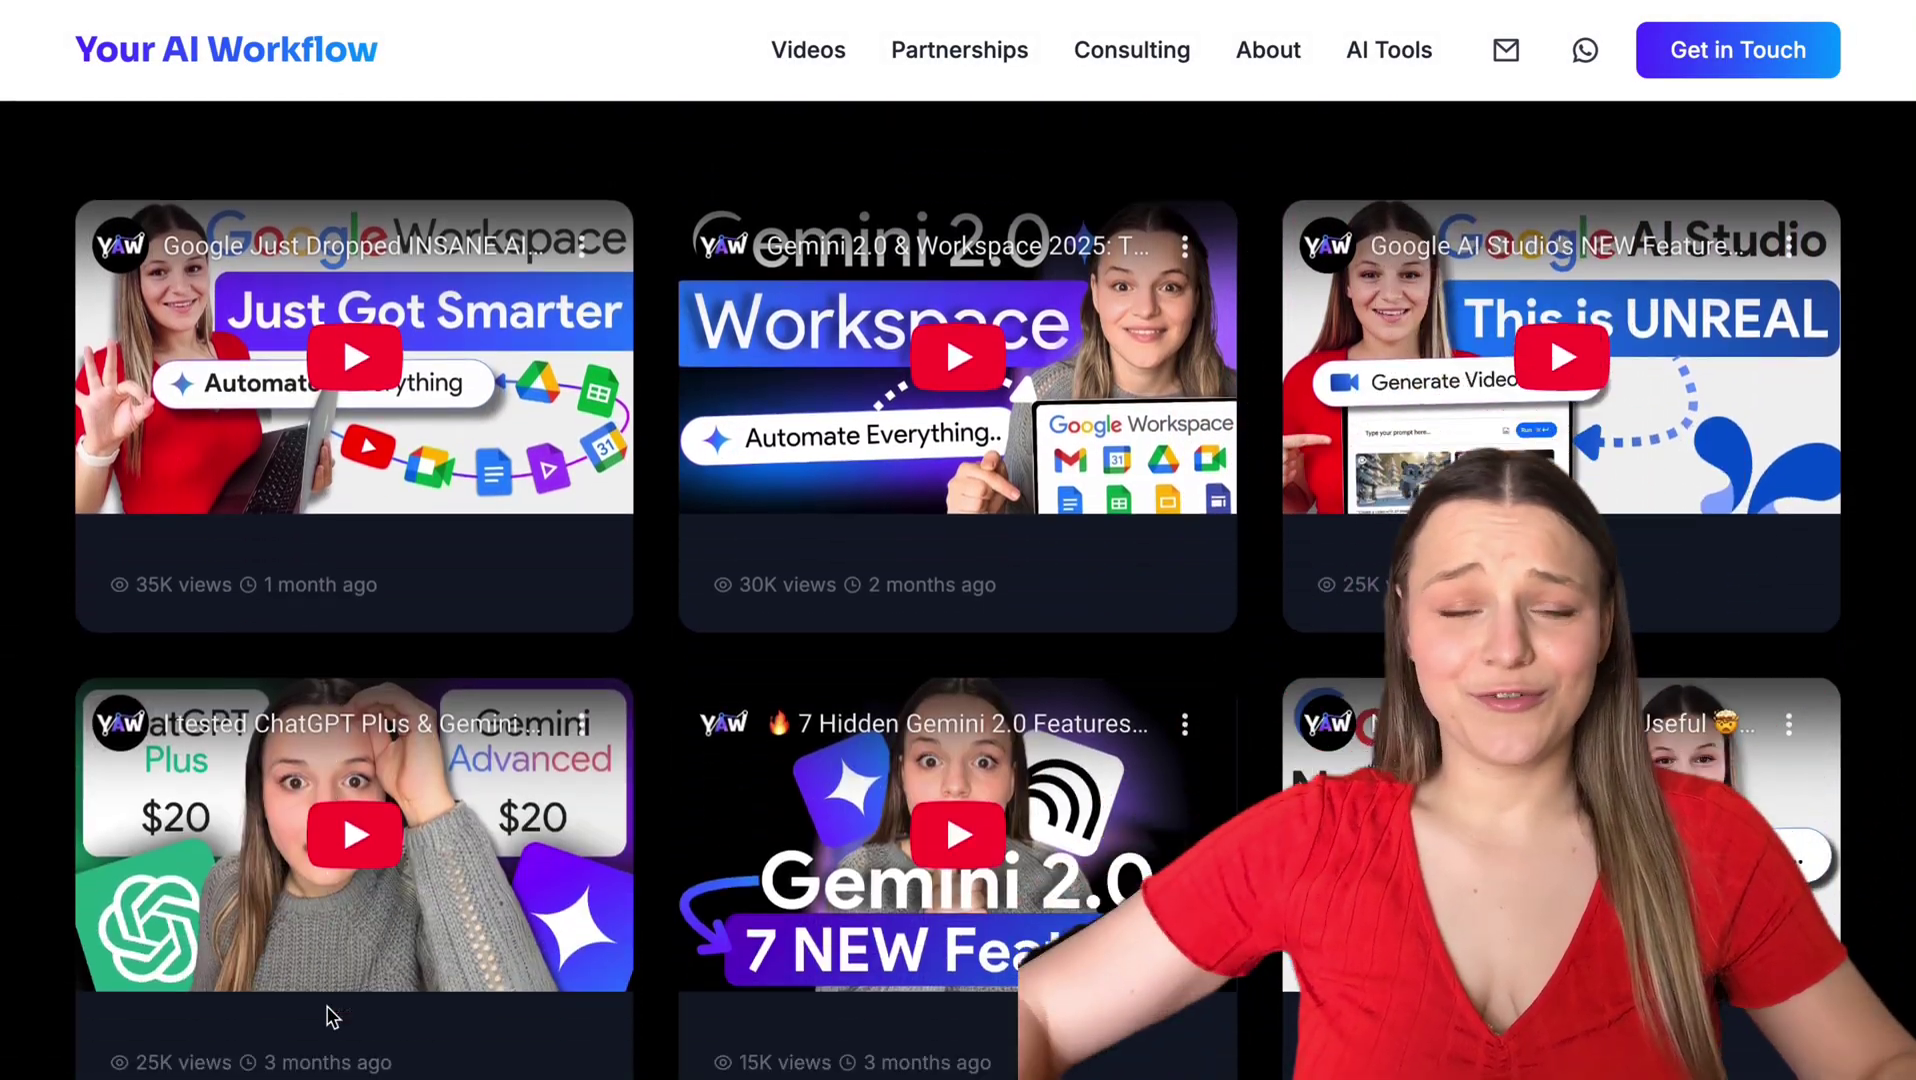
pyautogui.scroll(-7, 327, 1006)
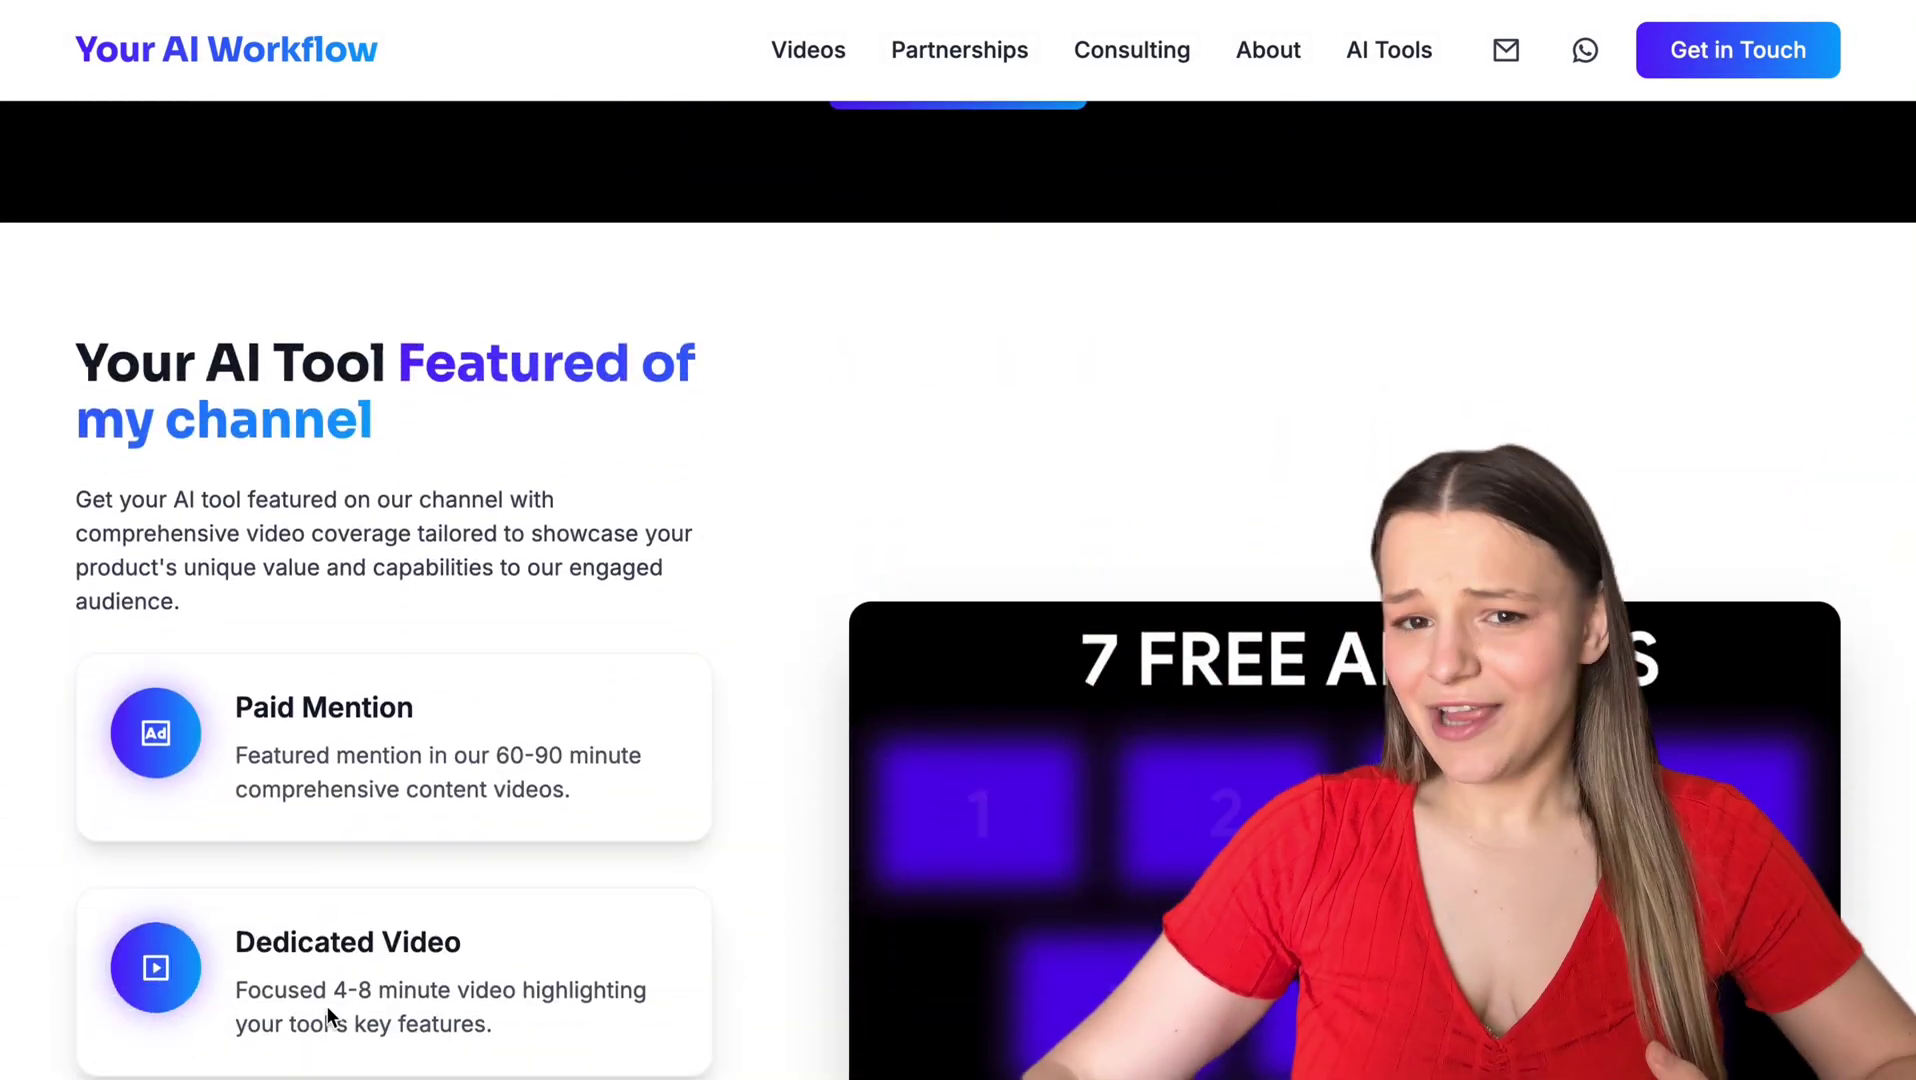
pyautogui.scroll(-10, 330, 1012)
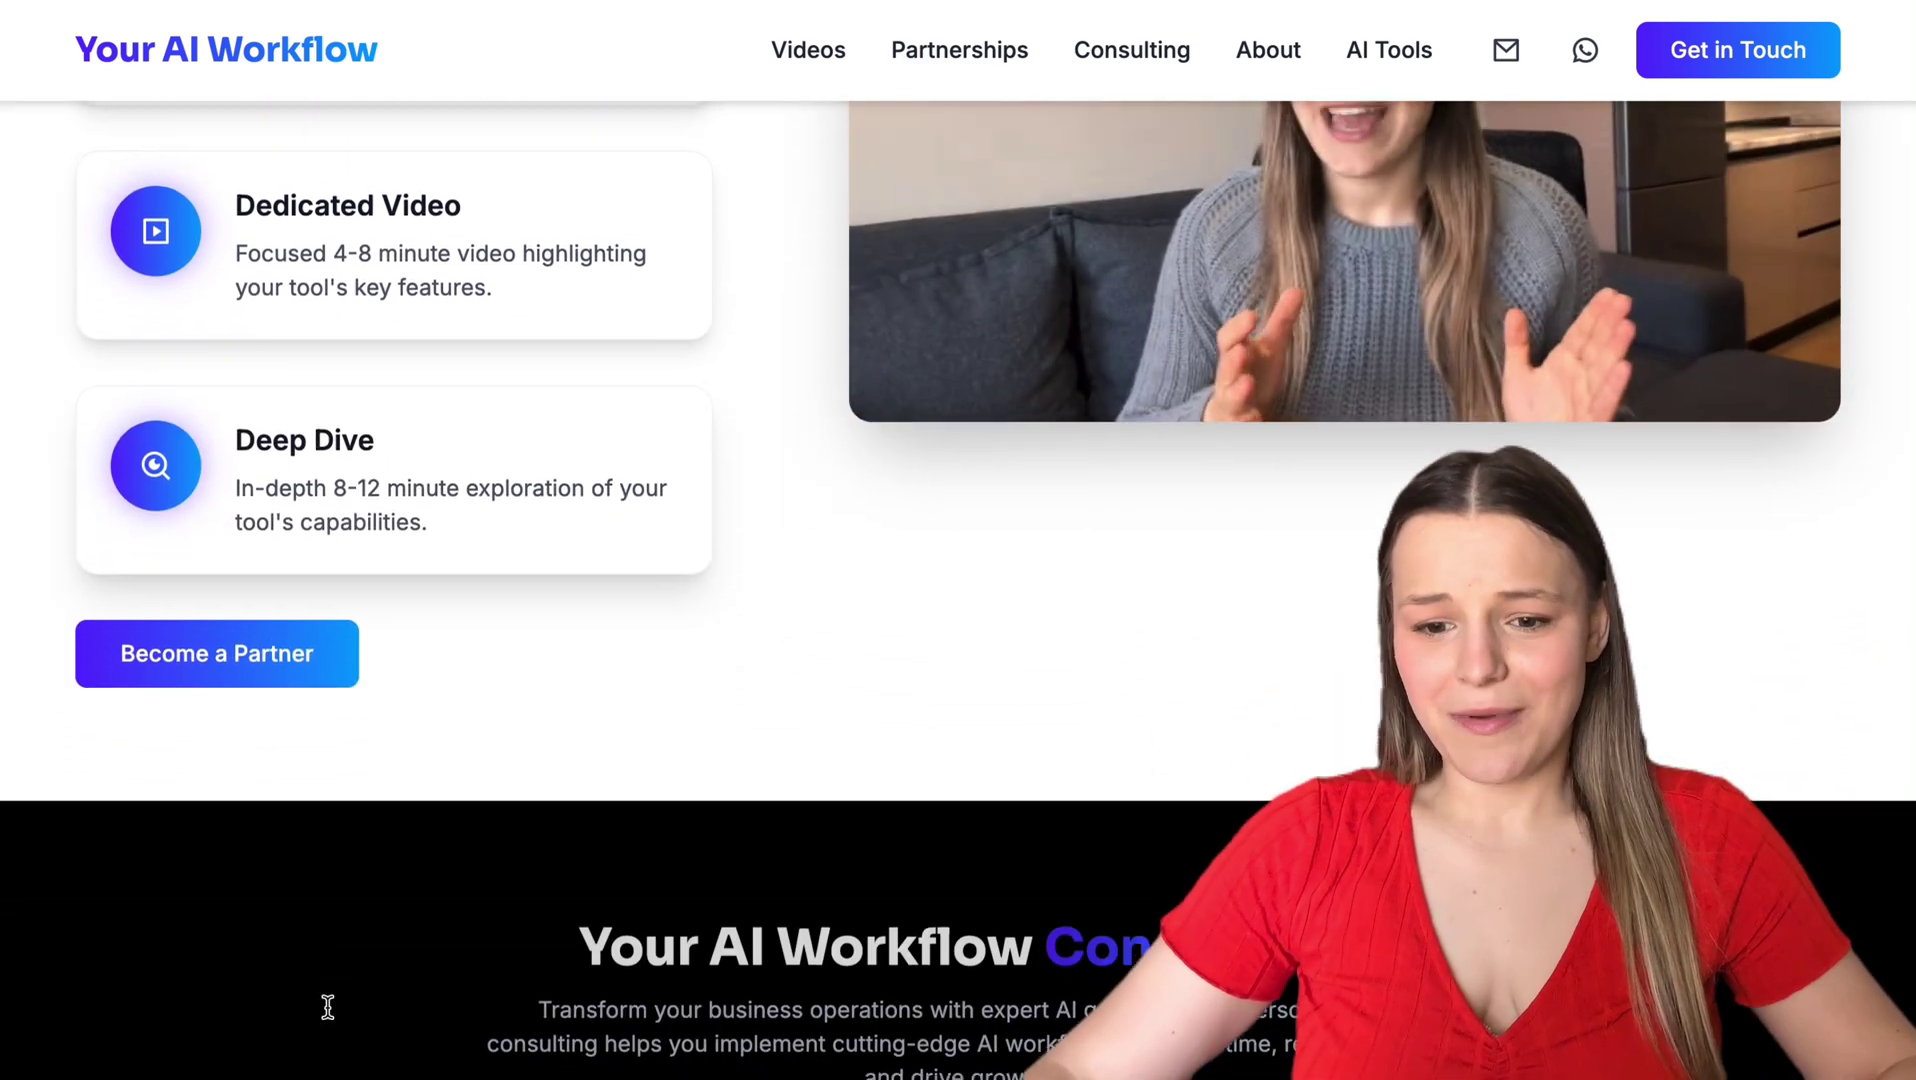
pyautogui.scroll(-6, 329, 1010)
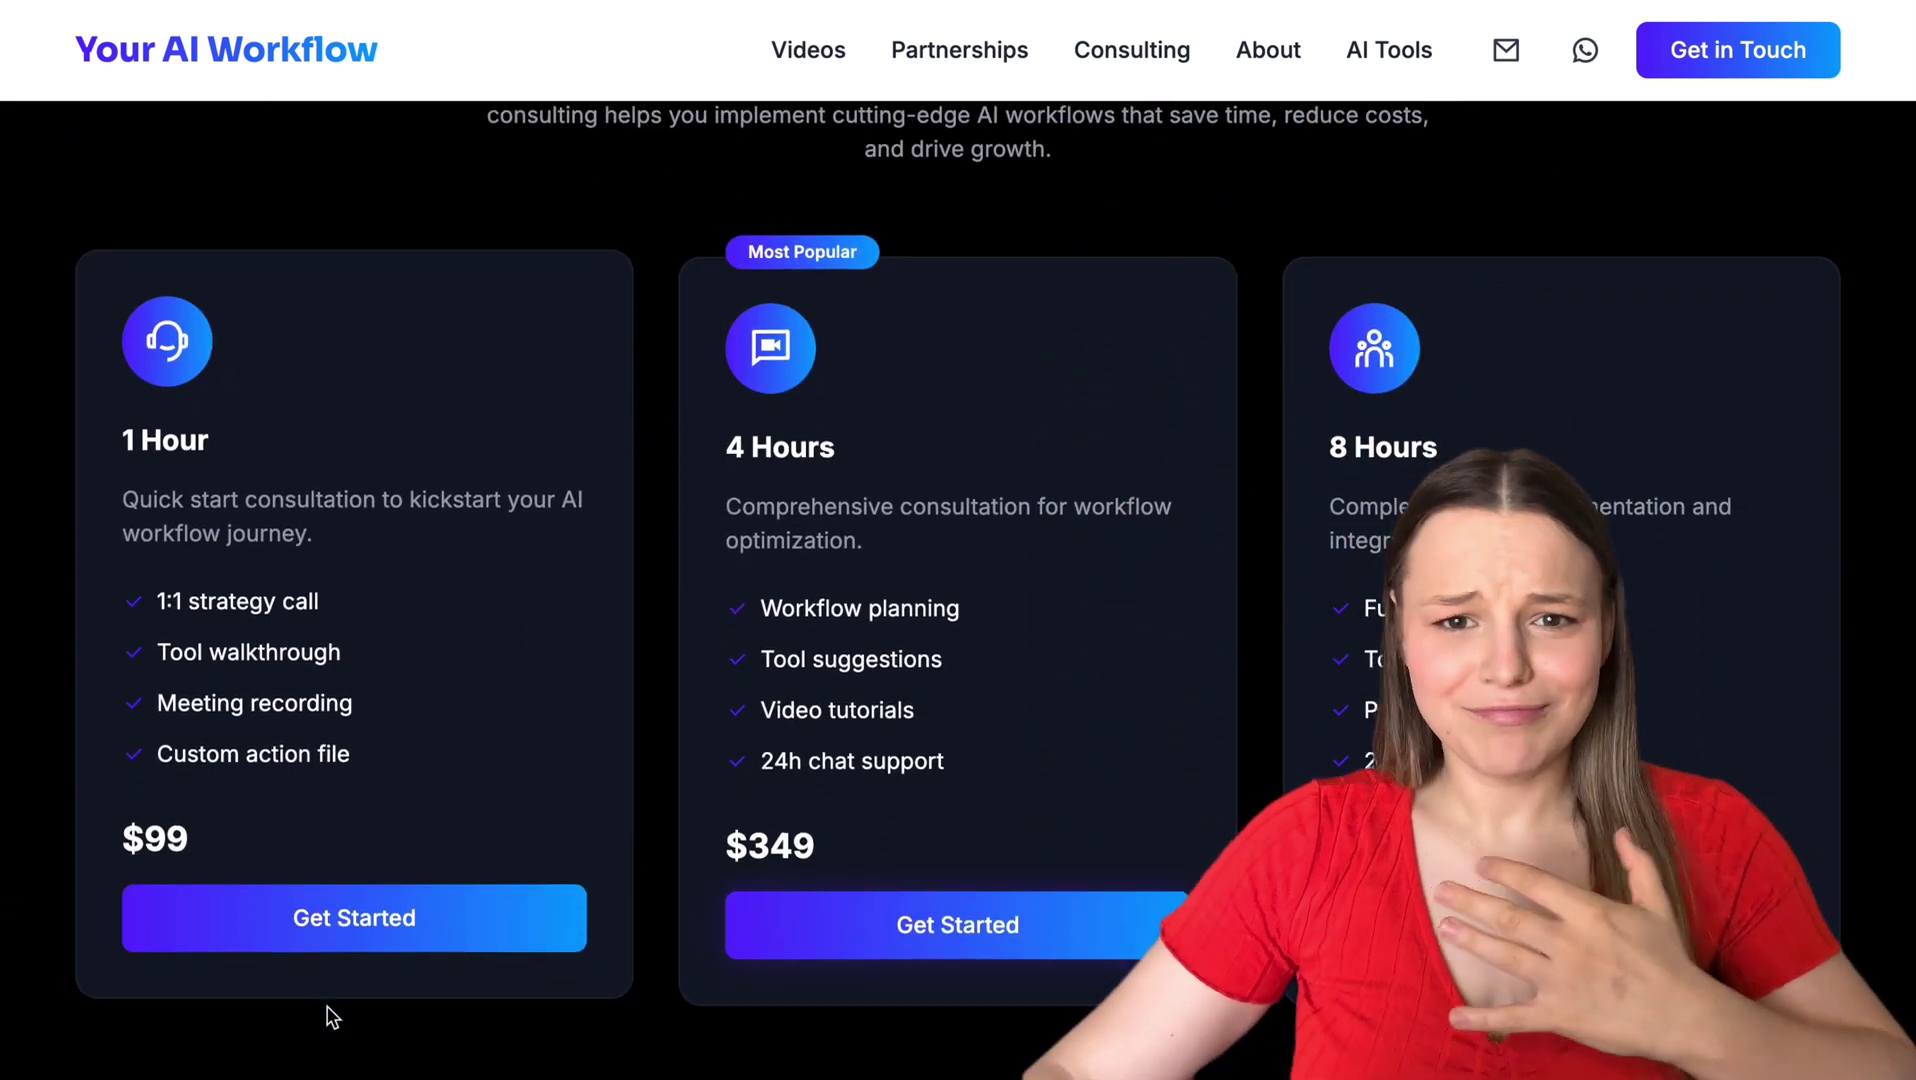
pyautogui.scroll(-14, 327, 1008)
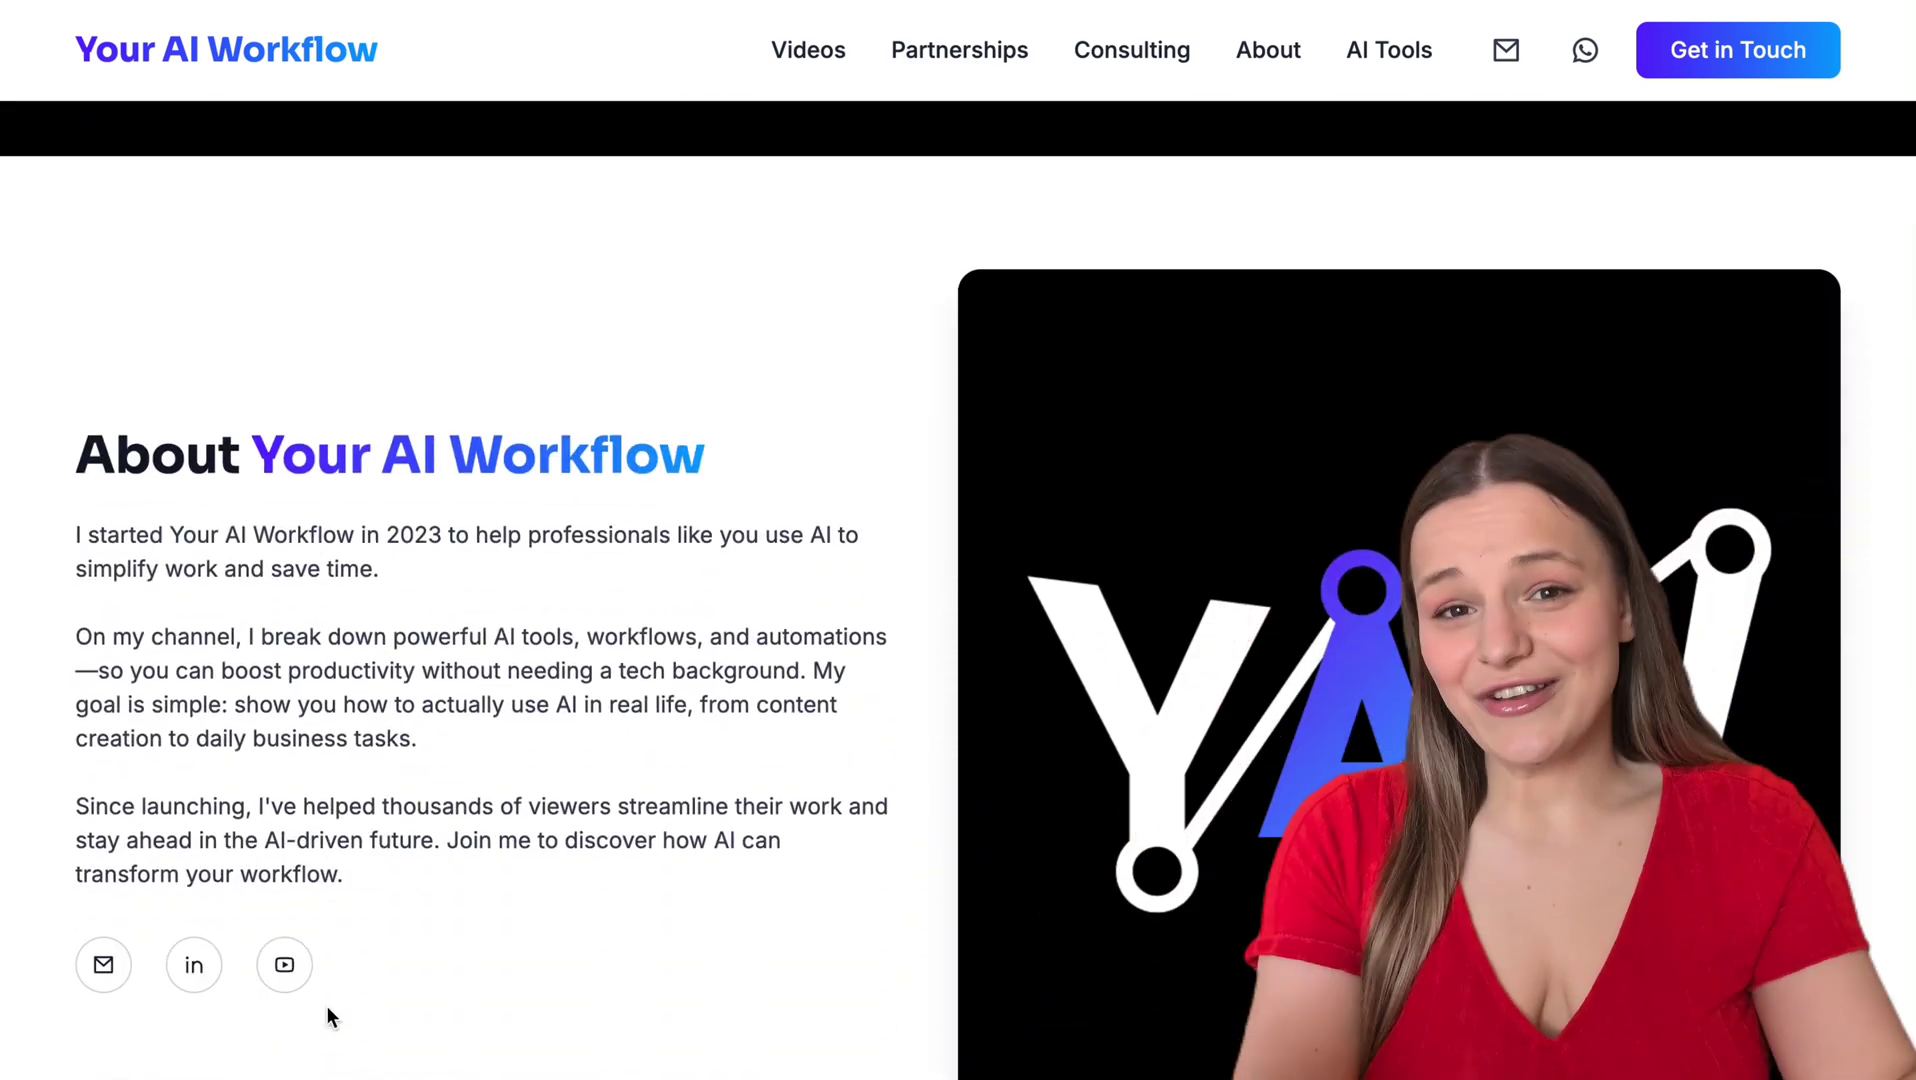
pyautogui.scroll(-3, 328, 1008)
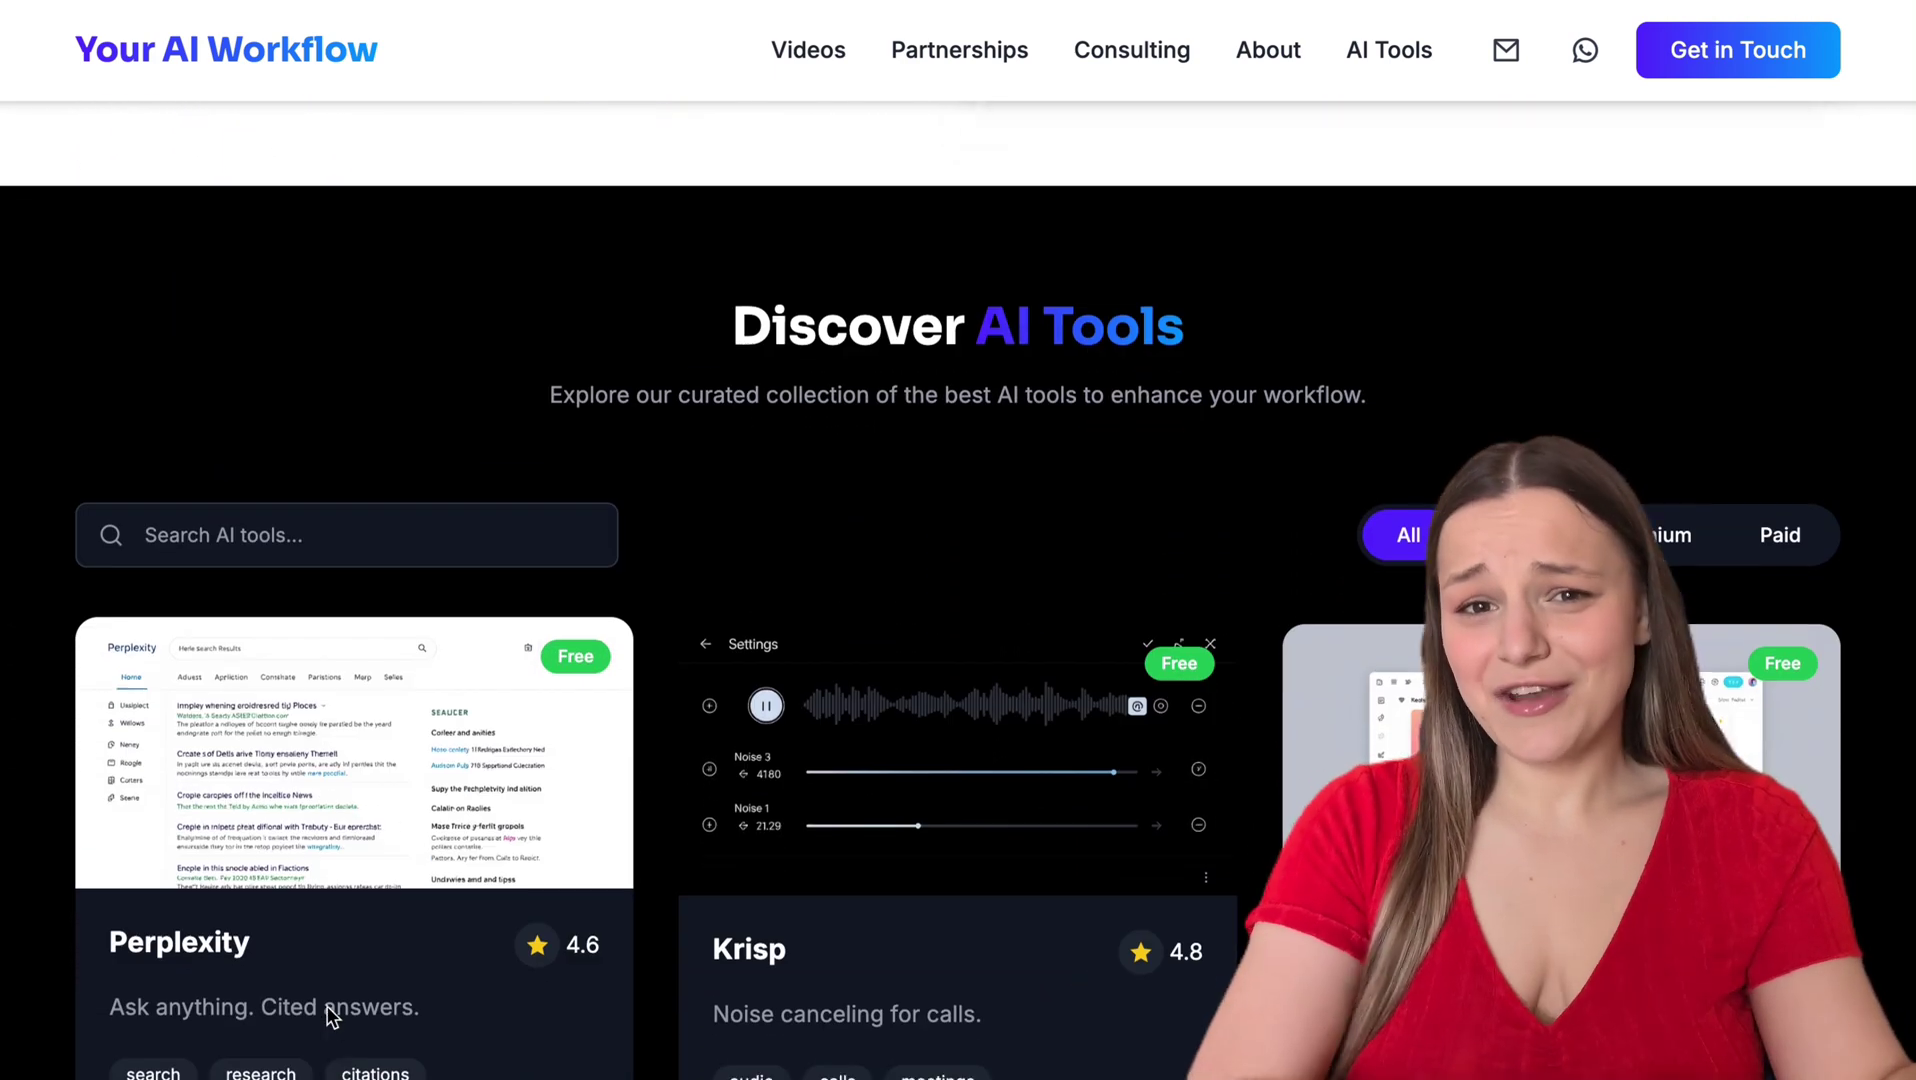